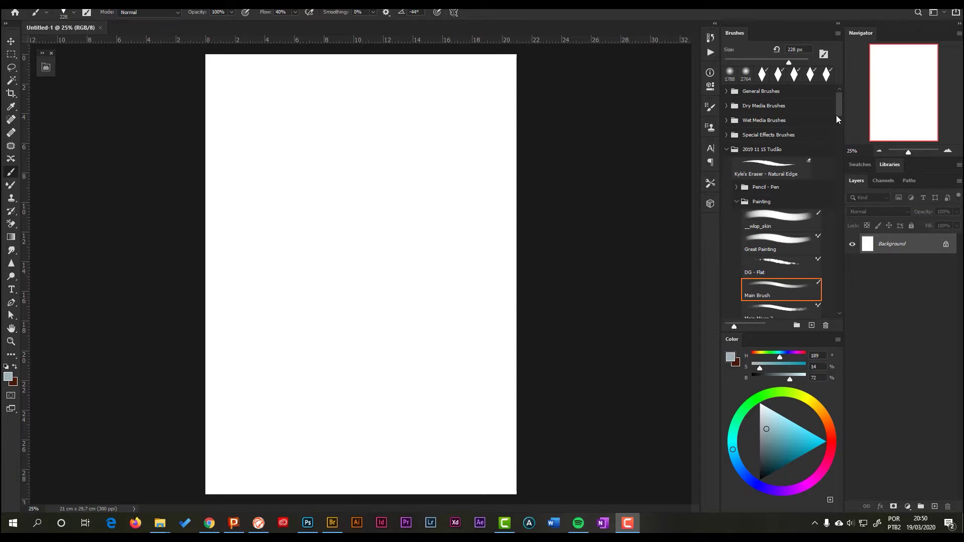
Step: Look through the brush presets in the Painting group, briefly picking Main Mixer 2 before returning to the Main Brush
{"action": "mouse_move", "coordinate": [839, 107]}
{"action": "left_mouse_down"}
{"action": "mouse_move", "coordinate": [834, 215]}
{"action": "mouse_move", "coordinate": [825, 176]}
{"action": "mouse_move", "coordinate": [819, 276]}
{"action": "mouse_move", "coordinate": [826, 179]}
{"action": "mouse_move", "coordinate": [709, 107]}
{"action": "left_mouse_up"}
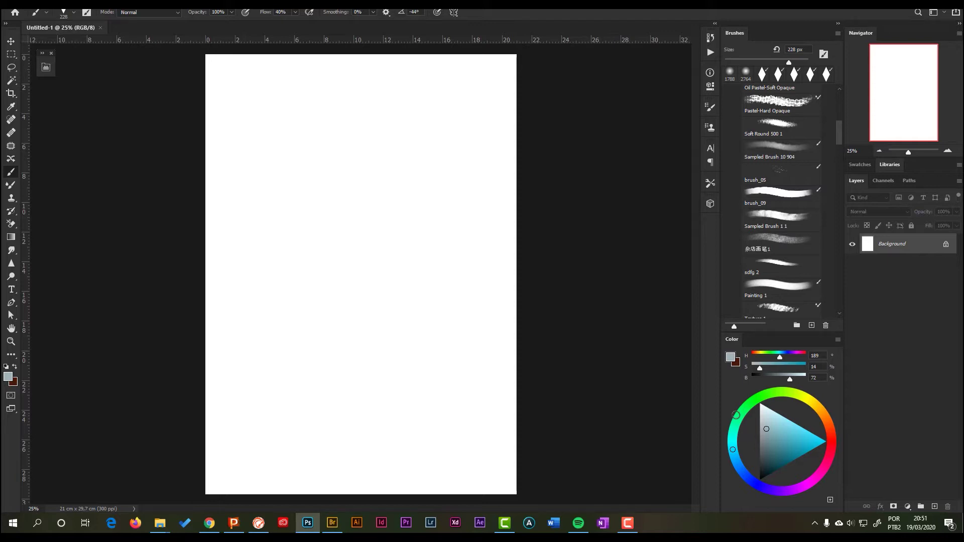
{"action": "left_click", "coordinate": [789, 186]}
{"action": "left_click", "coordinate": [789, 186]}
{"action": "left_click", "coordinate": [760, 230]}
{"action": "left_click", "coordinate": [761, 230]}
{"action": "left_click_drag", "start_coordinate": [839, 140], "coordinate": [829, 74]}
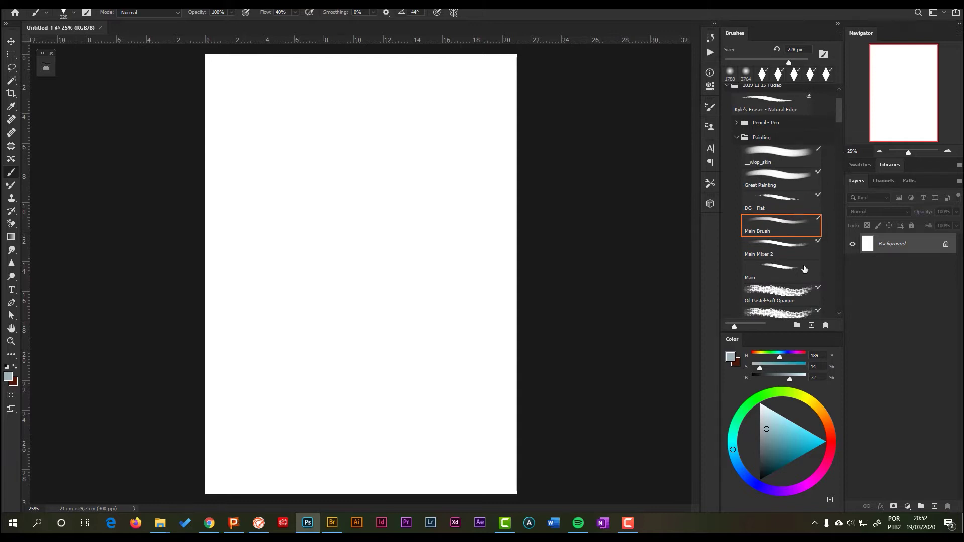
{"action": "left_click", "coordinate": [746, 258]}
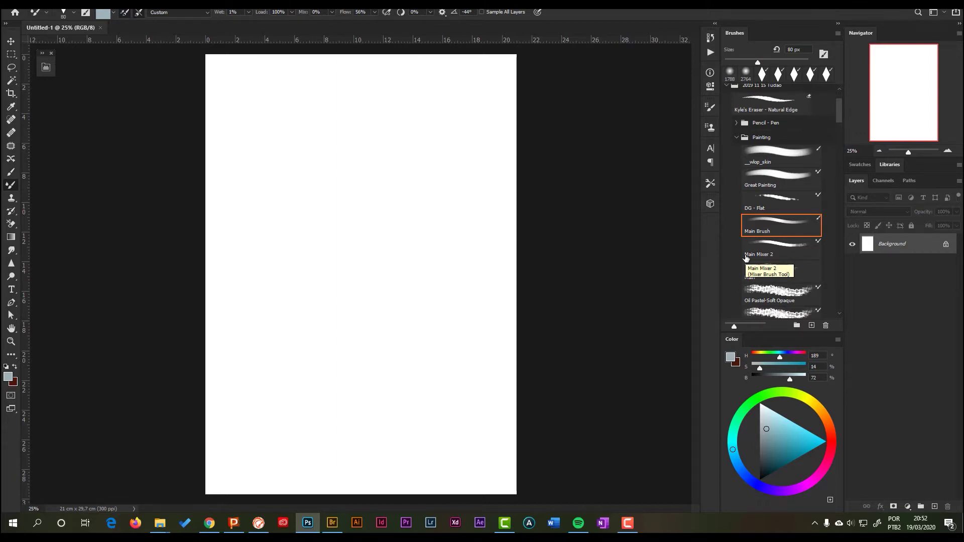
{"action": "key", "text": "b"}
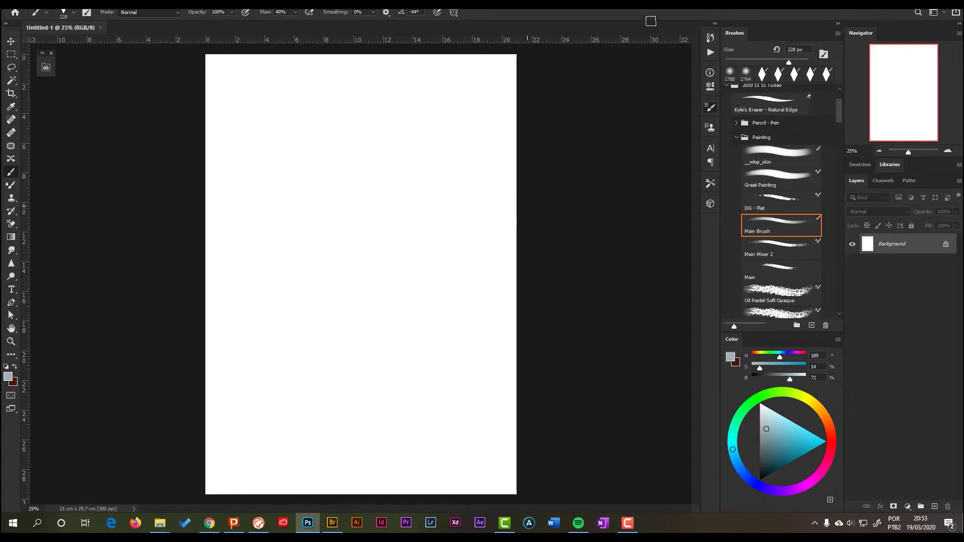
Step: Turn on Texture for the Main Brush and paint diagonal strokes on the canvas in light blue (H 189, S 60, B 84)
{"action": "left_click", "coordinate": [710, 107]}
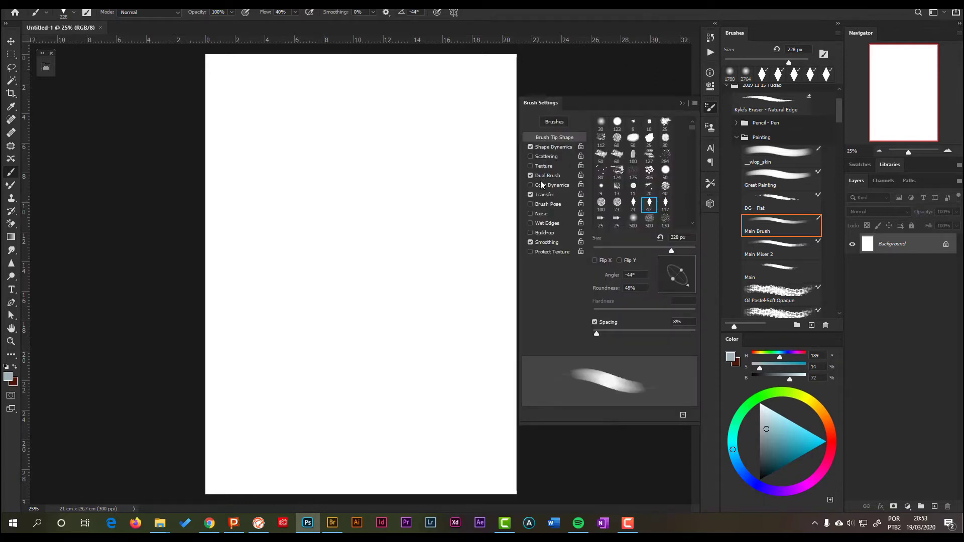
{"action": "left_click", "coordinate": [555, 164]}
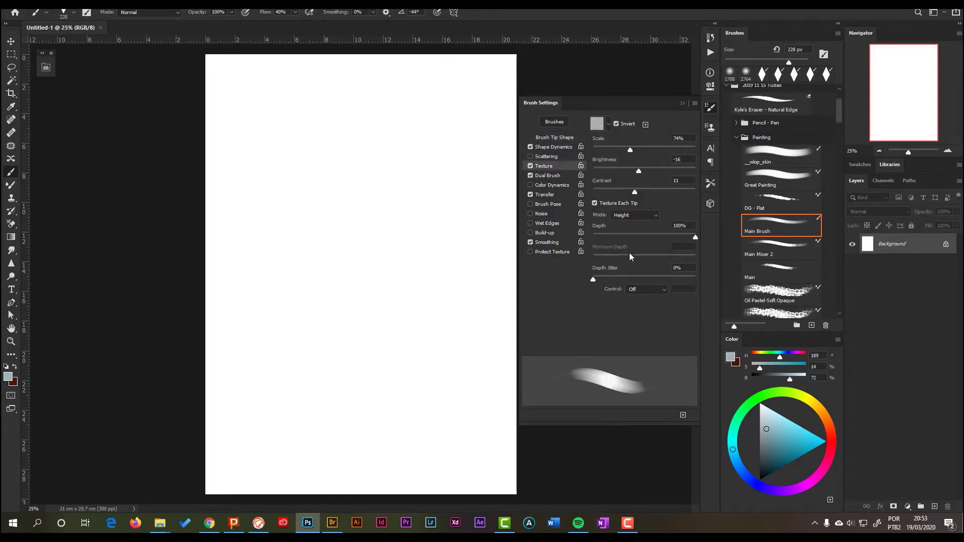
{"action": "left_click", "coordinate": [794, 436]}
{"action": "left_click_drag", "start_coordinate": [429, 264], "coordinate": [323, 196]}
{"action": "mouse_move", "coordinate": [409, 245]}
{"action": "left_mouse_down"}
{"action": "mouse_move", "coordinate": [295, 176]}
{"action": "mouse_move", "coordinate": [409, 234]}
{"action": "left_mouse_up"}
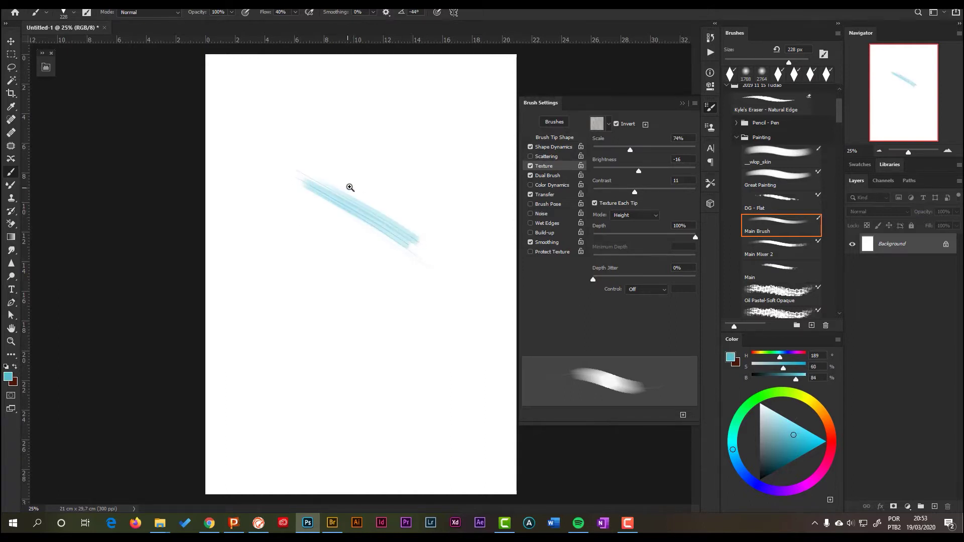
Step: Duplicate the Background layer and paint soft blue strokes above the textured ones with the Great Painting mixer brush
{"action": "scroll", "coordinate": [357, 181], "scroll_direction": "up", "scroll_amount": 3}
{"action": "left_click", "coordinate": [779, 203]}
{"action": "left_click", "coordinate": [772, 186]}
{"action": "key", "text": "ctrl+j"}
{"action": "left_click", "coordinate": [324, 149]}
{"action": "mouse_move", "coordinate": [453, 220]}
{"action": "left_mouse_down"}
{"action": "mouse_move", "coordinate": [293, 138]}
{"action": "mouse_move", "coordinate": [301, 145]}
{"action": "left_mouse_up"}
{"action": "left_click_drag", "start_coordinate": [421, 222], "coordinate": [301, 170]}
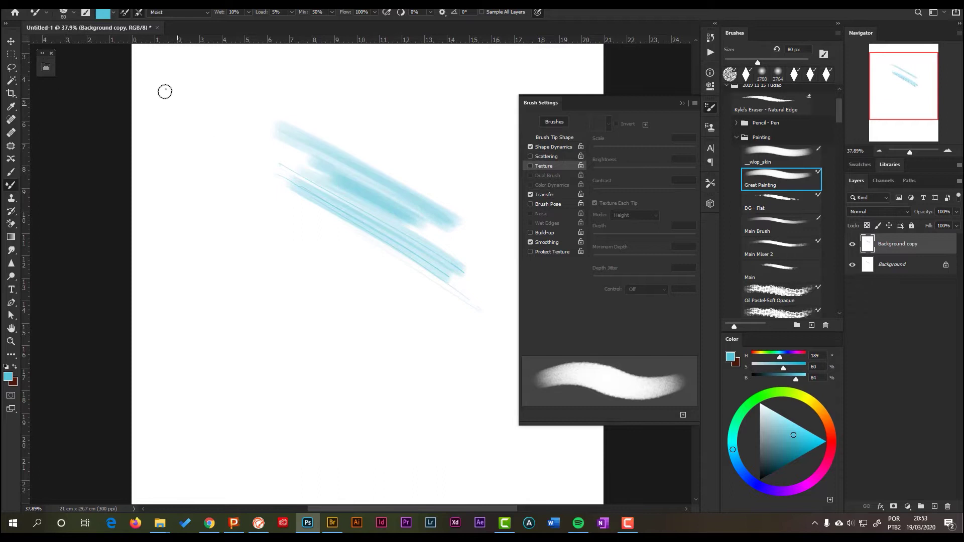
Step: Blend the blue strokes with the Great Painting brush at 191 px and surround them with ochre (H 47, S 60, B 84)
{"action": "left_click_drag", "start_coordinate": [409, 217], "coordinate": [436, 320]}
{"action": "mouse_move", "coordinate": [275, 198]}
{"action": "left_mouse_down"}
{"action": "mouse_move", "coordinate": [440, 292]}
{"action": "mouse_move", "coordinate": [338, 223]}
{"action": "mouse_move", "coordinate": [402, 266]}
{"action": "mouse_move", "coordinate": [368, 261]}
{"action": "mouse_move", "coordinate": [409, 273]}
{"action": "left_mouse_up"}
{"action": "mouse_move", "coordinate": [222, 160]}
{"action": "left_mouse_down"}
{"action": "mouse_move", "coordinate": [404, 302]}
{"action": "mouse_move", "coordinate": [274, 186]}
{"action": "mouse_move", "coordinate": [298, 189]}
{"action": "mouse_move", "coordinate": [392, 265]}
{"action": "mouse_move", "coordinate": [393, 247]}
{"action": "mouse_move", "coordinate": [349, 194]}
{"action": "mouse_move", "coordinate": [244, 125]}
{"action": "mouse_move", "coordinate": [319, 180]}
{"action": "mouse_move", "coordinate": [326, 209]}
{"action": "mouse_move", "coordinate": [354, 234]}
{"action": "mouse_move", "coordinate": [229, 142]}
{"action": "mouse_move", "coordinate": [389, 238]}
{"action": "mouse_move", "coordinate": [219, 141]}
{"action": "mouse_move", "coordinate": [380, 261]}
{"action": "mouse_move", "coordinate": [201, 142]}
{"action": "mouse_move", "coordinate": [324, 252]}
{"action": "mouse_move", "coordinate": [267, 159]}
{"action": "mouse_move", "coordinate": [404, 339]}
{"action": "left_mouse_up"}
{"action": "left_click", "coordinate": [815, 405]}
{"action": "mouse_move", "coordinate": [349, 203]}
{"action": "left_mouse_down"}
{"action": "mouse_move", "coordinate": [325, 180]}
{"action": "mouse_move", "coordinate": [405, 221]}
{"action": "mouse_move", "coordinate": [332, 154]}
{"action": "mouse_move", "coordinate": [446, 275]}
{"action": "mouse_move", "coordinate": [331, 152]}
{"action": "mouse_move", "coordinate": [458, 279]}
{"action": "mouse_move", "coordinate": [427, 222]}
{"action": "mouse_move", "coordinate": [467, 247]}
{"action": "mouse_move", "coordinate": [443, 315]}
{"action": "mouse_move", "coordinate": [406, 230]}
{"action": "mouse_move", "coordinate": [428, 330]}
{"action": "mouse_move", "coordinate": [376, 217]}
{"action": "mouse_move", "coordinate": [435, 309]}
{"action": "mouse_move", "coordinate": [345, 219]}
{"action": "mouse_move", "coordinate": [424, 348]}
{"action": "mouse_move", "coordinate": [363, 251]}
{"action": "mouse_move", "coordinate": [421, 331]}
{"action": "mouse_move", "coordinate": [386, 282]}
{"action": "mouse_move", "coordinate": [284, 213]}
{"action": "mouse_move", "coordinate": [412, 324]}
{"action": "mouse_move", "coordinate": [252, 214]}
{"action": "mouse_move", "coordinate": [229, 180]}
{"action": "mouse_move", "coordinate": [427, 291]}
{"action": "mouse_move", "coordinate": [355, 240]}
{"action": "mouse_move", "coordinate": [436, 307]}
{"action": "mouse_move", "coordinate": [372, 193]}
{"action": "mouse_move", "coordinate": [454, 314]}
{"action": "mouse_move", "coordinate": [457, 286]}
{"action": "mouse_move", "coordinate": [427, 202]}
{"action": "mouse_move", "coordinate": [453, 329]}
{"action": "mouse_move", "coordinate": [445, 218]}
{"action": "mouse_move", "coordinate": [408, 198]}
{"action": "mouse_move", "coordinate": [375, 157]}
{"action": "mouse_move", "coordinate": [355, 153]}
{"action": "mouse_move", "coordinate": [428, 210]}
{"action": "mouse_move", "coordinate": [187, 98]}
{"action": "mouse_move", "coordinate": [237, 111]}
{"action": "mouse_move", "coordinate": [448, 219]}
{"action": "mouse_move", "coordinate": [250, 112]}
{"action": "mouse_move", "coordinate": [190, 108]}
{"action": "mouse_move", "coordinate": [324, 174]}
{"action": "mouse_move", "coordinate": [192, 112]}
{"action": "mouse_move", "coordinate": [243, 211]}
{"action": "mouse_move", "coordinate": [295, 258]}
{"action": "mouse_move", "coordinate": [186, 141]}
{"action": "mouse_move", "coordinate": [345, 285]}
{"action": "mouse_move", "coordinate": [252, 172]}
{"action": "left_mouse_up"}
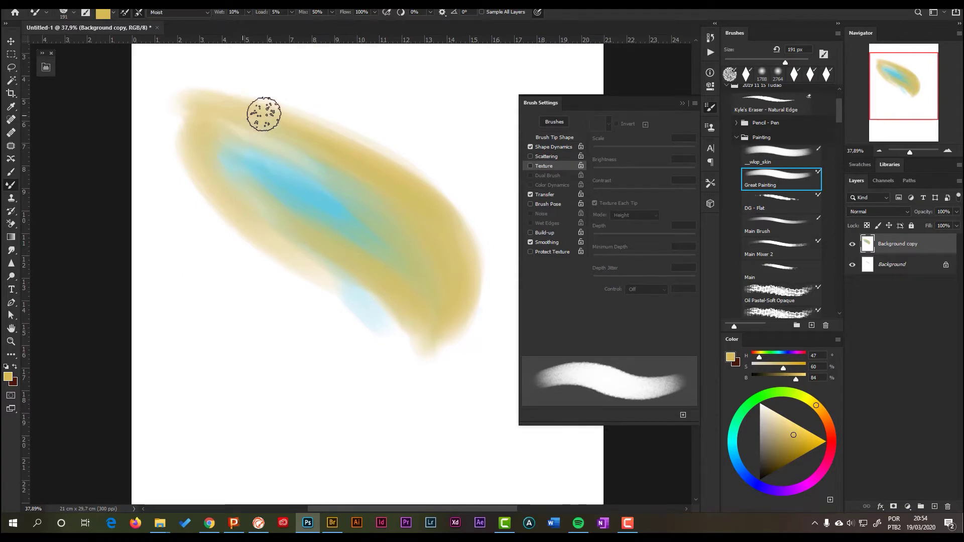
Step: Compare the mixer brush's Wet setting at 0% and 2% by painting ochre strokes along the shape's edges with each
{"action": "left_click_drag", "start_coordinate": [223, 13], "coordinate": [217, 13]}
{"action": "mouse_move", "coordinate": [249, 66]}
{"action": "left_mouse_down"}
{"action": "mouse_move", "coordinate": [477, 169]}
{"action": "mouse_move", "coordinate": [188, 76]}
{"action": "mouse_move", "coordinate": [422, 173]}
{"action": "mouse_move", "coordinate": [177, 83]}
{"action": "mouse_move", "coordinate": [197, 138]}
{"action": "left_mouse_up"}
{"action": "left_click_drag", "start_coordinate": [221, 12], "coordinate": [218, 14]}
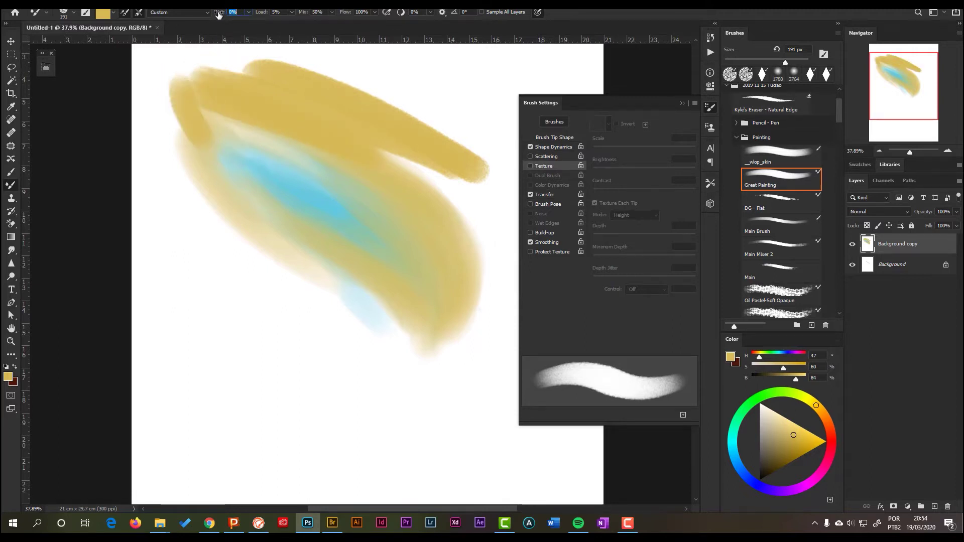
{"action": "mouse_move", "coordinate": [256, 161]}
{"action": "left_mouse_down"}
{"action": "mouse_move", "coordinate": [285, 160]}
{"action": "mouse_move", "coordinate": [247, 124]}
{"action": "mouse_move", "coordinate": [278, 141]}
{"action": "mouse_move", "coordinate": [204, 106]}
{"action": "mouse_move", "coordinate": [260, 192]}
{"action": "mouse_move", "coordinate": [182, 118]}
{"action": "mouse_move", "coordinate": [303, 322]}
{"action": "mouse_move", "coordinate": [207, 201]}
{"action": "mouse_move", "coordinate": [354, 326]}
{"action": "mouse_move", "coordinate": [259, 215]}
{"action": "left_mouse_up"}
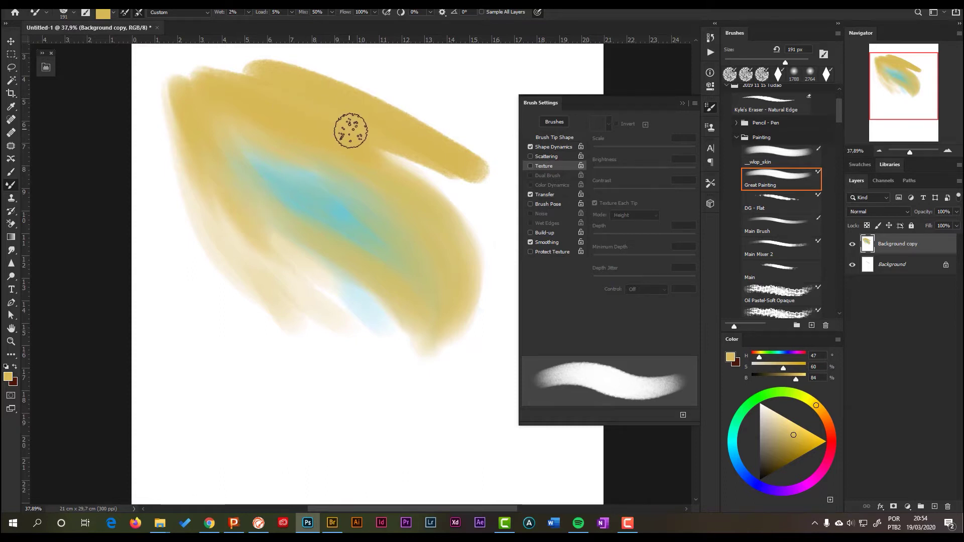
{"action": "mouse_move", "coordinate": [402, 150]}
{"action": "left_mouse_down"}
{"action": "mouse_move", "coordinate": [366, 122]}
{"action": "mouse_move", "coordinate": [457, 236]}
{"action": "left_mouse_up"}
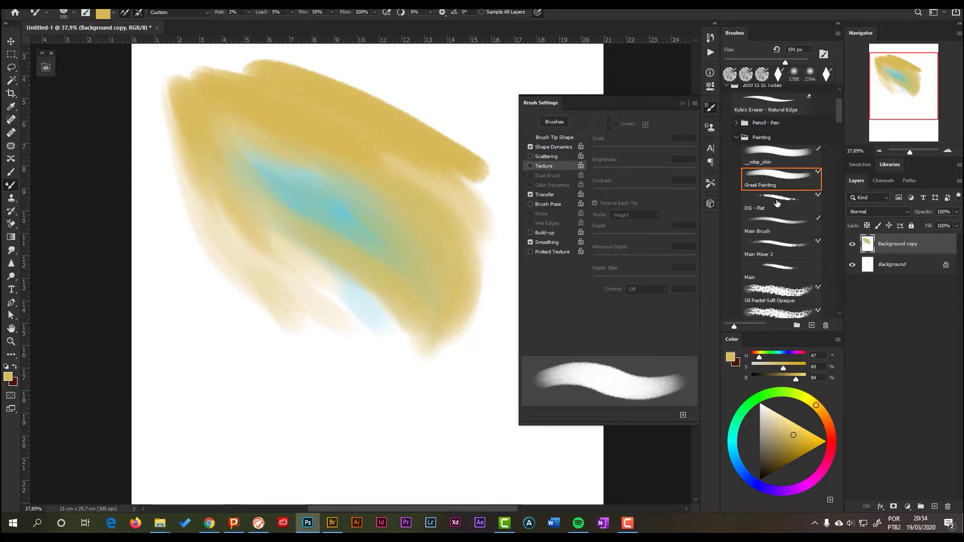
Step: Paint thin ochre strokes along the shape's upper and outer edges with the Main Brush, raising Opacity and Flow to 100%
{"action": "left_click", "coordinate": [772, 223]}
{"action": "mouse_move", "coordinate": [445, 114]}
{"action": "left_mouse_down"}
{"action": "mouse_move", "coordinate": [340, 78]}
{"action": "mouse_move", "coordinate": [373, 84]}
{"action": "mouse_move", "coordinate": [452, 136]}
{"action": "left_mouse_up"}
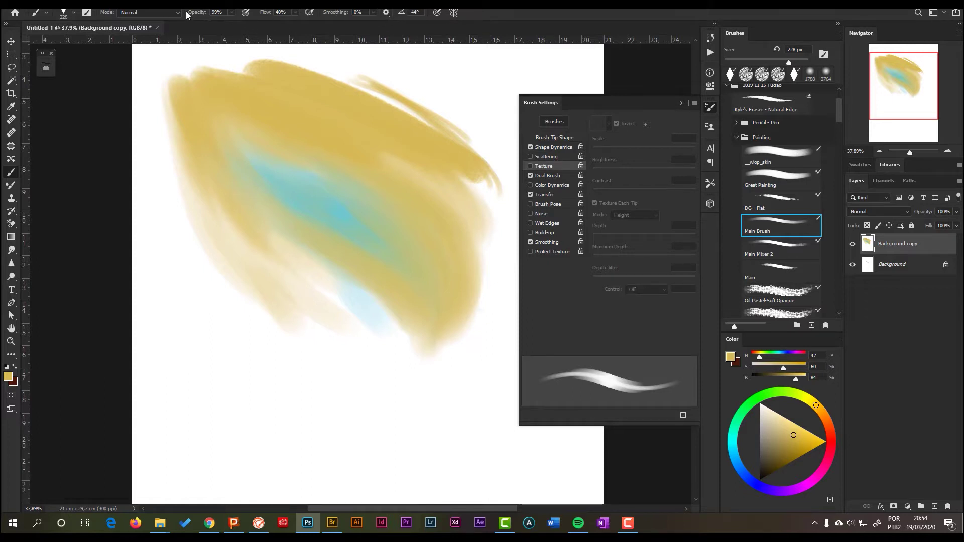
{"action": "left_click_drag", "start_coordinate": [189, 15], "coordinate": [197, 15]}
{"action": "left_click_drag", "start_coordinate": [265, 14], "coordinate": [286, 13]}
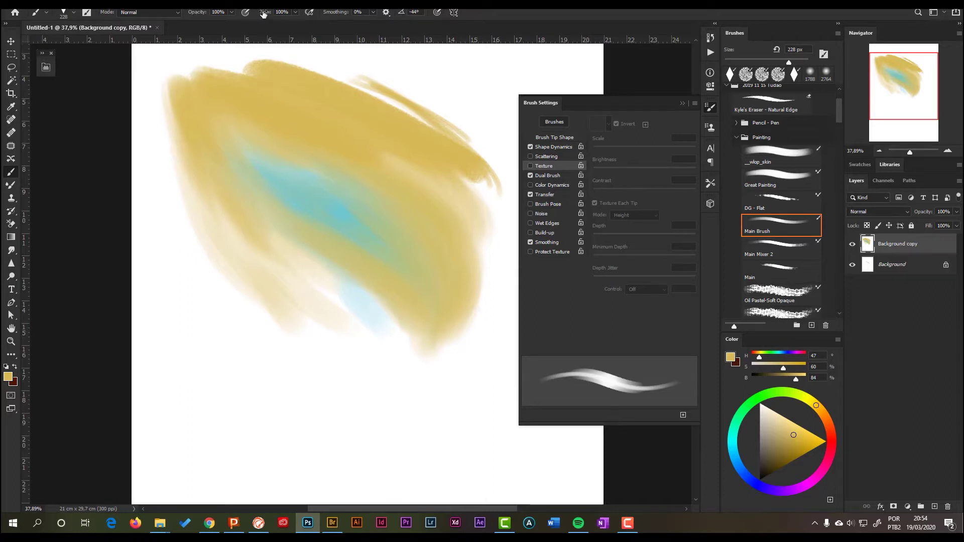
{"action": "mouse_move", "coordinate": [306, 56]}
{"action": "left_mouse_down"}
{"action": "mouse_move", "coordinate": [474, 157]}
{"action": "mouse_move", "coordinate": [358, 72]}
{"action": "mouse_move", "coordinate": [457, 145]}
{"action": "mouse_move", "coordinate": [468, 177]}
{"action": "mouse_move", "coordinate": [503, 153]}
{"action": "mouse_move", "coordinate": [480, 306]}
{"action": "left_mouse_up"}
{"action": "left_click_drag", "start_coordinate": [502, 115], "coordinate": [474, 327]}
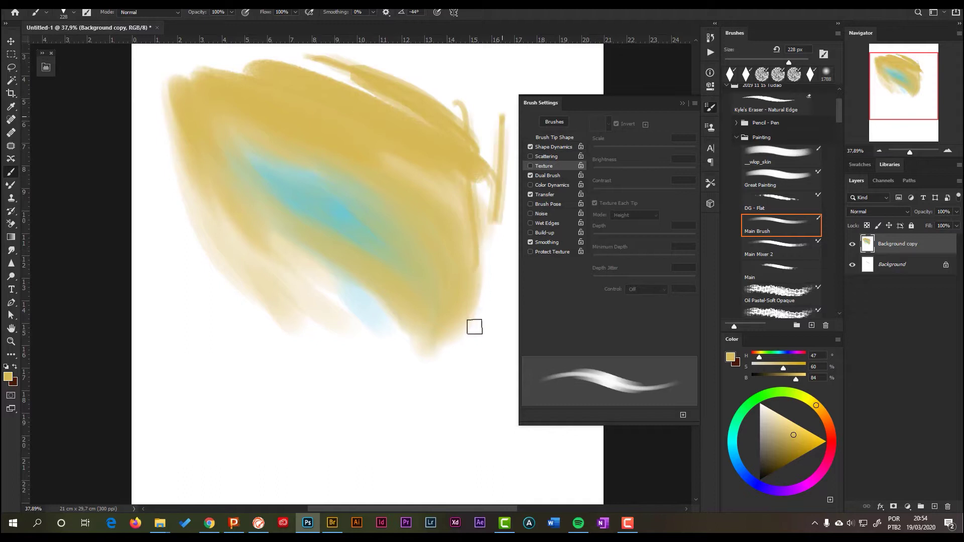
Step: Reselect the Main Brush preset, draw wavy and looping ochre lines around the shape, and close the brush settings
{"action": "left_click", "coordinate": [773, 294]}
{"action": "left_click", "coordinate": [778, 225]}
{"action": "left_click_drag", "start_coordinate": [441, 64], "coordinate": [469, 131]}
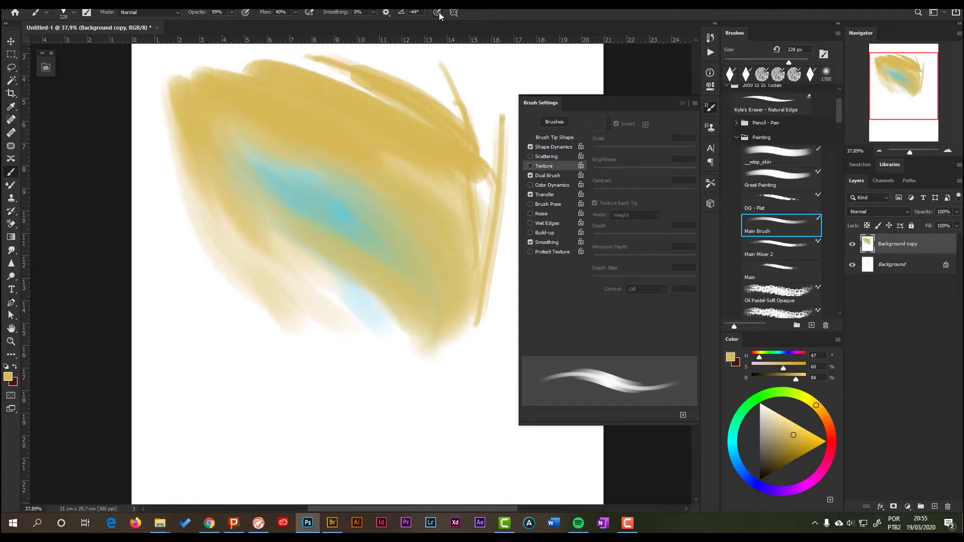
{"action": "mouse_move", "coordinate": [465, 48]}
{"action": "left_mouse_down"}
{"action": "mouse_move", "coordinate": [497, 180]}
{"action": "mouse_move", "coordinate": [486, 276]}
{"action": "left_mouse_up"}
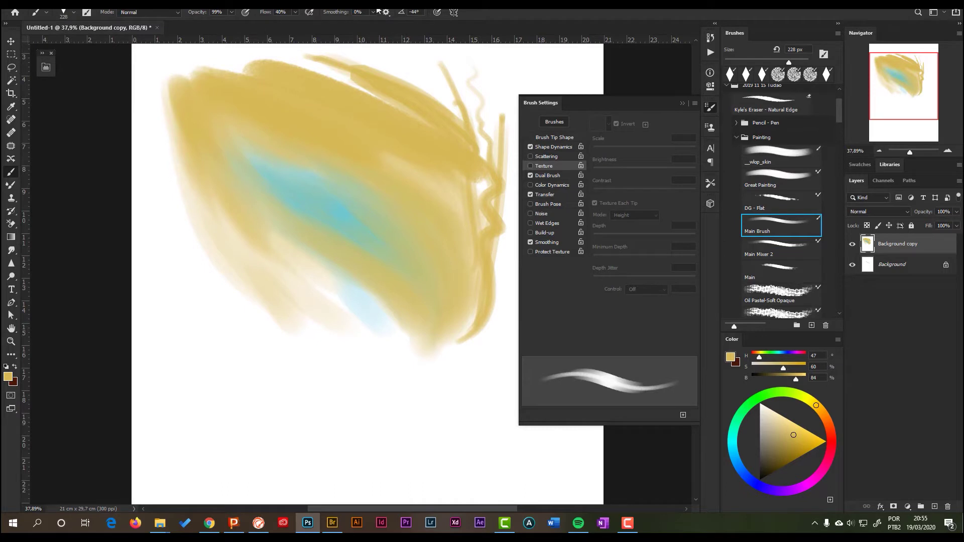
{"action": "mouse_move", "coordinate": [269, 247]}
{"action": "left_mouse_down"}
{"action": "mouse_move", "coordinate": [219, 249]}
{"action": "mouse_move", "coordinate": [352, 345]}
{"action": "mouse_move", "coordinate": [252, 151]}
{"action": "left_mouse_up"}
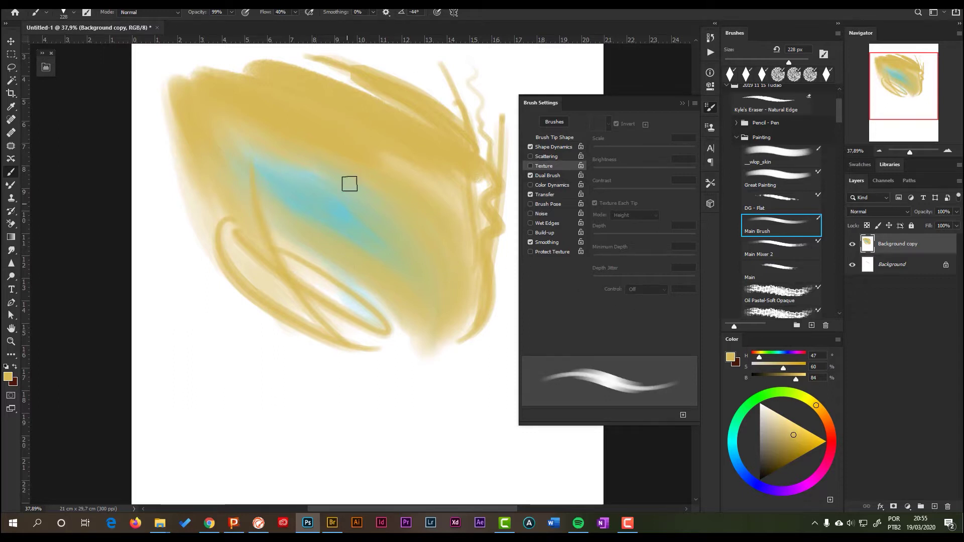
{"action": "left_click", "coordinate": [712, 114]}
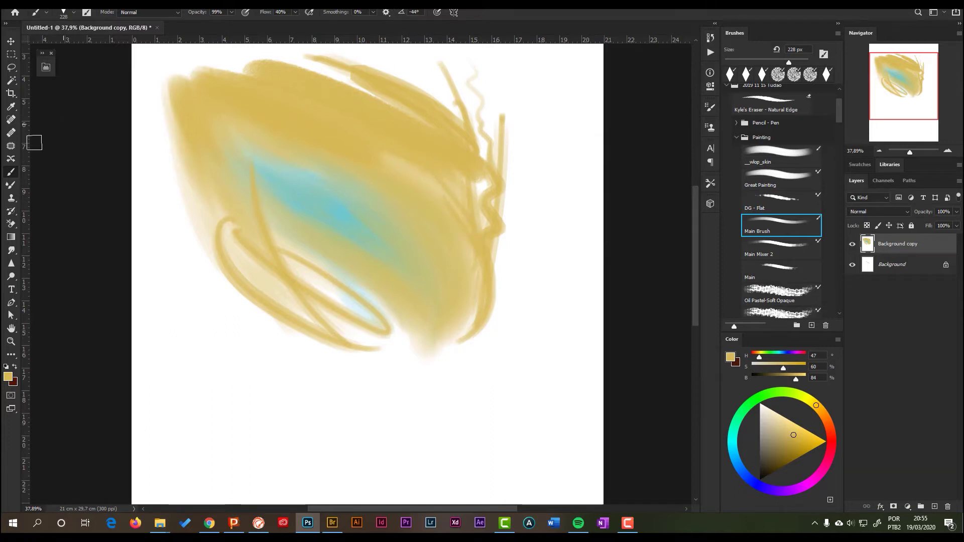
Step: Blend the thin lines into a solid ochre shape using the Oil Pastel-Soft Opaque mixer brush at 226 px
{"action": "left_click", "coordinate": [11, 185]}
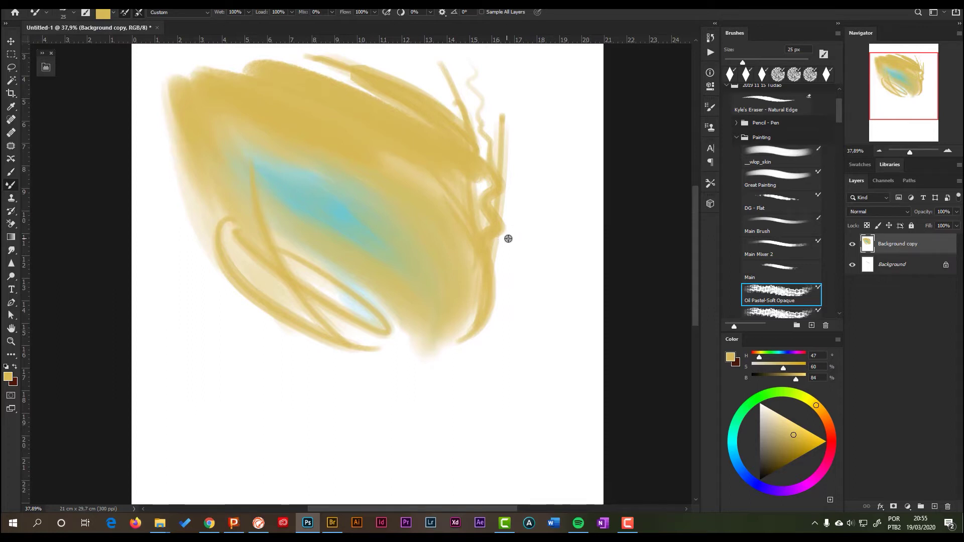
{"action": "mouse_move", "coordinate": [523, 212]}
{"action": "left_mouse_down"}
{"action": "mouse_move", "coordinate": [500, 282]}
{"action": "mouse_move", "coordinate": [469, 134]}
{"action": "mouse_move", "coordinate": [457, 137]}
{"action": "mouse_move", "coordinate": [477, 201]}
{"action": "mouse_move", "coordinate": [481, 272]}
{"action": "left_mouse_up"}
{"action": "mouse_move", "coordinate": [487, 217]}
{"action": "left_mouse_down"}
{"action": "mouse_move", "coordinate": [429, 361]}
{"action": "mouse_move", "coordinate": [390, 362]}
{"action": "mouse_move", "coordinate": [505, 306]}
{"action": "mouse_move", "coordinate": [491, 204]}
{"action": "mouse_move", "coordinate": [474, 326]}
{"action": "mouse_move", "coordinate": [362, 346]}
{"action": "mouse_move", "coordinate": [328, 302]}
{"action": "mouse_move", "coordinate": [453, 317]}
{"action": "mouse_move", "coordinate": [275, 270]}
{"action": "mouse_move", "coordinate": [274, 298]}
{"action": "mouse_move", "coordinate": [449, 333]}
{"action": "mouse_move", "coordinate": [260, 282]}
{"action": "mouse_move", "coordinate": [251, 227]}
{"action": "mouse_move", "coordinate": [218, 169]}
{"action": "mouse_move", "coordinate": [203, 194]}
{"action": "mouse_move", "coordinate": [270, 300]}
{"action": "mouse_move", "coordinate": [214, 174]}
{"action": "mouse_move", "coordinate": [219, 143]}
{"action": "mouse_move", "coordinate": [229, 200]}
{"action": "mouse_move", "coordinate": [248, 188]}
{"action": "mouse_move", "coordinate": [284, 282]}
{"action": "mouse_move", "coordinate": [271, 291]}
{"action": "mouse_move", "coordinate": [244, 163]}
{"action": "mouse_move", "coordinate": [338, 299]}
{"action": "left_mouse_up"}
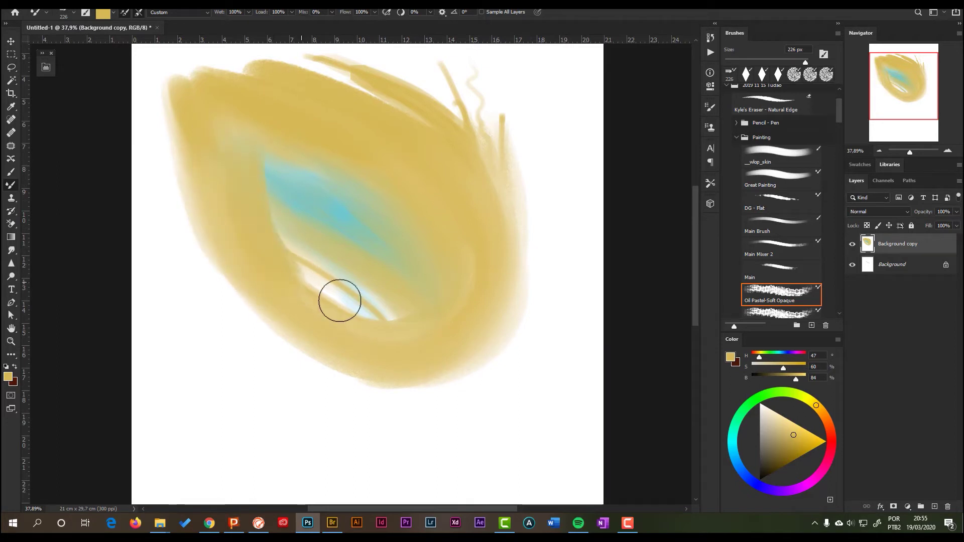
{"action": "mouse_move", "coordinate": [397, 130]}
{"action": "left_mouse_down"}
{"action": "mouse_move", "coordinate": [458, 154]}
{"action": "mouse_move", "coordinate": [466, 117]}
{"action": "mouse_move", "coordinate": [418, 81]}
{"action": "mouse_move", "coordinate": [485, 159]}
{"action": "mouse_move", "coordinate": [508, 144]}
{"action": "mouse_move", "coordinate": [438, 78]}
{"action": "mouse_move", "coordinate": [446, 73]}
{"action": "mouse_move", "coordinate": [493, 114]}
{"action": "mouse_move", "coordinate": [506, 184]}
{"action": "mouse_move", "coordinate": [500, 210]}
{"action": "mouse_move", "coordinate": [484, 99]}
{"action": "mouse_move", "coordinate": [471, 107]}
{"action": "mouse_move", "coordinate": [475, 157]}
{"action": "left_mouse_up"}
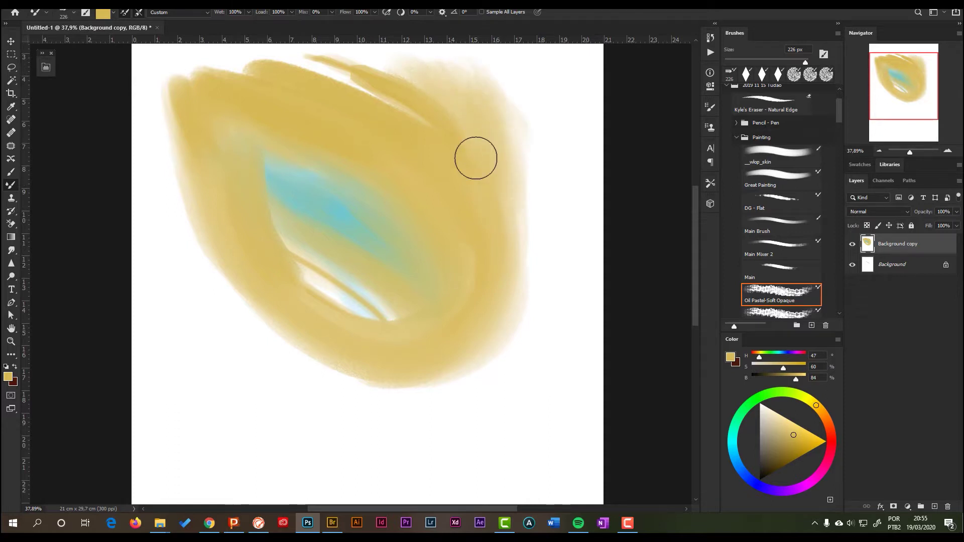
{"action": "mouse_move", "coordinate": [302, 71]}
{"action": "left_mouse_down"}
{"action": "mouse_move", "coordinate": [377, 107]}
{"action": "mouse_move", "coordinate": [303, 112]}
{"action": "left_mouse_up"}
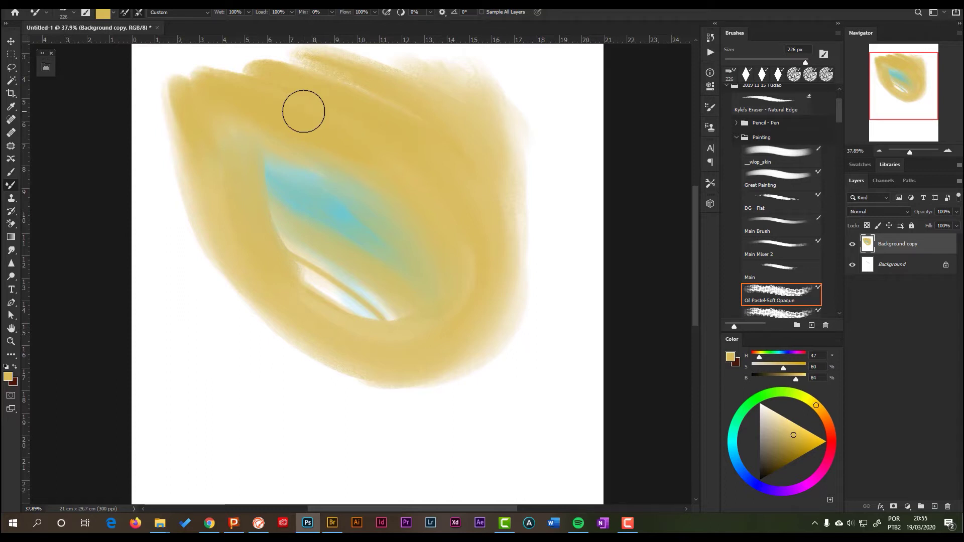
Step: Erase short streaks from the ochre shape's upper-right edge with the Eraser preset of the AD_Painters_Toolbox_v1.1 group
{"action": "mouse_move", "coordinate": [839, 110]}
{"action": "left_mouse_down"}
{"action": "mouse_move", "coordinate": [845, 182]}
{"action": "mouse_move", "coordinate": [862, 217]}
{"action": "mouse_move", "coordinate": [848, 204]}
{"action": "left_mouse_up"}
{"action": "left_click", "coordinate": [737, 161]}
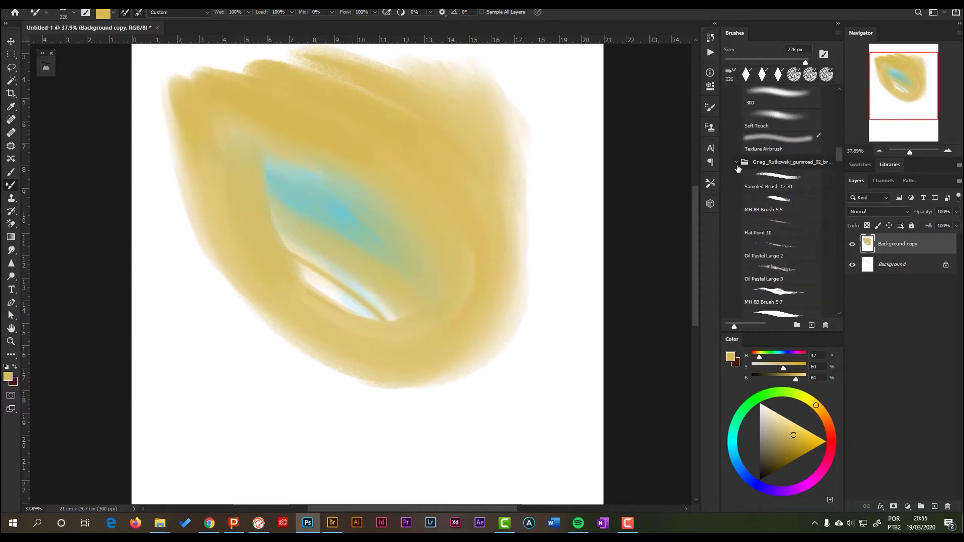
{"action": "left_click", "coordinate": [737, 162]}
{"action": "left_click", "coordinate": [736, 177]}
{"action": "left_click", "coordinate": [736, 177]}
{"action": "left_click", "coordinate": [736, 192]}
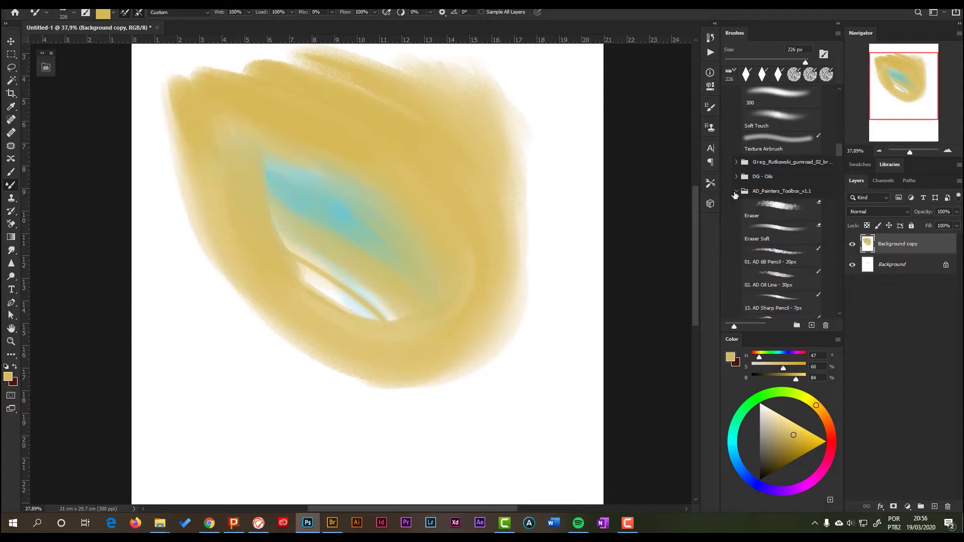
{"action": "left_click", "coordinate": [759, 214]}
{"action": "mouse_move", "coordinate": [562, 223]}
{"action": "left_mouse_down"}
{"action": "mouse_move", "coordinate": [549, 175]}
{"action": "mouse_move", "coordinate": [537, 178]}
{"action": "mouse_move", "coordinate": [549, 199]}
{"action": "left_mouse_up"}
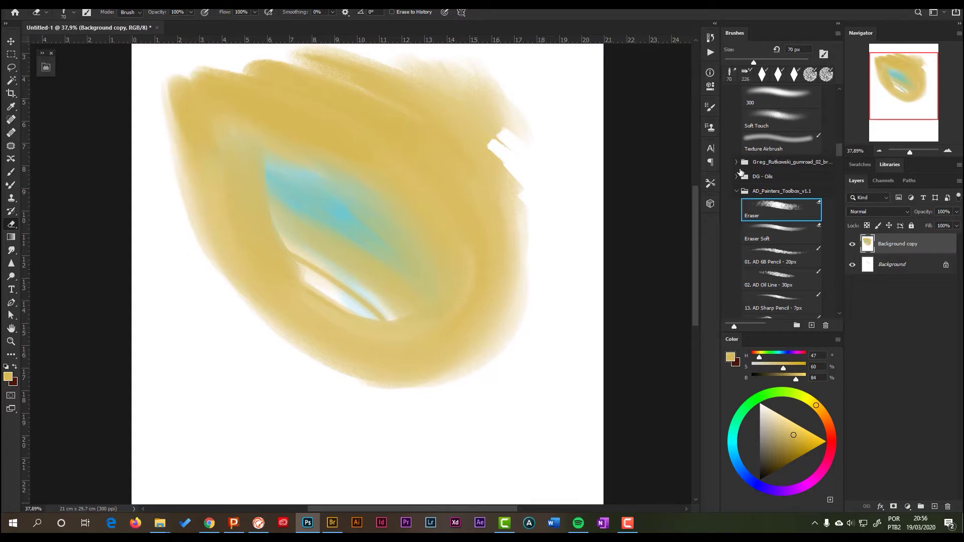
Step: Set the Main Brush to Clear mode and remove long diagonal streaks from the upper part of the ochre shape
{"action": "left_click_drag", "start_coordinate": [840, 146], "coordinate": [842, 100]}
{"action": "left_click", "coordinate": [773, 199]}
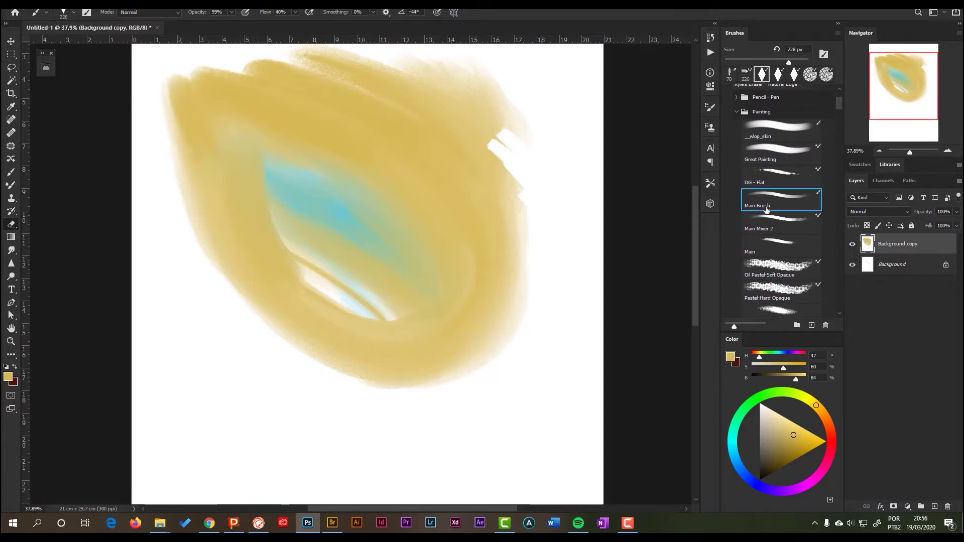
{"action": "left_click", "coordinate": [145, 13]}
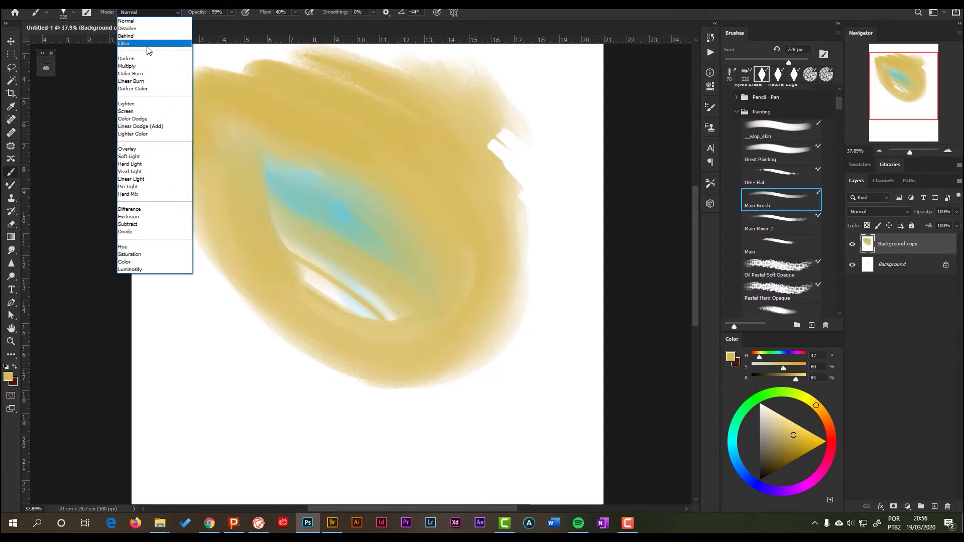
{"action": "left_click", "coordinate": [145, 44]}
{"action": "mouse_move", "coordinate": [545, 250]}
{"action": "left_mouse_down"}
{"action": "mouse_move", "coordinate": [403, 138]}
{"action": "mouse_move", "coordinate": [321, 89]}
{"action": "mouse_move", "coordinate": [536, 244]}
{"action": "mouse_move", "coordinate": [336, 99]}
{"action": "mouse_move", "coordinate": [542, 239]}
{"action": "mouse_move", "coordinate": [427, 105]}
{"action": "mouse_move", "coordinate": [499, 158]}
{"action": "mouse_move", "coordinate": [532, 234]}
{"action": "left_mouse_up"}
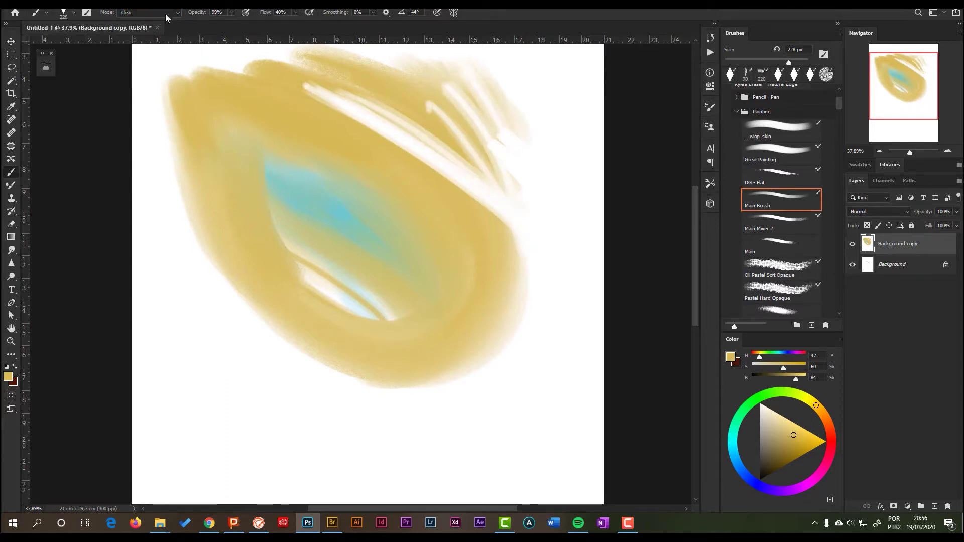
Step: Set the Main Brush to Behind mode and paint an ochre stroke across the cleared diagonal streak
{"action": "left_click", "coordinate": [147, 13]}
{"action": "left_click", "coordinate": [156, 22]}
{"action": "left_click", "coordinate": [167, 12]}
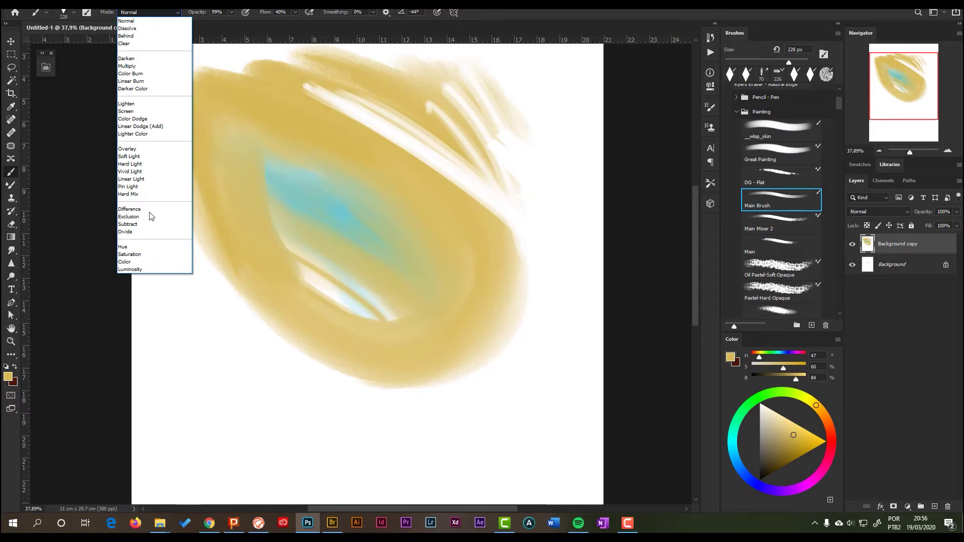
{"action": "left_click", "coordinate": [140, 36]}
{"action": "left_click_drag", "start_coordinate": [384, 98], "coordinate": [387, 142]}
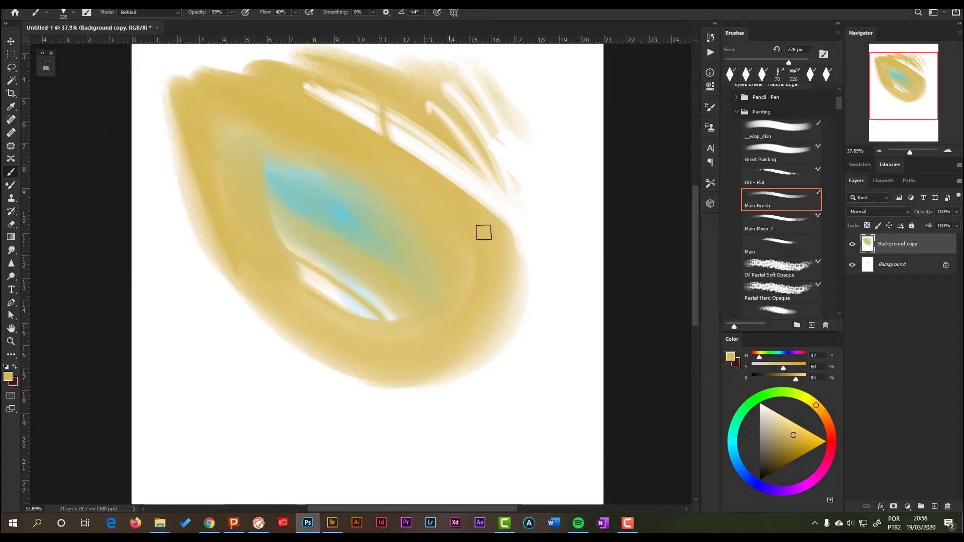
Step: Fill the cleared streaks behind the ochre with green (H 102, S 60, B 84) and return the brush mode to Normal
{"action": "left_click", "coordinate": [772, 393]}
{"action": "mouse_move", "coordinate": [389, 106]}
{"action": "left_mouse_down"}
{"action": "mouse_move", "coordinate": [437, 170]}
{"action": "mouse_move", "coordinate": [296, 75]}
{"action": "mouse_move", "coordinate": [364, 101]}
{"action": "mouse_move", "coordinate": [386, 137]}
{"action": "mouse_move", "coordinate": [442, 161]}
{"action": "mouse_move", "coordinate": [517, 280]}
{"action": "mouse_move", "coordinate": [498, 205]}
{"action": "left_mouse_up"}
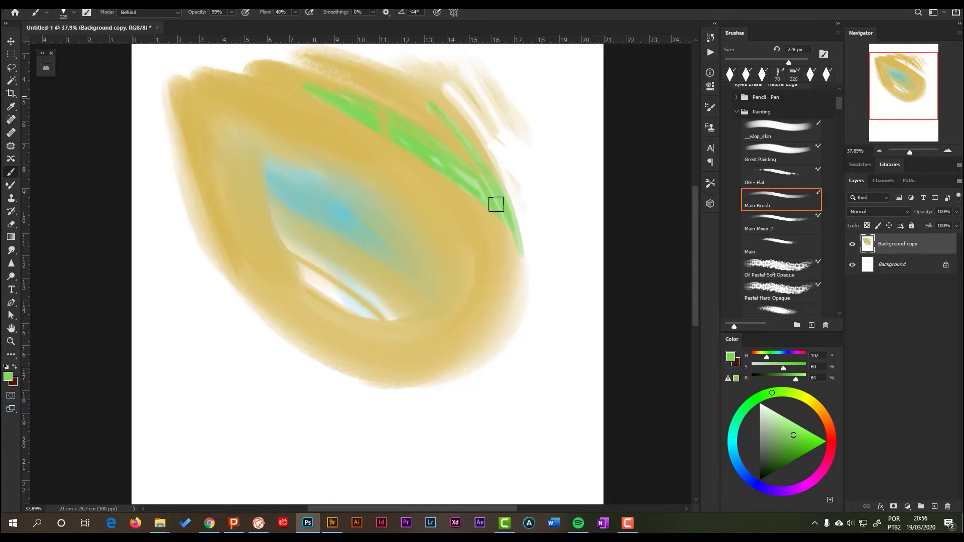
{"action": "left_click", "coordinate": [175, 15]}
{"action": "left_click", "coordinate": [156, 20]}
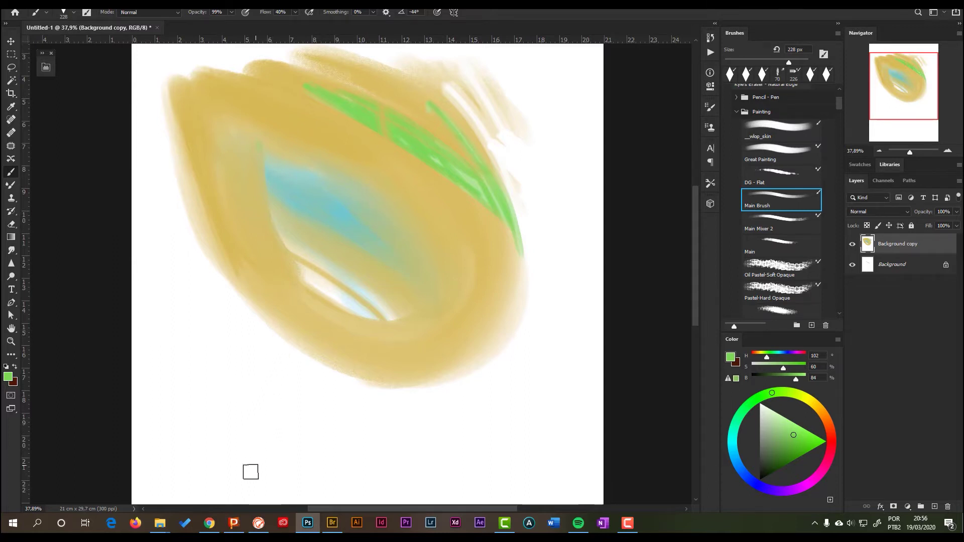
Step: Switch to Chrome and view the Creative Cloud plans and prices page
{"action": "left_click", "coordinate": [206, 524]}
{"action": "key", "text": "ctrl+Tab"}
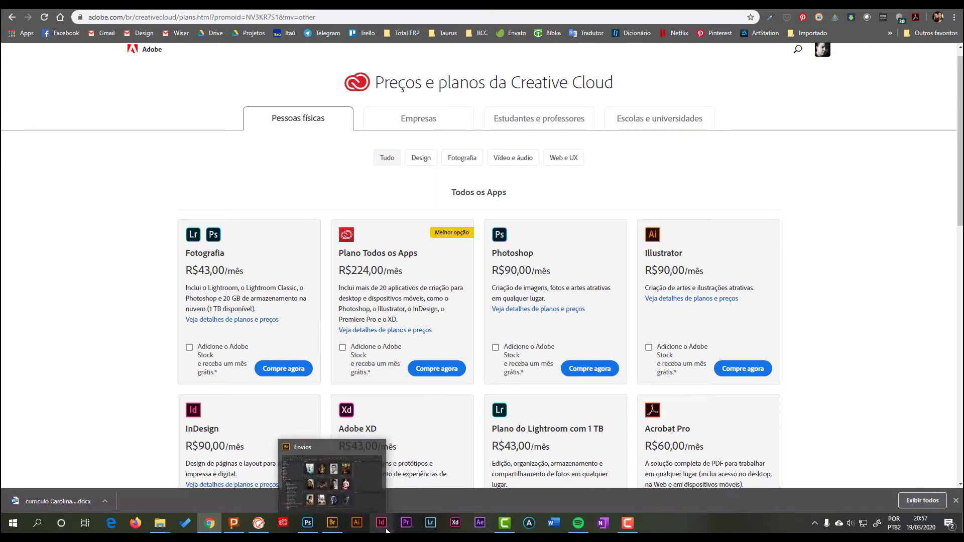
{"action": "mouse_move", "coordinate": [332, 523]}
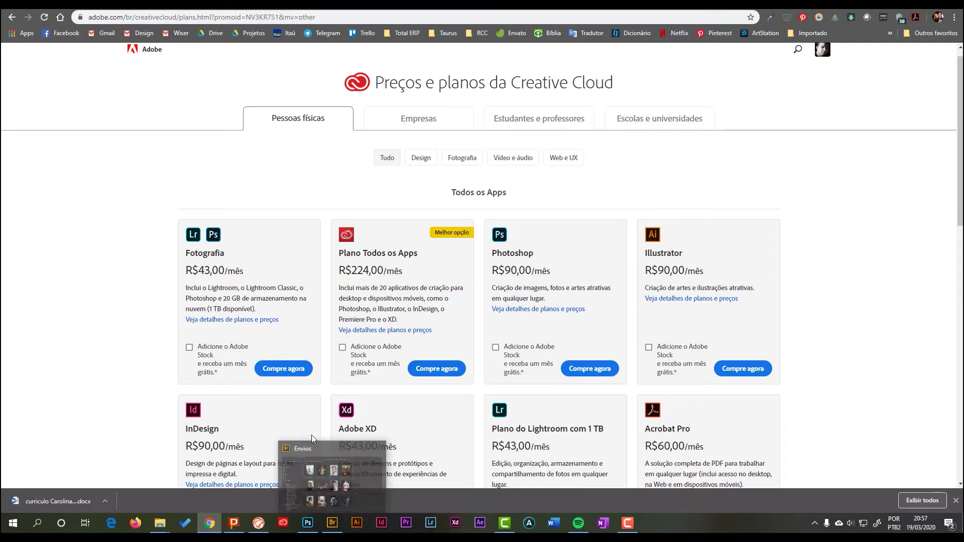
Step: Switch to Corel Painter and create a new 30 x 20 cm image at 300 pixels per inch
{"action": "mouse_move", "coordinate": [343, 444]}
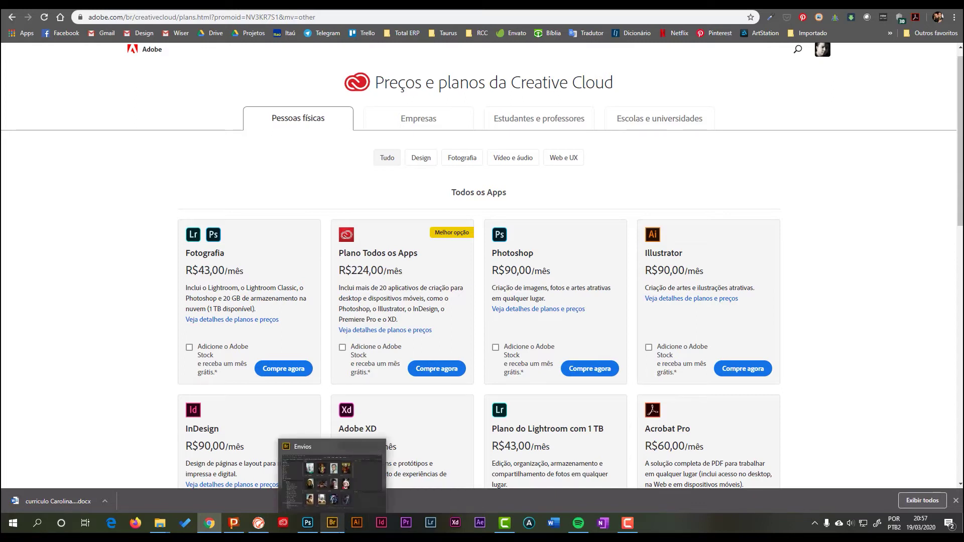
{"action": "left_click", "coordinate": [309, 523]}
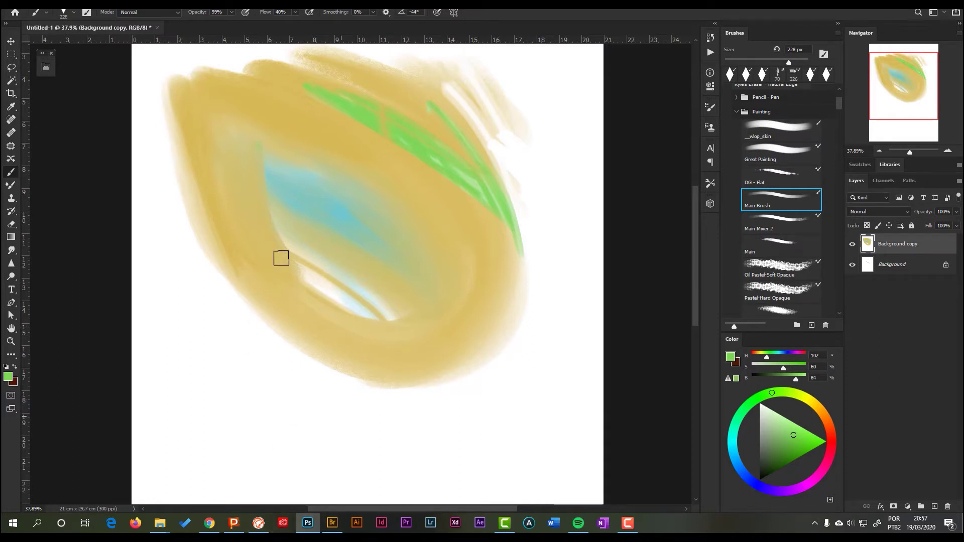
{"action": "left_click", "coordinate": [233, 525]}
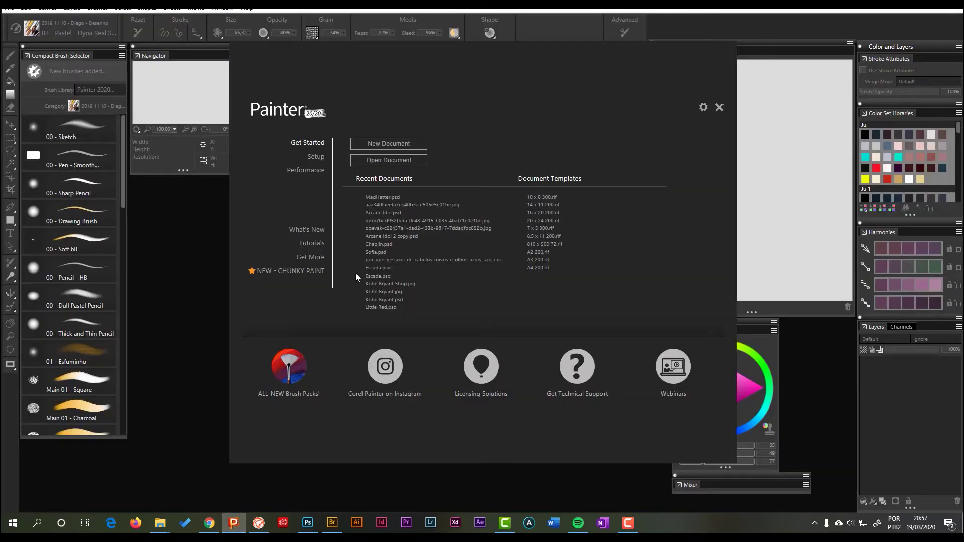
{"action": "left_click", "coordinate": [386, 147]}
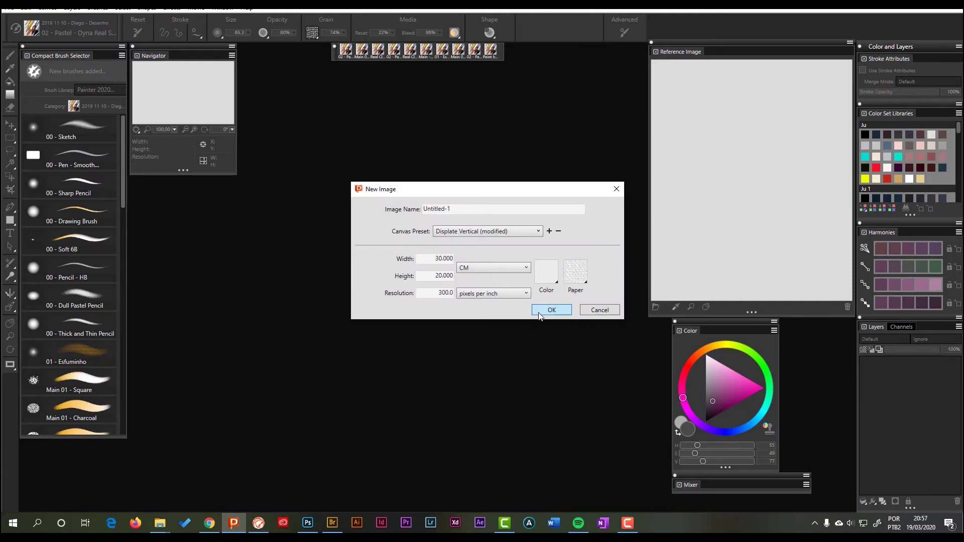
{"action": "left_click", "coordinate": [539, 312]}
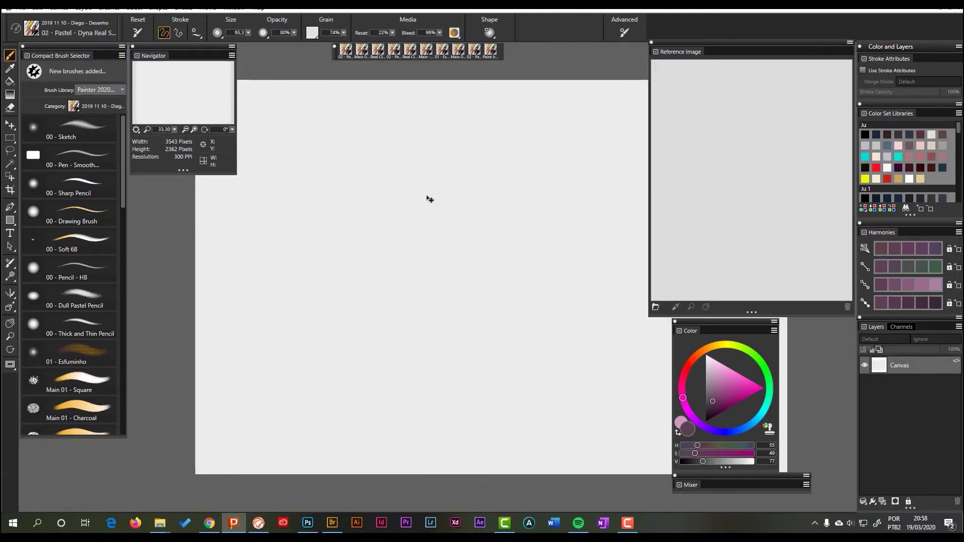
Step: Examine the paper textures offered for a new image and cancel without creating it
{"action": "key", "text": "ctrl+n"}
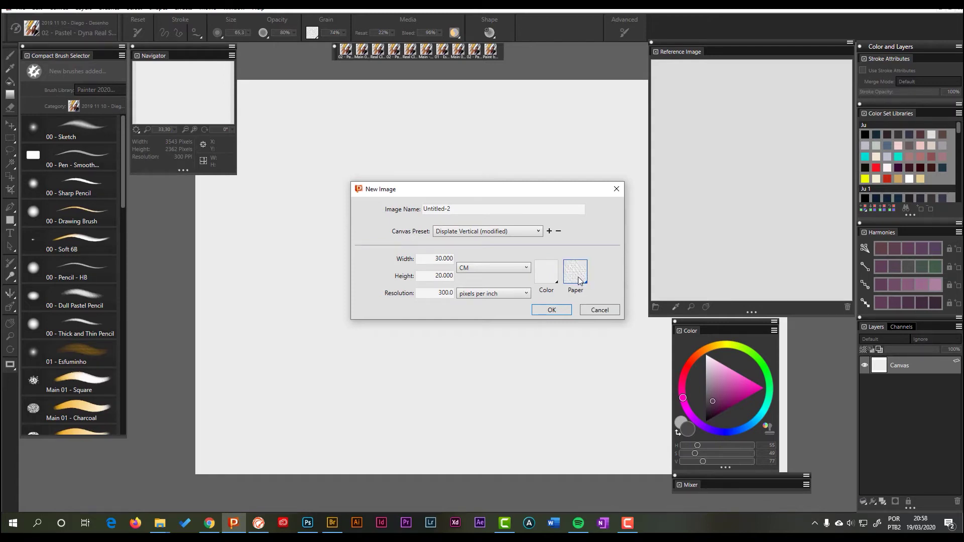
{"action": "left_click", "coordinate": [580, 281]}
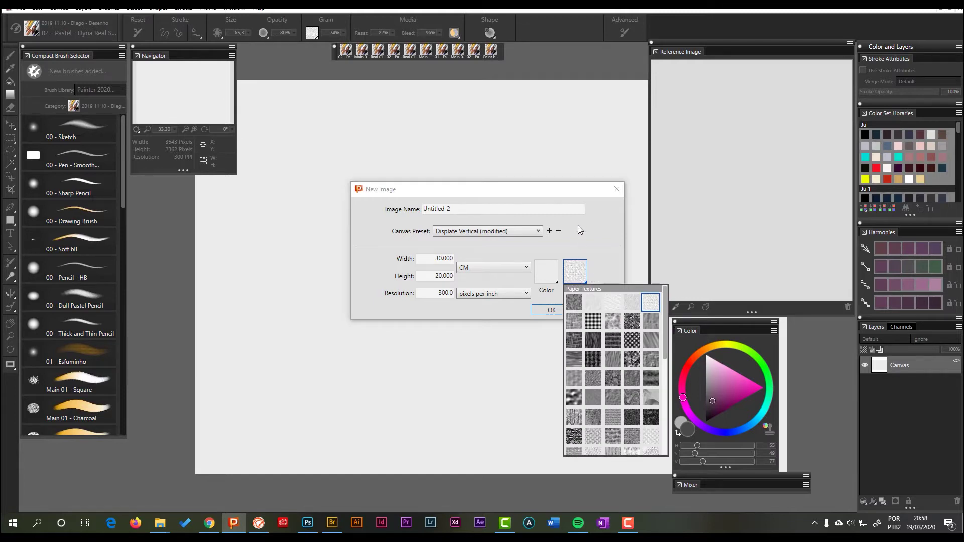
{"action": "left_click", "coordinate": [577, 191]}
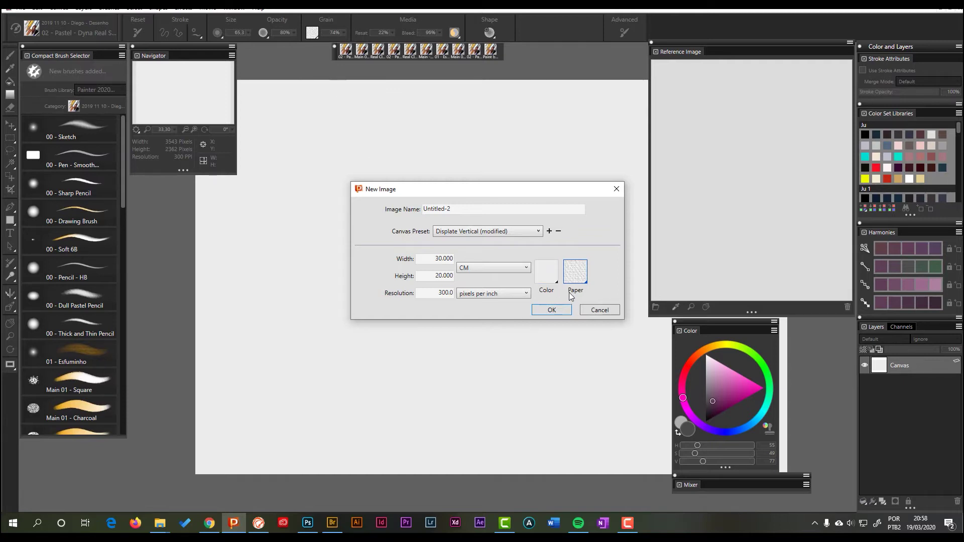
{"action": "left_click", "coordinate": [564, 228]}
{"action": "left_click", "coordinate": [601, 310]}
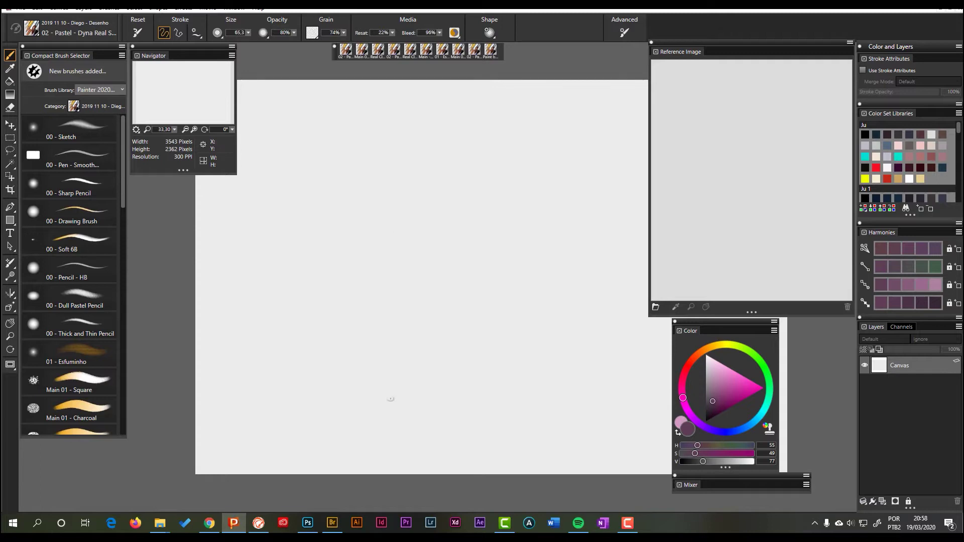
Step: Switch to Photoshop and paint green strokes along the ochre shape's edge with the Oil Pastel-Soft Opaque brush, enlarged to 199 px
{"action": "left_click", "coordinate": [307, 523]}
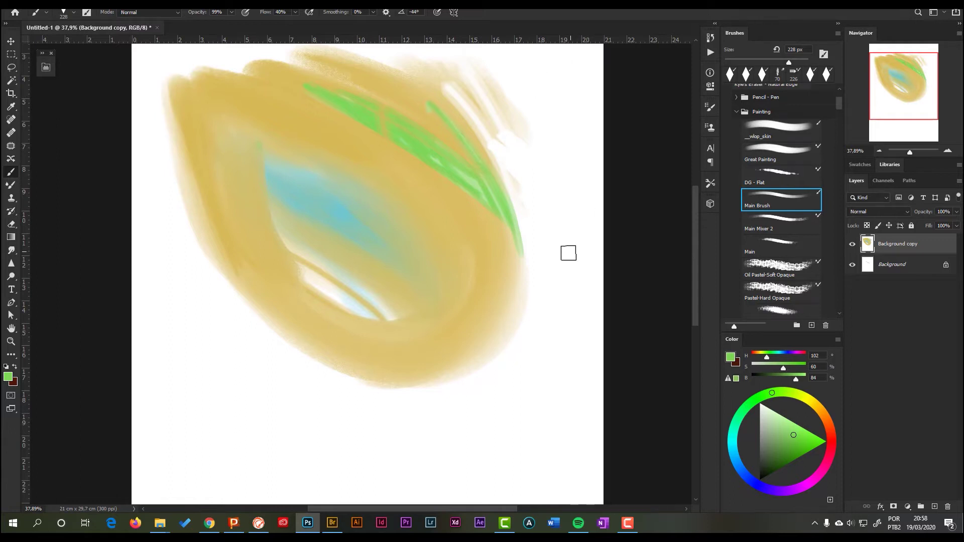
{"action": "left_click", "coordinate": [758, 270]}
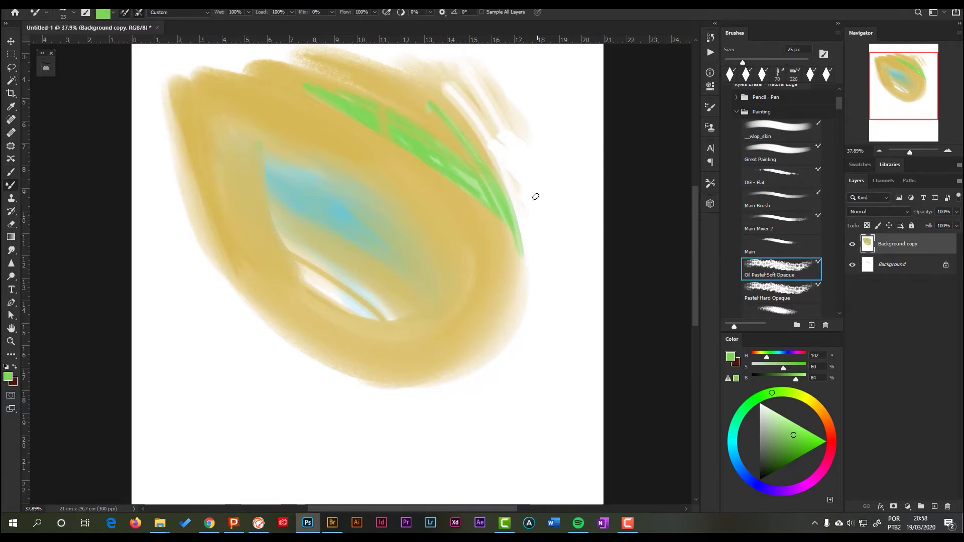
{"action": "mouse_move", "coordinate": [540, 202]}
{"action": "left_mouse_down"}
{"action": "mouse_move", "coordinate": [531, 176]}
{"action": "mouse_move", "coordinate": [546, 314]}
{"action": "left_mouse_up"}
{"action": "mouse_move", "coordinate": [530, 157]}
{"action": "left_mouse_down"}
{"action": "mouse_move", "coordinate": [528, 215]}
{"action": "mouse_move", "coordinate": [536, 186]}
{"action": "mouse_move", "coordinate": [557, 273]}
{"action": "mouse_move", "coordinate": [548, 173]}
{"action": "mouse_move", "coordinate": [617, 191]}
{"action": "left_mouse_up"}
{"action": "mouse_move", "coordinate": [522, 296]}
{"action": "left_mouse_down"}
{"action": "mouse_move", "coordinate": [476, 288]}
{"action": "mouse_move", "coordinate": [425, 107]}
{"action": "mouse_move", "coordinate": [400, 100]}
{"action": "mouse_move", "coordinate": [452, 367]}
{"action": "mouse_move", "coordinate": [366, 251]}
{"action": "mouse_move", "coordinate": [297, 113]}
{"action": "mouse_move", "coordinate": [427, 337]}
{"action": "mouse_move", "coordinate": [375, 346]}
{"action": "mouse_move", "coordinate": [457, 259]}
{"action": "mouse_move", "coordinate": [391, 236]}
{"action": "left_mouse_up"}
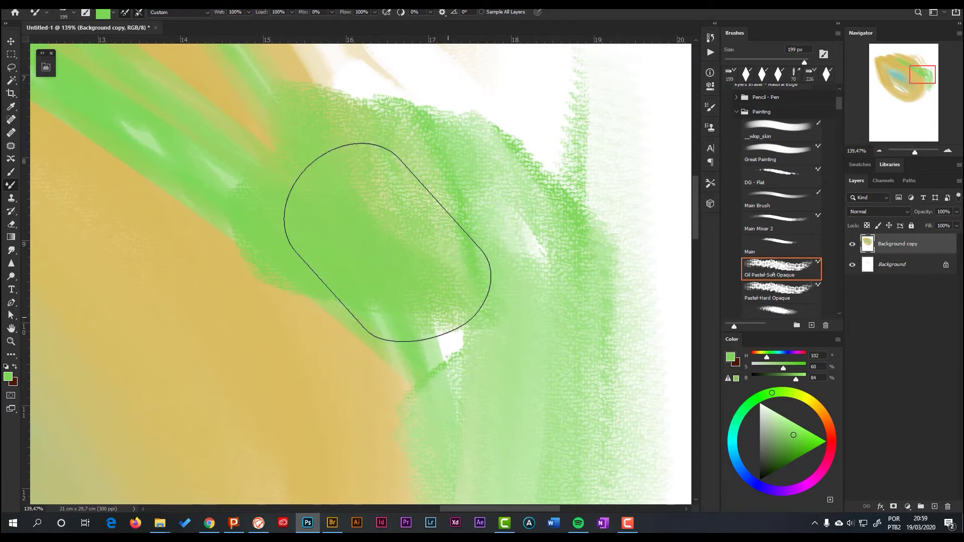
Step: Lock the pastel brush's Texture setting and paint textured green over the ochre with the DG - Flat brush
{"action": "key", "text": "F5"}
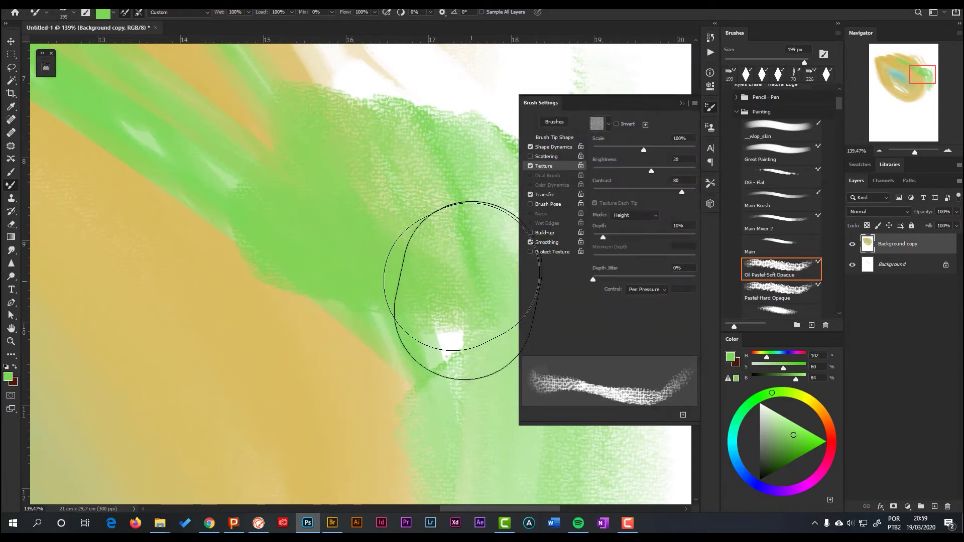
{"action": "left_click", "coordinate": [582, 166]}
{"action": "left_click", "coordinate": [772, 179]}
{"action": "mouse_move", "coordinate": [424, 96]}
{"action": "left_mouse_down"}
{"action": "mouse_move", "coordinate": [398, 151]}
{"action": "mouse_move", "coordinate": [299, 73]}
{"action": "mouse_move", "coordinate": [302, 241]}
{"action": "mouse_move", "coordinate": [163, 191]}
{"action": "mouse_move", "coordinate": [296, 282]}
{"action": "mouse_move", "coordinate": [398, 441]}
{"action": "mouse_move", "coordinate": [212, 324]}
{"action": "mouse_move", "coordinate": [175, 374]}
{"action": "left_mouse_up"}
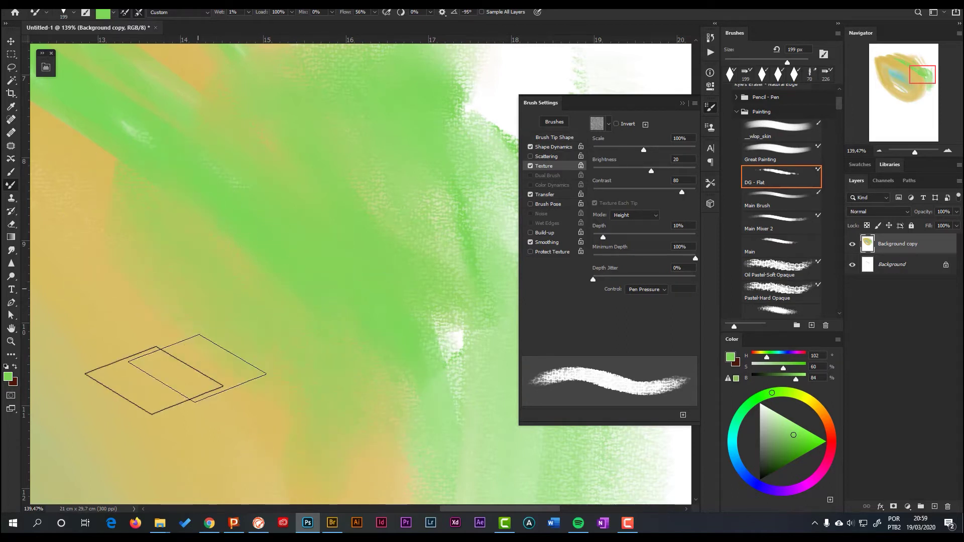
Step: Paint textured green strokes over the ochre area with the Great Painting brush, keeping the locked texture
{"action": "left_click", "coordinate": [776, 151]}
{"action": "mouse_move", "coordinate": [498, 117]}
{"action": "left_mouse_down"}
{"action": "mouse_move", "coordinate": [408, 97]}
{"action": "mouse_move", "coordinate": [409, 377]}
{"action": "mouse_move", "coordinate": [419, 399]}
{"action": "mouse_move", "coordinate": [249, 290]}
{"action": "mouse_move", "coordinate": [237, 125]}
{"action": "left_mouse_up"}
{"action": "mouse_move", "coordinate": [339, 311]}
{"action": "left_mouse_down"}
{"action": "mouse_move", "coordinate": [172, 150]}
{"action": "mouse_move", "coordinate": [107, 269]}
{"action": "mouse_move", "coordinate": [301, 420]}
{"action": "mouse_move", "coordinate": [394, 229]}
{"action": "mouse_move", "coordinate": [371, 181]}
{"action": "mouse_move", "coordinate": [366, 280]}
{"action": "left_mouse_up"}
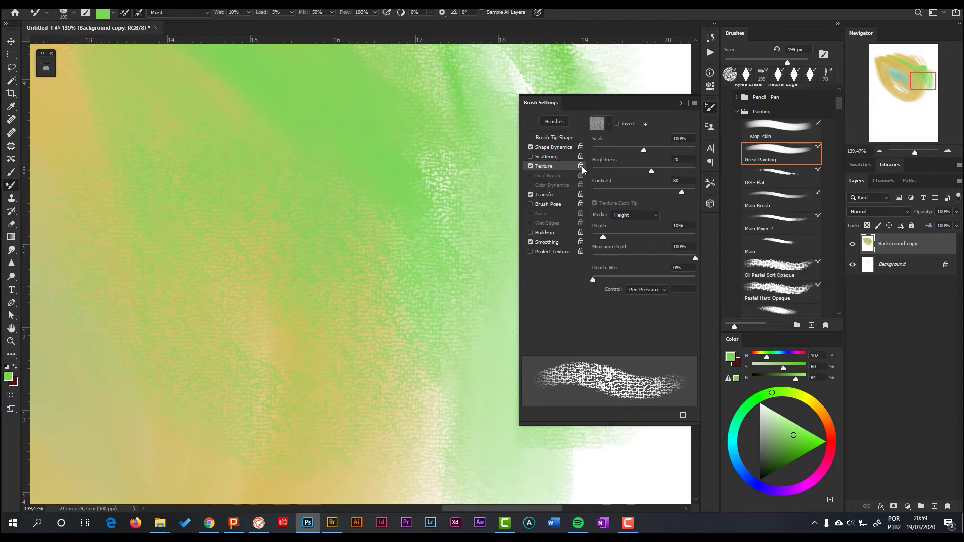
{"action": "scroll", "coordinate": [344, 276], "scroll_direction": "down", "scroll_amount": 3}
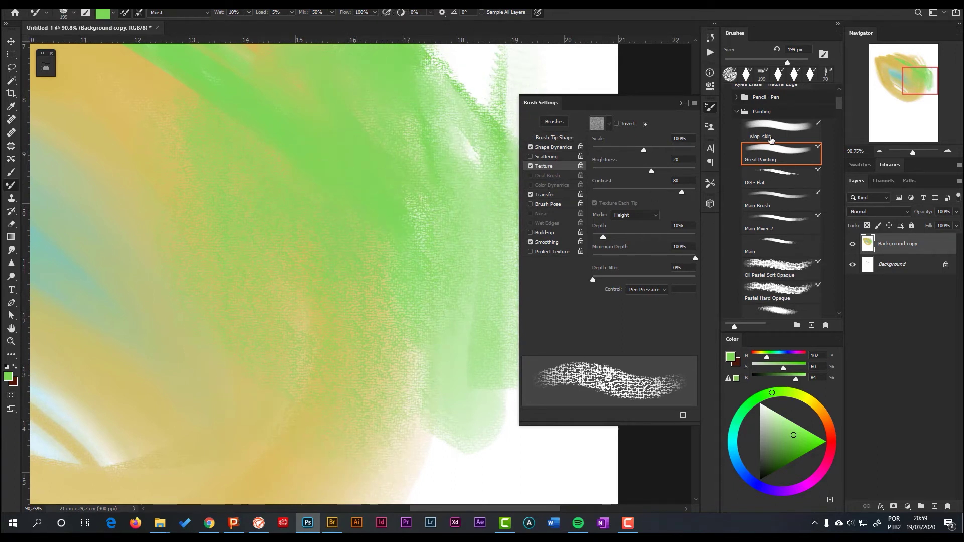
Step: Switch to the Brush tool with Main Brush and paint smooth green strokes over the textured outer edge
{"action": "left_click", "coordinate": [11, 173]}
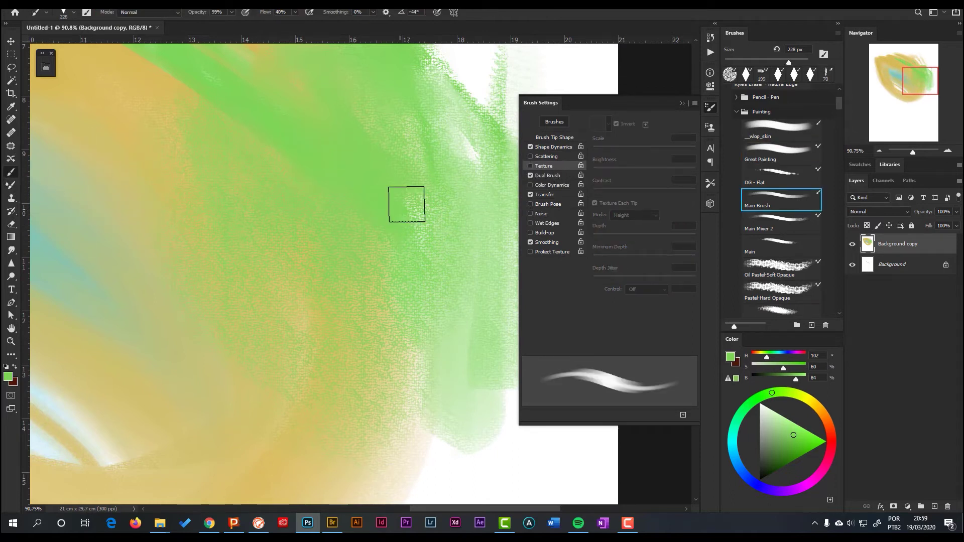
{"action": "mouse_move", "coordinate": [417, 84]}
{"action": "left_mouse_down"}
{"action": "mouse_move", "coordinate": [462, 120]}
{"action": "mouse_move", "coordinate": [471, 206]}
{"action": "left_mouse_up"}
{"action": "left_click_drag", "start_coordinate": [426, 254], "coordinate": [425, 276]}
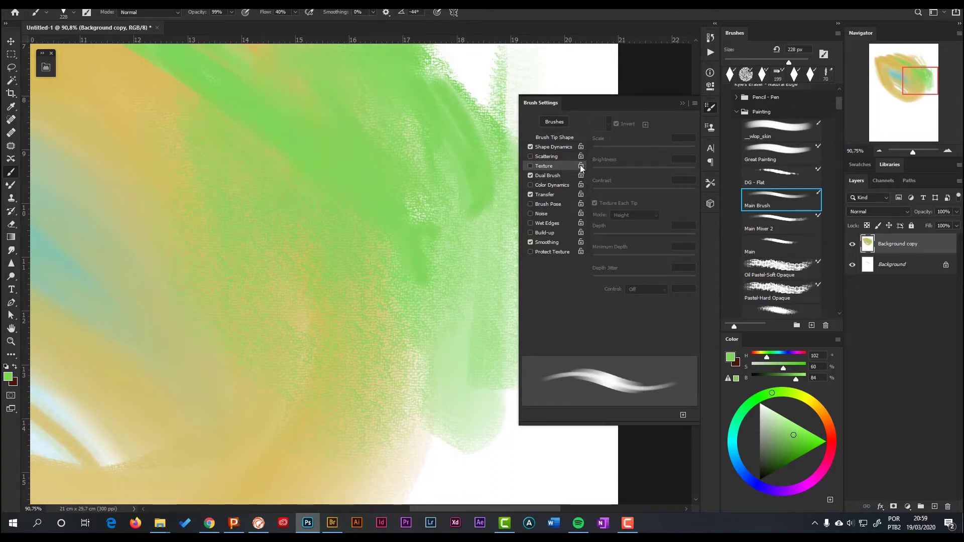
{"action": "left_click_drag", "start_coordinate": [443, 282], "coordinate": [454, 341]}
{"action": "mouse_move", "coordinate": [477, 281]}
{"action": "left_mouse_down"}
{"action": "mouse_move", "coordinate": [478, 366]}
{"action": "mouse_move", "coordinate": [457, 334]}
{"action": "mouse_move", "coordinate": [489, 211]}
{"action": "left_mouse_up"}
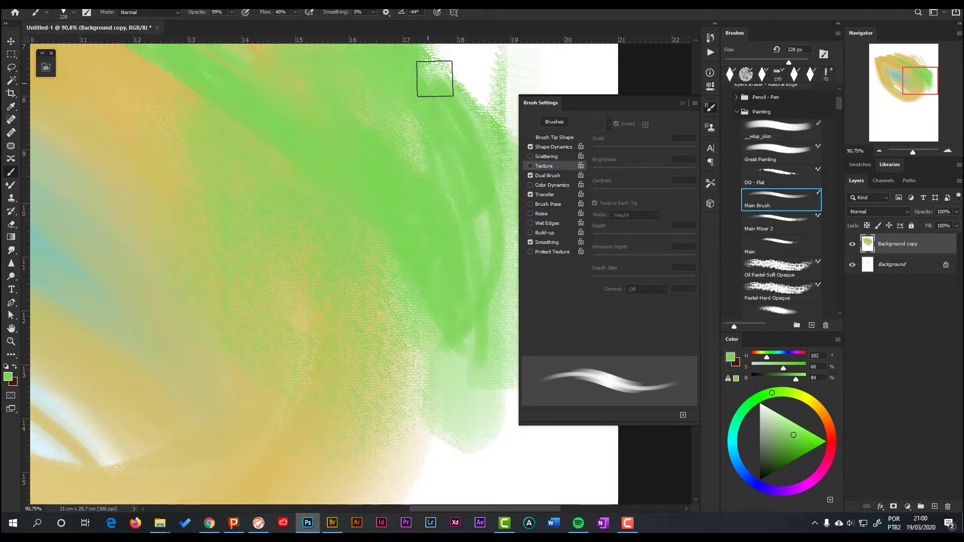
{"action": "mouse_move", "coordinate": [416, 53]}
{"action": "left_mouse_down"}
{"action": "mouse_move", "coordinate": [452, 107]}
{"action": "mouse_move", "coordinate": [491, 126]}
{"action": "mouse_move", "coordinate": [506, 92]}
{"action": "left_mouse_up"}
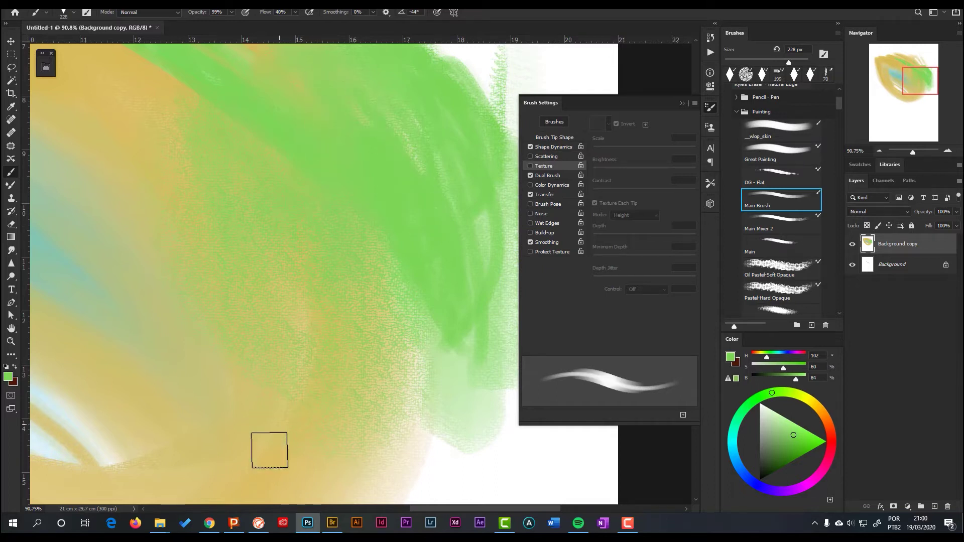
Step: Return to Painter, paint a short diagonal purple stroke on the canvas and pick the dark green harmony colour
{"action": "left_click", "coordinate": [240, 522]}
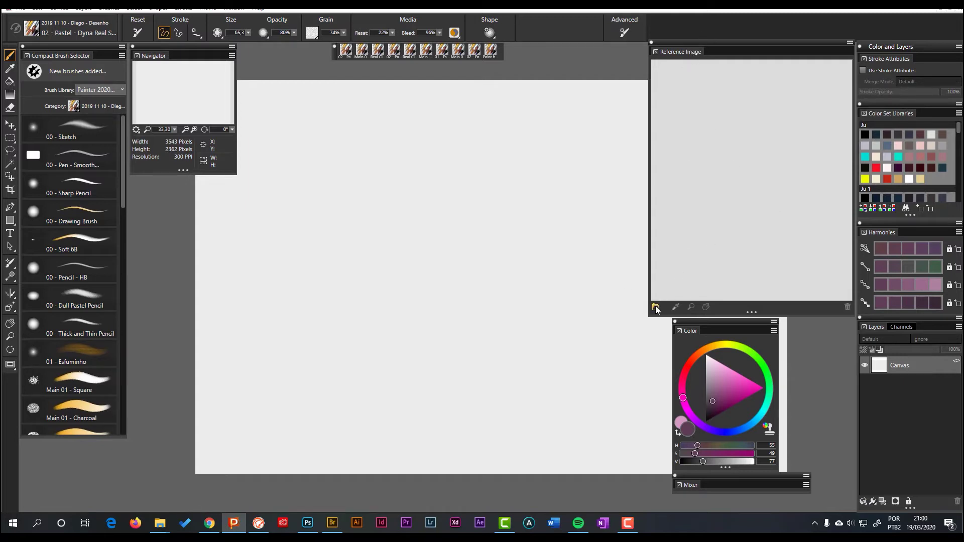
{"action": "left_click_drag", "start_coordinate": [712, 330], "coordinate": [784, 332]}
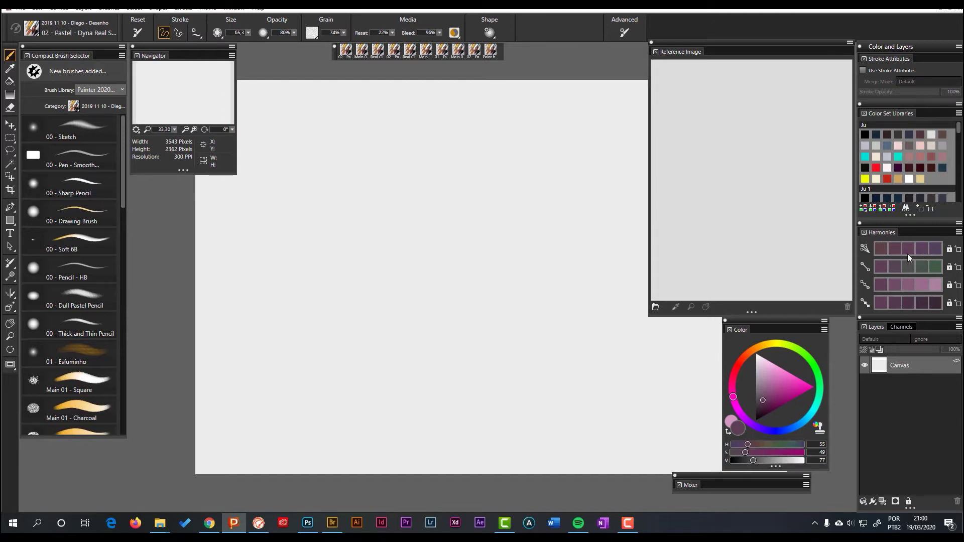
{"action": "mouse_move", "coordinate": [517, 227]}
{"action": "left_mouse_down"}
{"action": "mouse_move", "coordinate": [546, 256]}
{"action": "mouse_move", "coordinate": [534, 239]}
{"action": "left_mouse_up"}
{"action": "left_click_drag", "start_coordinate": [495, 206], "coordinate": [521, 224]}
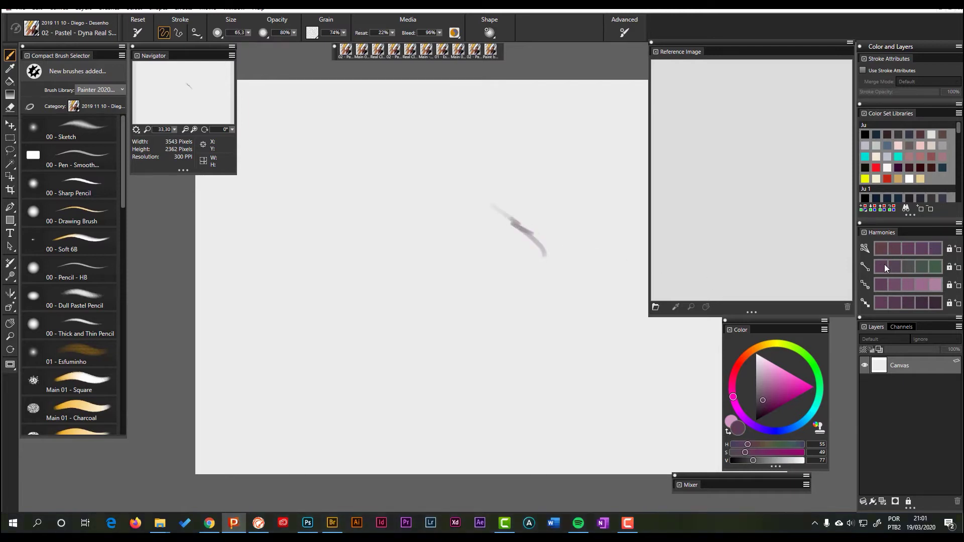
{"action": "left_click", "coordinate": [935, 268]}
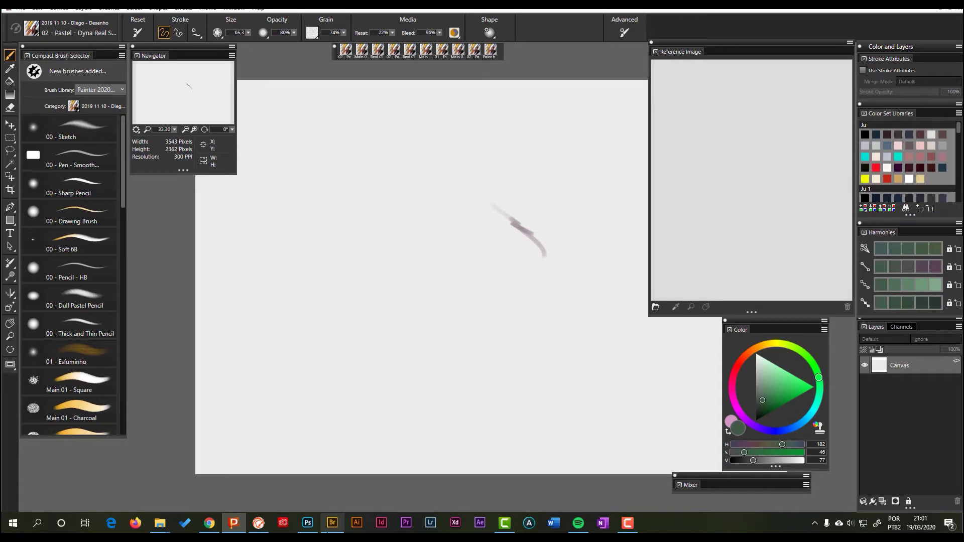
Step: Open the crowned portrait from Bridge in Painter and create a colour set named Freddie from the image
{"action": "left_click", "coordinate": [332, 523]}
{"action": "mouse_move", "coordinate": [617, 267]}
{"action": "left_mouse_down"}
{"action": "mouse_move", "coordinate": [321, 442]}
{"action": "mouse_move", "coordinate": [234, 524]}
{"action": "mouse_move", "coordinate": [471, 233]}
{"action": "left_mouse_up"}
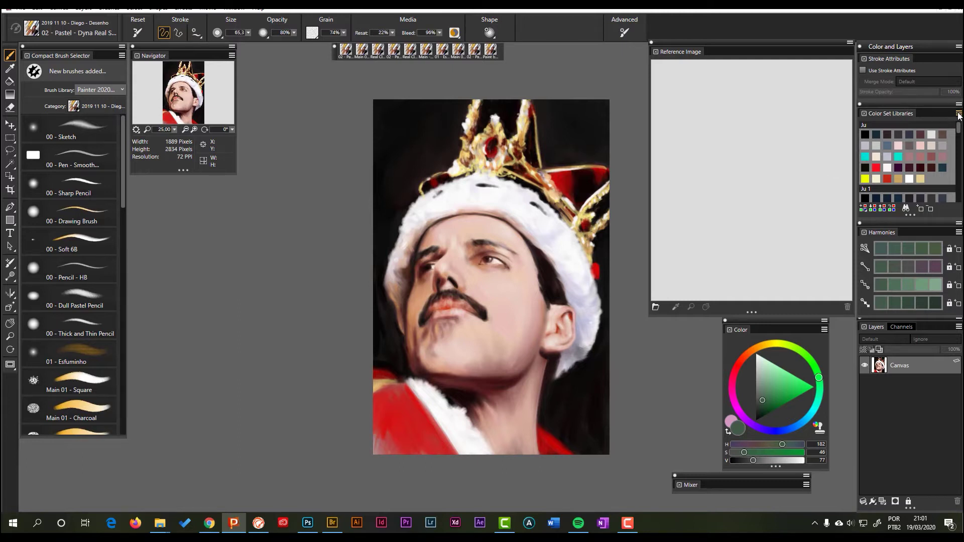
{"action": "left_click", "coordinate": [958, 114]}
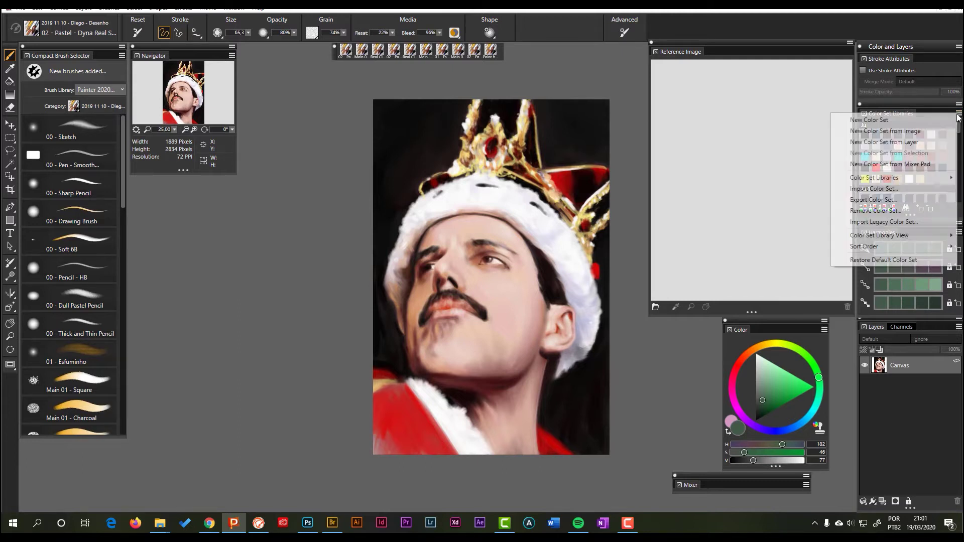
{"action": "left_click", "coordinate": [872, 132]}
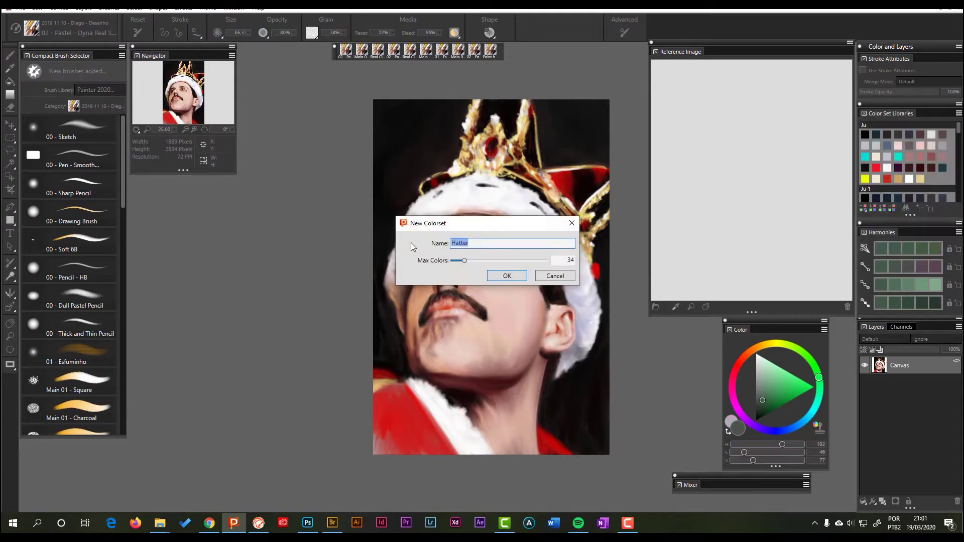
{"action": "type", "text": "Freddie"}
{"action": "left_click_drag", "start_coordinate": [463, 262], "coordinate": [467, 261]}
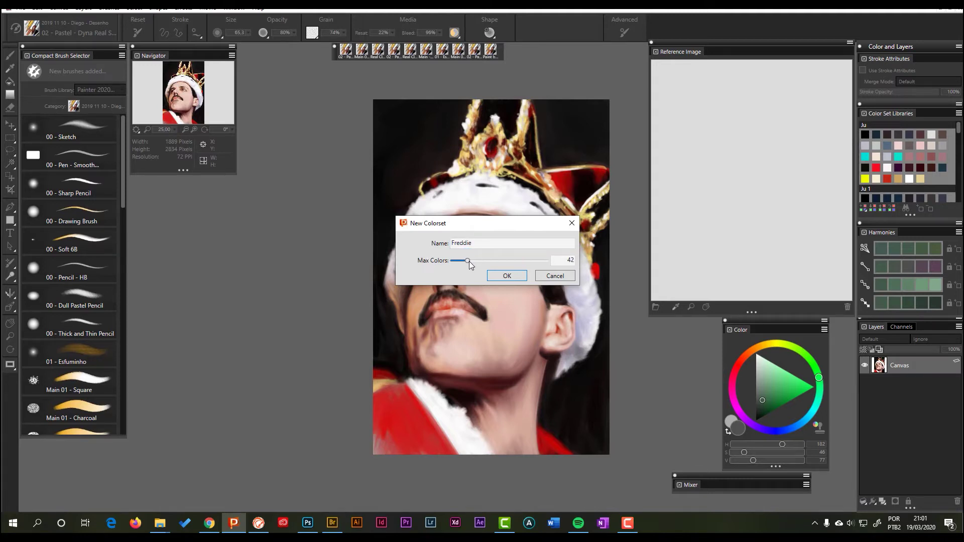
{"action": "left_click_drag", "start_coordinate": [468, 264], "coordinate": [463, 266]}
{"action": "left_click", "coordinate": [503, 278]}
{"action": "left_click_drag", "start_coordinate": [956, 132], "coordinate": [961, 201]}
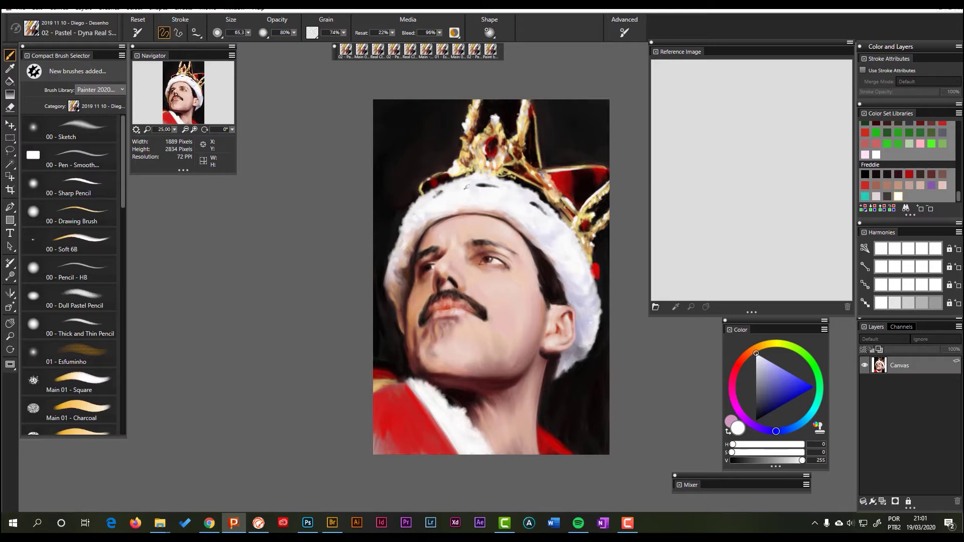
Step: Return to the sketch canvas and choose the Concept Art Jitter Smooth brush from the Chalk, Pastel and Crayons category
{"action": "key", "text": "ctrl+Tab"}
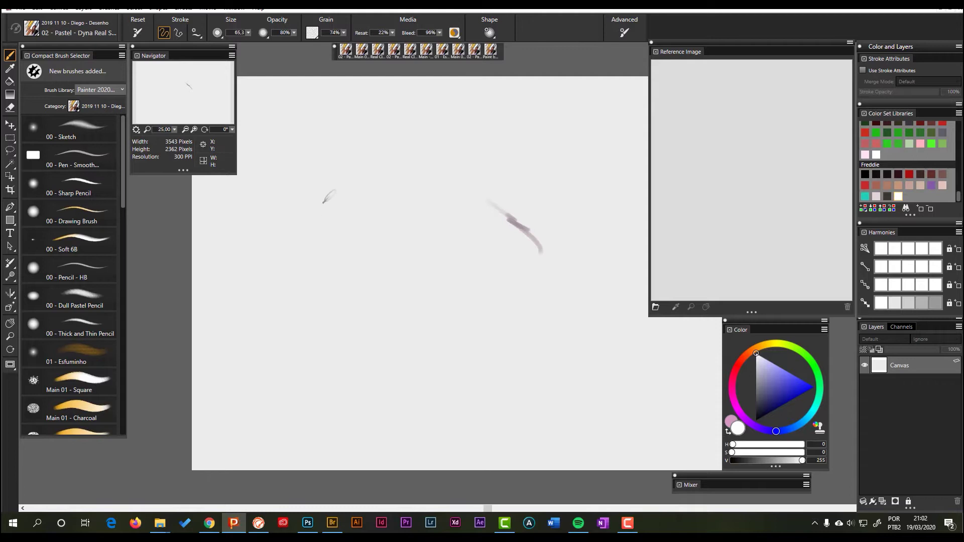
{"action": "key", "text": "ctrl+z"}
{"action": "left_click", "coordinate": [74, 108]}
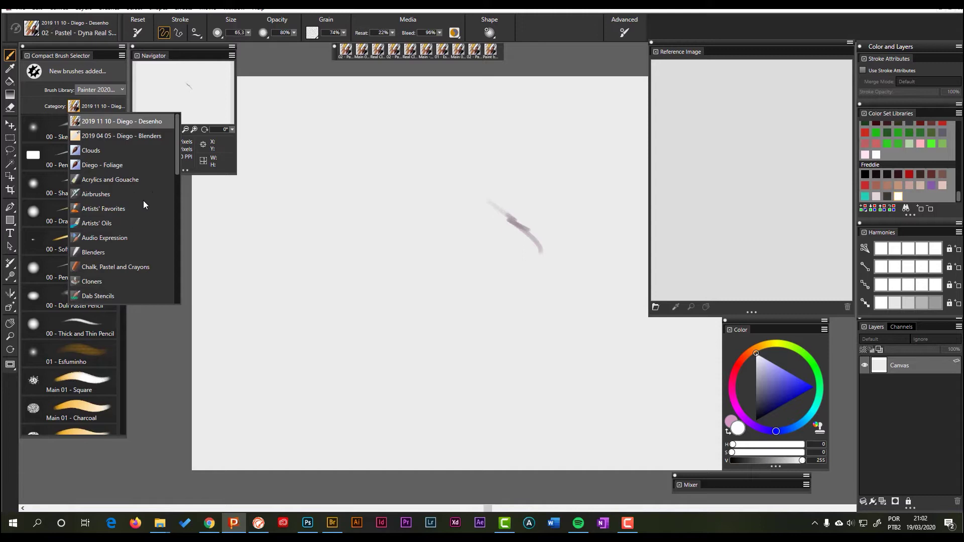
{"action": "left_click_drag", "start_coordinate": [178, 171], "coordinate": [101, 297]}
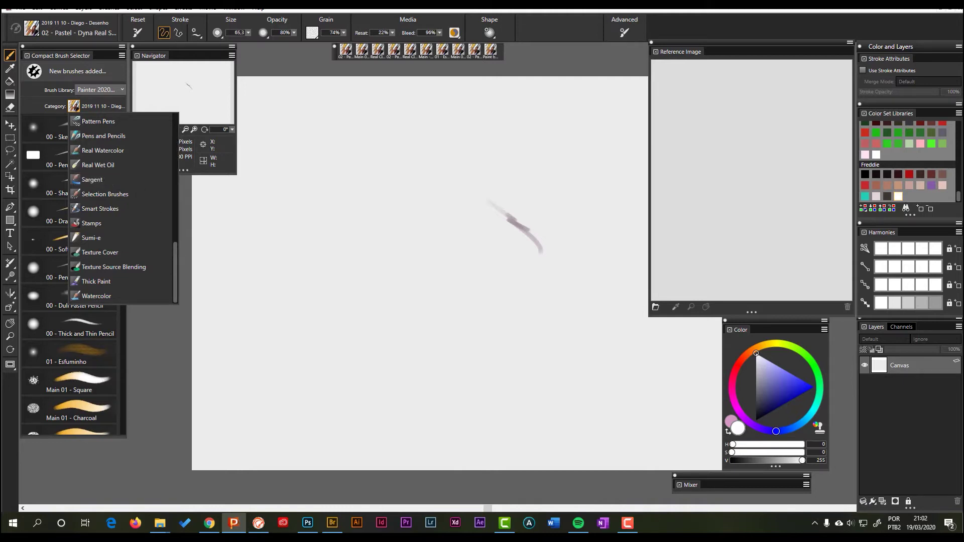
{"action": "left_click_drag", "start_coordinate": [176, 263], "coordinate": [175, 142]}
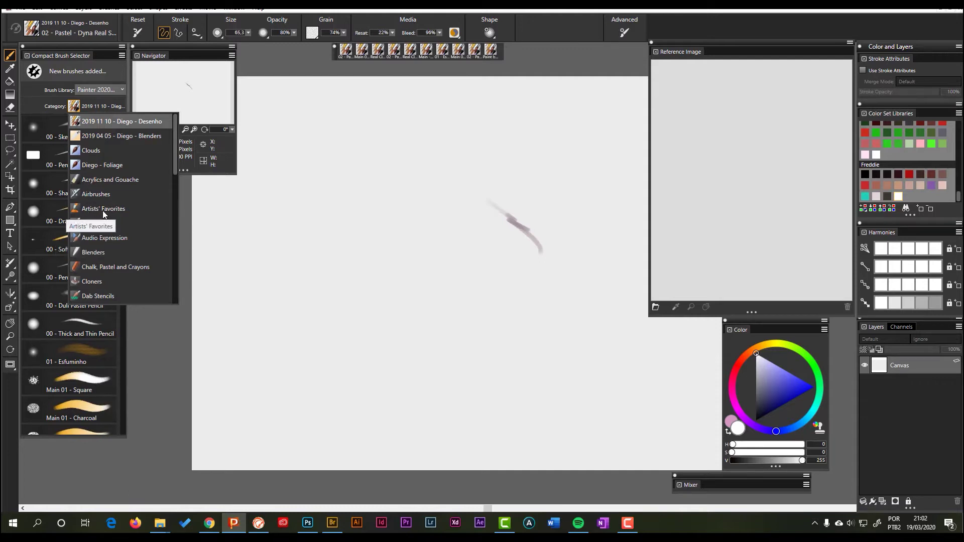
{"action": "left_click", "coordinate": [114, 268]}
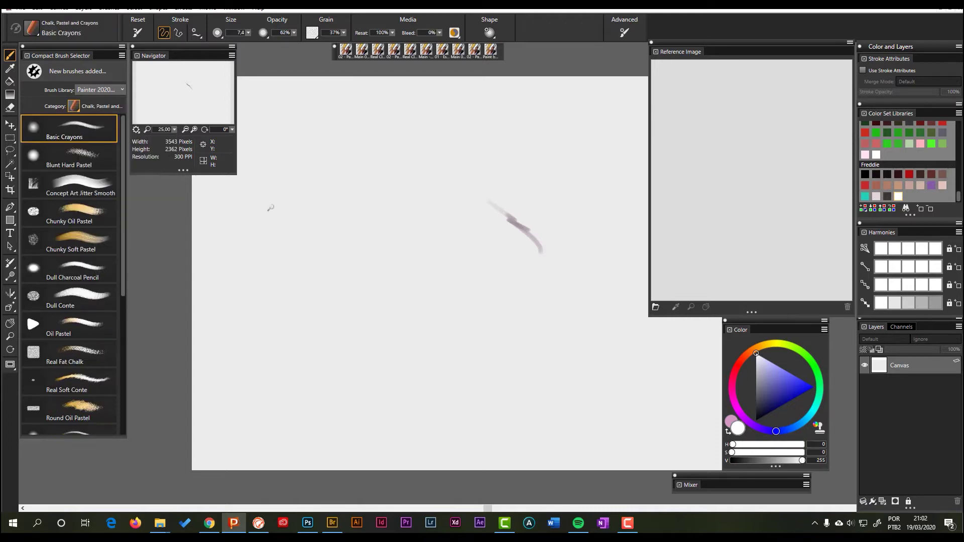
{"action": "left_click", "coordinate": [91, 190]}
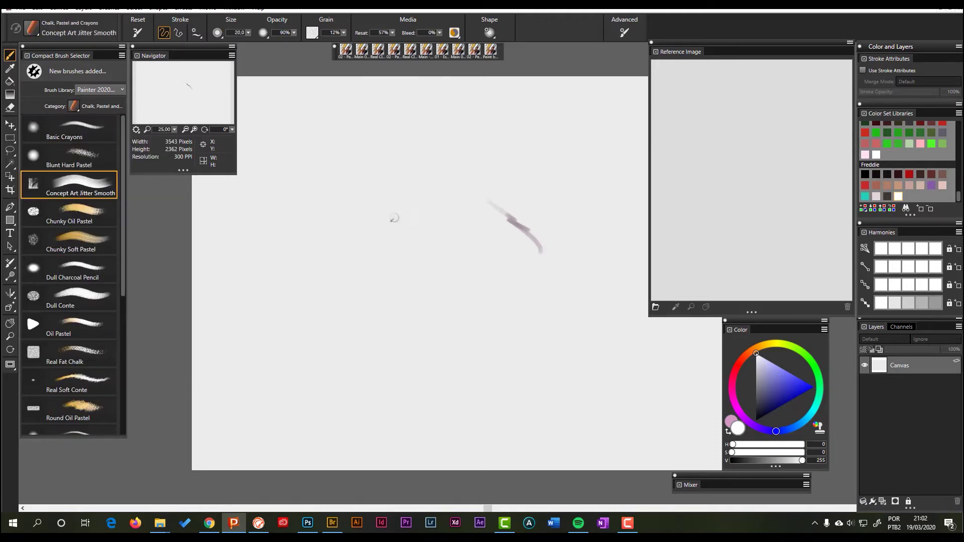
Step: Paint broad overlapping white strokes beside the small purple stroke with the Concept Art Jitter Smooth brush
{"action": "mouse_move", "coordinate": [361, 179]}
{"action": "left_mouse_down"}
{"action": "mouse_move", "coordinate": [510, 256]}
{"action": "mouse_move", "coordinate": [477, 249]}
{"action": "left_mouse_up"}
{"action": "left_click_drag", "start_coordinate": [412, 221], "coordinate": [442, 271]}
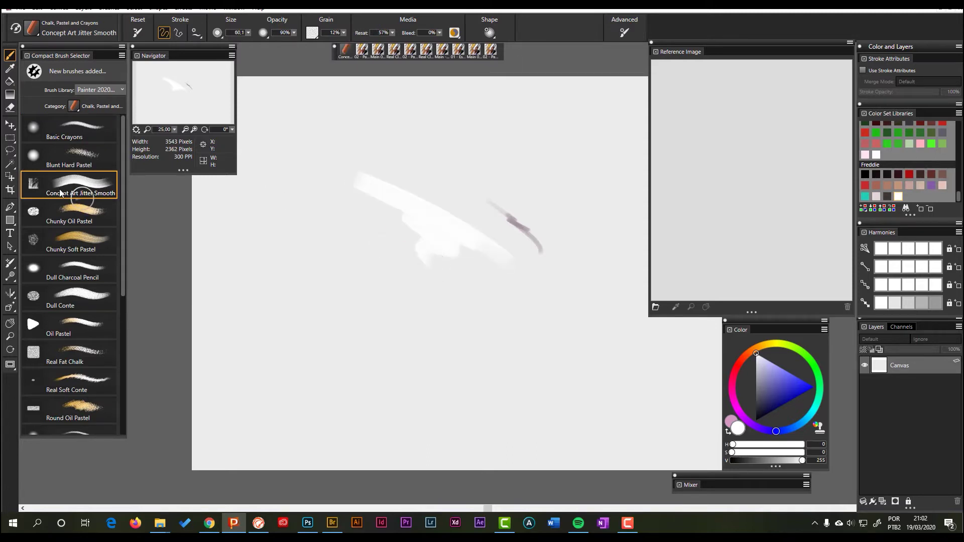
{"action": "left_click_drag", "start_coordinate": [442, 175], "coordinate": [478, 254]}
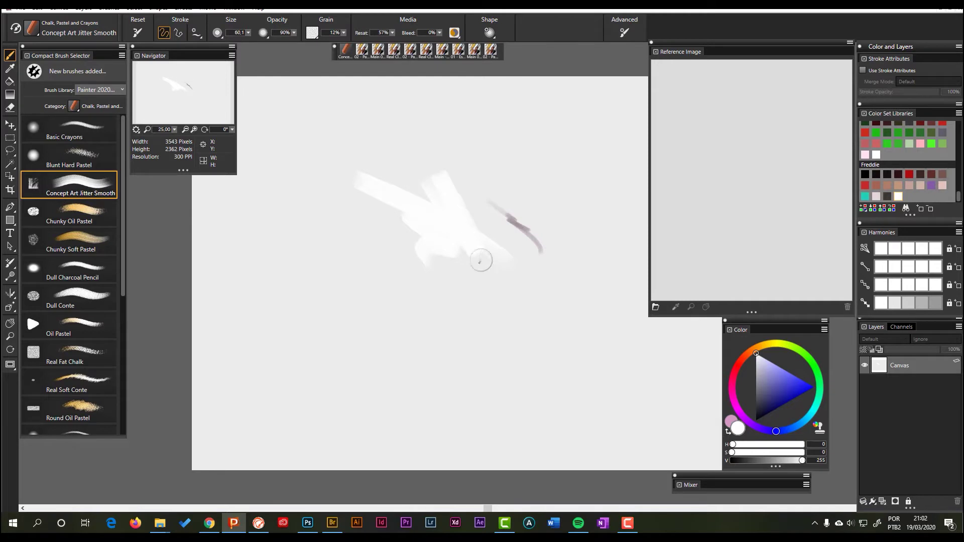
Step: Choose a light periwinkle blue and paint thick diagonal strokes over the white strokes
{"action": "left_click", "coordinate": [771, 372]}
{"action": "left_click", "coordinate": [779, 369]}
{"action": "mouse_move", "coordinate": [462, 222]}
{"action": "left_mouse_down"}
{"action": "mouse_move", "coordinate": [527, 267]}
{"action": "mouse_move", "coordinate": [407, 179]}
{"action": "mouse_move", "coordinate": [455, 216]}
{"action": "mouse_move", "coordinate": [422, 224]}
{"action": "left_mouse_up"}
Step: Layer textured periwinkle strokes and a light green patch over the blue diagonal with the Chunky Oil Pastel brush
{"action": "left_click", "coordinate": [70, 213]}
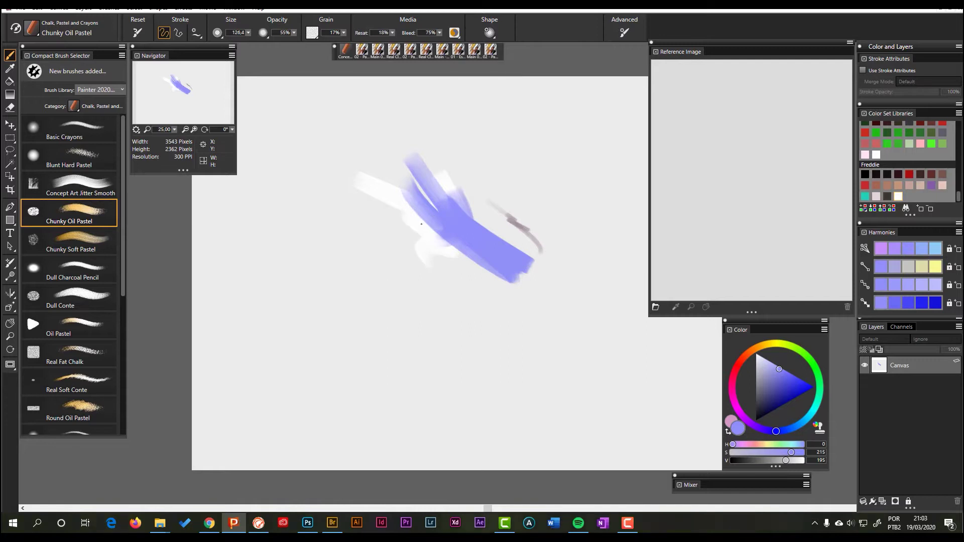
{"action": "scroll", "coordinate": [441, 237], "scroll_direction": "up", "scroll_amount": 3}
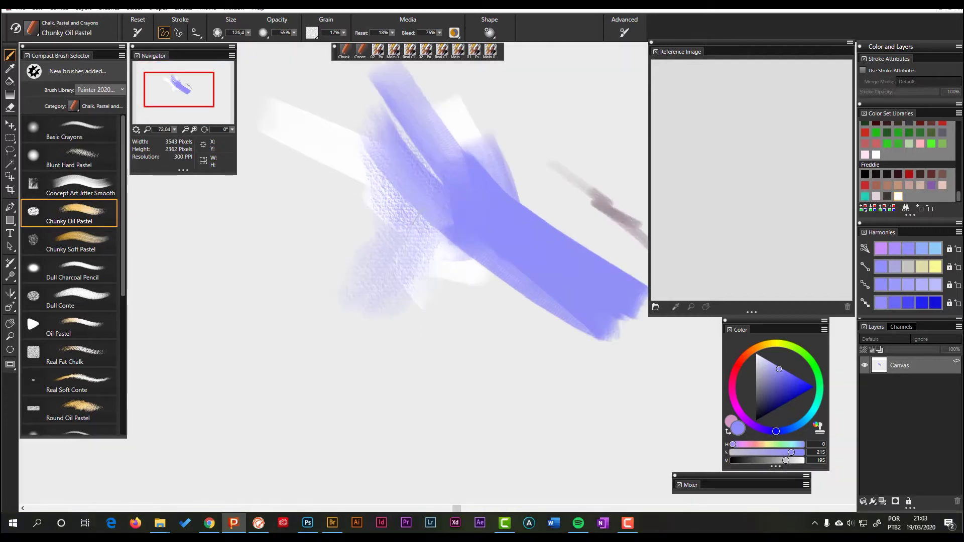
{"action": "mouse_move", "coordinate": [466, 275]}
{"action": "left_mouse_down"}
{"action": "mouse_move", "coordinate": [444, 240]}
{"action": "mouse_move", "coordinate": [440, 248]}
{"action": "mouse_move", "coordinate": [479, 276]}
{"action": "left_mouse_up"}
{"action": "mouse_move", "coordinate": [427, 157]}
{"action": "left_mouse_down"}
{"action": "mouse_move", "coordinate": [414, 195]}
{"action": "mouse_move", "coordinate": [472, 269]}
{"action": "mouse_move", "coordinate": [409, 214]}
{"action": "mouse_move", "coordinate": [423, 235]}
{"action": "mouse_move", "coordinate": [538, 316]}
{"action": "mouse_move", "coordinate": [518, 291]}
{"action": "mouse_move", "coordinate": [483, 263]}
{"action": "left_mouse_up"}
{"action": "mouse_move", "coordinate": [367, 136]}
{"action": "left_mouse_down"}
{"action": "mouse_move", "coordinate": [382, 211]}
{"action": "mouse_move", "coordinate": [407, 177]}
{"action": "mouse_move", "coordinate": [399, 201]}
{"action": "mouse_move", "coordinate": [473, 296]}
{"action": "left_mouse_up"}
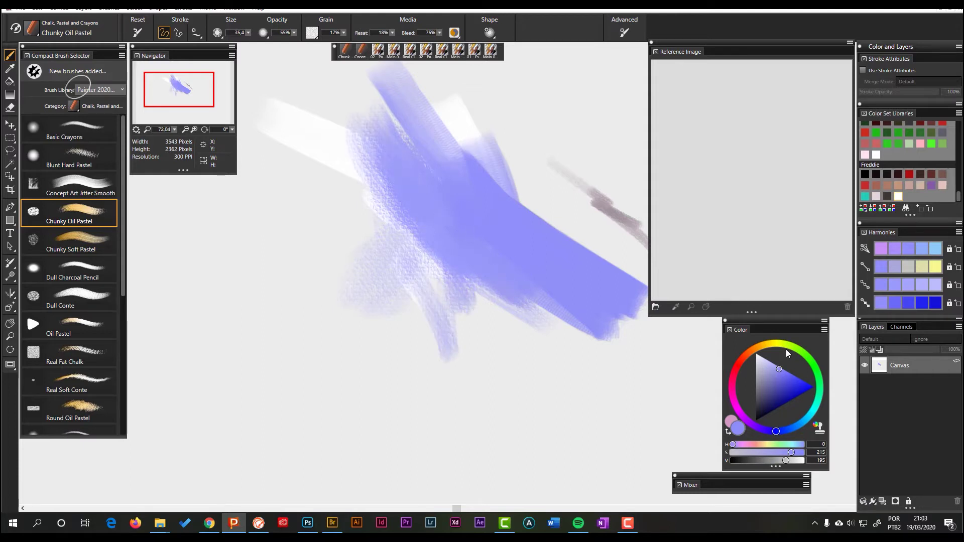
{"action": "left_click_drag", "start_coordinate": [785, 348], "coordinate": [813, 363]}
{"action": "mouse_move", "coordinate": [507, 299]}
{"action": "left_mouse_down"}
{"action": "mouse_move", "coordinate": [466, 261]}
{"action": "mouse_move", "coordinate": [464, 245]}
{"action": "mouse_move", "coordinate": [494, 242]}
{"action": "mouse_move", "coordinate": [523, 273]}
{"action": "left_mouse_up"}
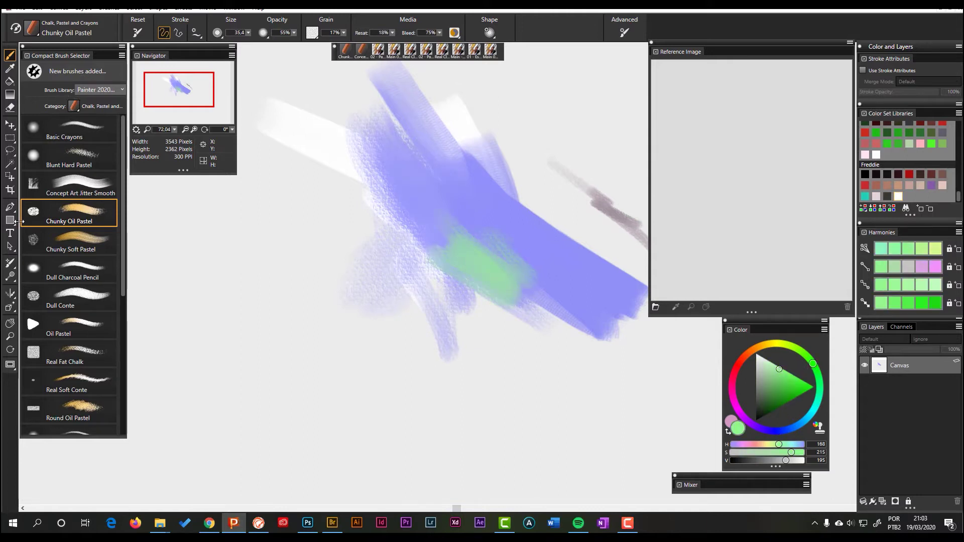
Step: Blend light green strokes through the blue area and out past its lower edge with the Chunky Soft Pastel brush
{"action": "left_click", "coordinate": [76, 245]}
{"action": "mouse_move", "coordinate": [524, 236]}
{"action": "left_mouse_down"}
{"action": "mouse_move", "coordinate": [540, 266]}
{"action": "mouse_move", "coordinate": [517, 262]}
{"action": "mouse_move", "coordinate": [502, 239]}
{"action": "left_mouse_up"}
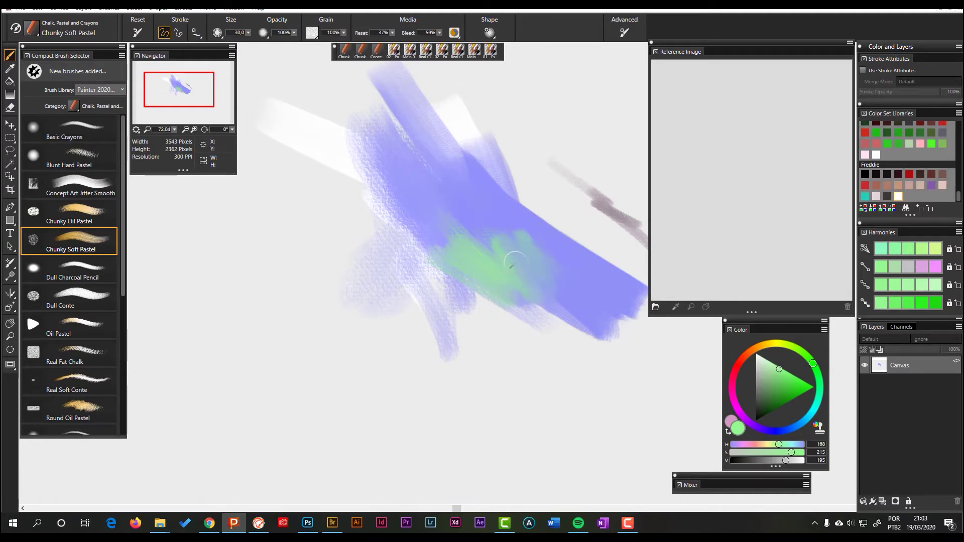
{"action": "mouse_move", "coordinate": [513, 245]}
{"action": "left_mouse_down"}
{"action": "mouse_move", "coordinate": [508, 223]}
{"action": "mouse_move", "coordinate": [480, 194]}
{"action": "mouse_move", "coordinate": [536, 227]}
{"action": "left_mouse_up"}
{"action": "mouse_move", "coordinate": [482, 211]}
{"action": "left_mouse_down"}
{"action": "mouse_move", "coordinate": [460, 244]}
{"action": "mouse_move", "coordinate": [471, 263]}
{"action": "left_mouse_up"}
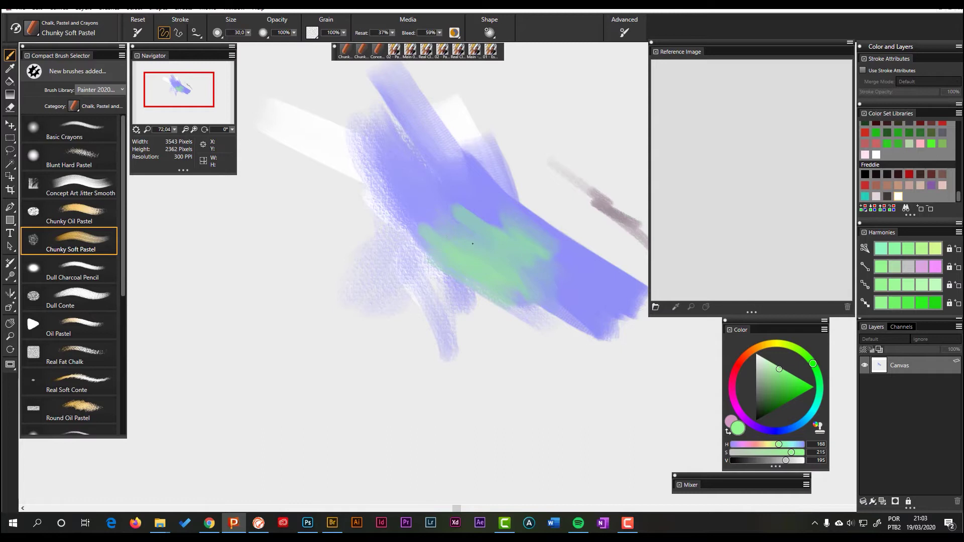
{"action": "mouse_move", "coordinate": [417, 221]}
{"action": "left_mouse_down"}
{"action": "mouse_move", "coordinate": [438, 183]}
{"action": "mouse_move", "coordinate": [455, 205]}
{"action": "left_mouse_up"}
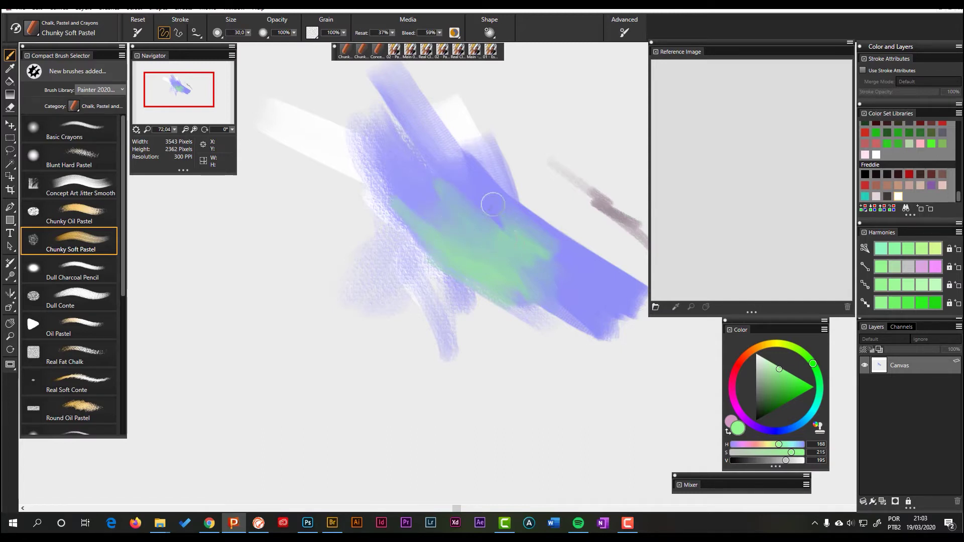
{"action": "mouse_move", "coordinate": [506, 221]}
{"action": "left_mouse_down"}
{"action": "mouse_move", "coordinate": [562, 265]}
{"action": "mouse_move", "coordinate": [530, 257]}
{"action": "left_mouse_up"}
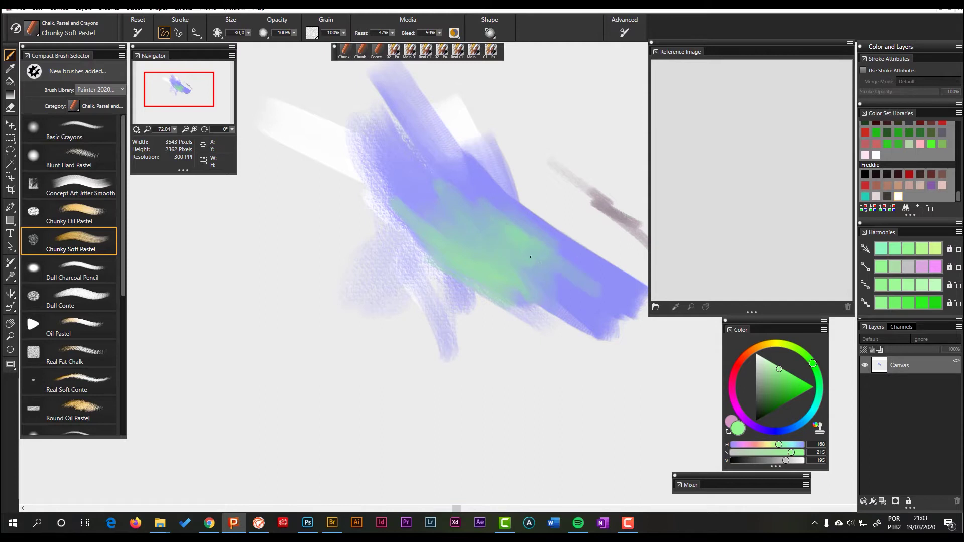
{"action": "mouse_move", "coordinate": [535, 302]}
{"action": "left_mouse_down"}
{"action": "mouse_move", "coordinate": [603, 332]}
{"action": "mouse_move", "coordinate": [517, 294]}
{"action": "mouse_move", "coordinate": [566, 315]}
{"action": "mouse_move", "coordinate": [469, 238]}
{"action": "mouse_move", "coordinate": [529, 283]}
{"action": "mouse_move", "coordinate": [511, 259]}
{"action": "left_mouse_up"}
{"action": "mouse_move", "coordinate": [505, 302]}
{"action": "left_mouse_down"}
{"action": "mouse_move", "coordinate": [458, 283]}
{"action": "mouse_move", "coordinate": [415, 239]}
{"action": "left_mouse_up"}
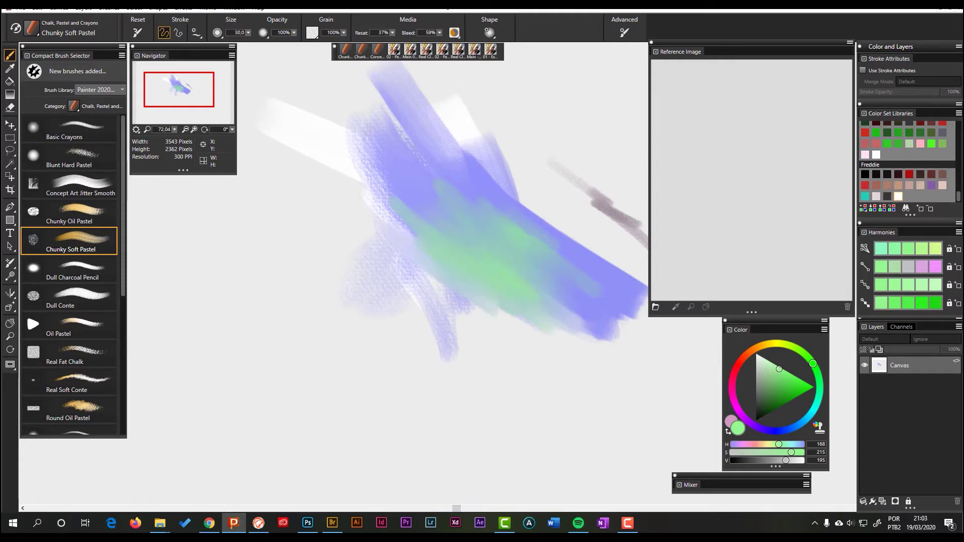
{"action": "left_click_drag", "start_coordinate": [429, 209], "coordinate": [419, 214]}
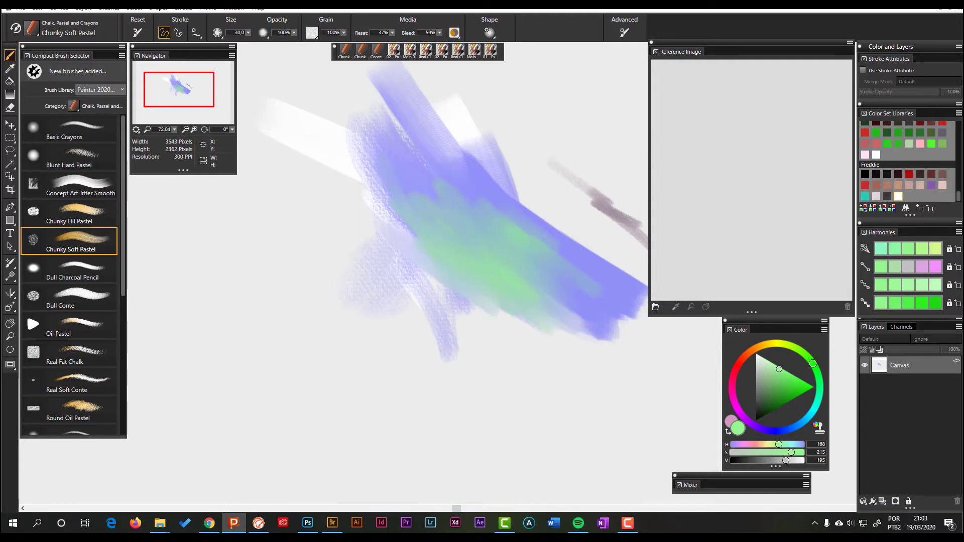
{"action": "mouse_move", "coordinate": [472, 188]}
{"action": "left_mouse_down"}
{"action": "mouse_move", "coordinate": [487, 203]}
{"action": "mouse_move", "coordinate": [462, 175]}
{"action": "left_mouse_up"}
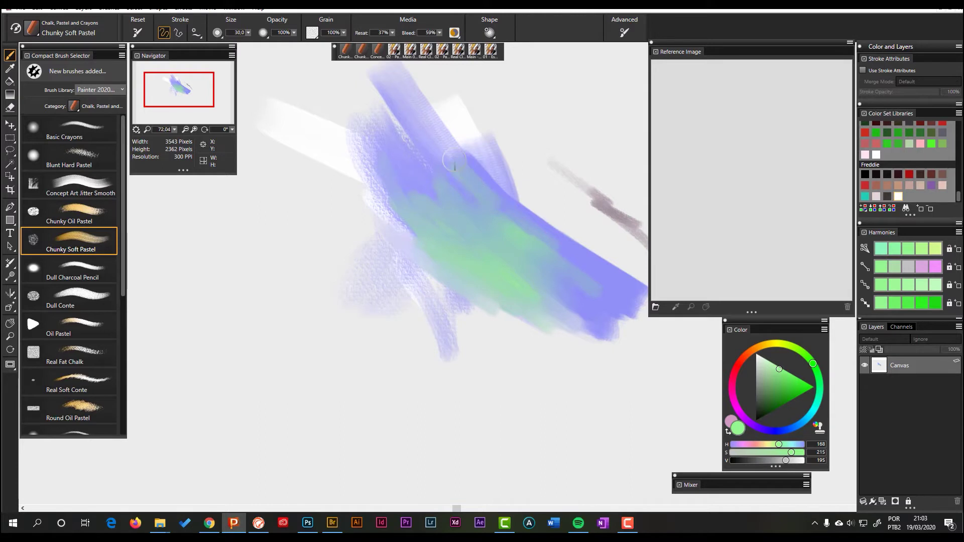
{"action": "mouse_move", "coordinate": [456, 177]}
{"action": "left_mouse_down"}
{"action": "mouse_move", "coordinate": [465, 166]}
{"action": "mouse_move", "coordinate": [446, 135]}
{"action": "left_mouse_up"}
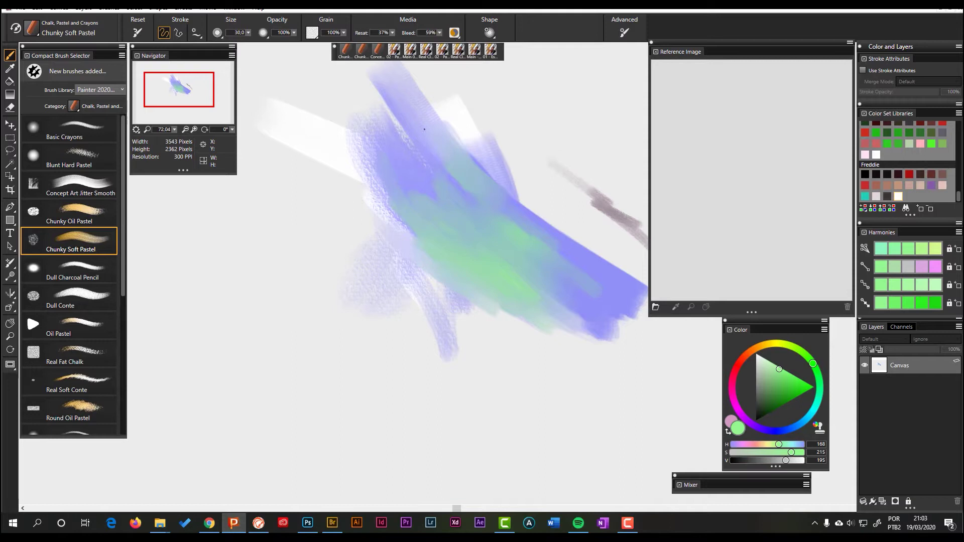
{"action": "mouse_move", "coordinate": [438, 319]}
{"action": "left_mouse_down"}
{"action": "mouse_move", "coordinate": [444, 362]}
{"action": "mouse_move", "coordinate": [451, 334]}
{"action": "mouse_move", "coordinate": [483, 350]}
{"action": "mouse_move", "coordinate": [513, 321]}
{"action": "mouse_move", "coordinate": [466, 282]}
{"action": "mouse_move", "coordinate": [555, 377]}
{"action": "left_mouse_up"}
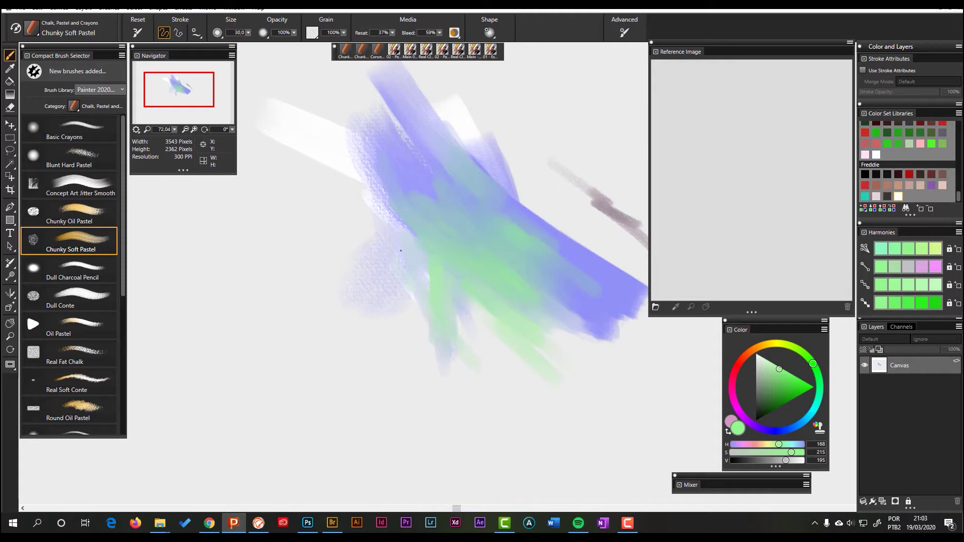
Step: Switch to the 02 - Pastel - Dyna Real brush in the custom Desenho category and cover most of the blue area with broad green strokes
{"action": "left_click", "coordinate": [78, 115]}
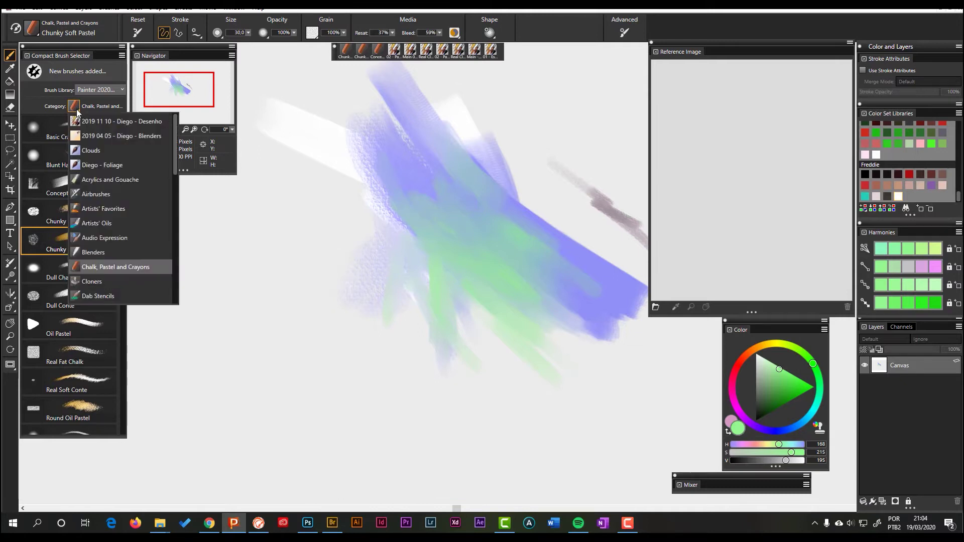
{"action": "left_click", "coordinate": [133, 125]}
{"action": "left_click_drag", "start_coordinate": [334, 210], "coordinate": [396, 258]}
{"action": "left_click_drag", "start_coordinate": [306, 149], "coordinate": [404, 266]}
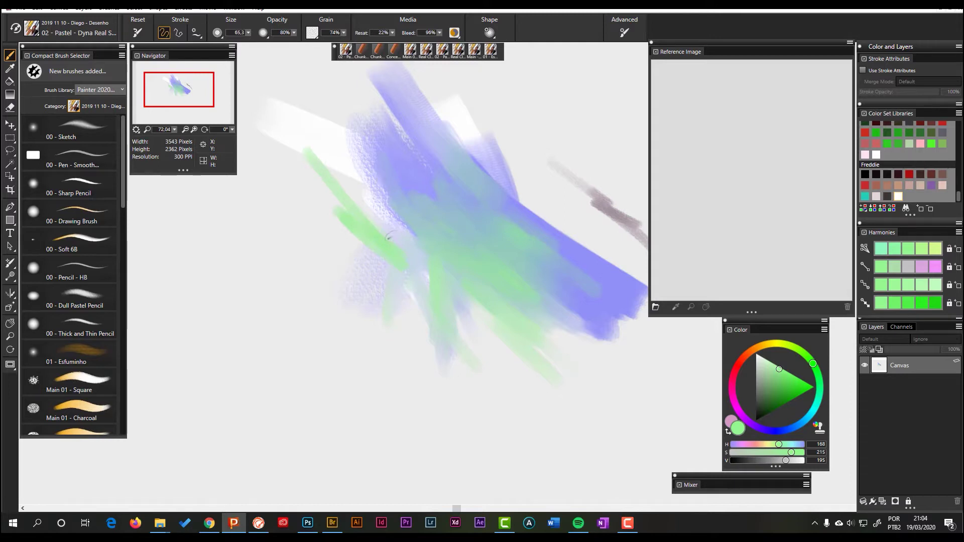
{"action": "left_click_drag", "start_coordinate": [346, 260], "coordinate": [363, 258]}
{"action": "mouse_move", "coordinate": [296, 244]}
{"action": "left_mouse_down"}
{"action": "mouse_move", "coordinate": [393, 194]}
{"action": "mouse_move", "coordinate": [351, 166]}
{"action": "mouse_move", "coordinate": [402, 211]}
{"action": "mouse_move", "coordinate": [323, 183]}
{"action": "mouse_move", "coordinate": [346, 352]}
{"action": "left_mouse_up"}
{"action": "mouse_move", "coordinate": [311, 191]}
{"action": "left_mouse_down"}
{"action": "mouse_move", "coordinate": [333, 119]}
{"action": "mouse_move", "coordinate": [301, 65]}
{"action": "mouse_move", "coordinate": [344, 161]}
{"action": "mouse_move", "coordinate": [474, 217]}
{"action": "mouse_move", "coordinate": [442, 121]}
{"action": "mouse_move", "coordinate": [577, 190]}
{"action": "mouse_move", "coordinate": [542, 252]}
{"action": "mouse_move", "coordinate": [502, 236]}
{"action": "left_mouse_up"}
{"action": "left_click_drag", "start_coordinate": [574, 282], "coordinate": [577, 283]}
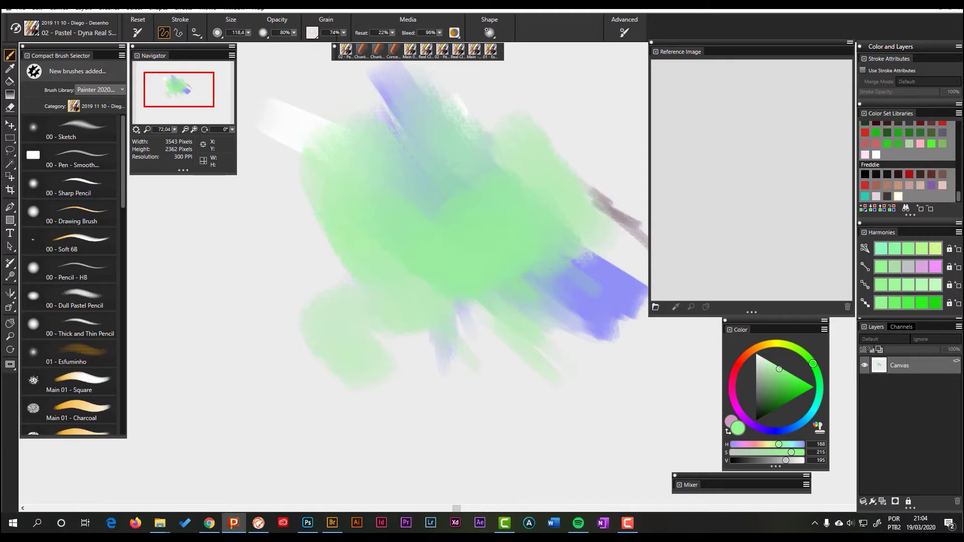
Step: Review the brush's grain and paper texture settings and paint green strokes along the left edge of the green area
{"action": "left_click", "coordinate": [313, 33]}
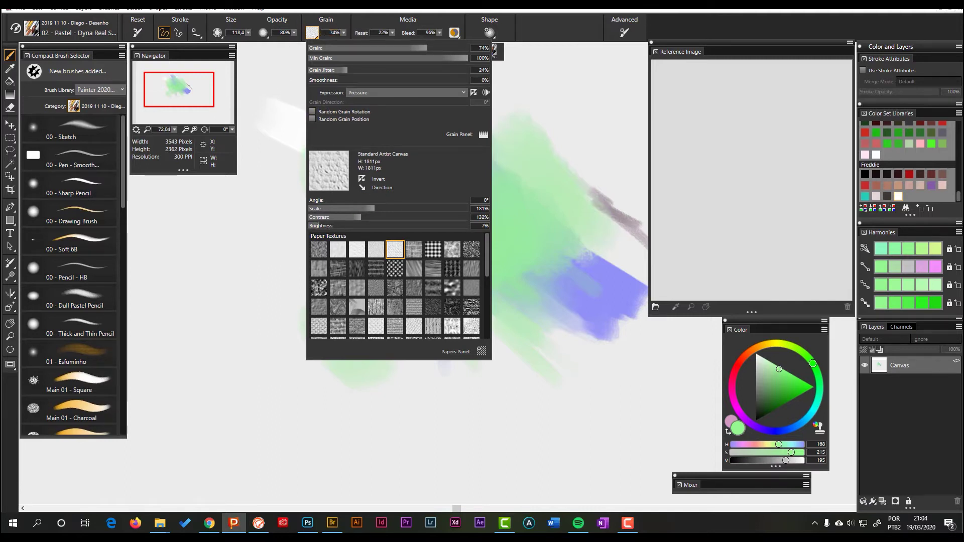
{"action": "left_click", "coordinate": [336, 33]}
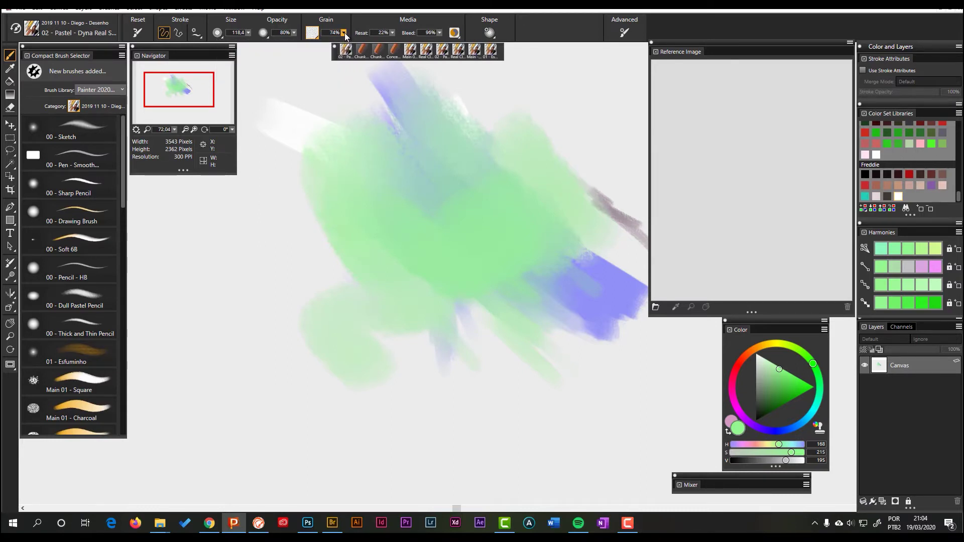
{"action": "mouse_move", "coordinate": [280, 241]}
{"action": "left_mouse_down"}
{"action": "mouse_move", "coordinate": [322, 261]}
{"action": "mouse_move", "coordinate": [307, 251]}
{"action": "mouse_move", "coordinate": [297, 269]}
{"action": "mouse_move", "coordinate": [327, 297]}
{"action": "left_mouse_up"}
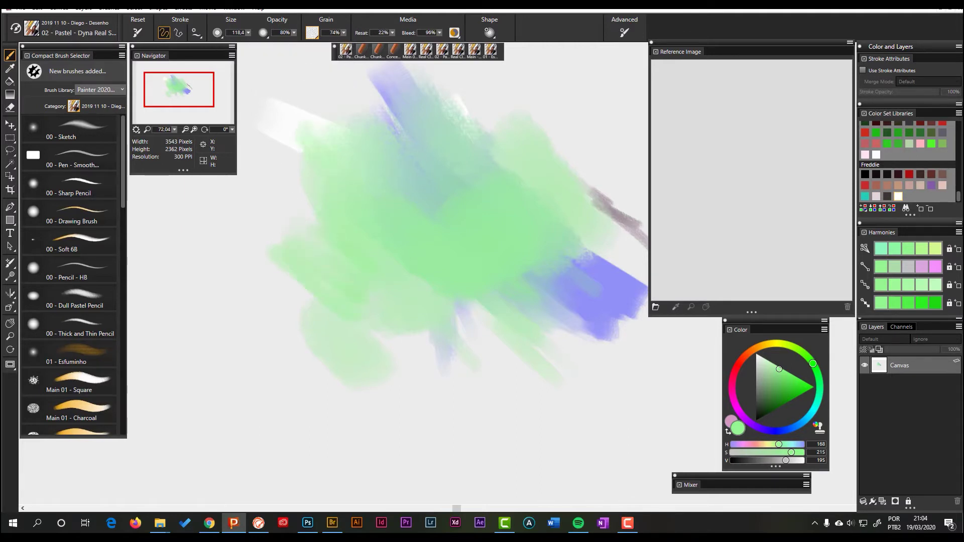
Step: Check the brush's resaturation and bleed settings and drag green strokes over the remaining blue end of the diagonal
{"action": "left_click", "coordinate": [294, 34]}
{"action": "left_click", "coordinate": [393, 33]}
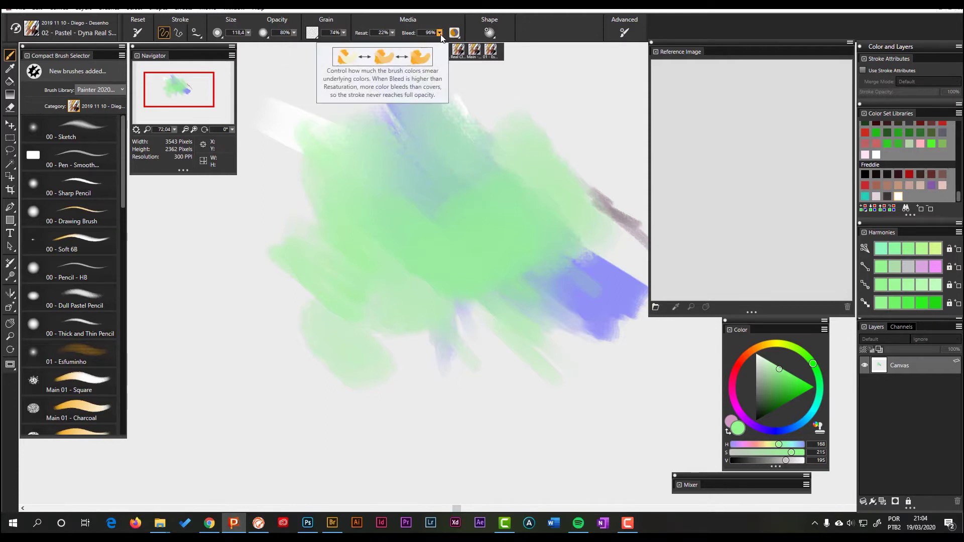
{"action": "left_click_drag", "start_coordinate": [465, 116], "coordinate": [424, 147]}
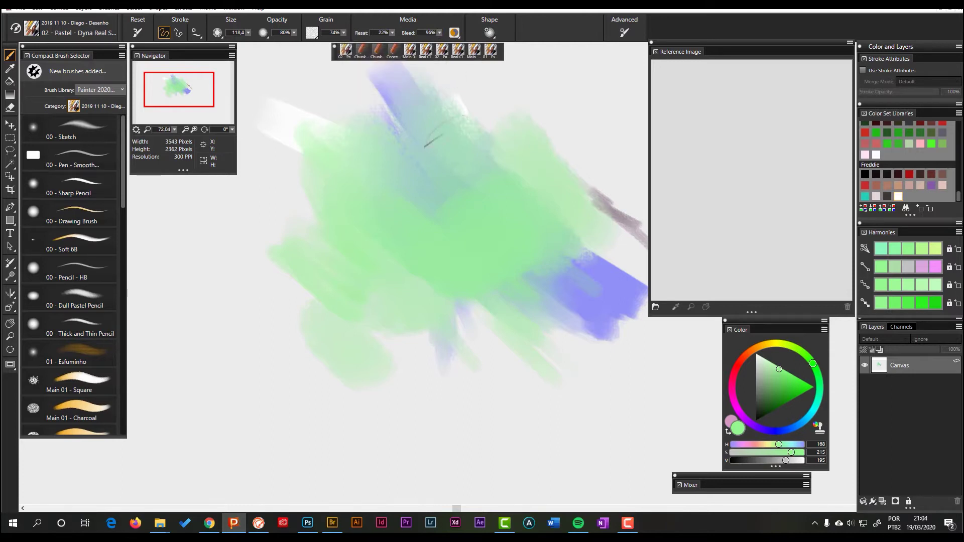
{"action": "left_click_drag", "start_coordinate": [581, 295], "coordinate": [557, 302]}
{"action": "left_click_drag", "start_coordinate": [610, 241], "coordinate": [567, 301]}
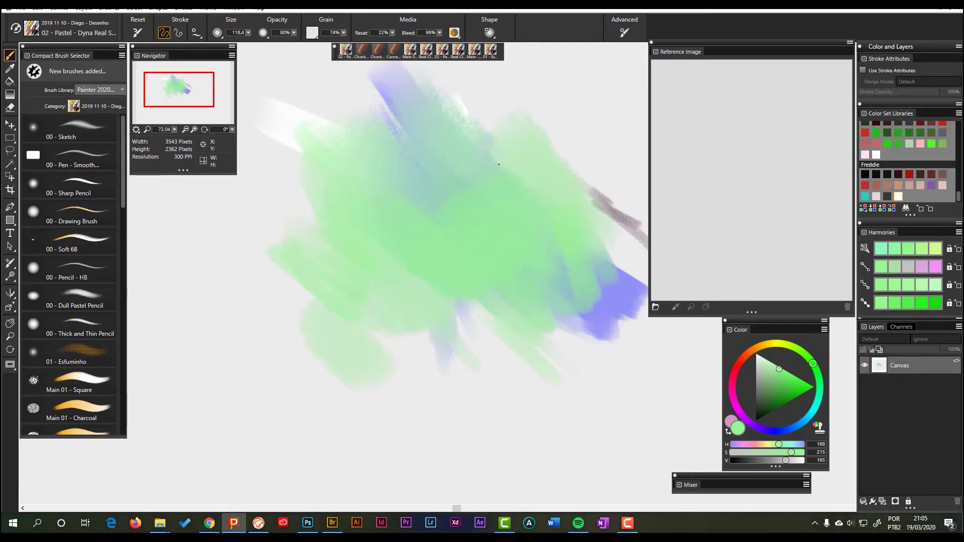
Step: Set the brush's bleed to 0% and paint long green strokes along the right side of the painted area
{"action": "left_click_drag", "start_coordinate": [441, 33], "coordinate": [389, 42]}
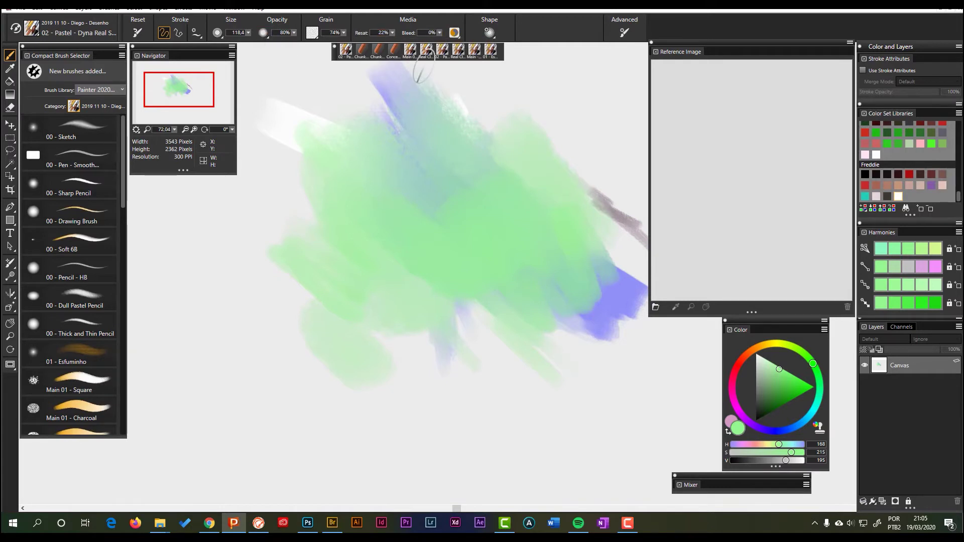
{"action": "left_click_drag", "start_coordinate": [517, 81], "coordinate": [628, 221]}
{"action": "left_click_drag", "start_coordinate": [514, 106], "coordinate": [592, 186]}
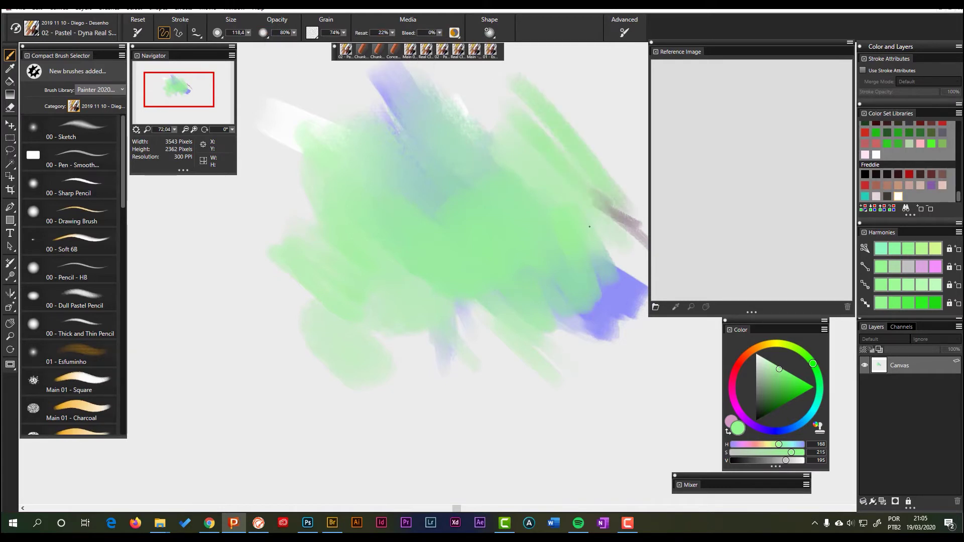
{"action": "left_click_drag", "start_coordinate": [598, 223], "coordinate": [650, 373]}
{"action": "left_click_drag", "start_coordinate": [600, 281], "coordinate": [609, 392]}
{"action": "mouse_move", "coordinate": [564, 415]}
{"action": "left_mouse_down"}
{"action": "mouse_move", "coordinate": [586, 231]}
{"action": "mouse_move", "coordinate": [554, 315]}
{"action": "mouse_move", "coordinate": [628, 257]}
{"action": "mouse_move", "coordinate": [628, 279]}
{"action": "mouse_move", "coordinate": [642, 256]}
{"action": "left_mouse_up"}
{"action": "left_click_drag", "start_coordinate": [648, 319], "coordinate": [665, 219]}
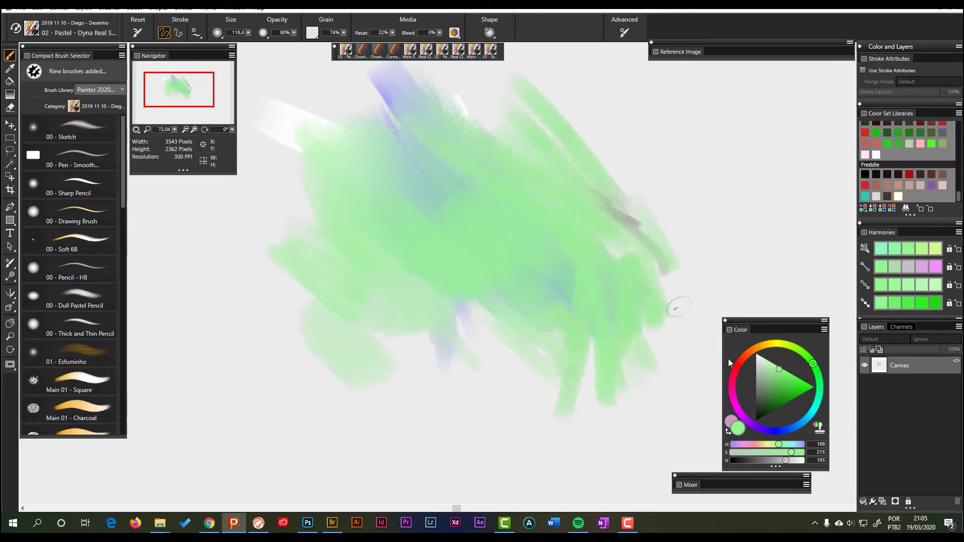
Step: Set the bleed to 100%, choose a light turquoise and blend it into the green and blue areas
{"action": "left_click_drag", "start_coordinate": [440, 34], "coordinate": [611, 53]}
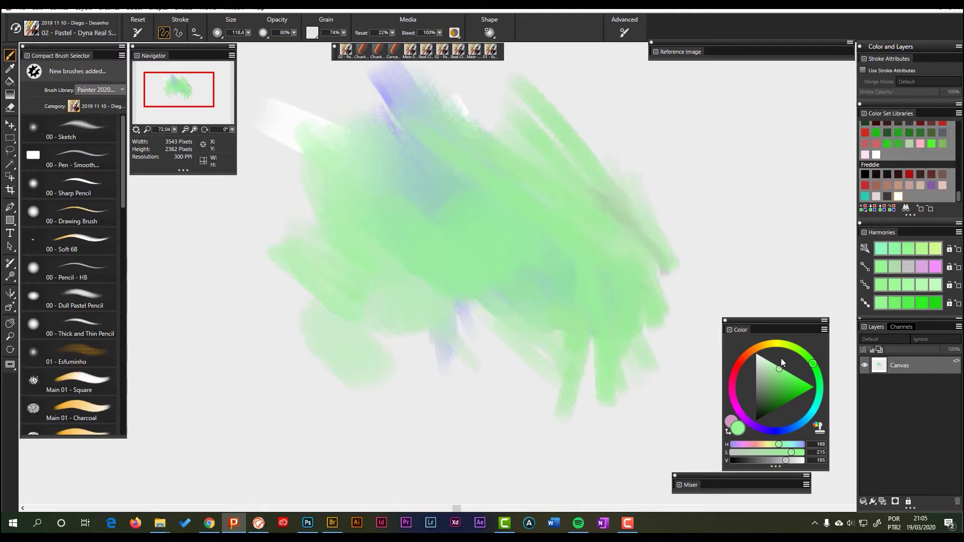
{"action": "left_click", "coordinate": [815, 407]}
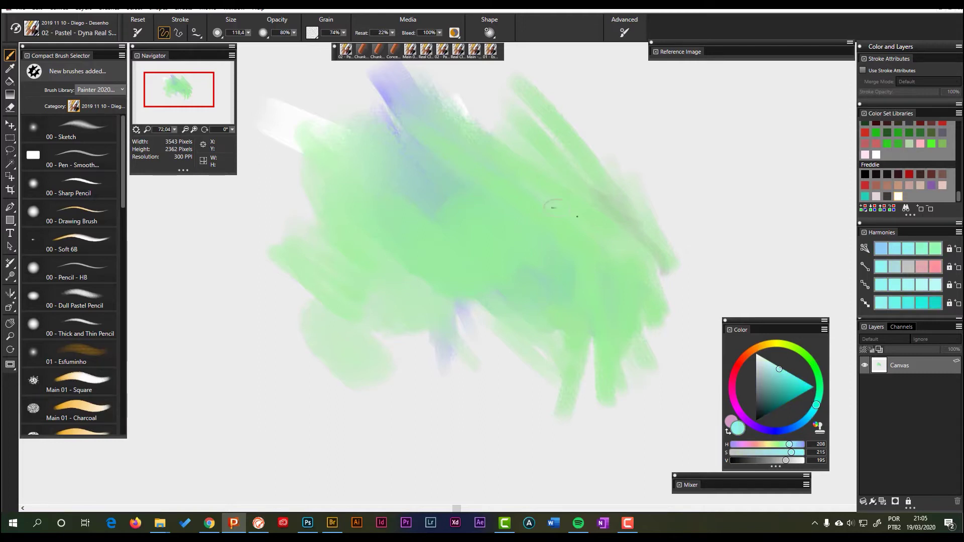
{"action": "left_click_drag", "start_coordinate": [532, 186], "coordinate": [544, 285]}
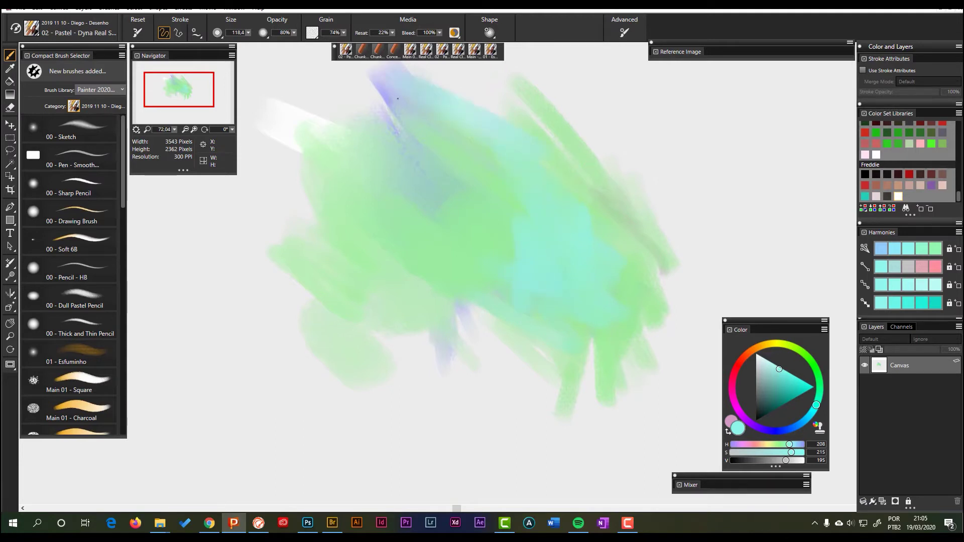
{"action": "left_click_drag", "start_coordinate": [370, 95], "coordinate": [409, 163]}
{"action": "left_click_drag", "start_coordinate": [436, 215], "coordinate": [394, 186]}
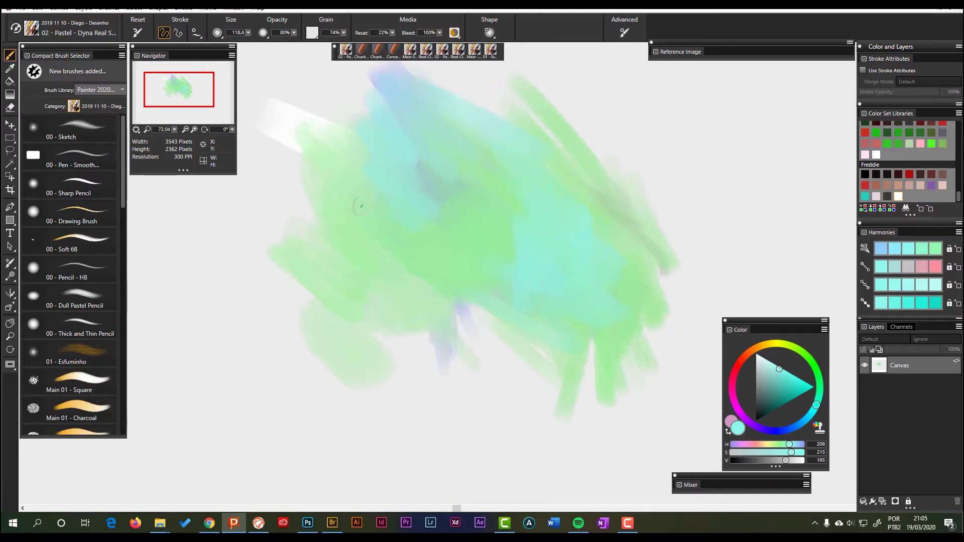
Step: Sweep curved turquoise strokes around the left, right and lower edges of the painted area
{"action": "mouse_move", "coordinate": [349, 126]}
{"action": "left_mouse_down"}
{"action": "mouse_move", "coordinate": [307, 123]}
{"action": "mouse_move", "coordinate": [281, 231]}
{"action": "left_mouse_up"}
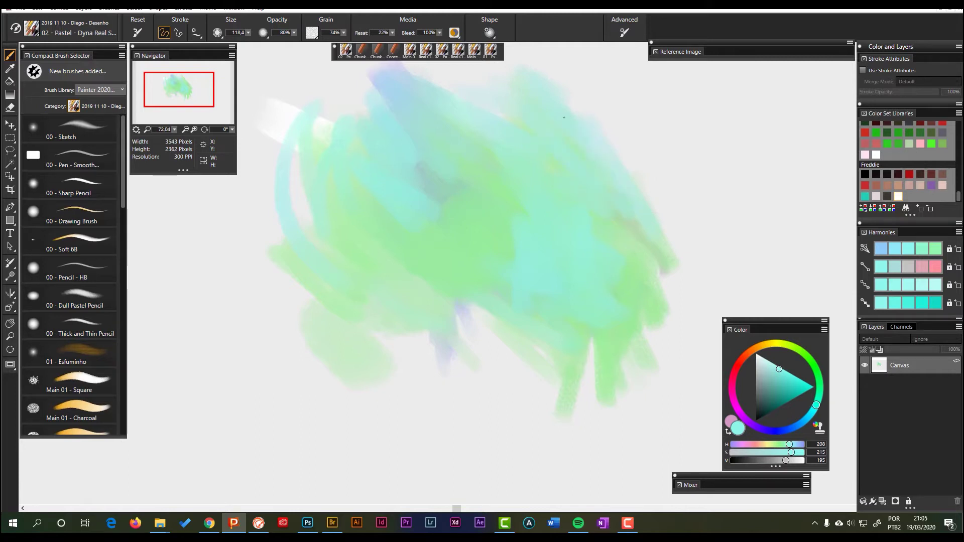
{"action": "left_click_drag", "start_coordinate": [643, 202], "coordinate": [620, 123]}
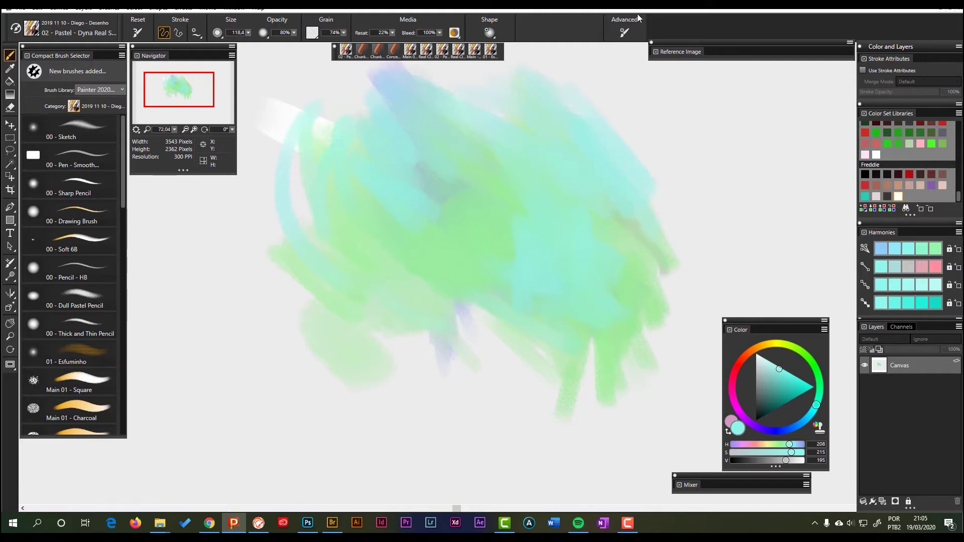
{"action": "mouse_move", "coordinate": [648, 174]}
{"action": "left_mouse_down"}
{"action": "mouse_move", "coordinate": [683, 331]}
{"action": "mouse_move", "coordinate": [655, 362]}
{"action": "left_mouse_up"}
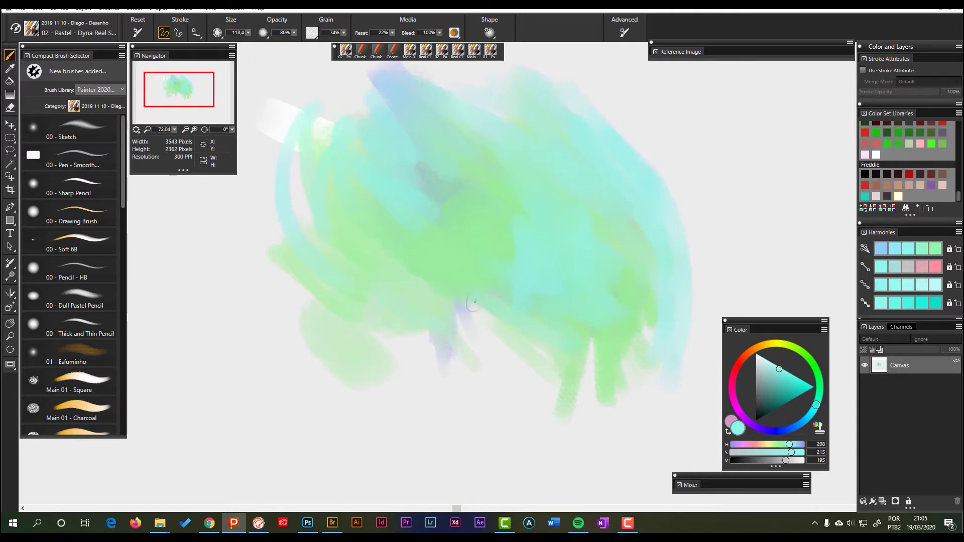
{"action": "mouse_move", "coordinate": [492, 318]}
{"action": "left_mouse_down"}
{"action": "mouse_move", "coordinate": [540, 379]}
{"action": "mouse_move", "coordinate": [427, 337]}
{"action": "left_mouse_up"}
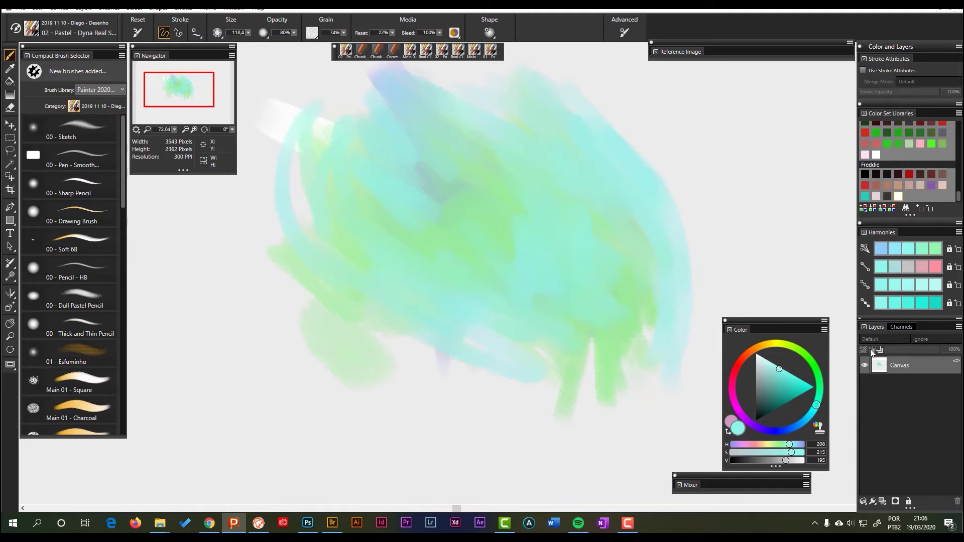
Step: Blend light turquoise strokes over the purple-blue centre and around the upper-left and lower-left edges of the painted area
{"action": "mouse_move", "coordinate": [429, 151]}
{"action": "left_mouse_down"}
{"action": "mouse_move", "coordinate": [447, 174]}
{"action": "mouse_move", "coordinate": [410, 167]}
{"action": "mouse_move", "coordinate": [440, 210]}
{"action": "left_mouse_up"}
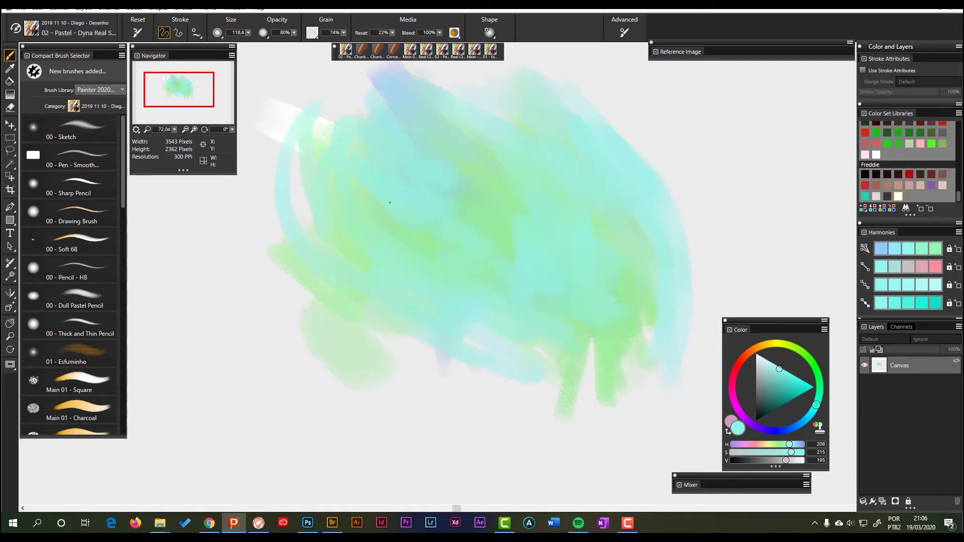
{"action": "mouse_move", "coordinate": [371, 136]}
{"action": "left_mouse_down"}
{"action": "mouse_move", "coordinate": [351, 95]}
{"action": "mouse_move", "coordinate": [263, 209]}
{"action": "mouse_move", "coordinate": [290, 264]}
{"action": "left_mouse_up"}
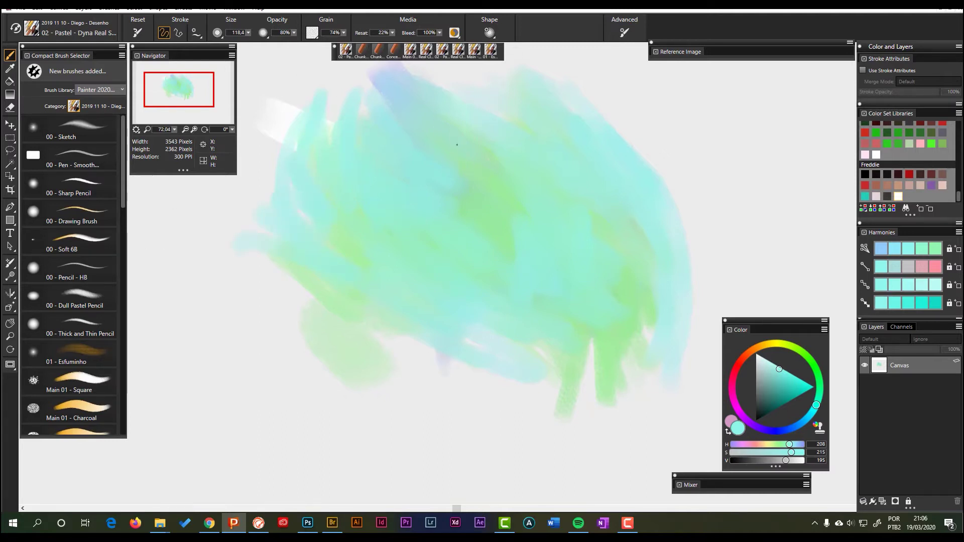
{"action": "mouse_move", "coordinate": [332, 86]}
{"action": "left_mouse_down"}
{"action": "mouse_move", "coordinate": [332, 114]}
{"action": "mouse_move", "coordinate": [289, 150]}
{"action": "mouse_move", "coordinate": [275, 193]}
{"action": "left_mouse_up"}
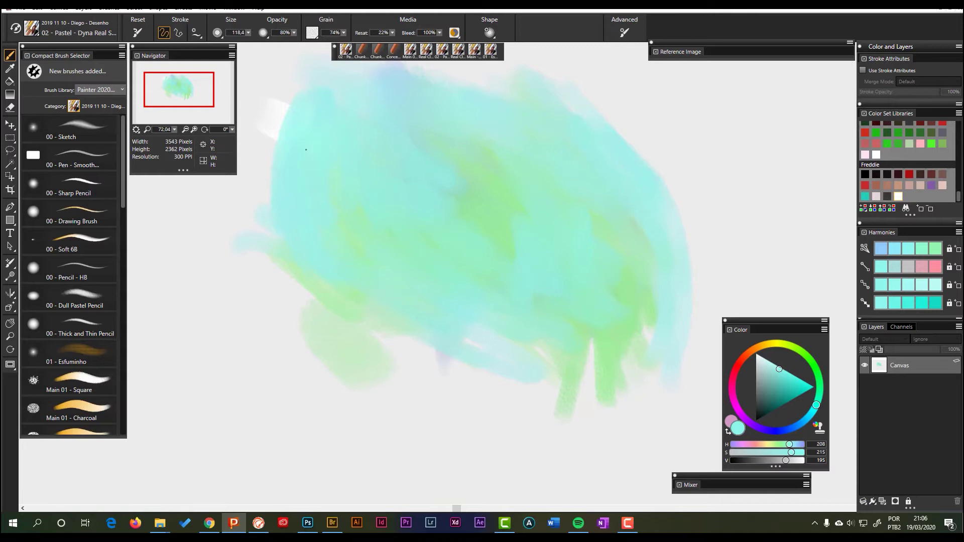
{"action": "mouse_move", "coordinate": [278, 209]}
{"action": "left_mouse_down"}
{"action": "mouse_move", "coordinate": [294, 298]}
{"action": "mouse_move", "coordinate": [325, 319]}
{"action": "left_mouse_up"}
{"action": "left_click_drag", "start_coordinate": [362, 391], "coordinate": [243, 284]}
Step: Choose a darker teal and paint broad strokes along the left edge, the upper edge and the centre of the painted area
{"action": "left_click", "coordinate": [792, 397]}
{"action": "mouse_move", "coordinate": [290, 248]}
{"action": "left_mouse_down"}
{"action": "mouse_move", "coordinate": [382, 328]}
{"action": "mouse_move", "coordinate": [394, 379]}
{"action": "mouse_move", "coordinate": [307, 220]}
{"action": "mouse_move", "coordinate": [282, 342]}
{"action": "mouse_move", "coordinate": [302, 200]}
{"action": "mouse_move", "coordinate": [288, 311]}
{"action": "mouse_move", "coordinate": [338, 156]}
{"action": "left_mouse_up"}
{"action": "mouse_move", "coordinate": [391, 174]}
{"action": "left_mouse_down"}
{"action": "mouse_move", "coordinate": [347, 165]}
{"action": "mouse_move", "coordinate": [412, 242]}
{"action": "mouse_move", "coordinate": [388, 215]}
{"action": "mouse_move", "coordinate": [416, 219]}
{"action": "mouse_move", "coordinate": [404, 158]}
{"action": "mouse_move", "coordinate": [364, 109]}
{"action": "mouse_move", "coordinate": [405, 90]}
{"action": "mouse_move", "coordinate": [573, 153]}
{"action": "mouse_move", "coordinate": [593, 177]}
{"action": "mouse_move", "coordinate": [532, 200]}
{"action": "left_mouse_up"}
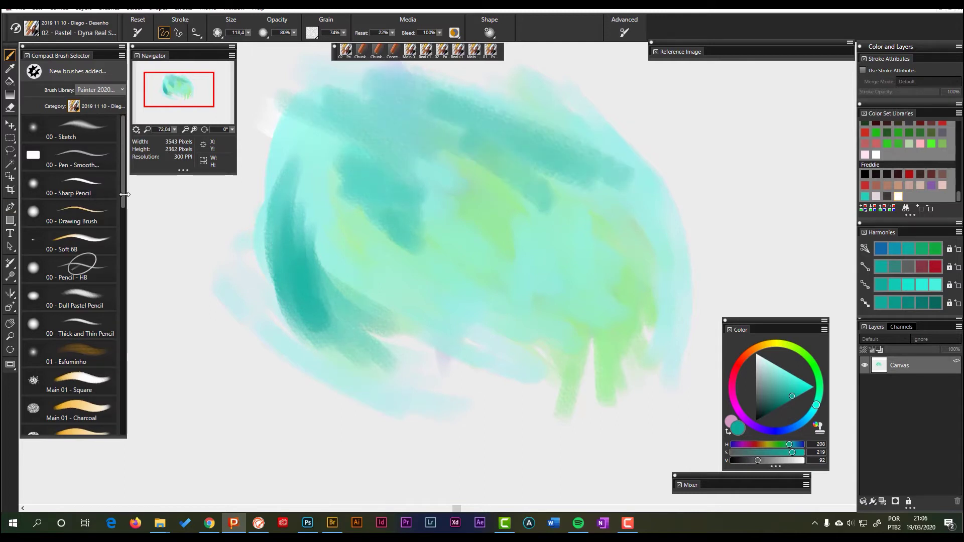
{"action": "mouse_move", "coordinate": [123, 199]}
{"action": "left_mouse_down"}
{"action": "mouse_move", "coordinate": [129, 302]}
{"action": "mouse_move", "coordinate": [116, 212]}
{"action": "mouse_move", "coordinate": [144, 228]}
{"action": "left_mouse_up"}
{"action": "mouse_move", "coordinate": [524, 199]}
{"action": "left_mouse_down"}
{"action": "mouse_move", "coordinate": [552, 213]}
{"action": "mouse_move", "coordinate": [520, 274]}
{"action": "left_mouse_up"}
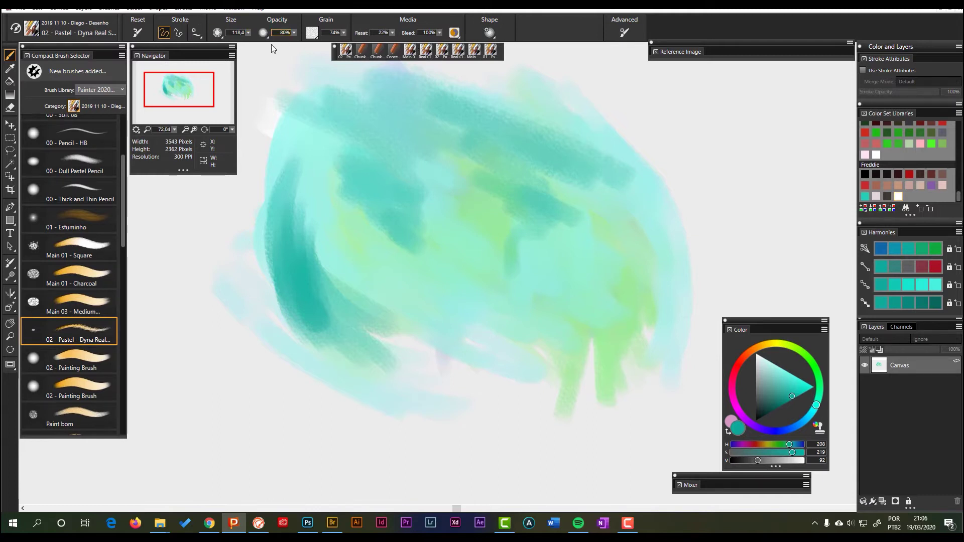
{"action": "left_click_drag", "start_coordinate": [462, 80], "coordinate": [430, 144]}
Step: Look through the brush variants of the current category, from the sketching brushes to the erasers
{"action": "scroll", "coordinate": [122, 228], "scroll_direction": "down", "scroll_amount": 5}
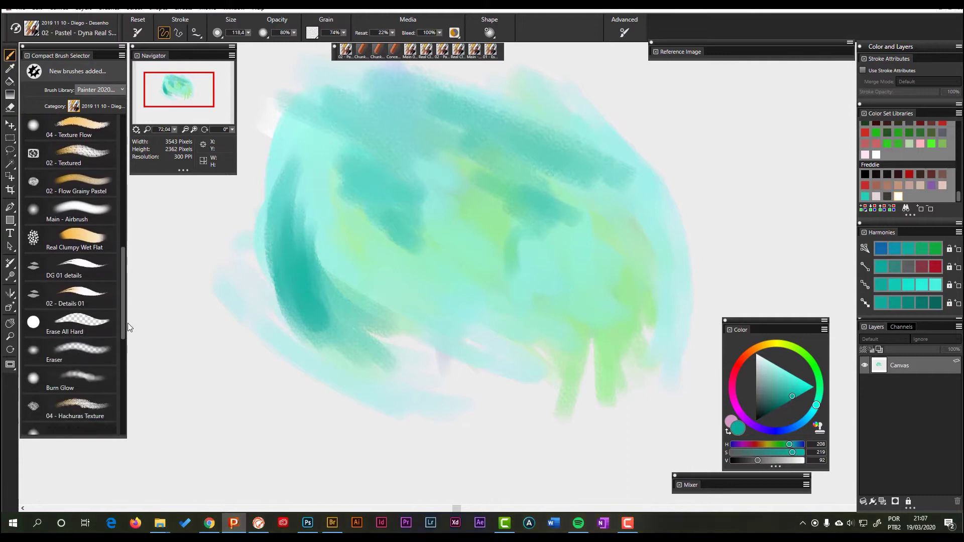
{"action": "scroll", "coordinate": [111, 265], "scroll_direction": "up", "scroll_amount": 3}
{"action": "scroll", "coordinate": [120, 189], "scroll_direction": "up", "scroll_amount": 2}
{"action": "scroll", "coordinate": [121, 206], "scroll_direction": "up", "scroll_amount": 5}
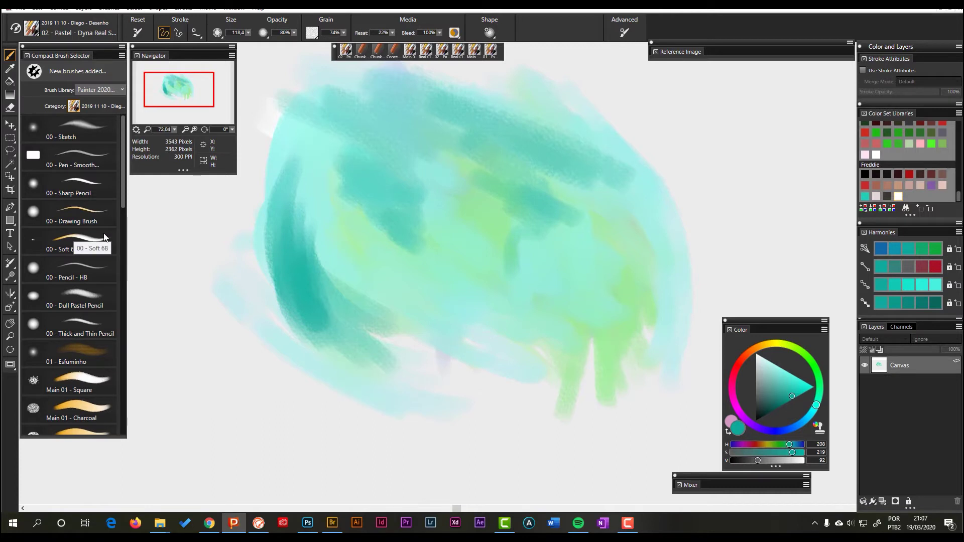
Step: Add diagonal teal strokes to the upper-right part and down the left half of the painted area
{"action": "left_click_drag", "start_coordinate": [563, 194], "coordinate": [630, 199]}
{"action": "left_click_drag", "start_coordinate": [342, 209], "coordinate": [405, 269]}
{"action": "left_click_drag", "start_coordinate": [344, 171], "coordinate": [437, 301]}
{"action": "left_click_drag", "start_coordinate": [359, 155], "coordinate": [409, 276]}
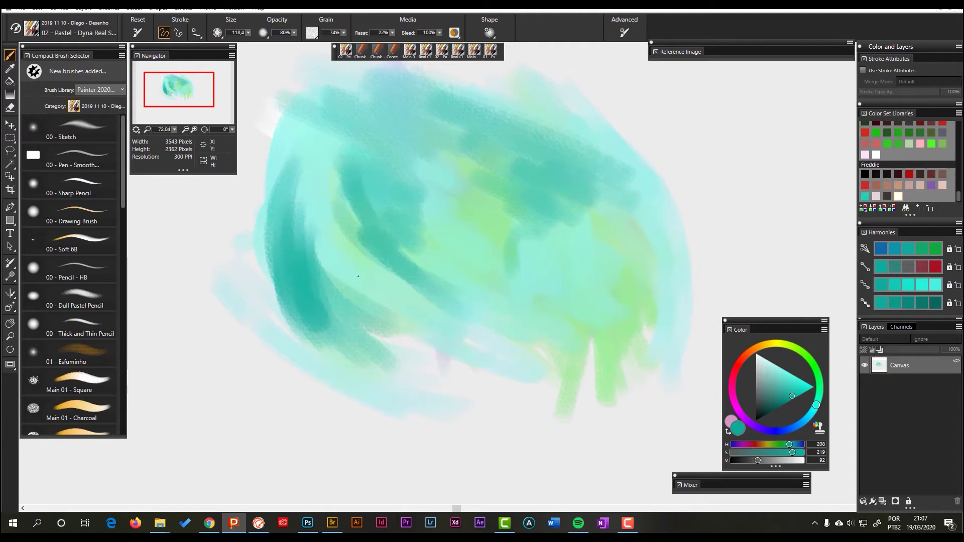
{"action": "left_click_drag", "start_coordinate": [351, 195], "coordinate": [375, 291]}
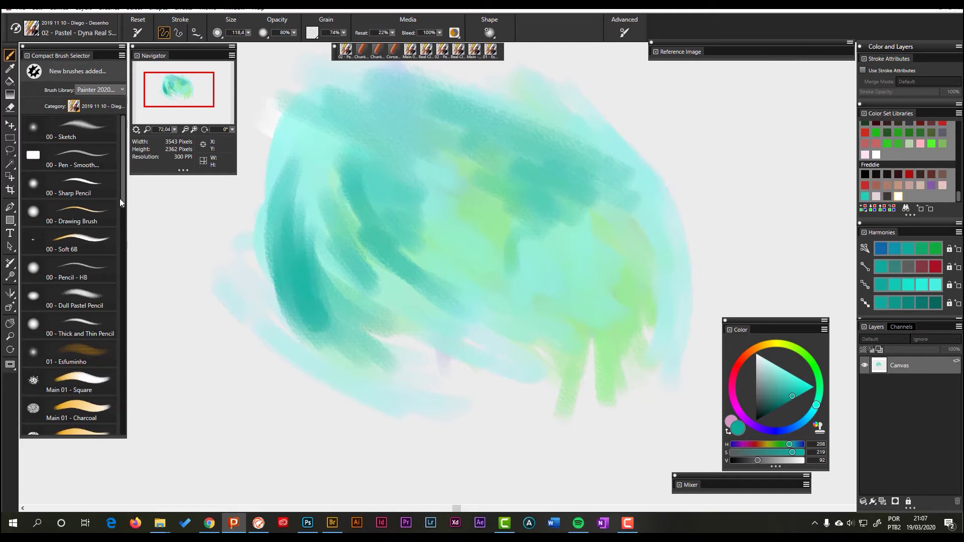
Step: Build up dense teal strokes over the centre-left of the painting and blend them into its left edge
{"action": "mouse_move", "coordinate": [124, 199]}
{"action": "left_mouse_down"}
{"action": "mouse_move", "coordinate": [150, 389]}
{"action": "mouse_move", "coordinate": [137, 283]}
{"action": "mouse_move", "coordinate": [140, 299]}
{"action": "left_mouse_up"}
{"action": "mouse_move", "coordinate": [377, 171]}
{"action": "left_mouse_down"}
{"action": "mouse_move", "coordinate": [361, 230]}
{"action": "mouse_move", "coordinate": [327, 221]}
{"action": "mouse_move", "coordinate": [477, 271]}
{"action": "mouse_move", "coordinate": [452, 201]}
{"action": "mouse_move", "coordinate": [517, 251]}
{"action": "mouse_move", "coordinate": [381, 261]}
{"action": "left_mouse_up"}
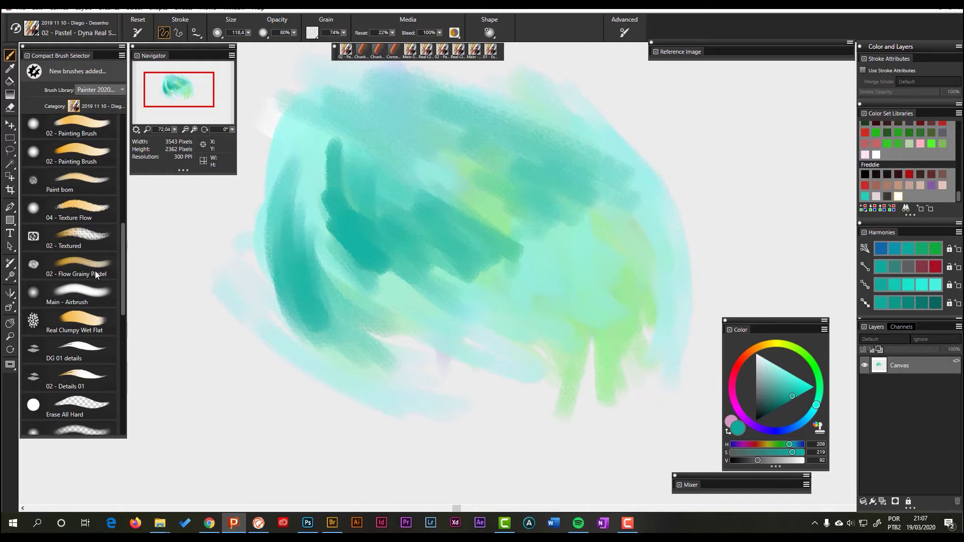
{"action": "mouse_move", "coordinate": [318, 191]}
{"action": "left_mouse_down"}
{"action": "mouse_move", "coordinate": [323, 221]}
{"action": "mouse_move", "coordinate": [321, 140]}
{"action": "mouse_move", "coordinate": [309, 151]}
{"action": "left_mouse_up"}
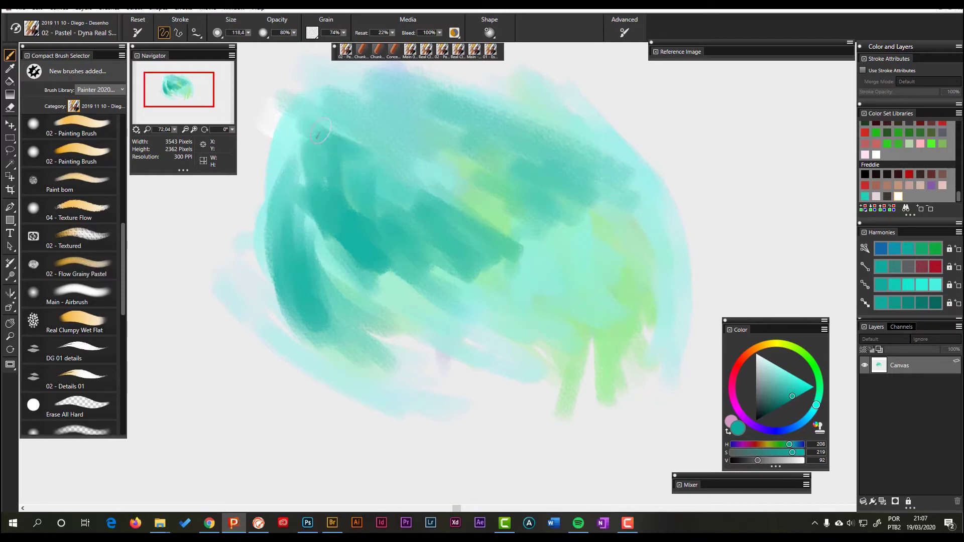
{"action": "mouse_move", "coordinate": [332, 301]}
{"action": "left_mouse_down"}
{"action": "mouse_move", "coordinate": [295, 198]}
{"action": "mouse_move", "coordinate": [333, 243]}
{"action": "mouse_move", "coordinate": [293, 271]}
{"action": "left_mouse_up"}
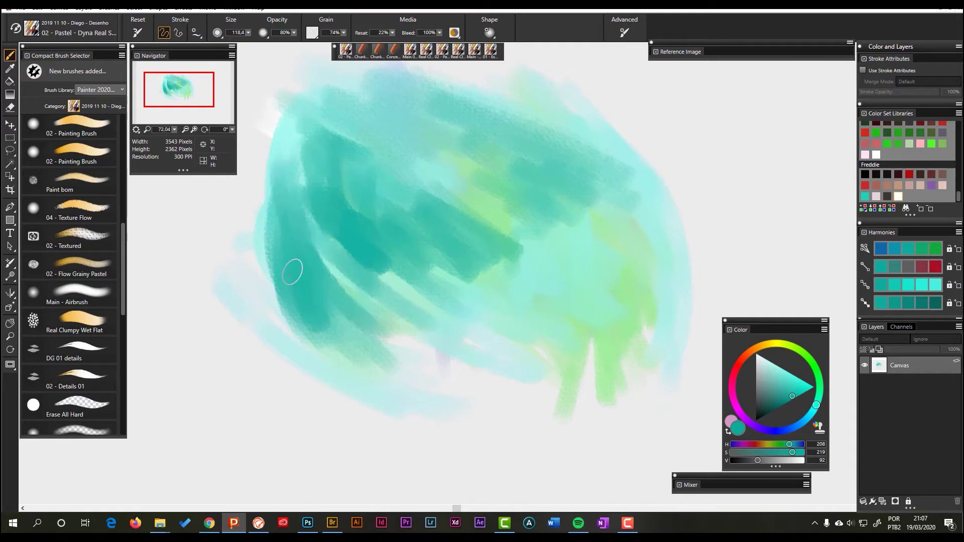
Step: Select the Real Clumpy Wet Flat brush, enlarge it to 283.2 and hatch soft teal strokes over the blank canvas left of the painting
{"action": "left_click", "coordinate": [75, 324]}
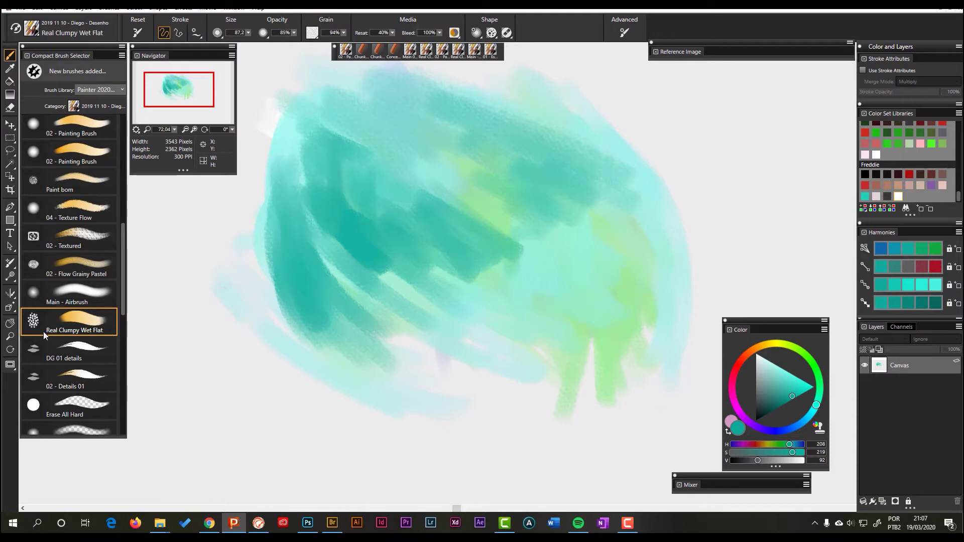
{"action": "left_click_drag", "start_coordinate": [324, 259], "coordinate": [516, 271]}
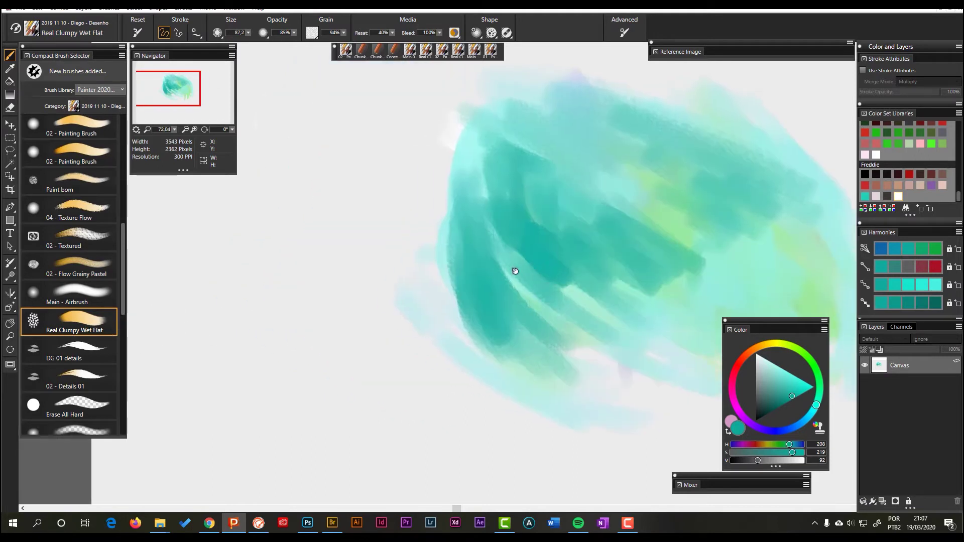
{"action": "left_click_drag", "start_coordinate": [374, 269], "coordinate": [421, 260]}
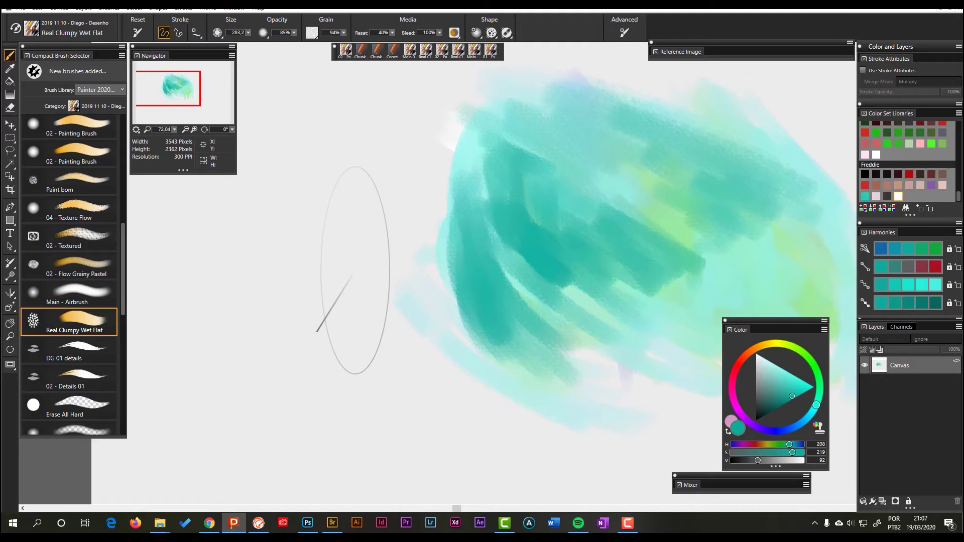
{"action": "mouse_move", "coordinate": [355, 271]}
{"action": "left_mouse_down"}
{"action": "mouse_move", "coordinate": [406, 232]}
{"action": "mouse_move", "coordinate": [319, 161]}
{"action": "mouse_move", "coordinate": [427, 303]}
{"action": "mouse_move", "coordinate": [375, 323]}
{"action": "mouse_move", "coordinate": [309, 187]}
{"action": "mouse_move", "coordinate": [424, 228]}
{"action": "mouse_move", "coordinate": [383, 293]}
{"action": "mouse_move", "coordinate": [401, 362]}
{"action": "left_mouse_up"}
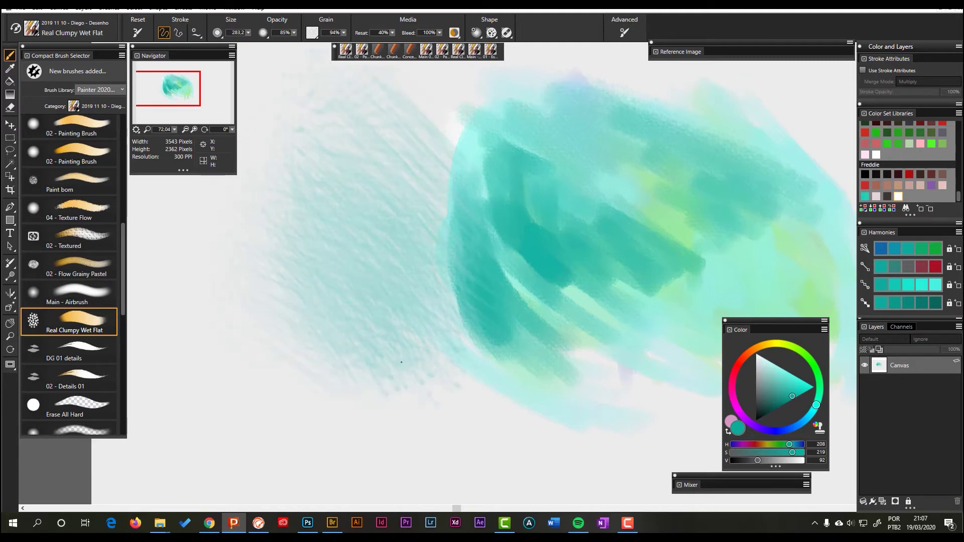
{"action": "left_click_drag", "start_coordinate": [381, 85], "coordinate": [452, 171]}
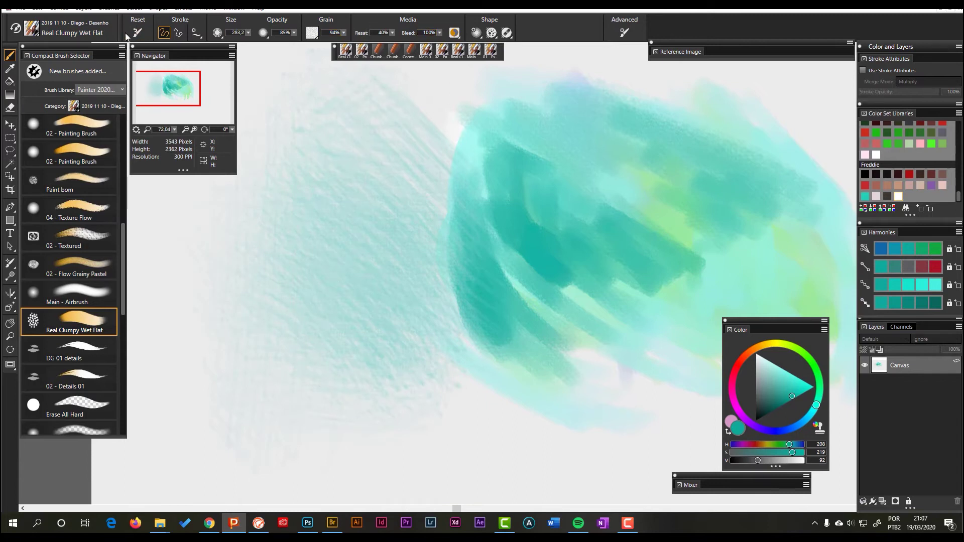
Step: Set the brush's resaturation to 23% and its size to 255.2, and spread soft teal texture across the canvas's left side and lower edge
{"action": "mouse_move", "coordinate": [381, 472]}
{"action": "left_mouse_down"}
{"action": "mouse_move", "coordinate": [467, 437]}
{"action": "mouse_move", "coordinate": [407, 389]}
{"action": "left_mouse_up"}
{"action": "scroll", "coordinate": [508, 286], "scroll_direction": "down", "scroll_amount": 3}
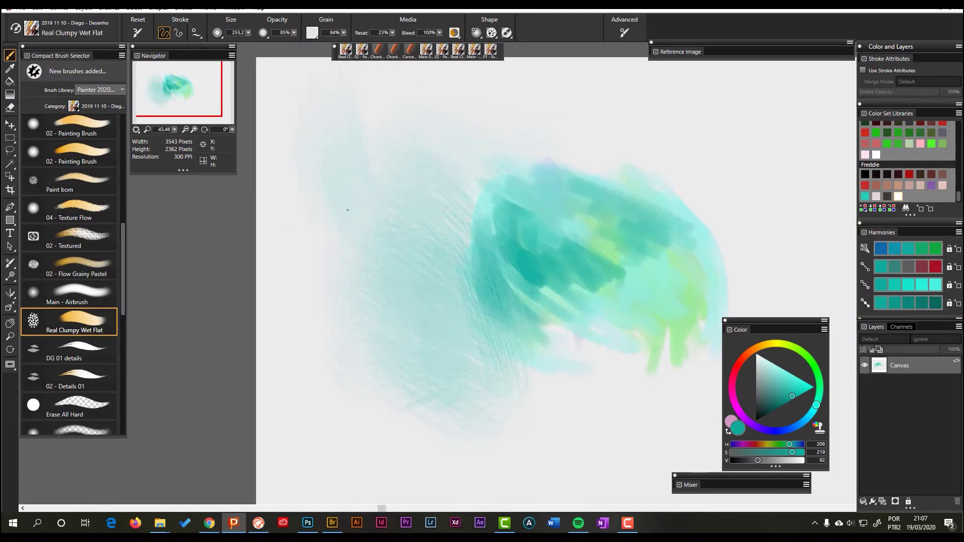
{"action": "mouse_move", "coordinate": [345, 146]}
{"action": "left_mouse_down"}
{"action": "mouse_move", "coordinate": [413, 326]}
{"action": "mouse_move", "coordinate": [317, 199]}
{"action": "mouse_move", "coordinate": [364, 305]}
{"action": "mouse_move", "coordinate": [348, 291]}
{"action": "mouse_move", "coordinate": [328, 367]}
{"action": "mouse_move", "coordinate": [290, 203]}
{"action": "mouse_move", "coordinate": [346, 343]}
{"action": "left_mouse_up"}
{"action": "left_click_drag", "start_coordinate": [275, 339], "coordinate": [382, 414]}
{"action": "left_click_drag", "start_coordinate": [271, 319], "coordinate": [261, 299]}
{"action": "mouse_move", "coordinate": [548, 246]}
{"action": "left_mouse_down"}
{"action": "mouse_move", "coordinate": [502, 321]}
{"action": "mouse_move", "coordinate": [532, 401]}
{"action": "mouse_move", "coordinate": [467, 459]}
{"action": "left_mouse_up"}
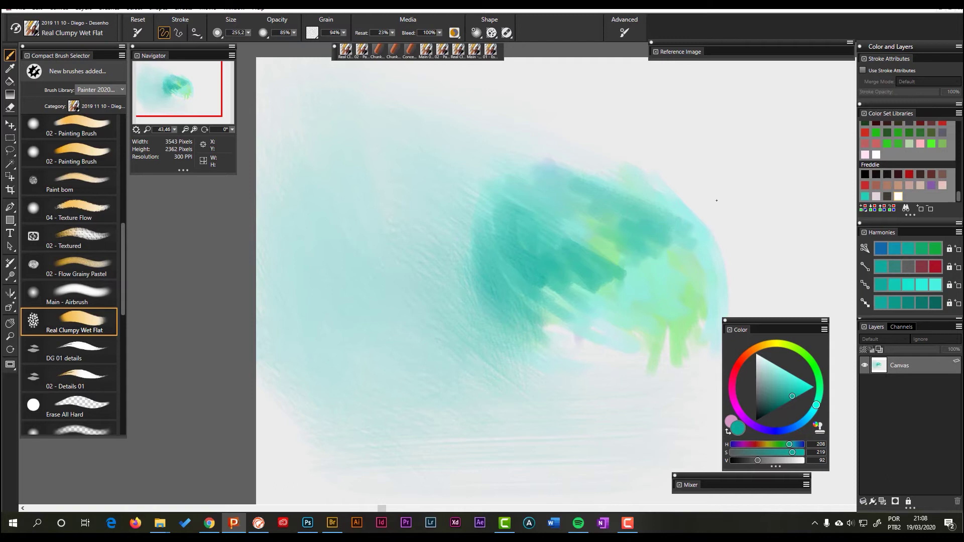
Step: Brush soft teal over the upper-right edge of the painted area and down across its lower part
{"action": "mouse_move", "coordinate": [680, 150]}
{"action": "left_mouse_down"}
{"action": "mouse_move", "coordinate": [692, 250]}
{"action": "mouse_move", "coordinate": [720, 177]}
{"action": "left_mouse_up"}
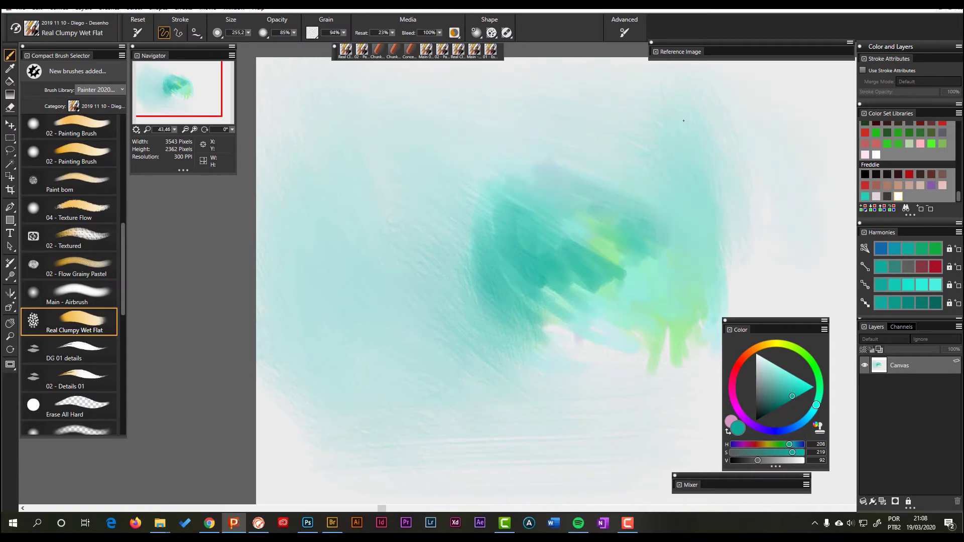
{"action": "mouse_move", "coordinate": [741, 237]}
{"action": "left_mouse_down"}
{"action": "mouse_move", "coordinate": [638, 400]}
{"action": "mouse_move", "coordinate": [649, 383]}
{"action": "mouse_move", "coordinate": [580, 344]}
{"action": "mouse_move", "coordinate": [642, 407]}
{"action": "mouse_move", "coordinate": [649, 383]}
{"action": "left_mouse_up"}
{"action": "mouse_move", "coordinate": [473, 440]}
{"action": "left_mouse_down"}
{"action": "mouse_move", "coordinate": [301, 495]}
{"action": "mouse_move", "coordinate": [272, 364]}
{"action": "mouse_move", "coordinate": [299, 442]}
{"action": "left_mouse_up"}
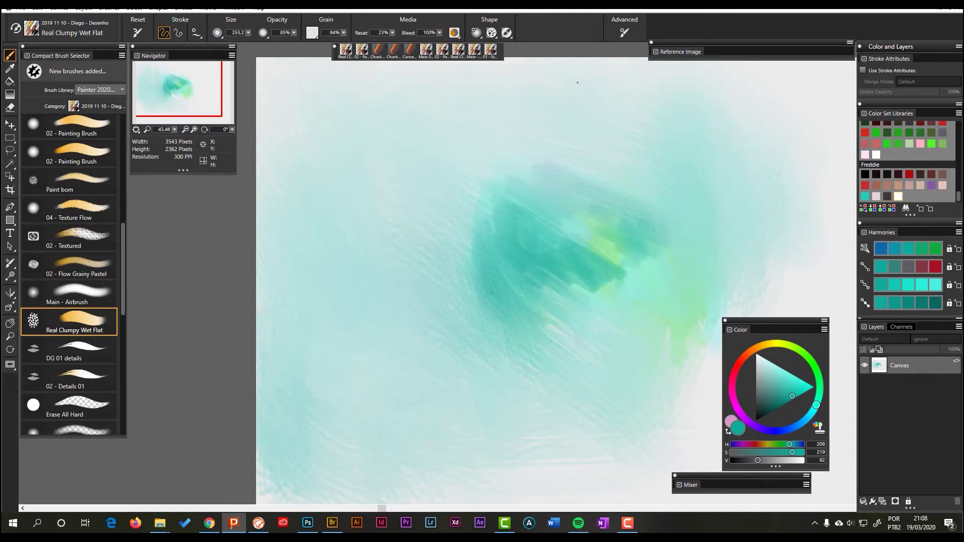
{"action": "mouse_move", "coordinate": [652, 266]}
{"action": "left_mouse_down"}
{"action": "mouse_move", "coordinate": [577, 351]}
{"action": "mouse_move", "coordinate": [547, 442]}
{"action": "left_mouse_up"}
Step: Reduce the brush size to 179.7 and extend the pale teal texture over the blank area at the painting's lower right
{"action": "left_click_drag", "start_coordinate": [585, 280], "coordinate": [371, 279]}
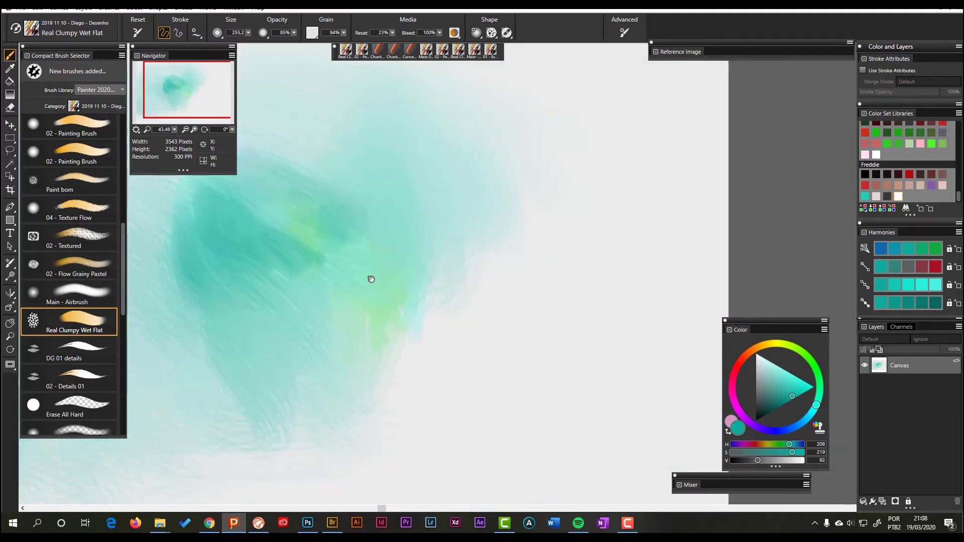
{"action": "left_click_drag", "start_coordinate": [527, 301], "coordinate": [416, 382]}
{"action": "mouse_move", "coordinate": [553, 290]}
{"action": "left_mouse_down"}
{"action": "mouse_move", "coordinate": [533, 294]}
{"action": "mouse_move", "coordinate": [527, 253]}
{"action": "left_mouse_up"}
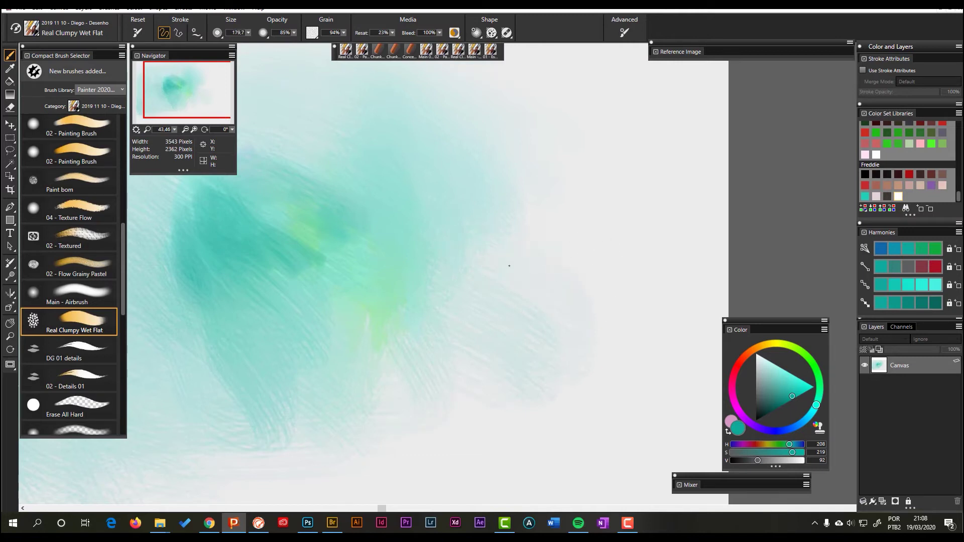
{"action": "left_click_drag", "start_coordinate": [483, 277], "coordinate": [408, 295]}
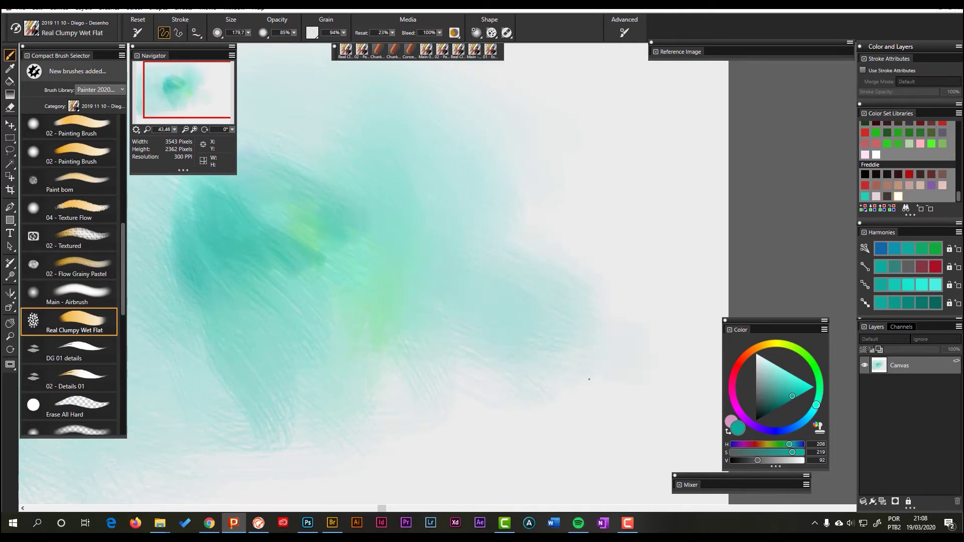
{"action": "left_click_drag", "start_coordinate": [589, 379], "coordinate": [464, 421]}
{"action": "left_click_drag", "start_coordinate": [482, 388], "coordinate": [295, 431]}
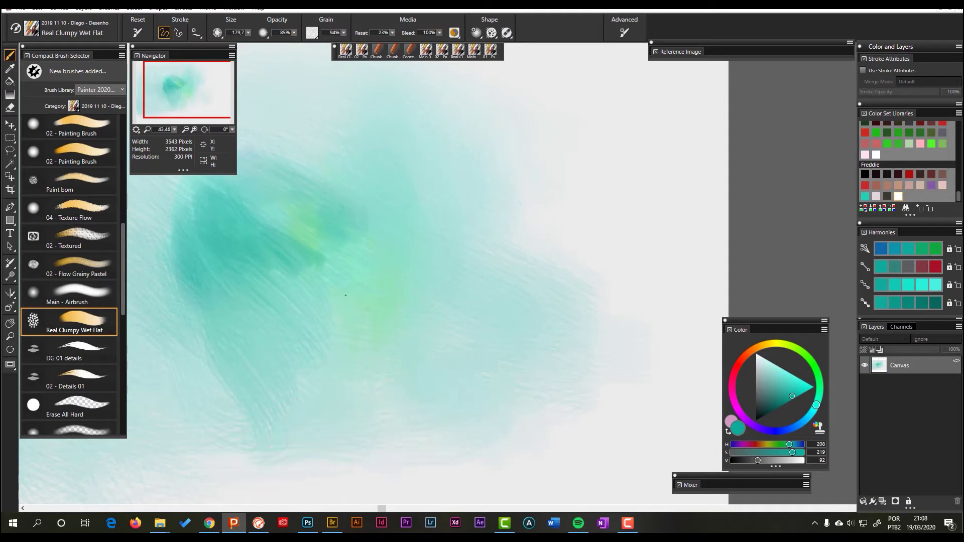
Step: Smooth the dark teal and green strokes in the left half and carry the colour toward the upper right
{"action": "left_click_drag", "start_coordinate": [324, 337], "coordinate": [196, 340]}
{"action": "left_click_drag", "start_coordinate": [188, 290], "coordinate": [150, 246]}
{"action": "left_click_drag", "start_coordinate": [311, 231], "coordinate": [327, 309]}
{"action": "mouse_move", "coordinate": [373, 205]}
{"action": "left_mouse_down"}
{"action": "mouse_move", "coordinate": [456, 220]}
{"action": "mouse_move", "coordinate": [487, 152]}
{"action": "left_mouse_up"}
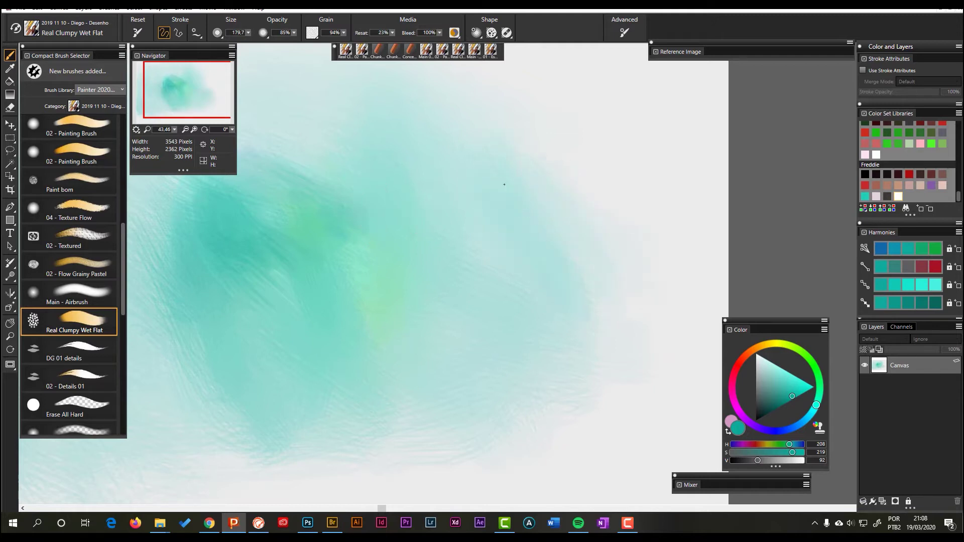
Step: Widen the teal area toward the canvas's right edge and deepen the colour in the lower centre
{"action": "left_click_drag", "start_coordinate": [580, 312], "coordinate": [523, 307]}
{"action": "left_click_drag", "start_coordinate": [633, 274], "coordinate": [592, 375]}
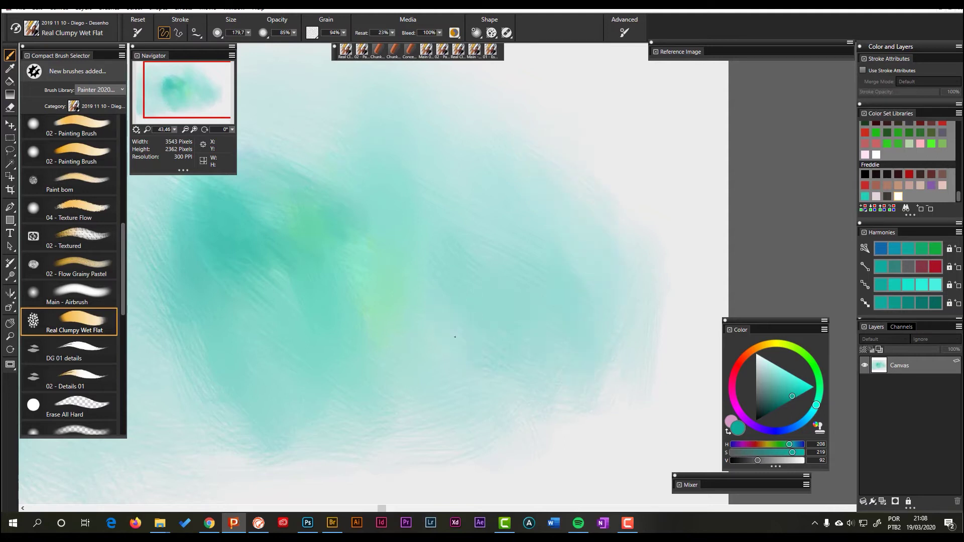
{"action": "left_click_drag", "start_coordinate": [519, 329], "coordinate": [442, 399]}
{"action": "mouse_move", "coordinate": [447, 307]}
{"action": "left_mouse_down"}
{"action": "mouse_move", "coordinate": [371, 385]}
{"action": "mouse_move", "coordinate": [452, 404]}
{"action": "mouse_move", "coordinate": [374, 296]}
{"action": "left_mouse_up"}
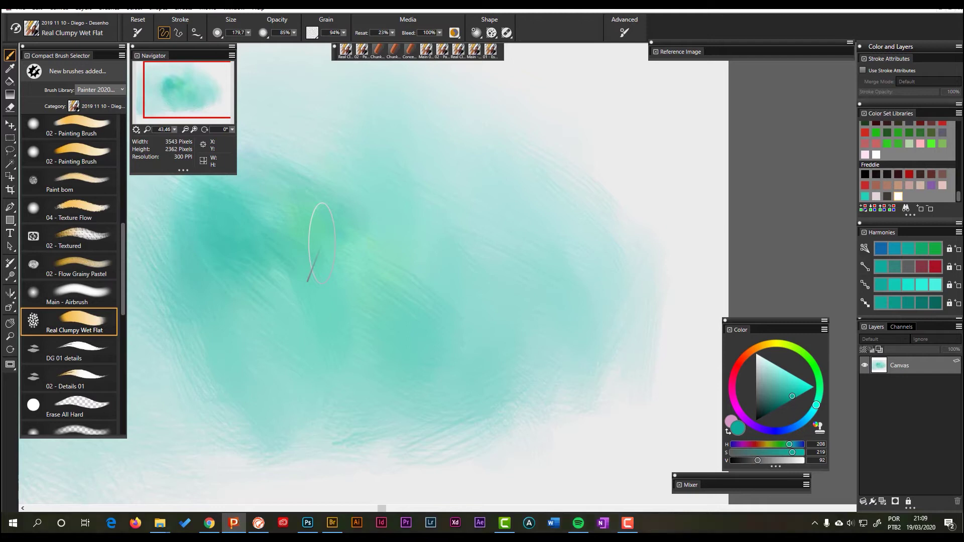
Step: Soften the upper-right edge with pale teal and sweep long horizontal strokes along the bottom of the painting
{"action": "mouse_move", "coordinate": [586, 223]}
{"action": "left_mouse_down"}
{"action": "mouse_move", "coordinate": [585, 173]}
{"action": "mouse_move", "coordinate": [623, 201]}
{"action": "left_mouse_up"}
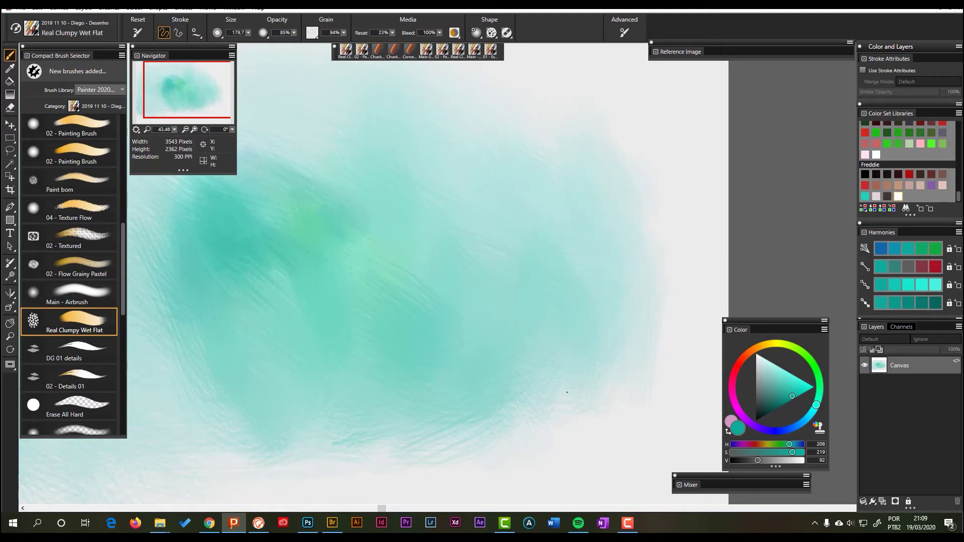
{"action": "left_click_drag", "start_coordinate": [454, 461], "coordinate": [251, 463]}
{"action": "mouse_move", "coordinate": [217, 417]}
{"action": "left_mouse_down"}
{"action": "mouse_move", "coordinate": [262, 459]}
{"action": "mouse_move", "coordinate": [226, 465]}
{"action": "mouse_move", "coordinate": [502, 462]}
{"action": "left_mouse_up"}
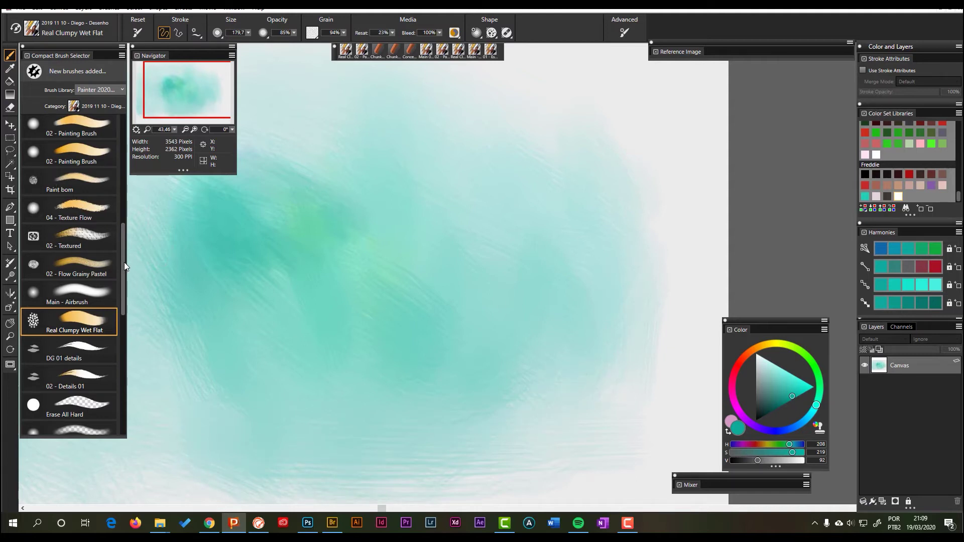
Step: Browse the neighbouring brush variants and brush more teal texture over the right edge, upper-right corner and upper centre of the painting
{"action": "left_click_drag", "start_coordinate": [124, 261], "coordinate": [124, 229]}
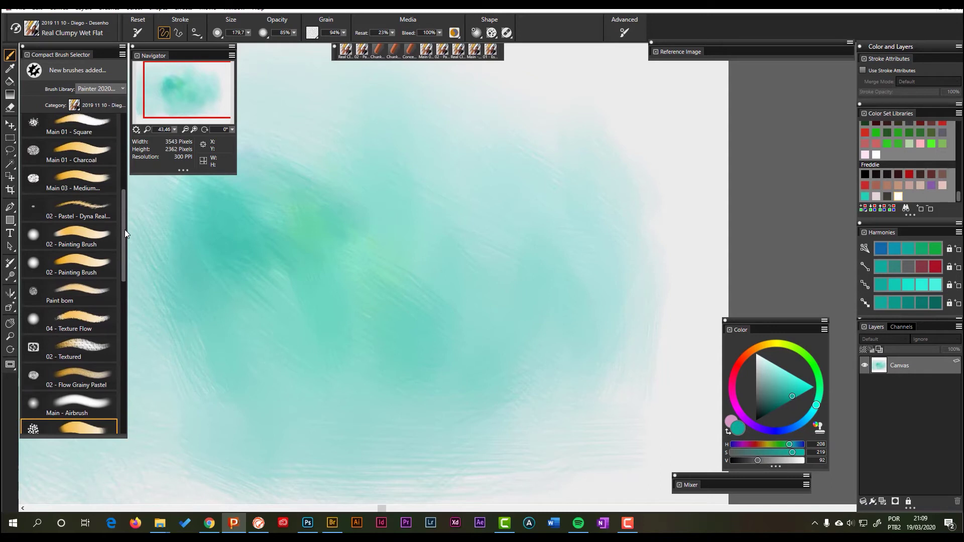
{"action": "mouse_move", "coordinate": [125, 230]}
{"action": "left_mouse_down"}
{"action": "mouse_move", "coordinate": [140, 270]}
{"action": "mouse_move", "coordinate": [135, 255]}
{"action": "left_mouse_up"}
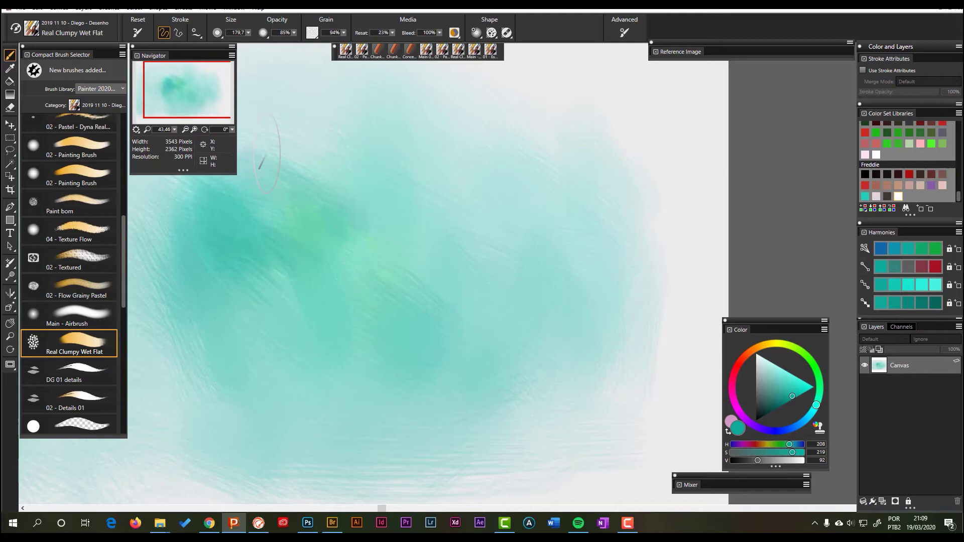
{"action": "mouse_move", "coordinate": [613, 150]}
{"action": "left_mouse_down"}
{"action": "mouse_move", "coordinate": [670, 236]}
{"action": "mouse_move", "coordinate": [650, 193]}
{"action": "mouse_move", "coordinate": [638, 348]}
{"action": "mouse_move", "coordinate": [591, 411]}
{"action": "left_mouse_up"}
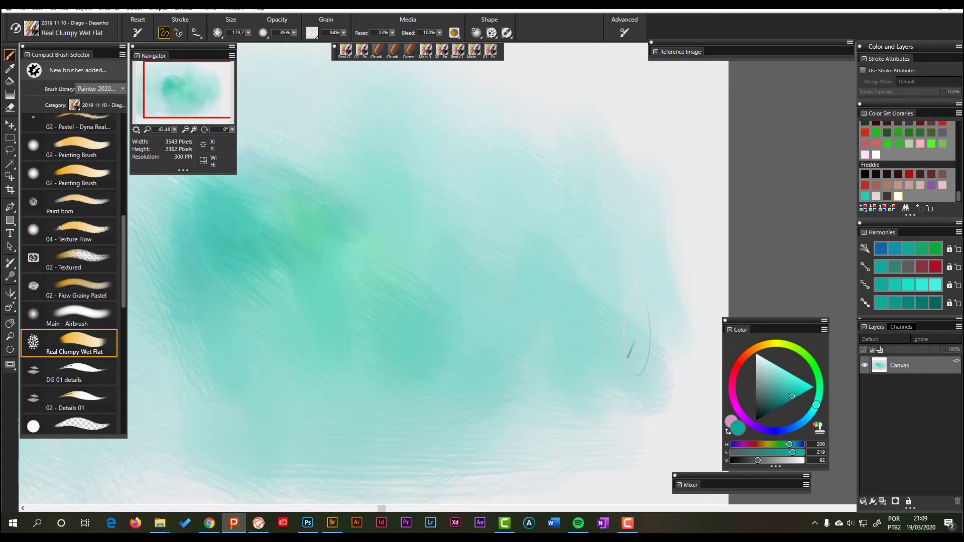
{"action": "mouse_move", "coordinate": [559, 139]}
{"action": "left_mouse_down"}
{"action": "mouse_move", "coordinate": [593, 190]}
{"action": "mouse_move", "coordinate": [557, 108]}
{"action": "mouse_move", "coordinate": [613, 131]}
{"action": "mouse_move", "coordinate": [642, 234]}
{"action": "left_mouse_up"}
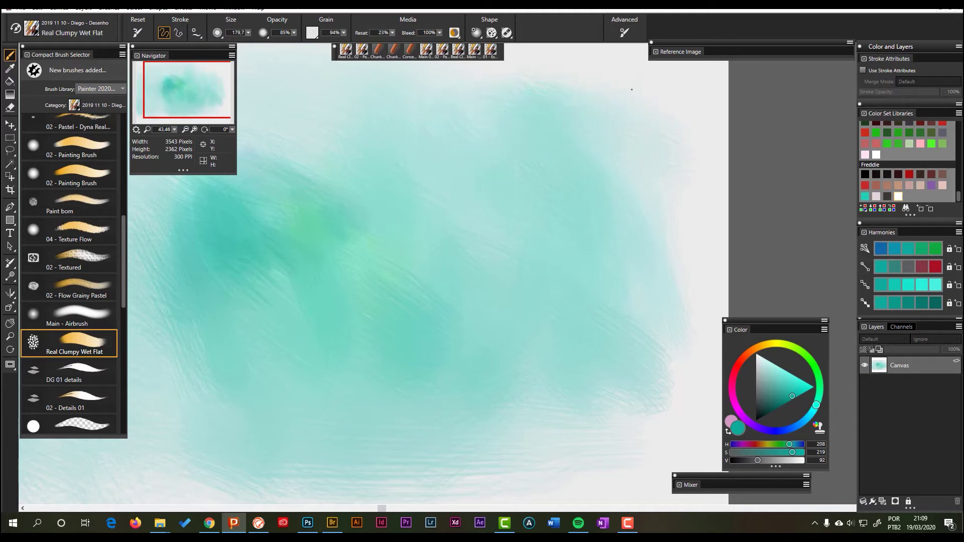
{"action": "left_click_drag", "start_coordinate": [400, 147], "coordinate": [406, 213]}
{"action": "left_click_drag", "start_coordinate": [386, 133], "coordinate": [407, 103]}
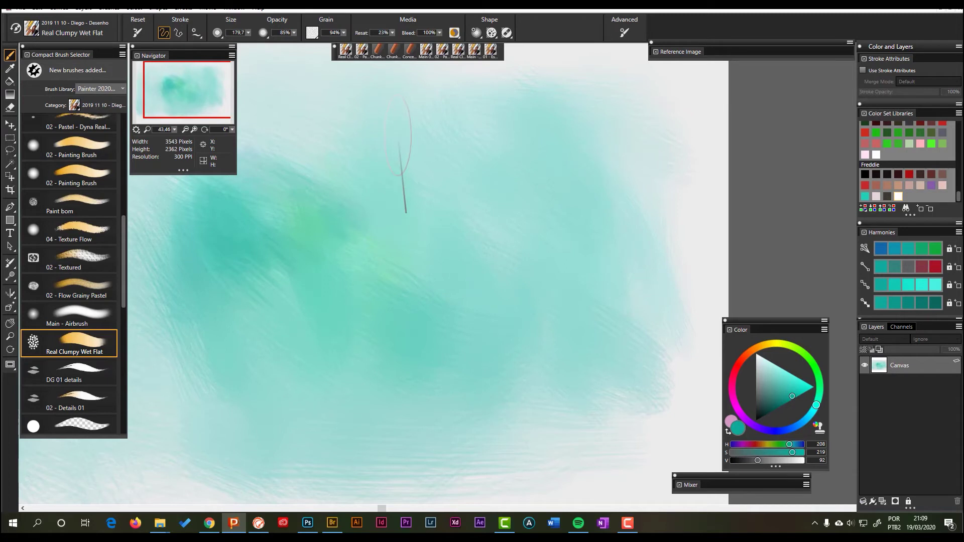
Step: Brush more teal texture over the right side of the painting and deepen the teal across its lower centre
{"action": "mouse_move", "coordinate": [634, 187]}
{"action": "left_mouse_down"}
{"action": "mouse_move", "coordinate": [674, 245]}
{"action": "mouse_move", "coordinate": [685, 314]}
{"action": "mouse_move", "coordinate": [719, 251]}
{"action": "mouse_move", "coordinate": [708, 220]}
{"action": "mouse_move", "coordinate": [643, 214]}
{"action": "mouse_move", "coordinate": [633, 359]}
{"action": "left_mouse_up"}
{"action": "mouse_move", "coordinate": [643, 207]}
{"action": "left_mouse_down"}
{"action": "mouse_move", "coordinate": [638, 233]}
{"action": "mouse_move", "coordinate": [649, 237]}
{"action": "left_mouse_up"}
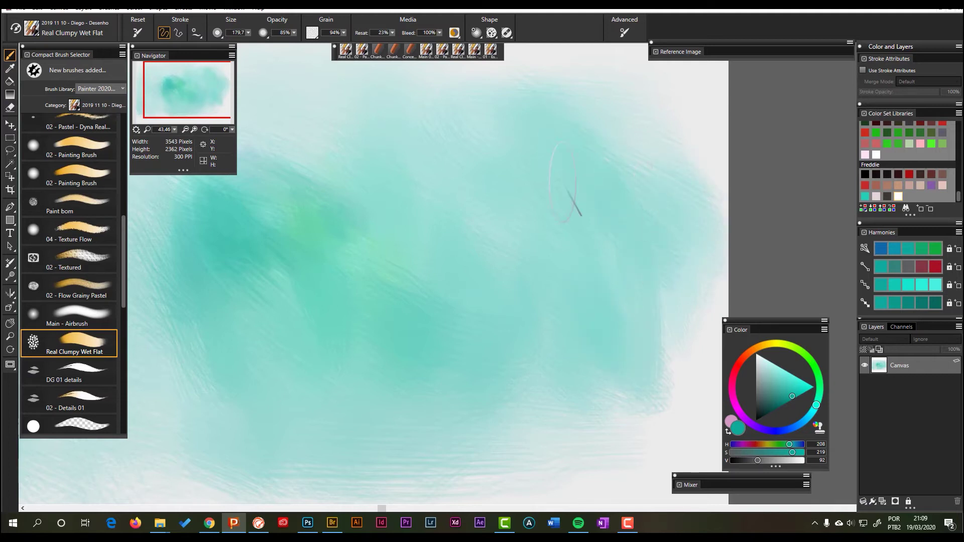
{"action": "mouse_move", "coordinate": [281, 426]}
{"action": "left_mouse_down"}
{"action": "mouse_move", "coordinate": [527, 436]}
{"action": "mouse_move", "coordinate": [444, 429]}
{"action": "left_mouse_up"}
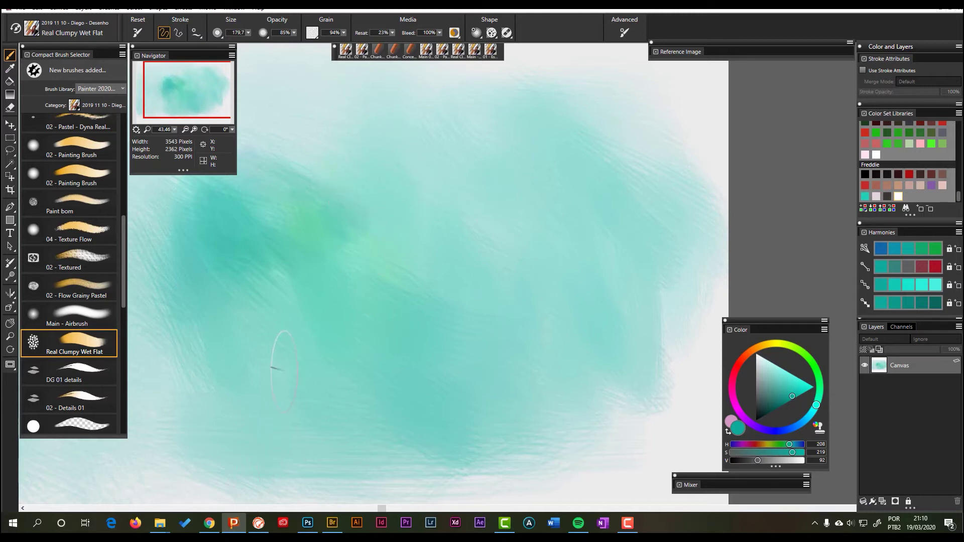
Step: Switch to Chrome to review the Creative Cloud plan prices and check the UPGRADE price of Painter 2020
{"action": "left_click", "coordinate": [210, 523]}
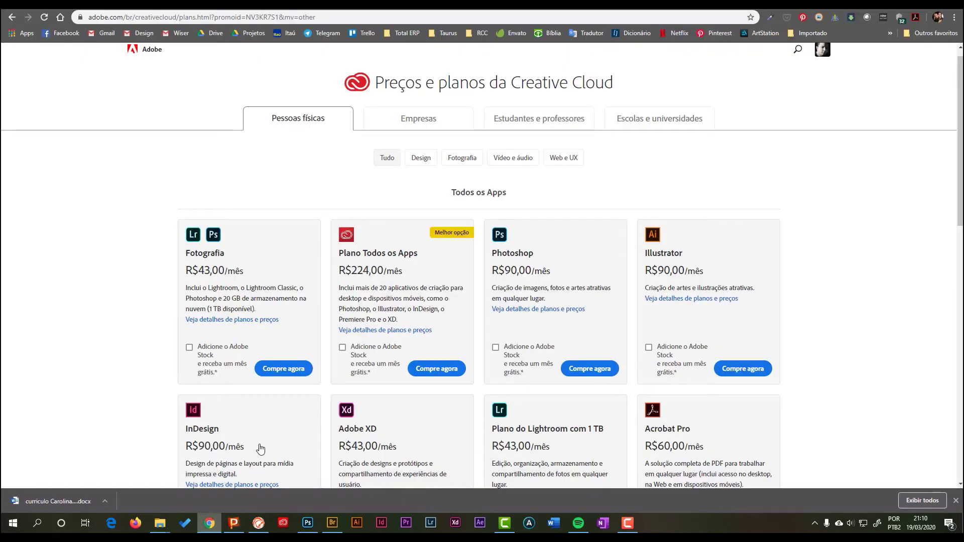
{"action": "left_click", "coordinate": [709, 6]}
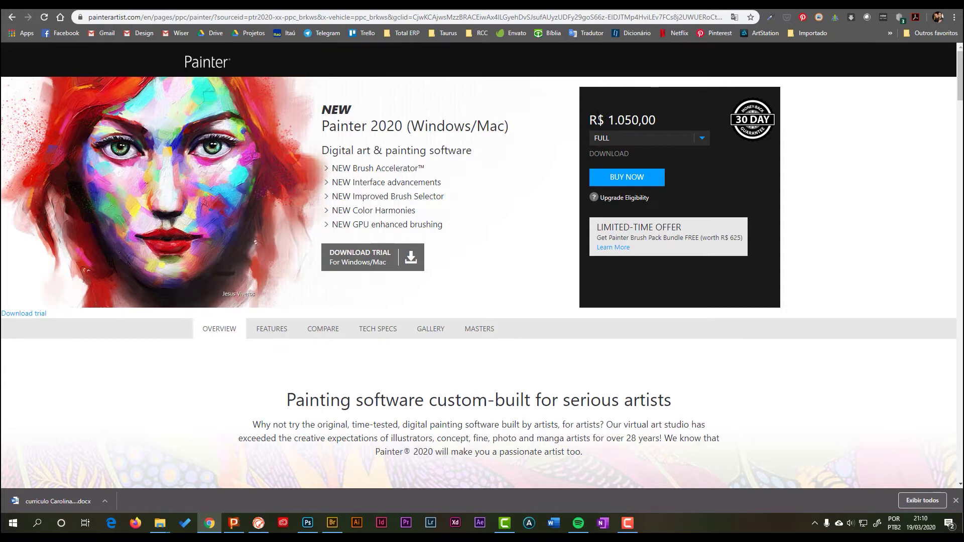
{"action": "left_click", "coordinate": [703, 140]}
{"action": "left_click", "coordinate": [696, 157]}
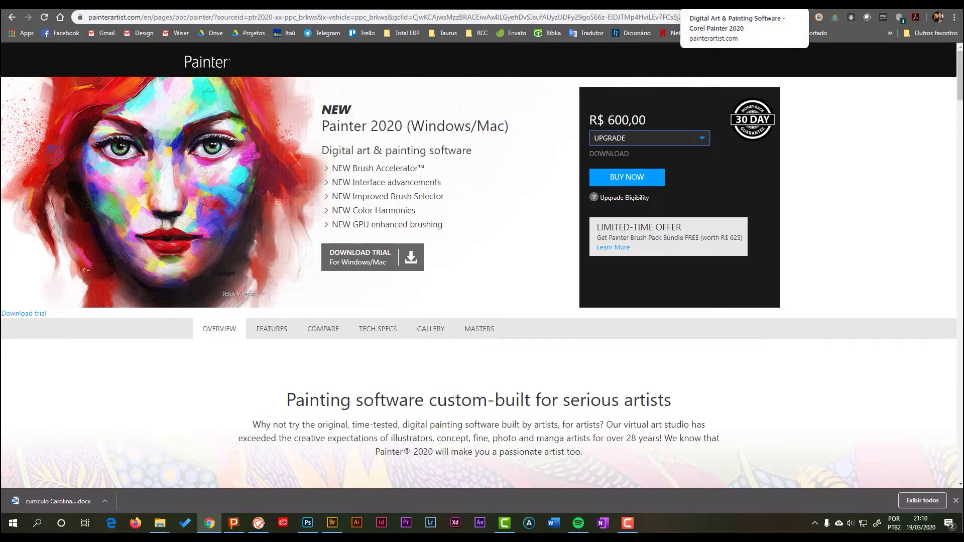
Step: Switch to Paintstorm Studio and examine the layer blend modes and the Airbrush settings
{"action": "left_click", "coordinate": [258, 525]}
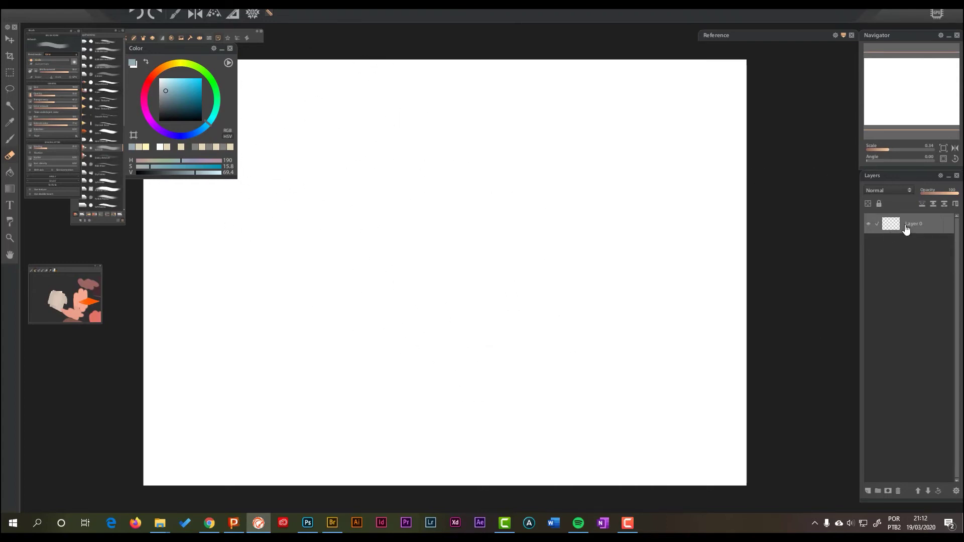
{"action": "left_click", "coordinate": [889, 190]}
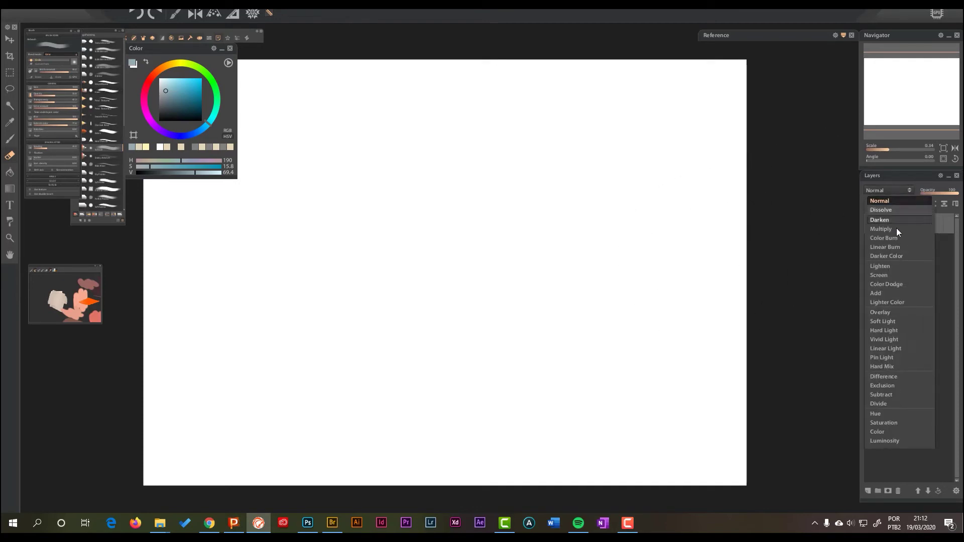
{"action": "left_click", "coordinate": [920, 178]}
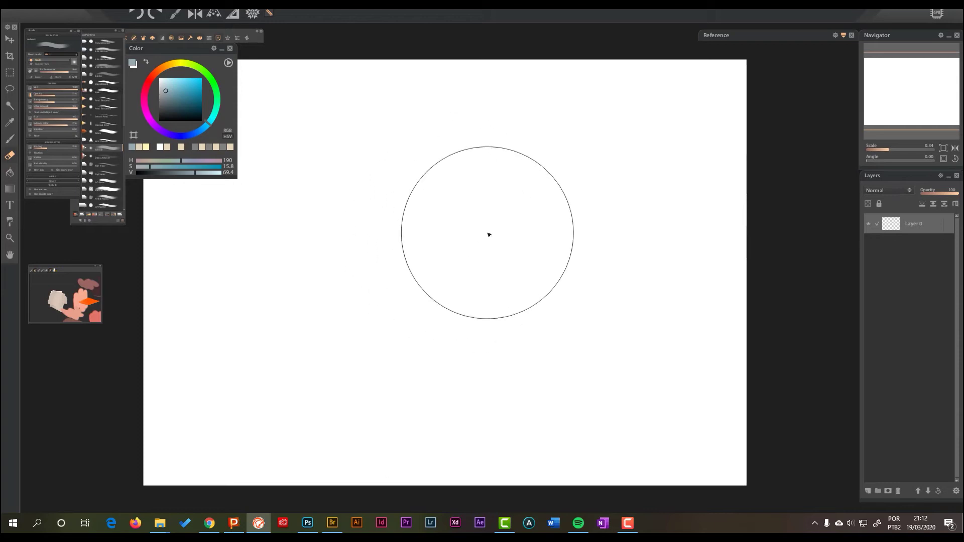
{"action": "mouse_move", "coordinate": [78, 72]}
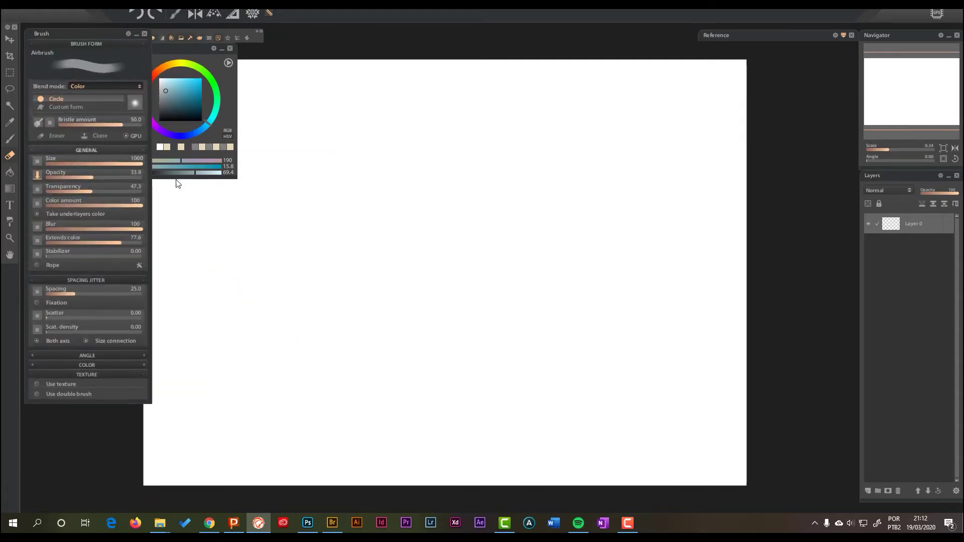
{"action": "mouse_move", "coordinate": [82, 318]}
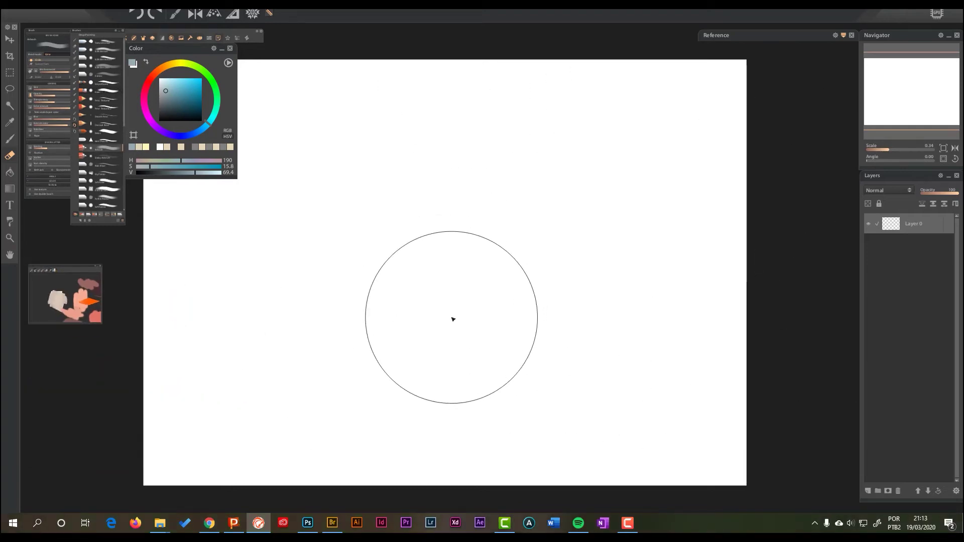
Step: Activate the Brush tool and toggle the interface panels off and back on
{"action": "key", "text": "b"}
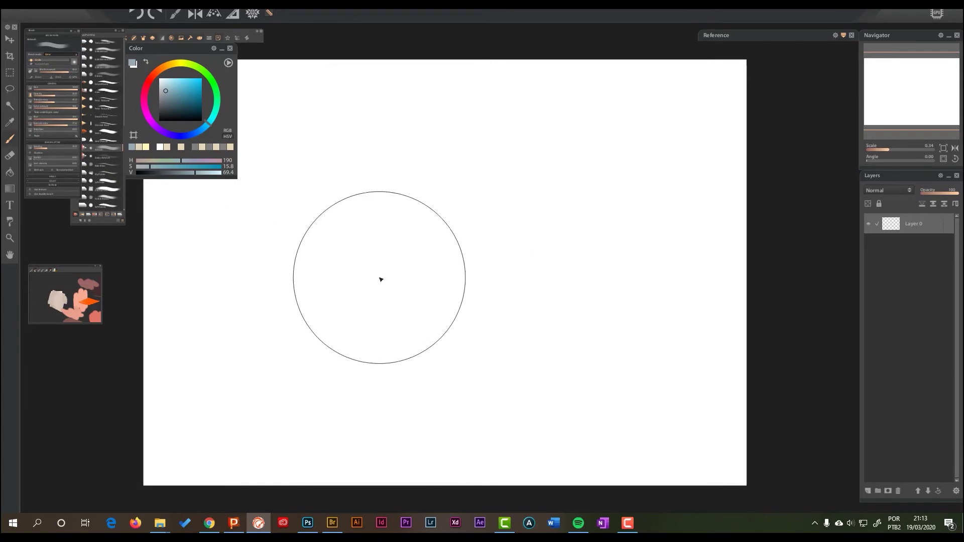
{"action": "key", "text": "Tab"}
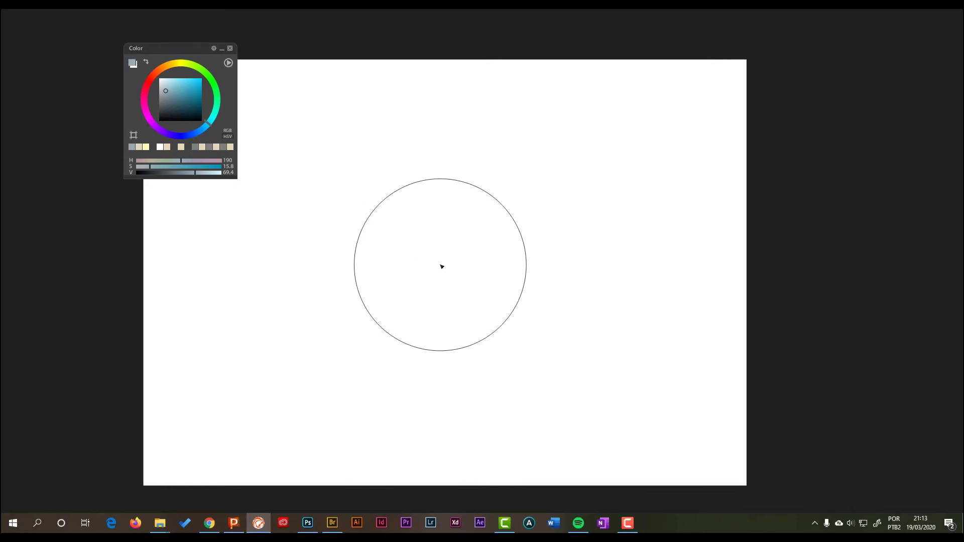
{"action": "key", "text": "Tab"}
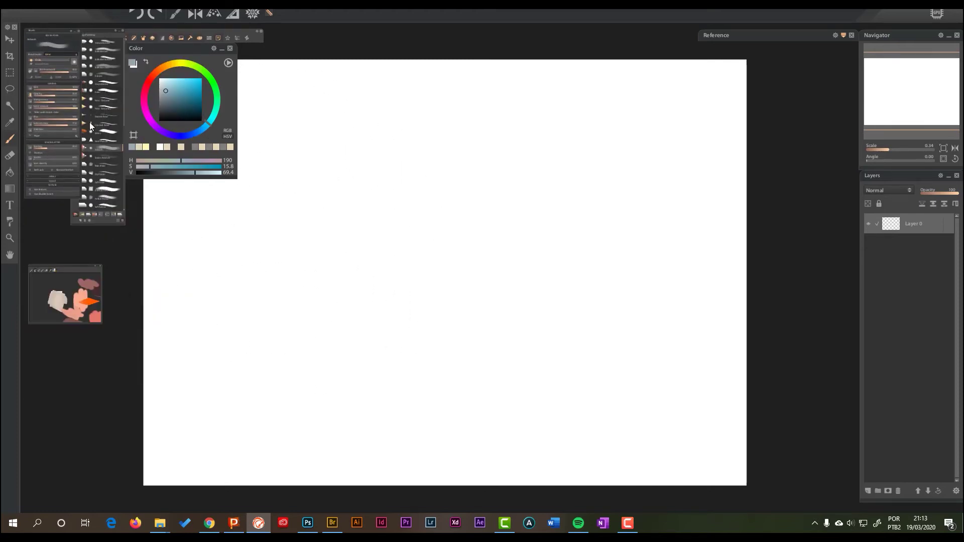
Step: Examine the display options of the Brushes panel and close them
{"action": "left_click", "coordinate": [45, 102]}
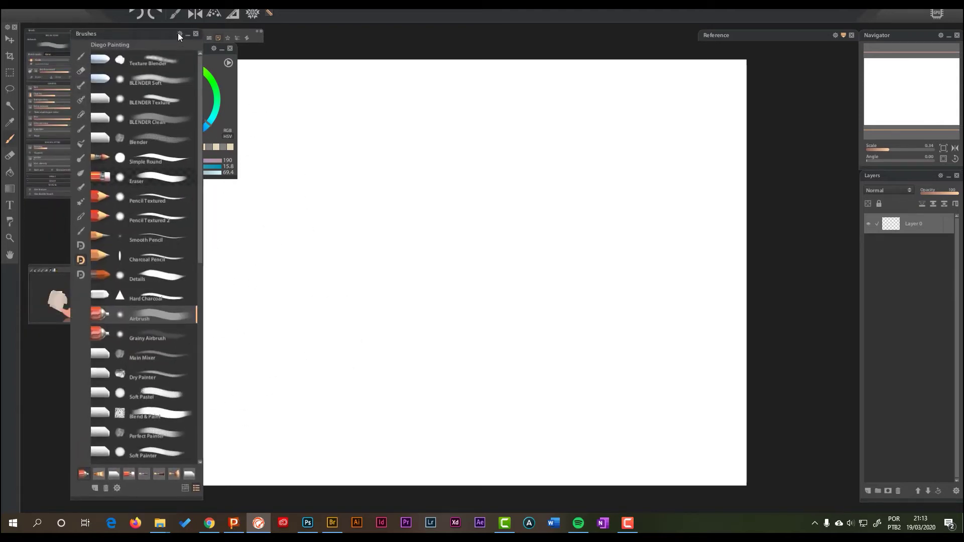
{"action": "left_click", "coordinate": [180, 33]}
{"action": "mouse_move", "coordinate": [194, 49]}
{"action": "left_mouse_down"}
{"action": "mouse_move", "coordinate": [154, 52]}
{"action": "mouse_move", "coordinate": [242, 55]}
{"action": "left_mouse_up"}
{"action": "left_click", "coordinate": [363, 20]}
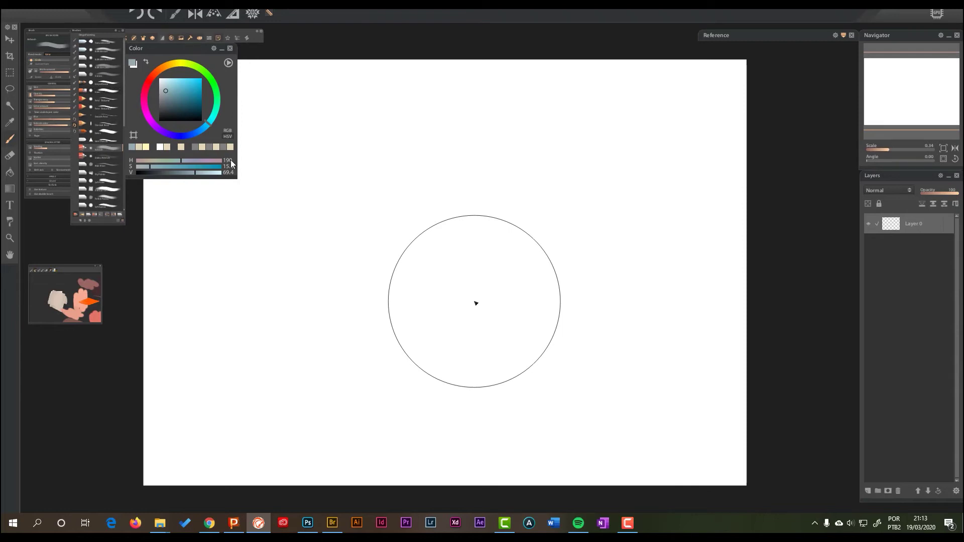
Step: Draw looping rainbow swirls across the middle and upper canvas with the multicolour swirl brush from Main Brushes
{"action": "mouse_move", "coordinate": [96, 167]}
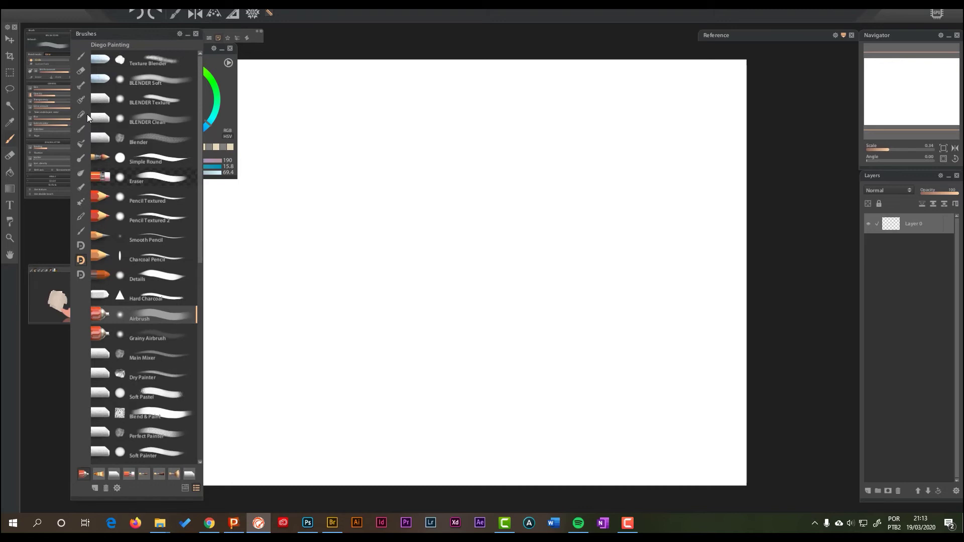
{"action": "left_click", "coordinate": [81, 57]}
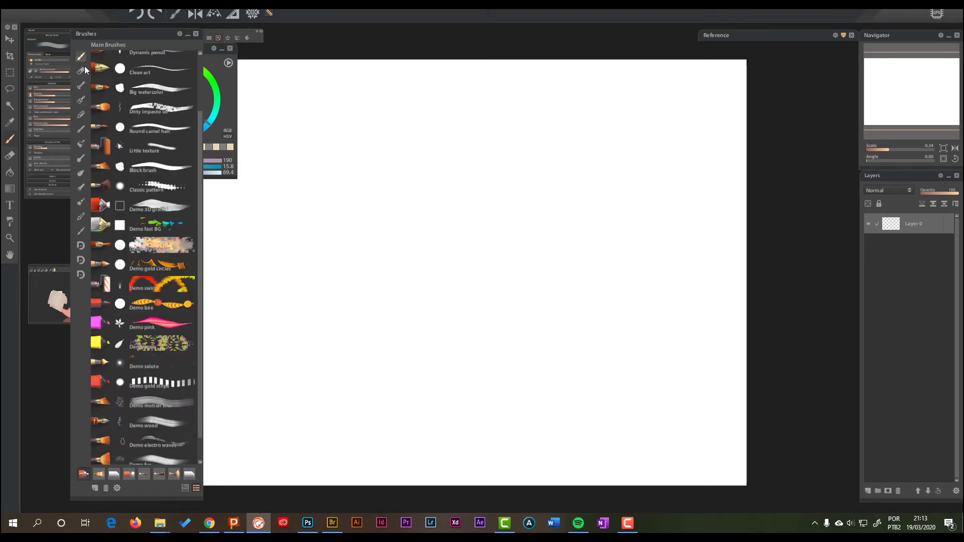
{"action": "left_click", "coordinate": [159, 287]}
{"action": "mouse_move", "coordinate": [426, 201]}
{"action": "left_mouse_down"}
{"action": "mouse_move", "coordinate": [580, 239]}
{"action": "mouse_move", "coordinate": [399, 242]}
{"action": "mouse_move", "coordinate": [653, 249]}
{"action": "left_mouse_up"}
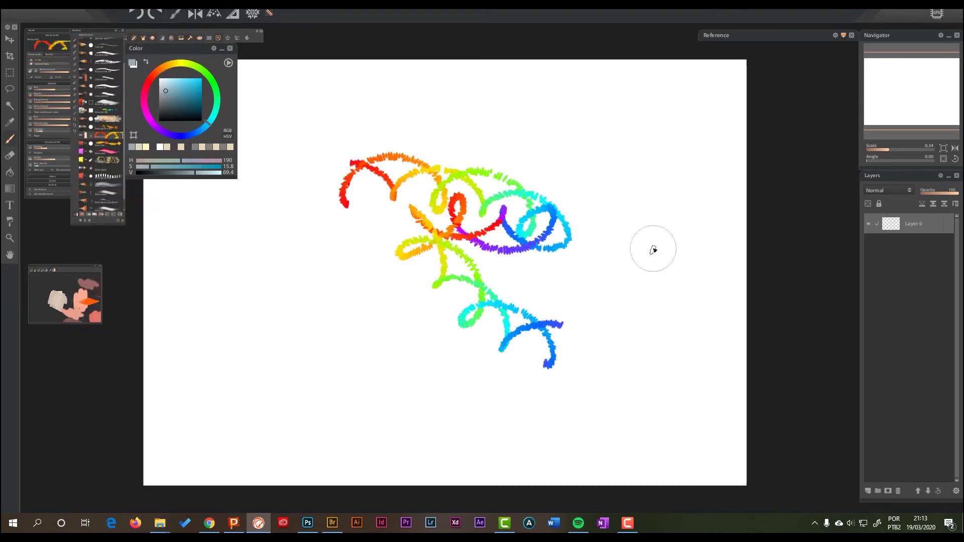
{"action": "mouse_move", "coordinate": [504, 105]}
{"action": "left_mouse_down"}
{"action": "mouse_move", "coordinate": [420, 315]}
{"action": "mouse_move", "coordinate": [285, 209]}
{"action": "left_mouse_up"}
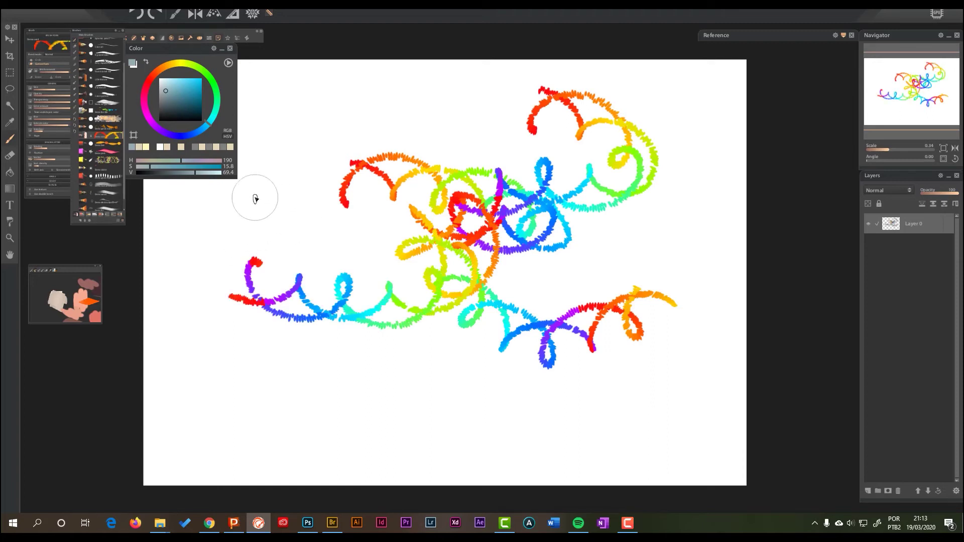
Step: Scribble tan speckled strokes over the upper-left part of the swirls with the speckled brush from Main Brushes
{"action": "mouse_move", "coordinate": [133, 149]}
{"action": "left_click", "coordinate": [149, 249]}
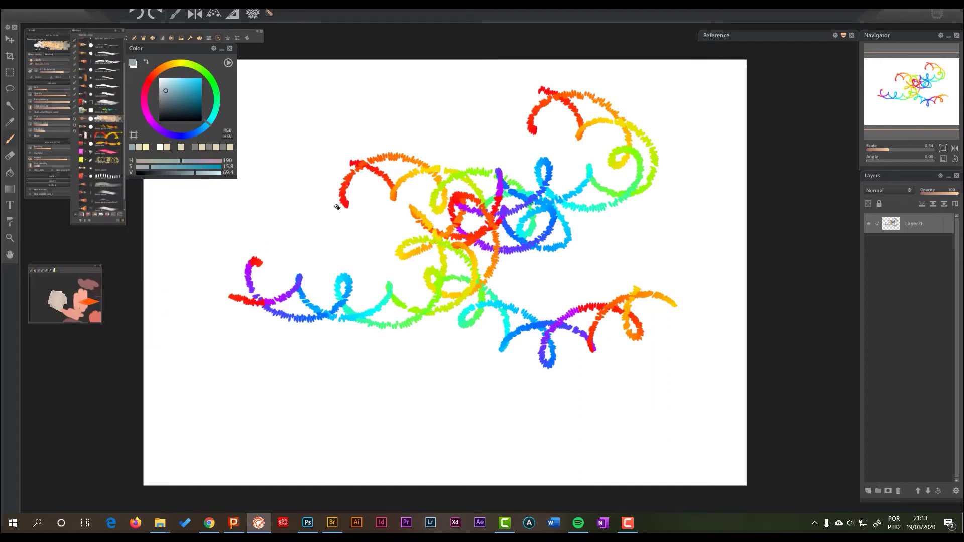
{"action": "mouse_move", "coordinate": [411, 189]}
{"action": "left_mouse_down"}
{"action": "mouse_move", "coordinate": [341, 201]}
{"action": "mouse_move", "coordinate": [302, 241]}
{"action": "mouse_move", "coordinate": [386, 151]}
{"action": "mouse_move", "coordinate": [537, 203]}
{"action": "left_mouse_up"}
{"action": "mouse_move", "coordinate": [288, 166]}
{"action": "left_mouse_down"}
{"action": "mouse_move", "coordinate": [351, 284]}
{"action": "mouse_move", "coordinate": [452, 322]}
{"action": "mouse_move", "coordinate": [424, 340]}
{"action": "mouse_move", "coordinate": [405, 277]}
{"action": "left_mouse_up"}
Step: Paint broad grey-blue strokes over the lower-left and central swirls with the Classic pattern brush and inspect its dot pattern
{"action": "mouse_move", "coordinate": [107, 193]}
{"action": "left_click", "coordinate": [144, 191]}
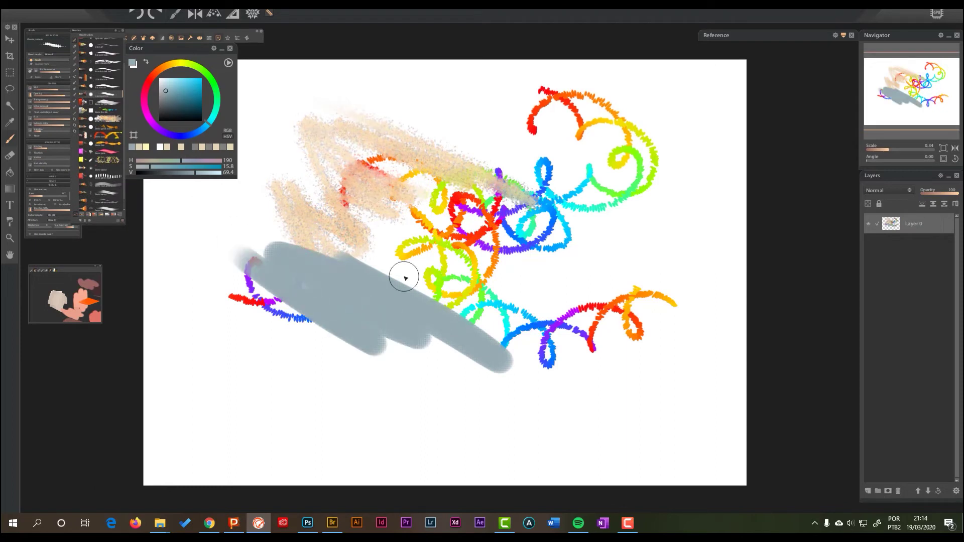
{"action": "scroll", "coordinate": [399, 309], "scroll_direction": "up", "scroll_amount": 2}
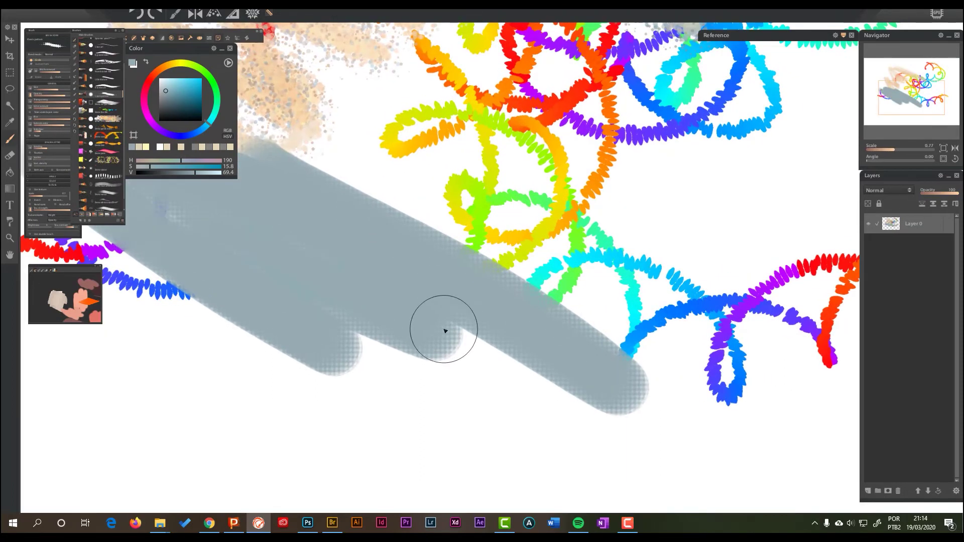
{"action": "left_click_drag", "start_coordinate": [488, 324], "coordinate": [510, 285]}
{"action": "scroll", "coordinate": [511, 285], "scroll_direction": "down", "scroll_amount": 2}
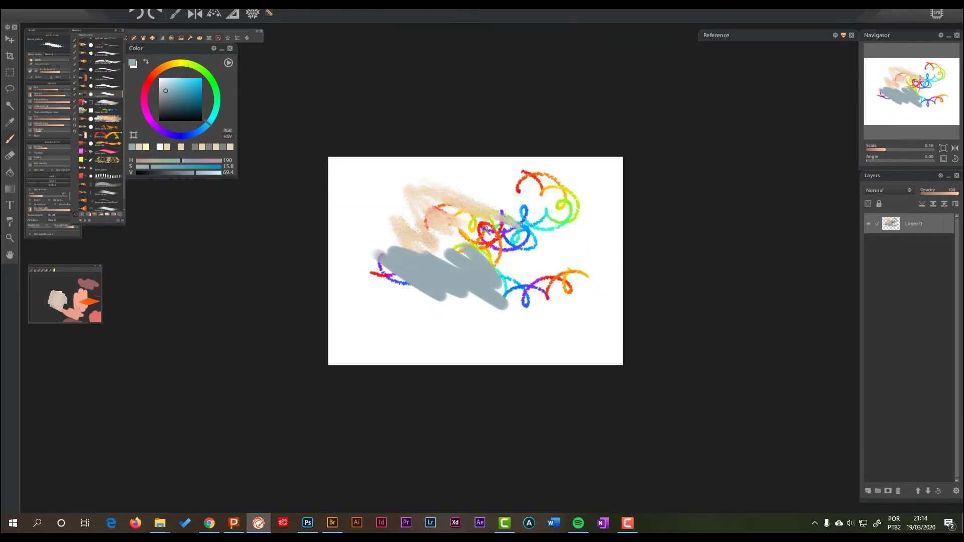
{"action": "scroll", "coordinate": [477, 228], "scroll_direction": "up", "scroll_amount": 2}
Step: Draw diagonal black-striped strokes below the grey-blue patch with the Demo gold strips brush
{"action": "mouse_move", "coordinate": [118, 133]}
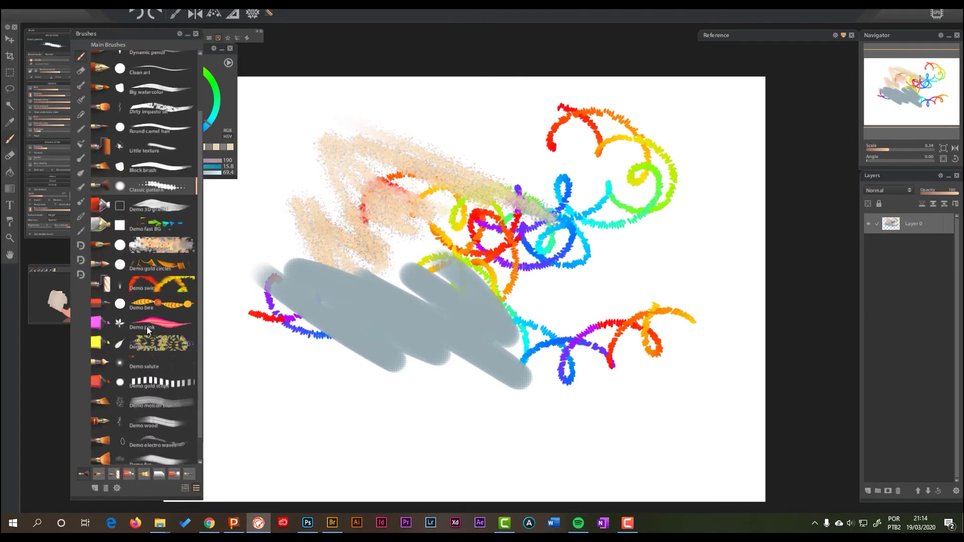
{"action": "left_click", "coordinate": [143, 381]}
{"action": "mouse_move", "coordinate": [279, 331]}
{"action": "left_mouse_down"}
{"action": "mouse_move", "coordinate": [504, 422]}
{"action": "mouse_move", "coordinate": [225, 304]}
{"action": "mouse_move", "coordinate": [319, 353]}
{"action": "left_mouse_up"}
Step: Browse the Real Oils - Padua Kit brushes and set the current Demo gold strips brush's blend mode to Normal
{"action": "mouse_move", "coordinate": [119, 81]}
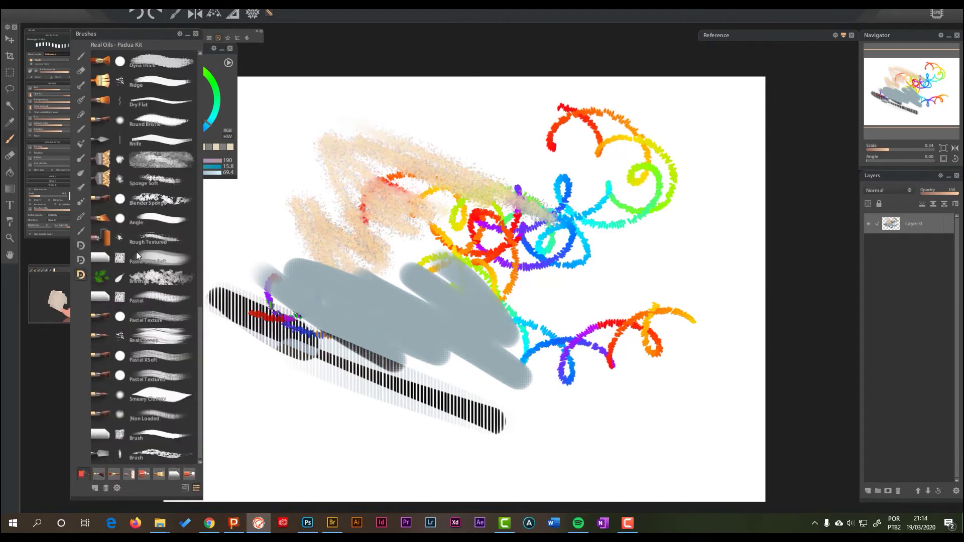
{"action": "mouse_move", "coordinate": [31, 100]}
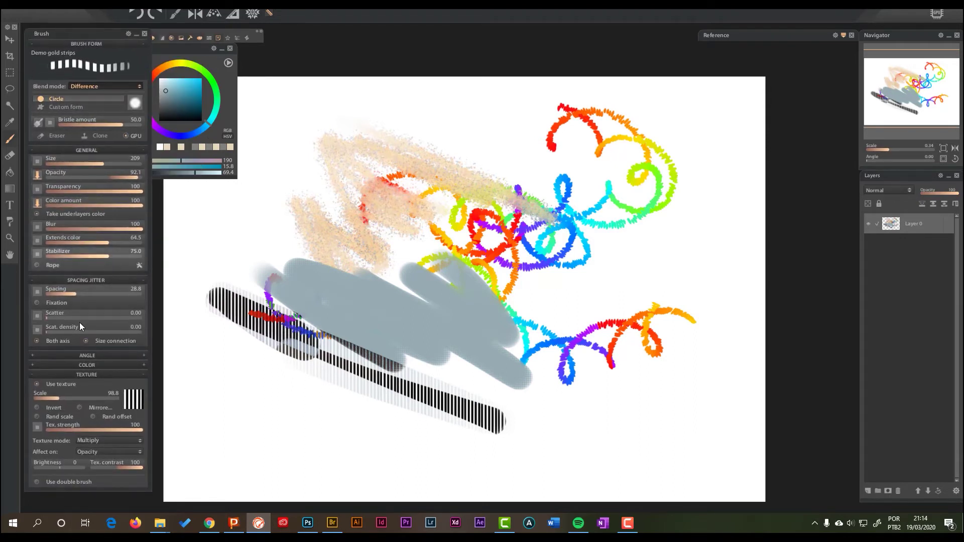
{"action": "left_click", "coordinate": [100, 86]}
{"action": "left_click", "coordinate": [85, 95]}
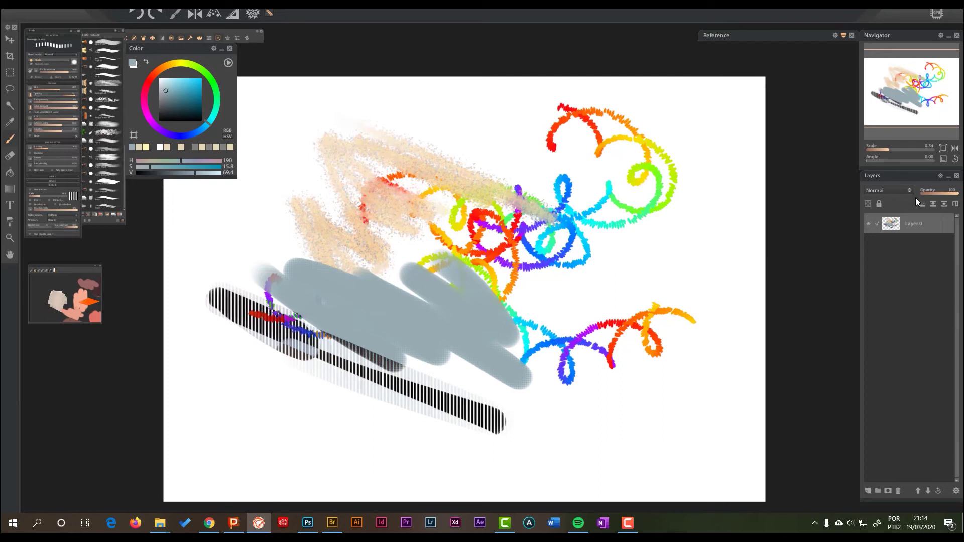
Step: Examine the brush form and general settings of the Demo gold strips brush
{"action": "mouse_move", "coordinate": [46, 126]}
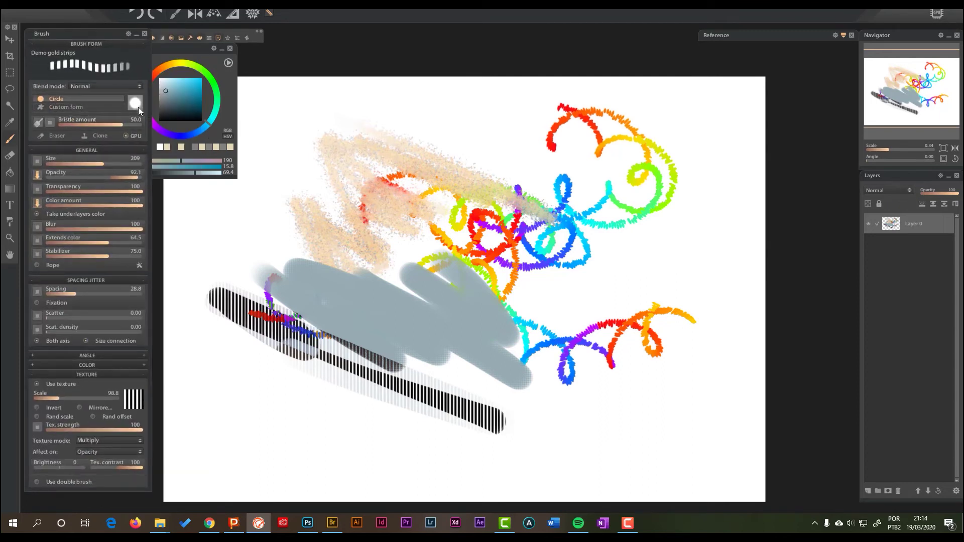
{"action": "mouse_move", "coordinate": [97, 95]}
{"action": "mouse_move", "coordinate": [68, 98]}
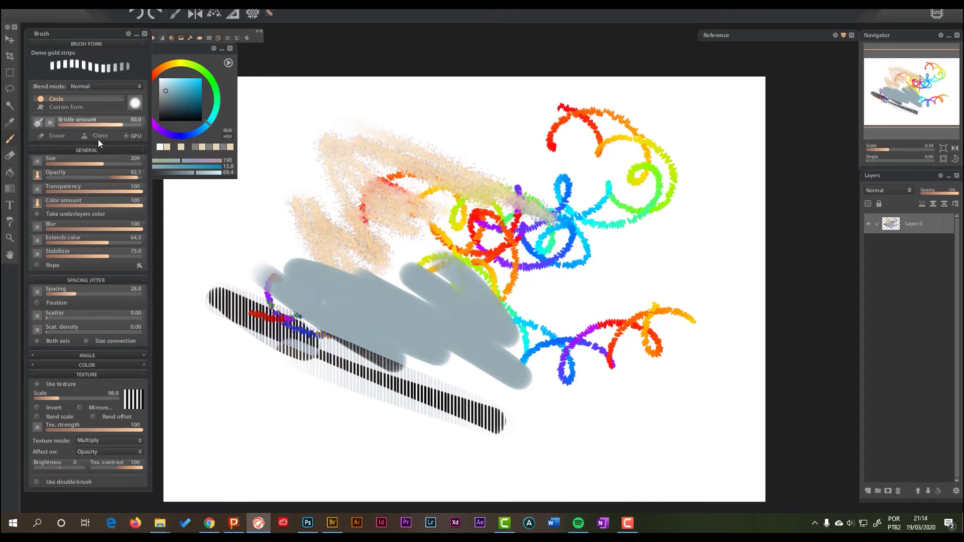
{"action": "mouse_move", "coordinate": [38, 143]}
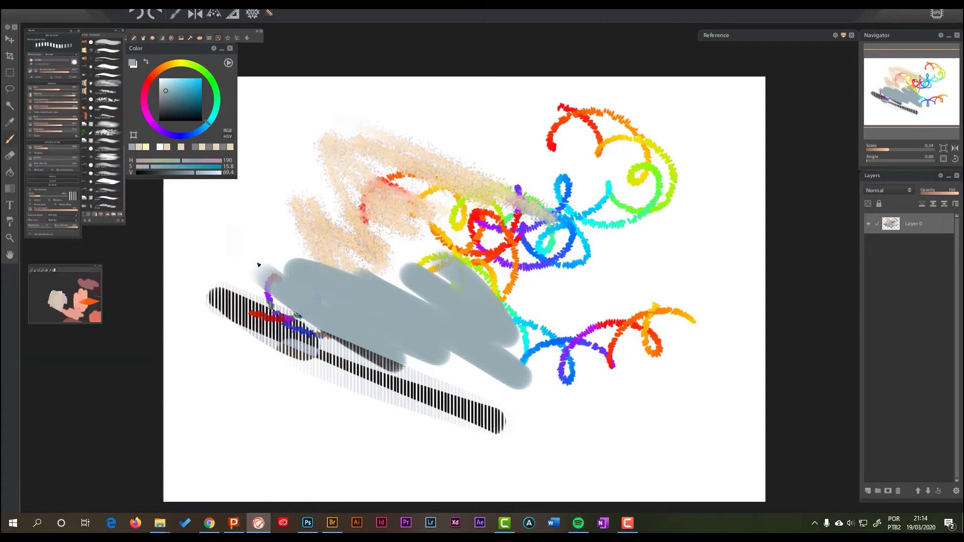
Step: Blend grey-blue strokes over the top of the tan speckles with the Main Mixer brush from Diego Painting
{"action": "mouse_move", "coordinate": [102, 117]}
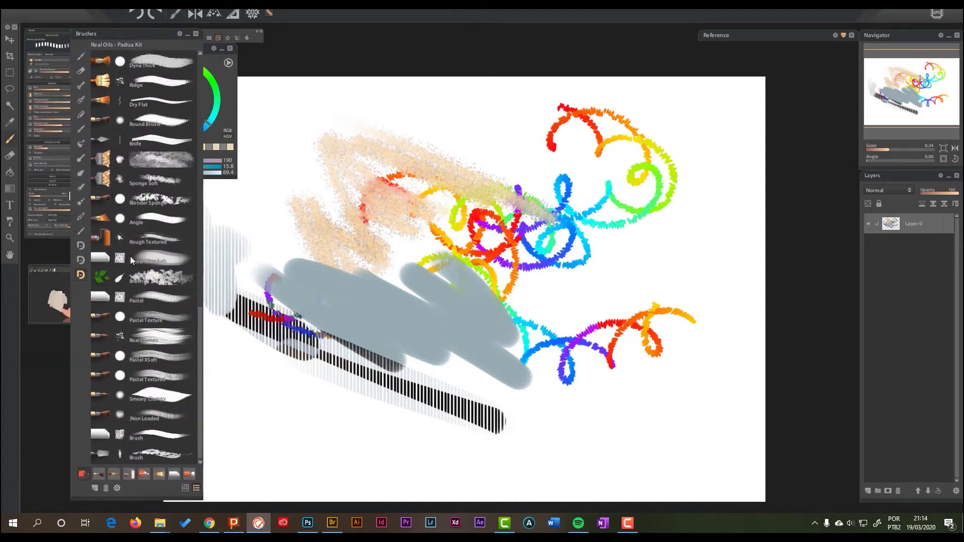
{"action": "left_click", "coordinate": [81, 260]}
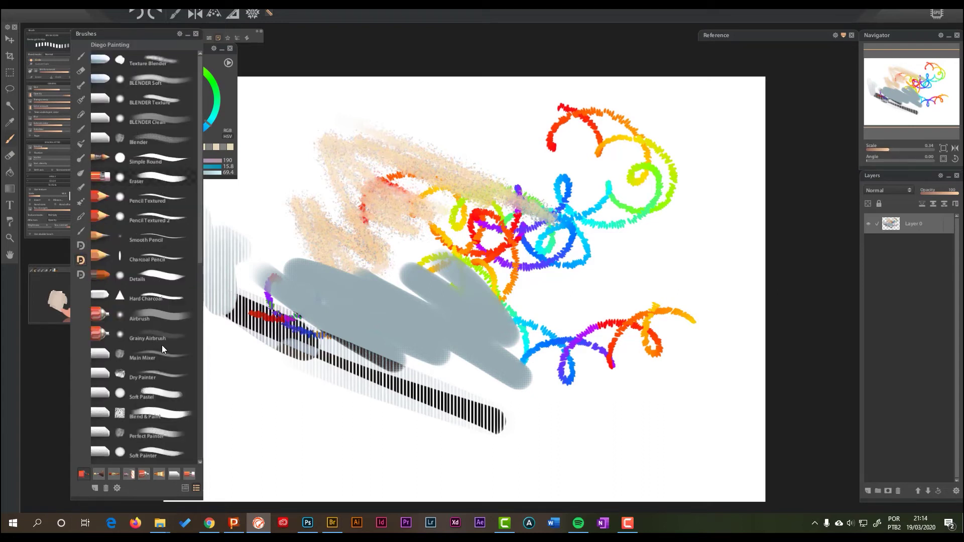
{"action": "left_click", "coordinate": [155, 356]}
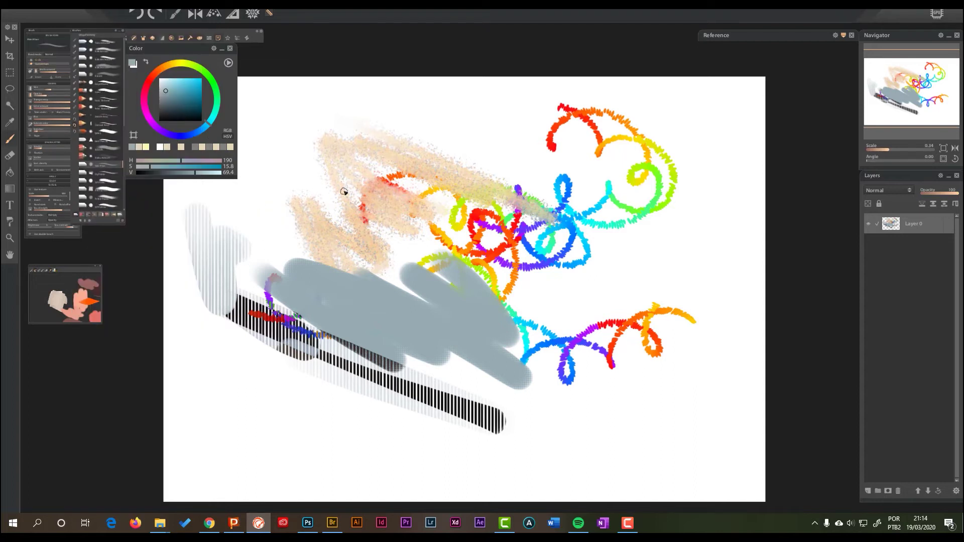
{"action": "mouse_move", "coordinate": [344, 121]}
{"action": "left_mouse_down"}
{"action": "mouse_move", "coordinate": [467, 153]}
{"action": "mouse_move", "coordinate": [364, 166]}
{"action": "left_mouse_up"}
Step: Extend the grey-blue Main Mixer strokes down the left side of the tan area and over its upper-left edge
{"action": "scroll", "coordinate": [370, 122], "scroll_direction": "up", "scroll_amount": 5}
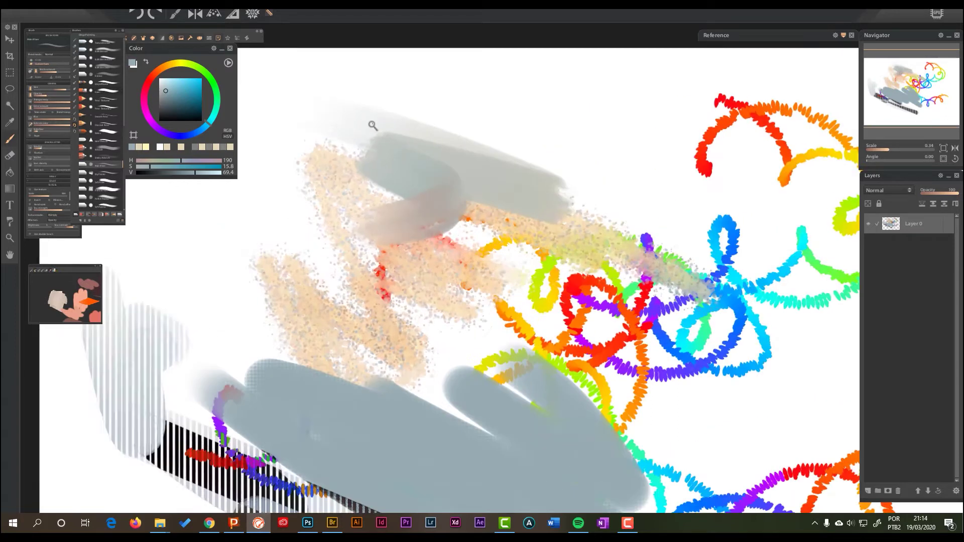
{"action": "mouse_move", "coordinate": [274, 208]}
{"action": "left_mouse_down"}
{"action": "mouse_move", "coordinate": [366, 262]}
{"action": "mouse_move", "coordinate": [295, 381]}
{"action": "left_mouse_up"}
{"action": "mouse_move", "coordinate": [382, 171]}
{"action": "left_mouse_down"}
{"action": "mouse_move", "coordinate": [589, 247]}
{"action": "mouse_move", "coordinate": [297, 179]}
{"action": "mouse_move", "coordinate": [357, 229]}
{"action": "mouse_move", "coordinate": [397, 241]}
{"action": "left_mouse_up"}
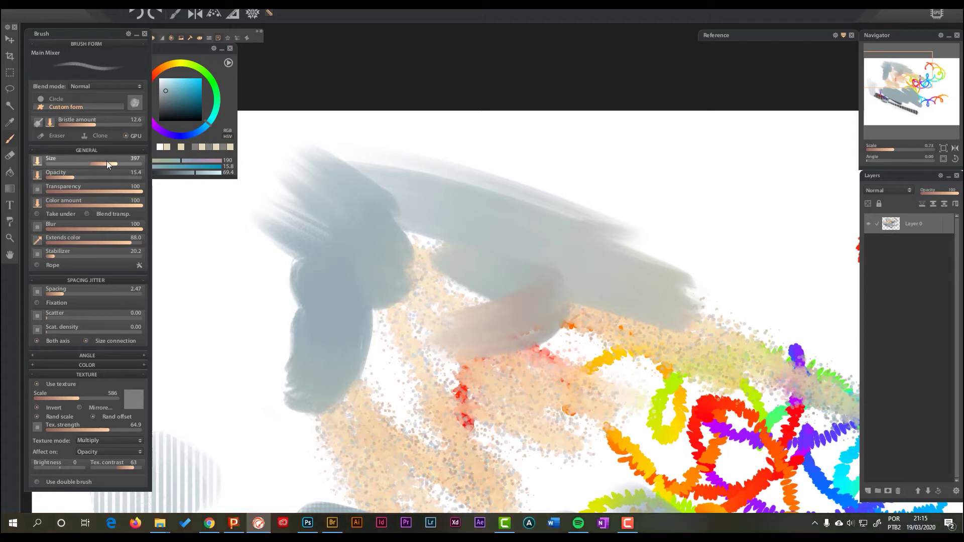
Step: Adjust the pen-pressure curve of the Main Mixer brush's size, raising its lower part and bending it back to a gradual rise
{"action": "left_click", "coordinate": [37, 162]}
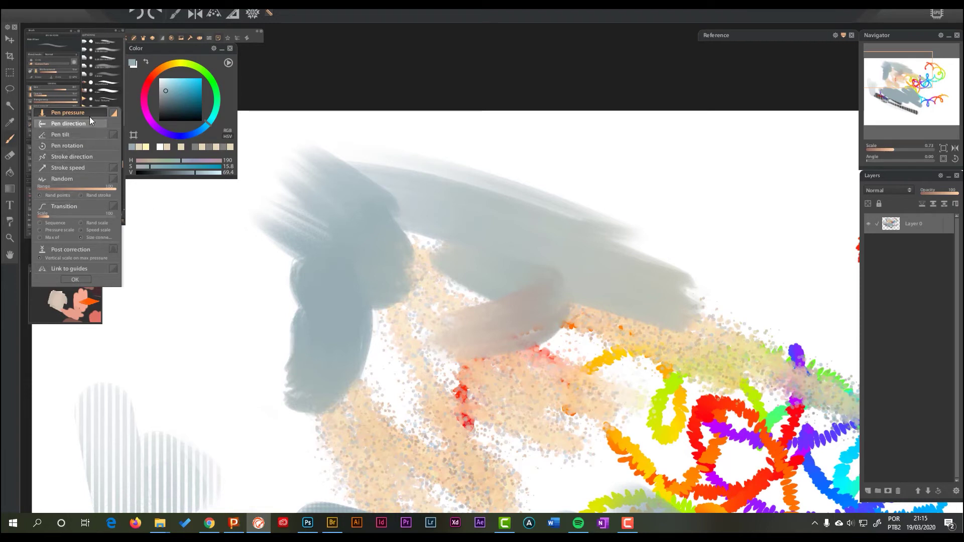
{"action": "left_click", "coordinate": [113, 112]}
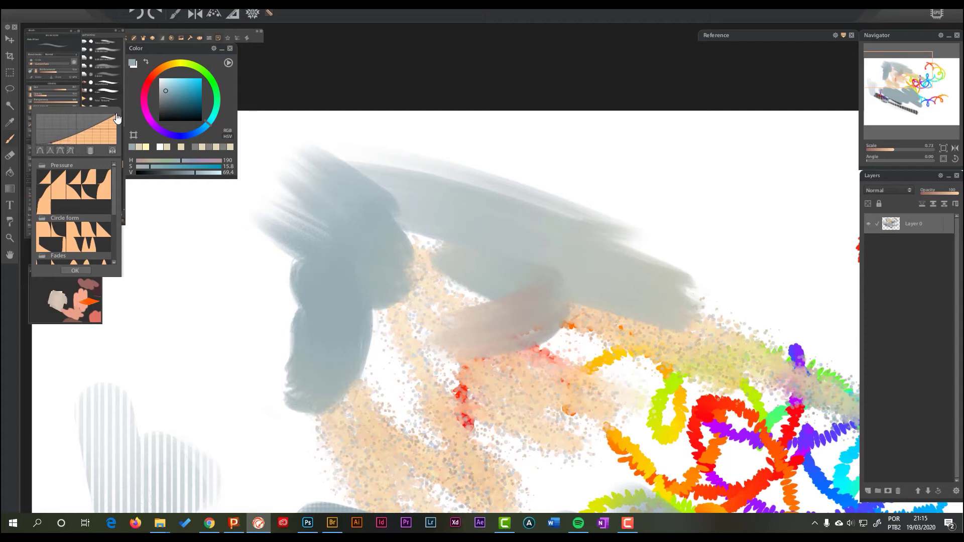
{"action": "left_click_drag", "start_coordinate": [52, 145], "coordinate": [57, 130]}
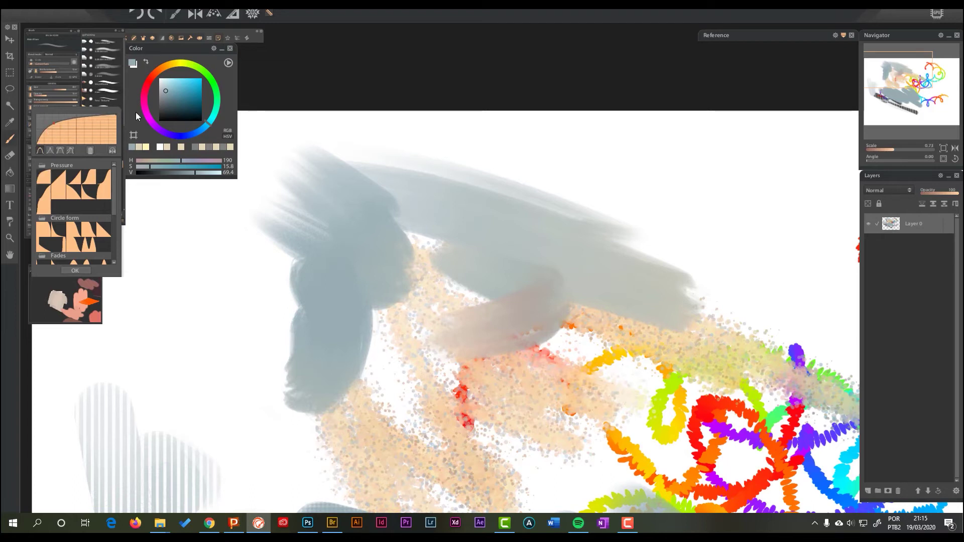
{"action": "left_click_drag", "start_coordinate": [55, 126], "coordinate": [59, 140]}
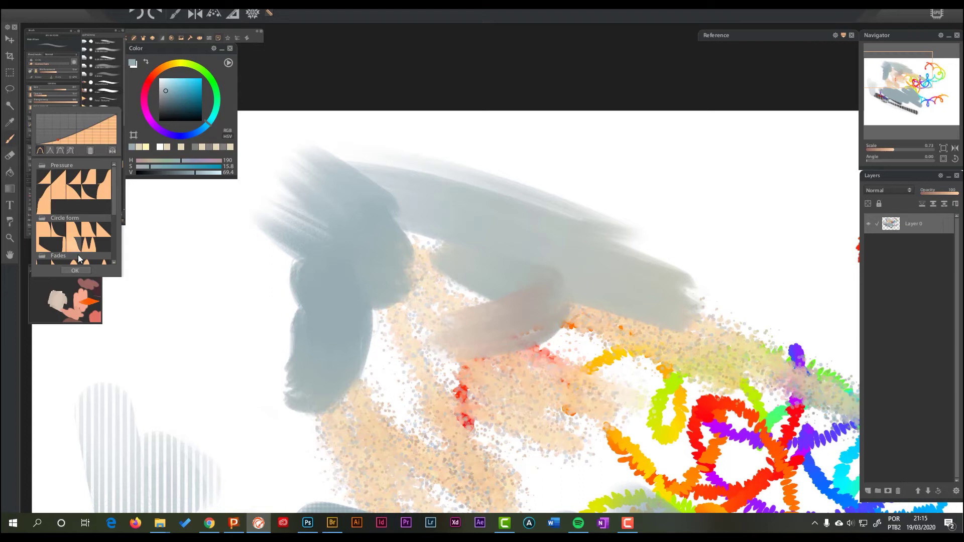
{"action": "left_click", "coordinate": [75, 271]}
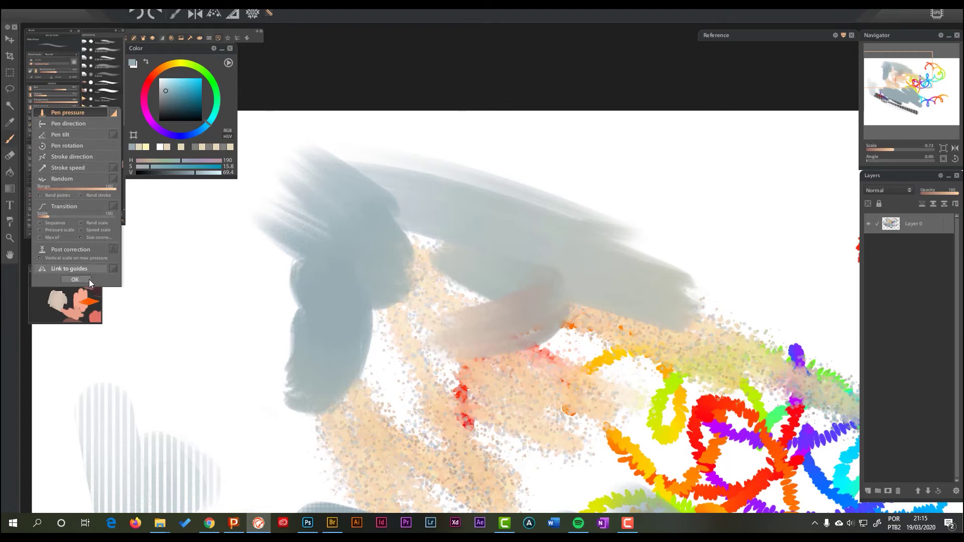
{"action": "left_click", "coordinate": [76, 279]}
Step: Blend grey-blue Main Mixer strokes across the tan speckles and out along the upper arc toward the rainbow scribbles
{"action": "mouse_move", "coordinate": [273, 242]}
{"action": "left_mouse_down"}
{"action": "mouse_move", "coordinate": [296, 296]}
{"action": "mouse_move", "coordinate": [268, 314]}
{"action": "mouse_move", "coordinate": [187, 229]}
{"action": "mouse_move", "coordinate": [277, 265]}
{"action": "mouse_move", "coordinate": [280, 368]}
{"action": "mouse_move", "coordinate": [360, 466]}
{"action": "mouse_move", "coordinate": [438, 320]}
{"action": "mouse_move", "coordinate": [435, 416]}
{"action": "left_mouse_up"}
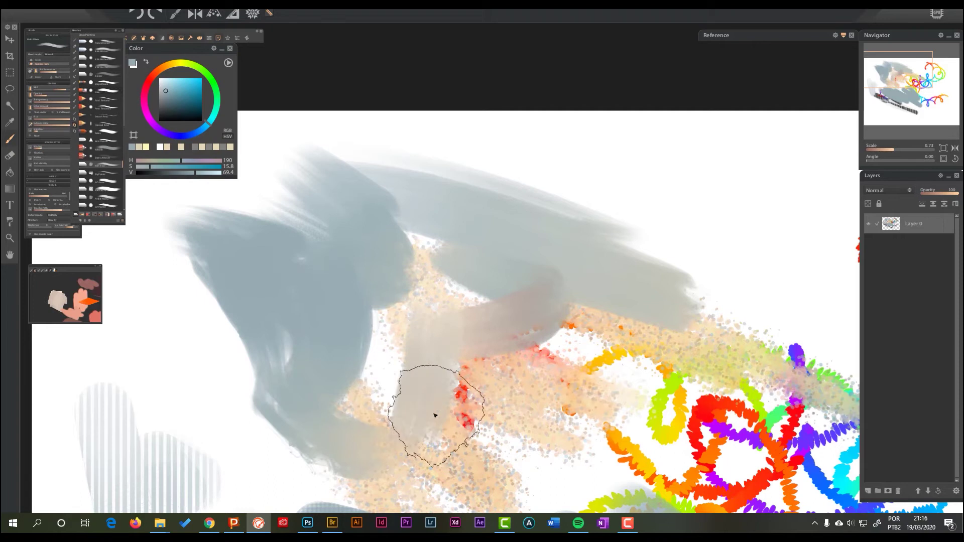
{"action": "left_click_drag", "start_coordinate": [549, 331], "coordinate": [609, 393]}
{"action": "left_click_drag", "start_coordinate": [458, 239], "coordinate": [605, 383]}
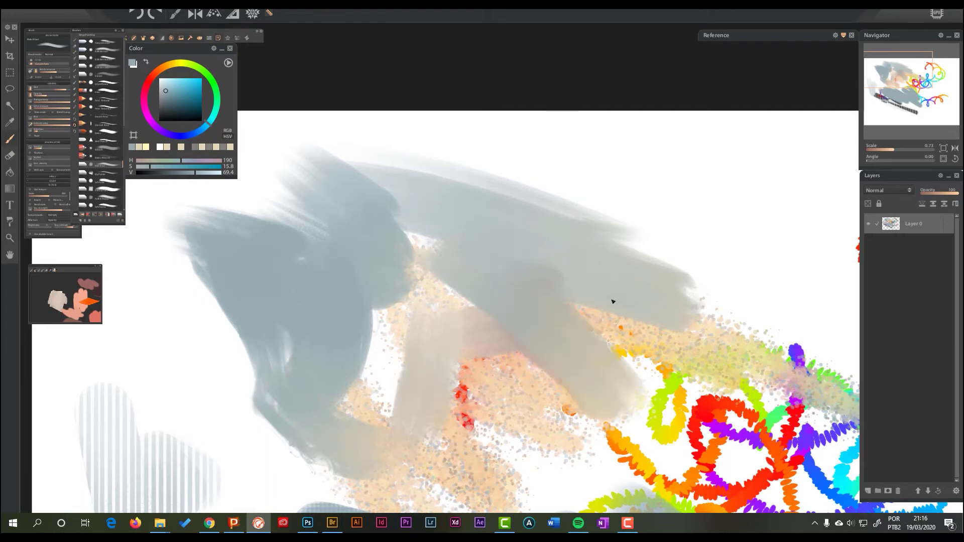
{"action": "mouse_move", "coordinate": [778, 346]}
{"action": "left_mouse_down"}
{"action": "mouse_move", "coordinate": [495, 178]}
{"action": "mouse_move", "coordinate": [462, 172]}
{"action": "left_mouse_up"}
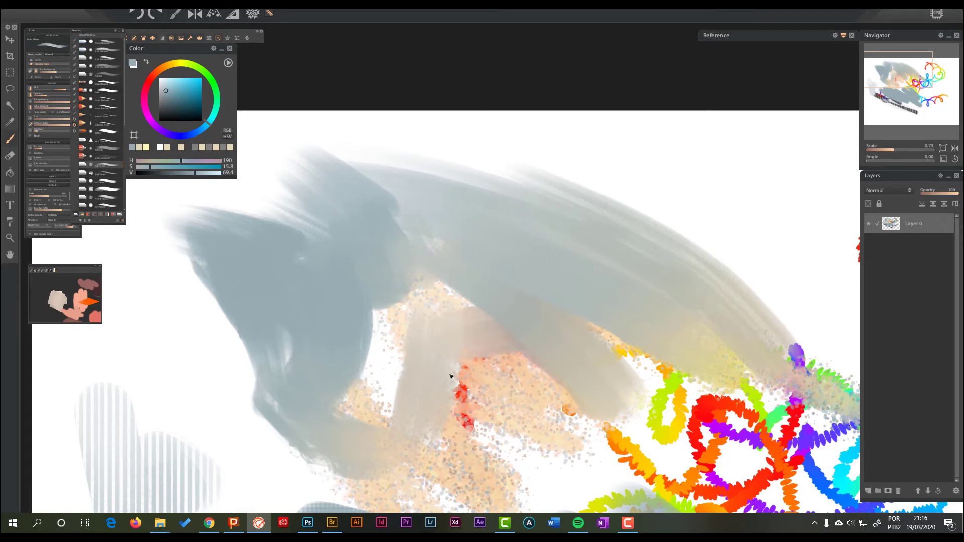
{"action": "mouse_move", "coordinate": [450, 376]}
{"action": "left_mouse_down"}
{"action": "mouse_move", "coordinate": [472, 421]}
{"action": "mouse_move", "coordinate": [517, 354]}
{"action": "left_mouse_up"}
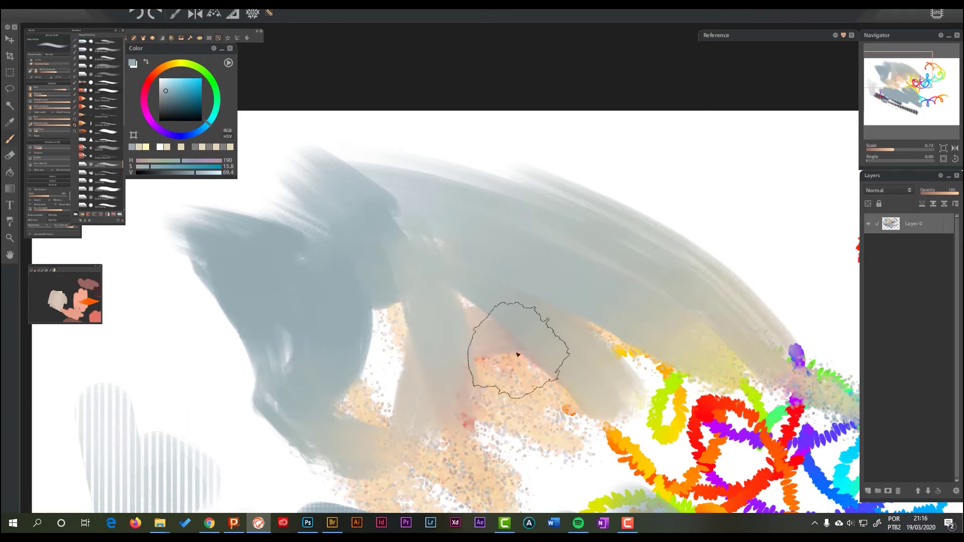
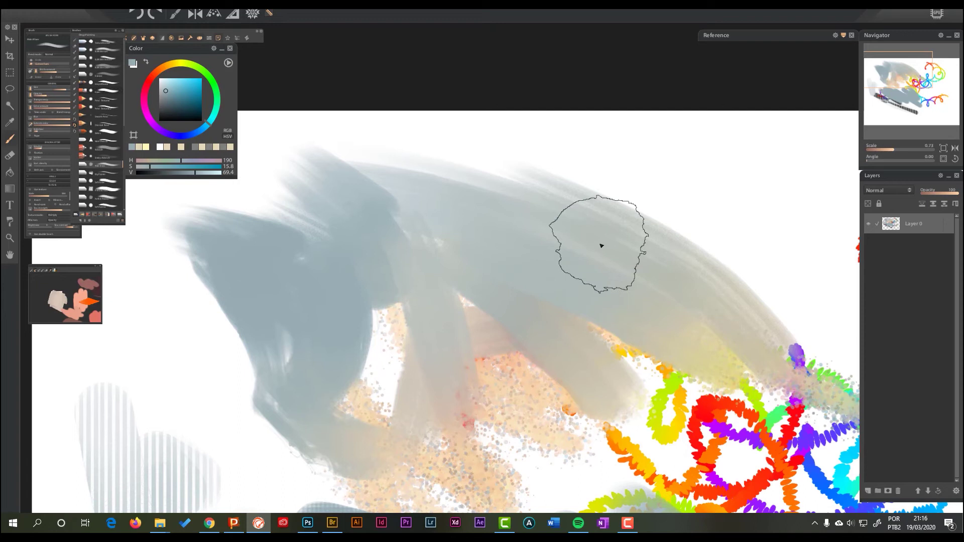
Step: Smear the remaining tan speckles and the orange, yellow and red scribbles into the grey-blue paint with the Main Mixer brush
{"action": "mouse_move", "coordinate": [465, 247]}
{"action": "left_mouse_down"}
{"action": "mouse_move", "coordinate": [458, 293]}
{"action": "mouse_move", "coordinate": [440, 273]}
{"action": "mouse_move", "coordinate": [516, 405]}
{"action": "mouse_move", "coordinate": [428, 249]}
{"action": "mouse_move", "coordinate": [503, 357]}
{"action": "mouse_move", "coordinate": [472, 390]}
{"action": "mouse_move", "coordinate": [432, 386]}
{"action": "mouse_move", "coordinate": [346, 234]}
{"action": "mouse_move", "coordinate": [393, 378]}
{"action": "mouse_move", "coordinate": [372, 413]}
{"action": "mouse_move", "coordinate": [364, 293]}
{"action": "left_mouse_up"}
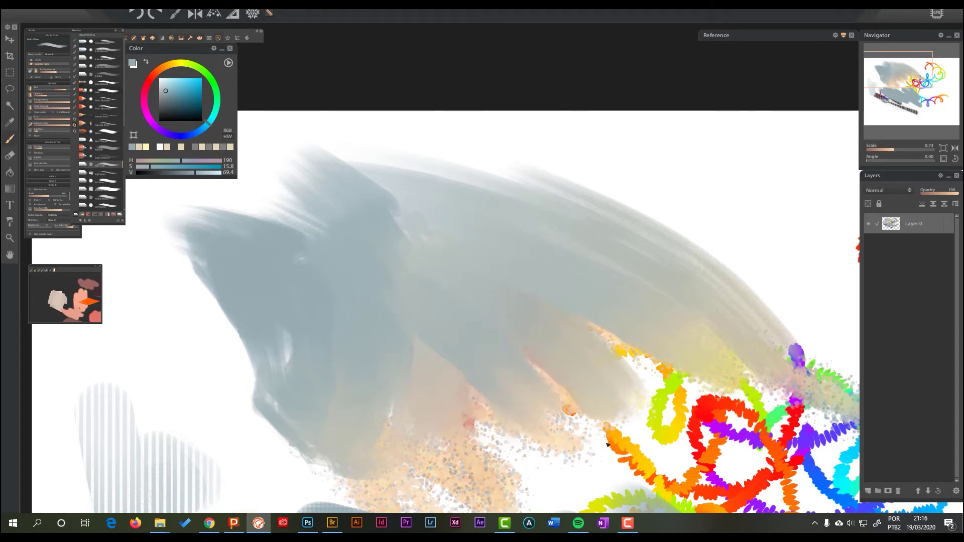
{"action": "left_click_drag", "start_coordinate": [664, 422], "coordinate": [603, 344]}
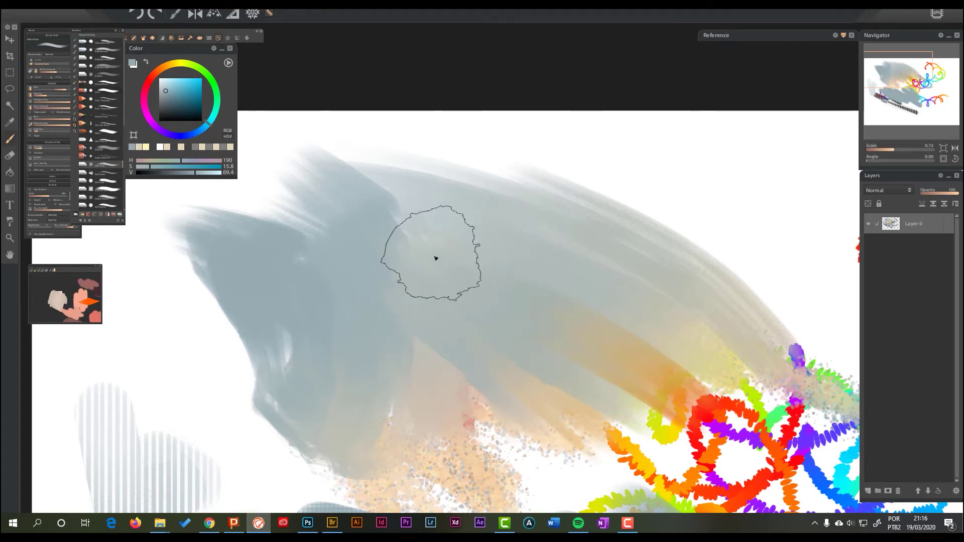
{"action": "left_click_drag", "start_coordinate": [688, 398], "coordinate": [596, 398]}
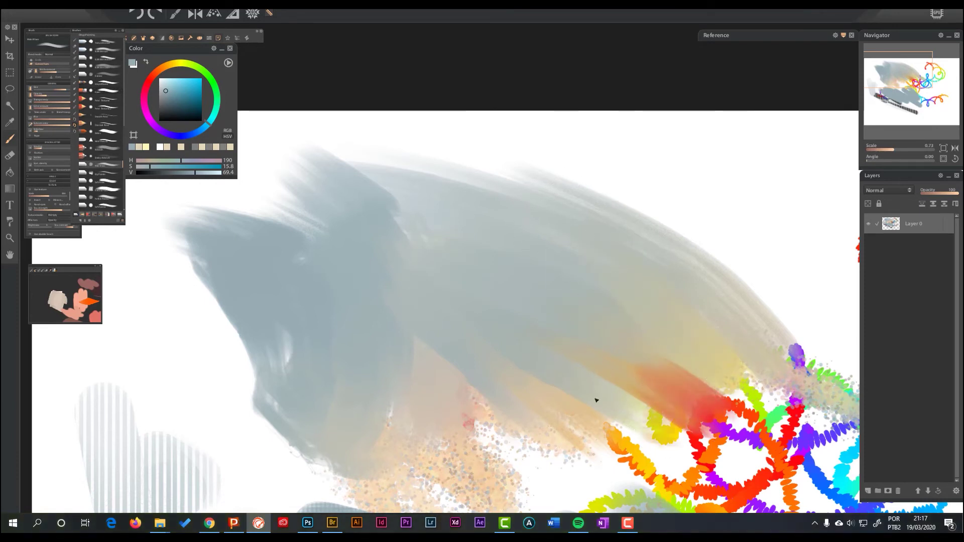
{"action": "left_click_drag", "start_coordinate": [713, 402], "coordinate": [575, 415]}
{"action": "left_click_drag", "start_coordinate": [668, 436], "coordinate": [538, 441]}
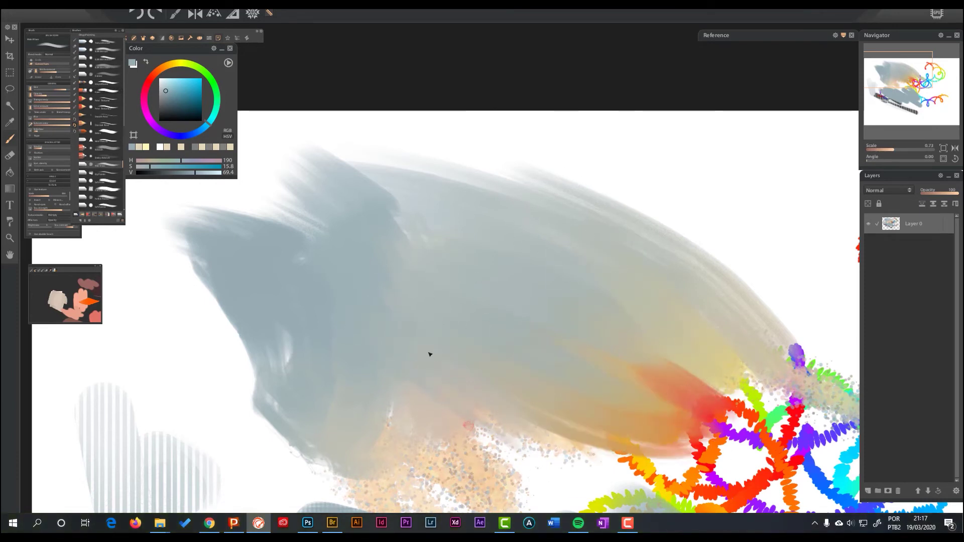
Step: Extend the grey-blue Main Mixer strokes along the painted area's upper edge and out past its left side
{"action": "mouse_move", "coordinate": [333, 164]}
{"action": "left_mouse_down"}
{"action": "mouse_move", "coordinate": [375, 166]}
{"action": "mouse_move", "coordinate": [637, 248]}
{"action": "left_mouse_up"}
{"action": "left_click_drag", "start_coordinate": [778, 309], "coordinate": [585, 174]}
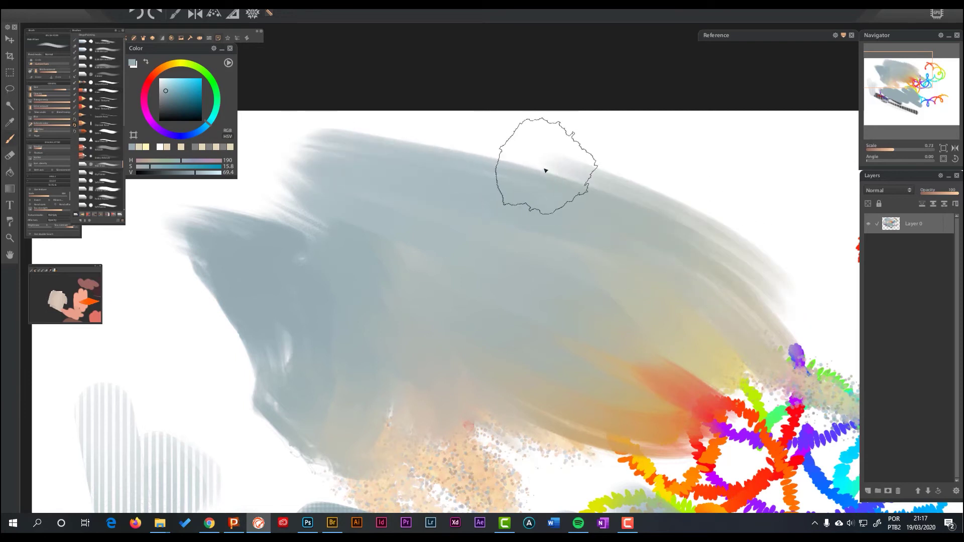
{"action": "mouse_move", "coordinate": [189, 276]}
{"action": "left_mouse_down"}
{"action": "mouse_move", "coordinate": [238, 441]}
{"action": "mouse_move", "coordinate": [214, 290]}
{"action": "mouse_move", "coordinate": [232, 353]}
{"action": "mouse_move", "coordinate": [333, 459]}
{"action": "mouse_move", "coordinate": [241, 416]}
{"action": "mouse_move", "coordinate": [157, 285]}
{"action": "mouse_move", "coordinate": [205, 414]}
{"action": "mouse_move", "coordinate": [275, 470]}
{"action": "mouse_move", "coordinate": [236, 456]}
{"action": "mouse_move", "coordinate": [153, 301]}
{"action": "left_mouse_up"}
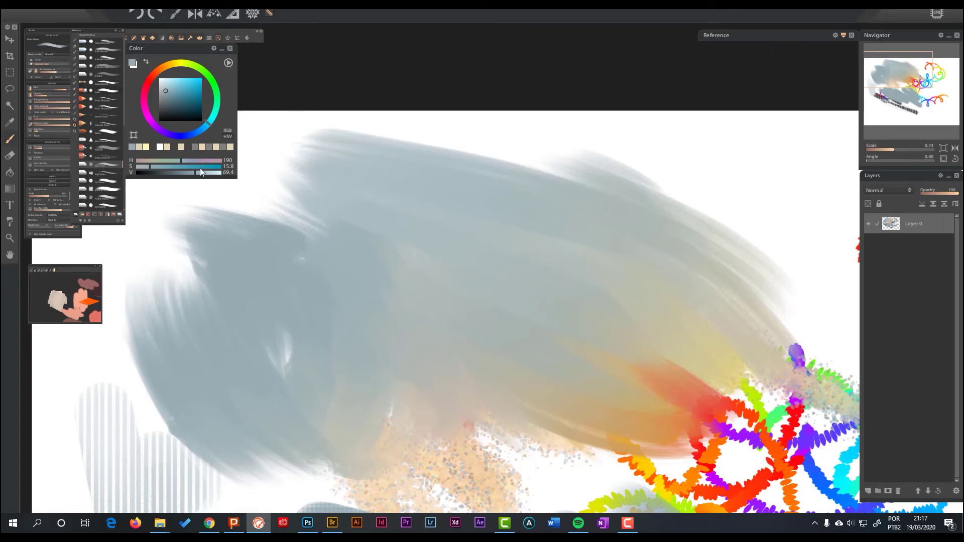
Step: Examine the Main Mixer brush's settings, including the Use double brush option
{"action": "mouse_move", "coordinate": [101, 162]}
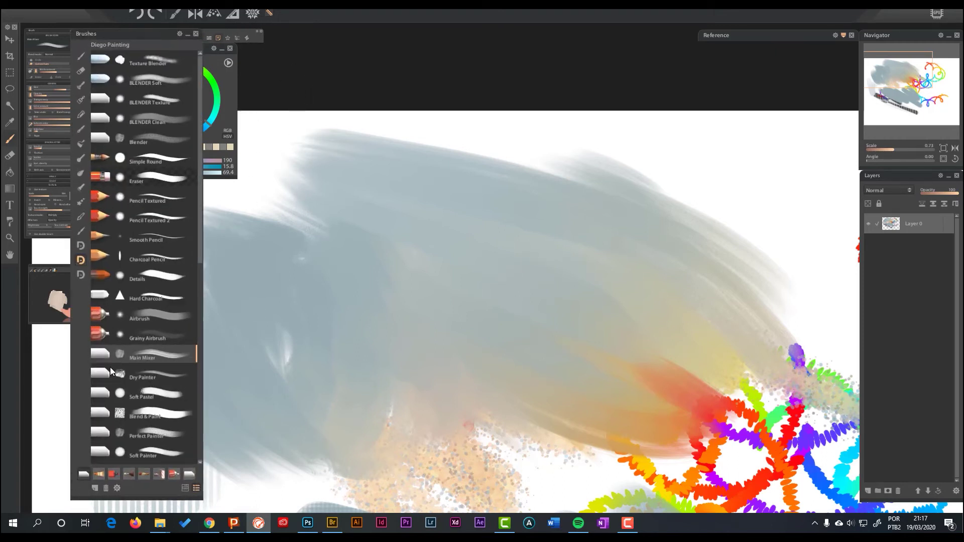
{"action": "mouse_move", "coordinate": [66, 218]}
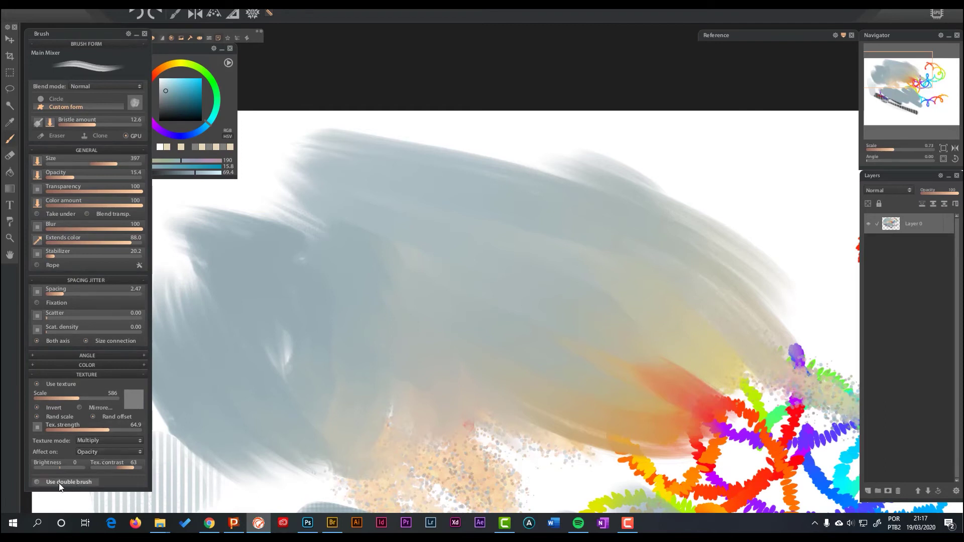
{"action": "mouse_move", "coordinate": [78, 187]}
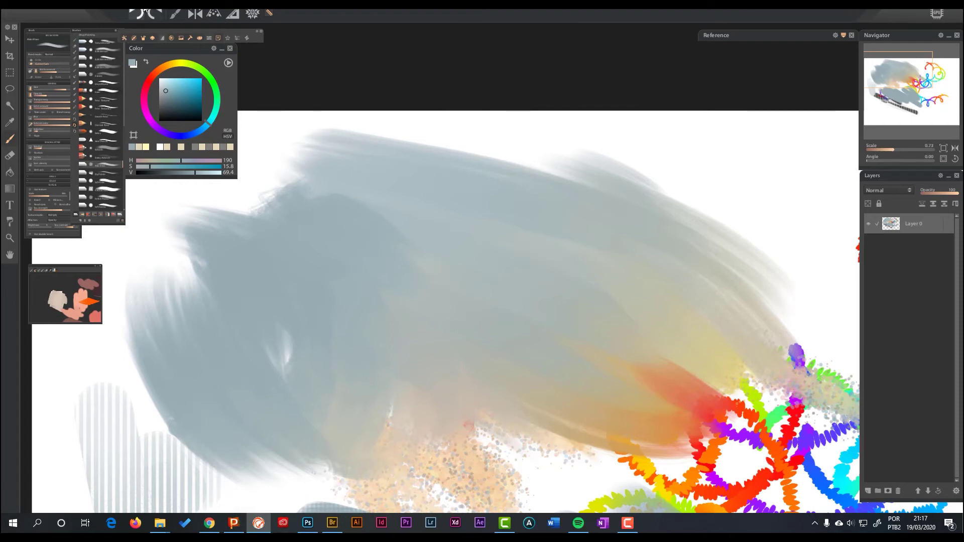
{"action": "mouse_move", "coordinate": [59, 315]}
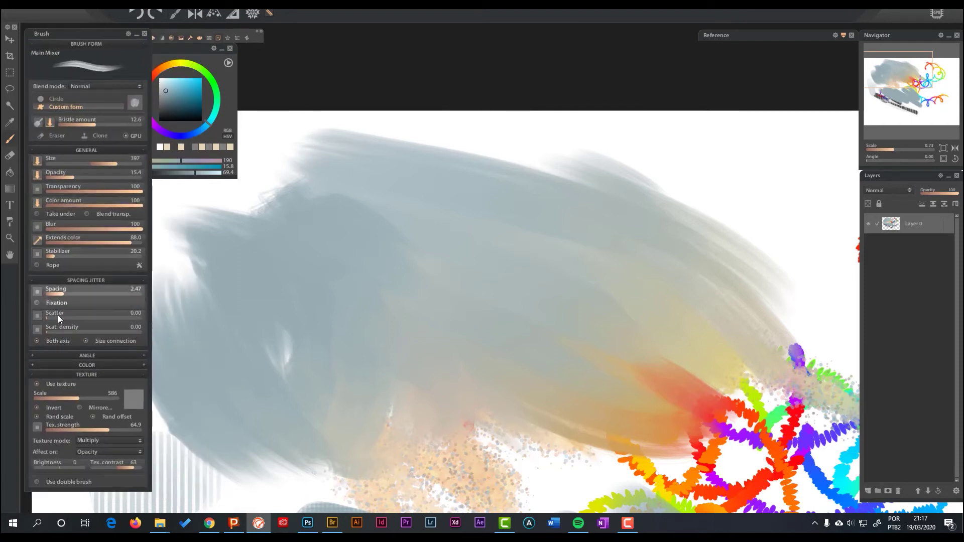
{"action": "left_click", "coordinate": [90, 481]}
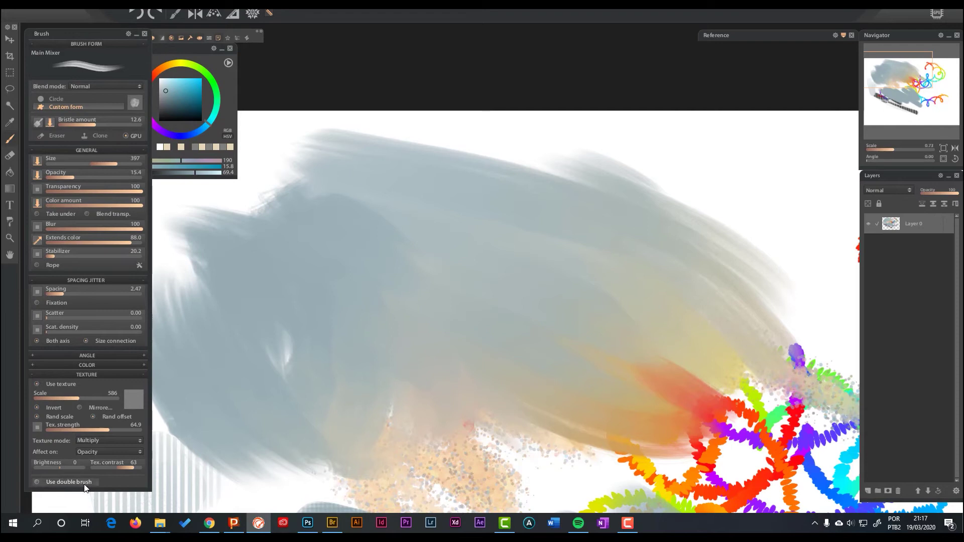
Step: Switch to the Canvas Blender brush, enlarge it and blend grey-blue strokes over the painted area's upper-right edge
{"action": "mouse_move", "coordinate": [118, 191]}
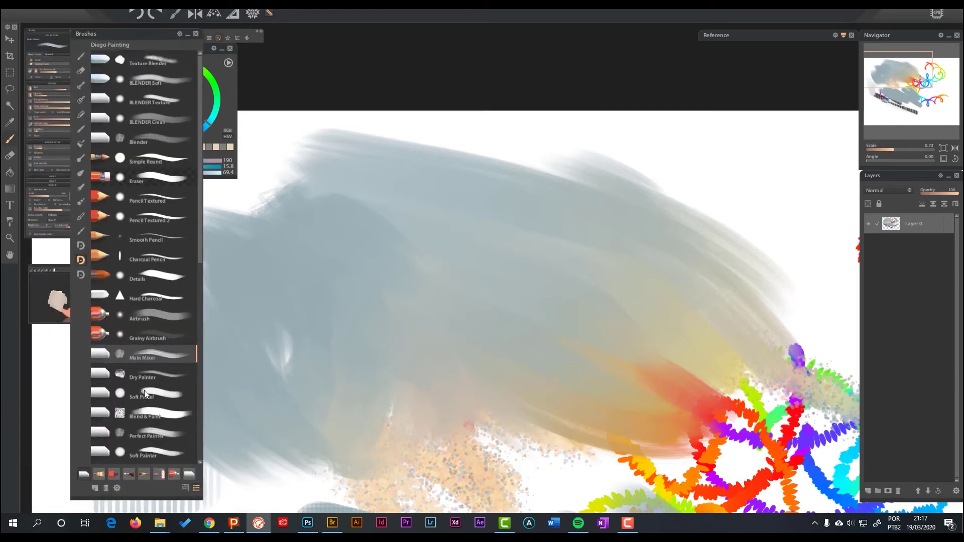
{"action": "scroll", "coordinate": [139, 225], "scroll_direction": "down", "scroll_amount": 5}
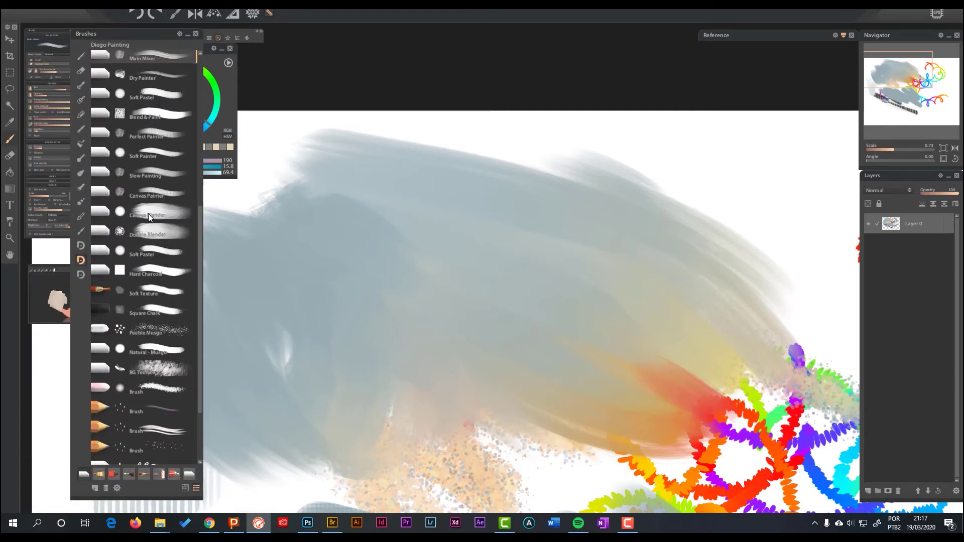
{"action": "key", "text": "bracketright"}
{"action": "key", "text": "bracketright"}
{"action": "key", "text": "bracketright"}
{"action": "mouse_move", "coordinate": [677, 197]}
{"action": "left_mouse_down"}
{"action": "mouse_move", "coordinate": [571, 159]}
{"action": "mouse_move", "coordinate": [788, 295]}
{"action": "mouse_move", "coordinate": [709, 203]}
{"action": "mouse_move", "coordinate": [725, 195]}
{"action": "mouse_move", "coordinate": [734, 269]}
{"action": "mouse_move", "coordinate": [790, 370]}
{"action": "mouse_move", "coordinate": [730, 236]}
{"action": "mouse_move", "coordinate": [760, 265]}
{"action": "mouse_move", "coordinate": [792, 391]}
{"action": "left_mouse_up"}
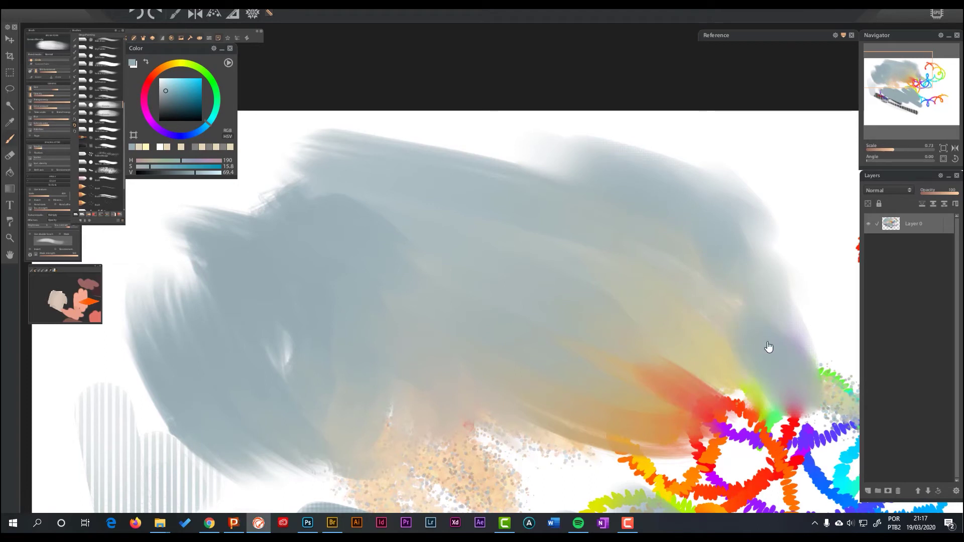
{"action": "left_click_drag", "start_coordinate": [767, 348], "coordinate": [592, 197]}
{"action": "mouse_move", "coordinate": [727, 270]}
{"action": "left_mouse_down"}
{"action": "mouse_move", "coordinate": [652, 206]}
{"action": "mouse_move", "coordinate": [607, 139]}
{"action": "mouse_move", "coordinate": [728, 282]}
{"action": "mouse_move", "coordinate": [677, 255]}
{"action": "mouse_move", "coordinate": [680, 282]}
{"action": "mouse_move", "coordinate": [558, 250]}
{"action": "mouse_move", "coordinate": [467, 195]}
{"action": "left_mouse_up"}
Step: Set the colour to bright green (H 99, S 100, V 83.8) and paint Canvas Blender strokes over the grey, orange and rainbow areas
{"action": "left_click", "coordinate": [203, 71]}
{"action": "left_click", "coordinate": [201, 84]}
{"action": "mouse_move", "coordinate": [740, 295]}
{"action": "left_mouse_down"}
{"action": "mouse_move", "coordinate": [666, 205]}
{"action": "mouse_move", "coordinate": [747, 278]}
{"action": "mouse_move", "coordinate": [602, 110]}
{"action": "mouse_move", "coordinate": [667, 200]}
{"action": "mouse_move", "coordinate": [661, 230]}
{"action": "left_mouse_up"}
{"action": "mouse_move", "coordinate": [699, 286]}
{"action": "left_mouse_down"}
{"action": "mouse_move", "coordinate": [664, 305]}
{"action": "mouse_move", "coordinate": [525, 238]}
{"action": "mouse_move", "coordinate": [674, 315]}
{"action": "left_mouse_up"}
{"action": "mouse_move", "coordinate": [613, 282]}
{"action": "left_mouse_down"}
{"action": "mouse_move", "coordinate": [478, 105]}
{"action": "mouse_move", "coordinate": [528, 210]}
{"action": "mouse_move", "coordinate": [468, 166]}
{"action": "mouse_move", "coordinate": [507, 222]}
{"action": "mouse_move", "coordinate": [486, 67]}
{"action": "mouse_move", "coordinate": [567, 250]}
{"action": "mouse_move", "coordinate": [531, 86]}
{"action": "mouse_move", "coordinate": [609, 268]}
{"action": "mouse_move", "coordinate": [569, 219]}
{"action": "mouse_move", "coordinate": [641, 286]}
{"action": "mouse_move", "coordinate": [669, 288]}
{"action": "mouse_move", "coordinate": [595, 185]}
{"action": "mouse_move", "coordinate": [556, 90]}
{"action": "mouse_move", "coordinate": [530, 72]}
{"action": "mouse_move", "coordinate": [552, 133]}
{"action": "mouse_move", "coordinate": [540, 67]}
{"action": "mouse_move", "coordinate": [461, 101]}
{"action": "left_mouse_up"}
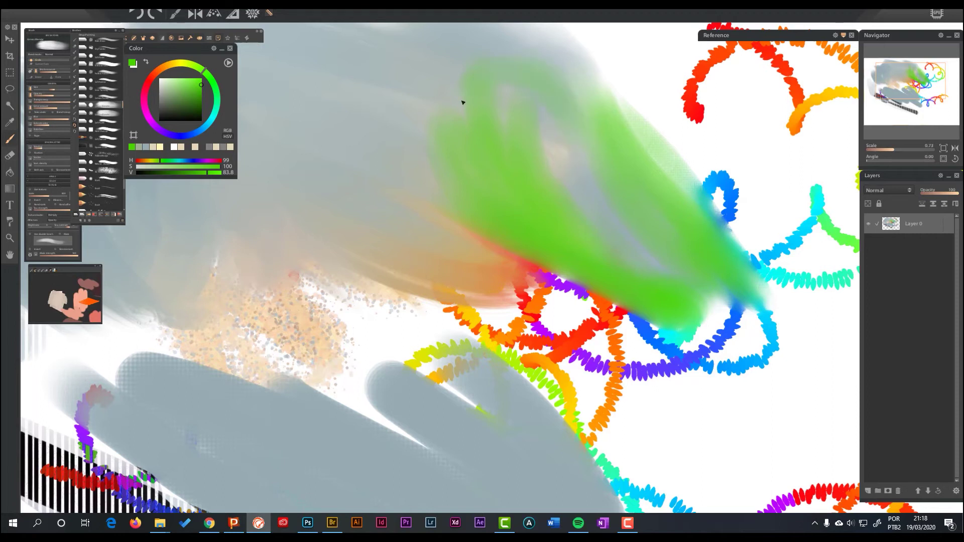
{"action": "mouse_move", "coordinate": [42, 138]}
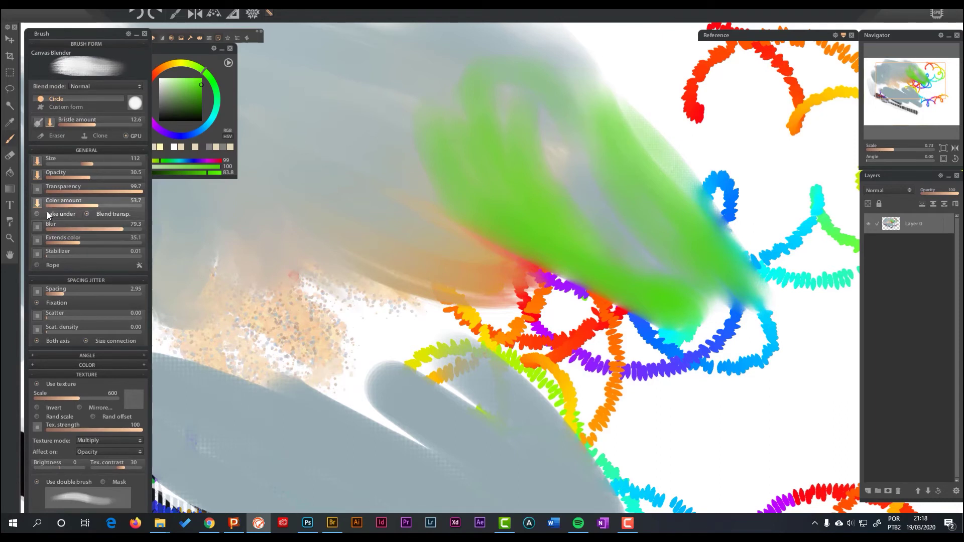
{"action": "mouse_move", "coordinate": [442, 271]}
{"action": "left_mouse_down"}
{"action": "mouse_move", "coordinate": [577, 314]}
{"action": "mouse_move", "coordinate": [306, 231]}
{"action": "mouse_move", "coordinate": [527, 328]}
{"action": "mouse_move", "coordinate": [355, 273]}
{"action": "mouse_move", "coordinate": [441, 271]}
{"action": "mouse_move", "coordinate": [487, 250]}
{"action": "mouse_move", "coordinate": [431, 197]}
{"action": "mouse_move", "coordinate": [538, 302]}
{"action": "left_mouse_up"}
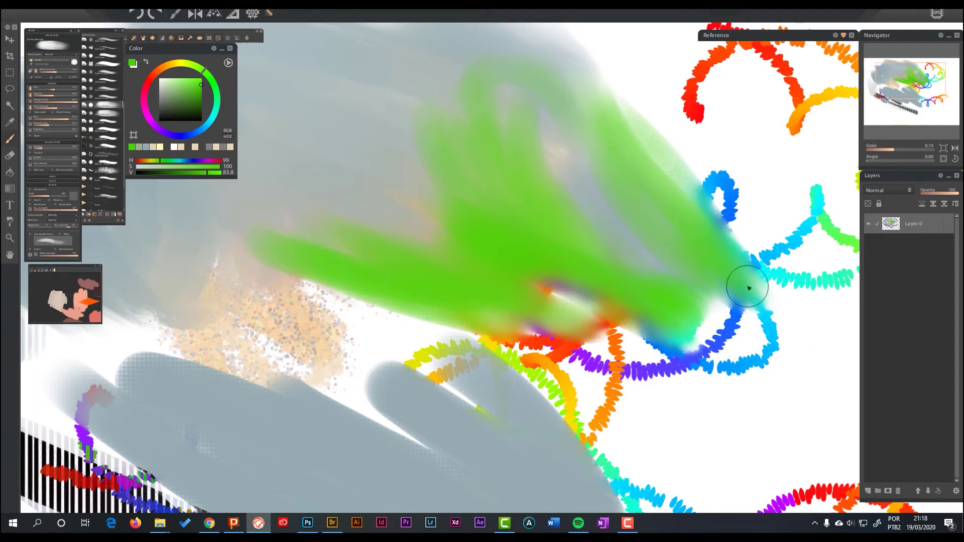
Step: Add a new layer and paint green Canvas Blender strokes on it above and to the left of the existing green
{"action": "left_click", "coordinate": [868, 490]}
{"action": "mouse_move", "coordinate": [566, 187]}
{"action": "left_mouse_down"}
{"action": "mouse_move", "coordinate": [646, 164]}
{"action": "mouse_move", "coordinate": [681, 121]}
{"action": "mouse_move", "coordinate": [693, 152]}
{"action": "mouse_move", "coordinate": [588, 198]}
{"action": "mouse_move", "coordinate": [618, 76]}
{"action": "mouse_move", "coordinate": [606, 39]}
{"action": "left_mouse_up"}
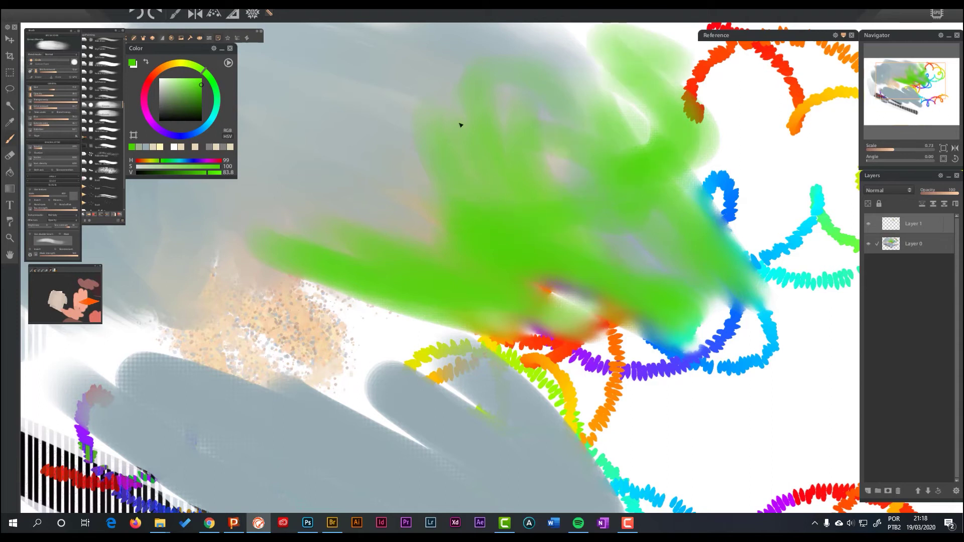
{"action": "left_click_drag", "start_coordinate": [444, 206], "coordinate": [351, 156]}
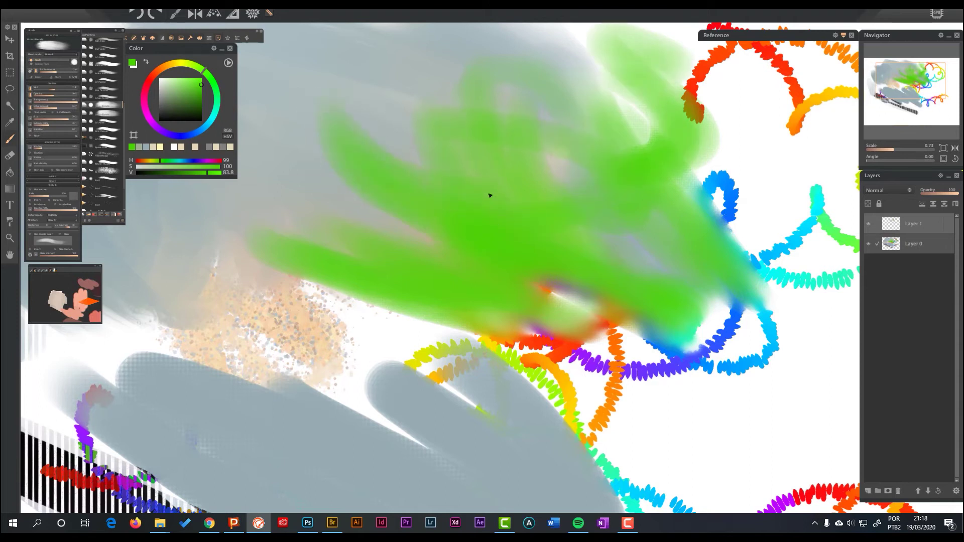
Step: Add a new brush based on Canvas Blender to the end of the Diego Painting brush set
{"action": "mouse_move", "coordinate": [60, 224]}
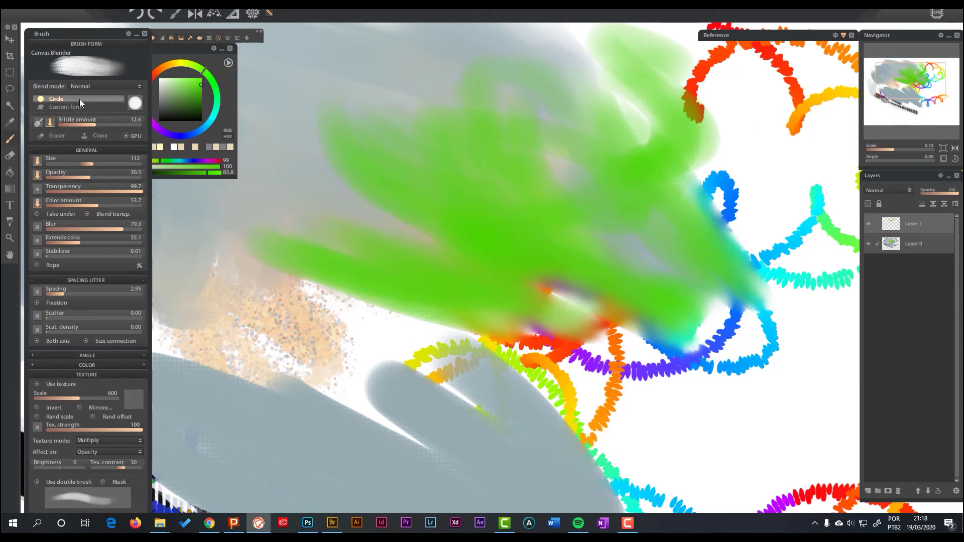
{"action": "left_click", "coordinate": [119, 106]}
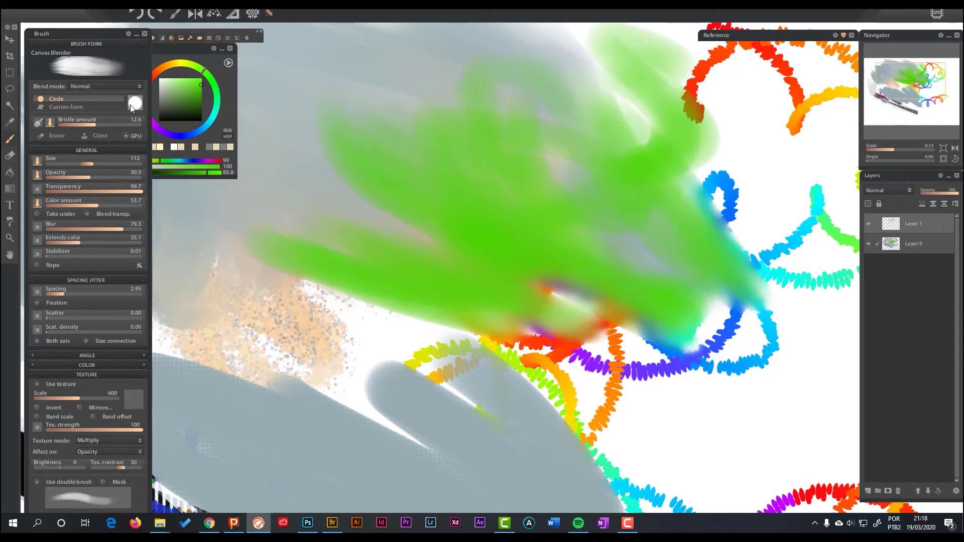
{"action": "mouse_move", "coordinate": [94, 197]}
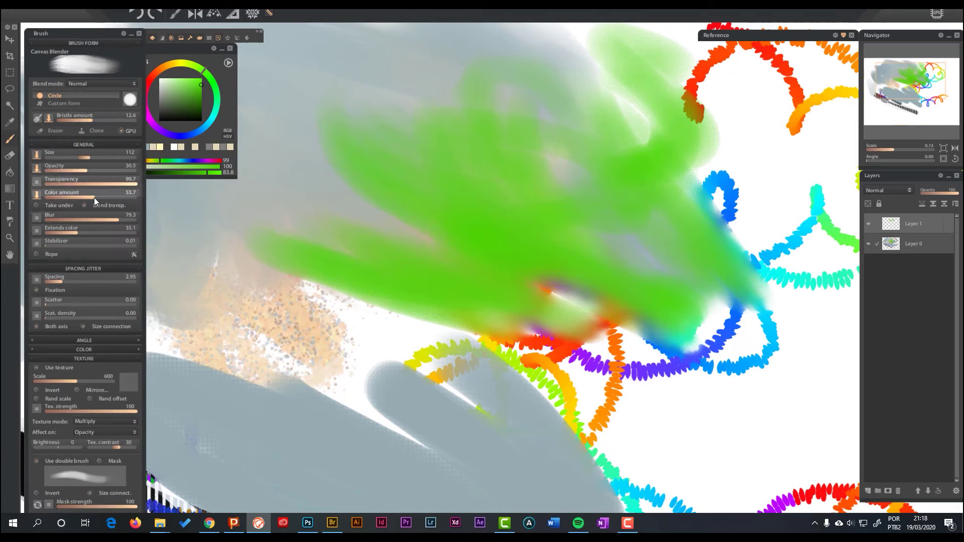
{"action": "mouse_move", "coordinate": [126, 413]}
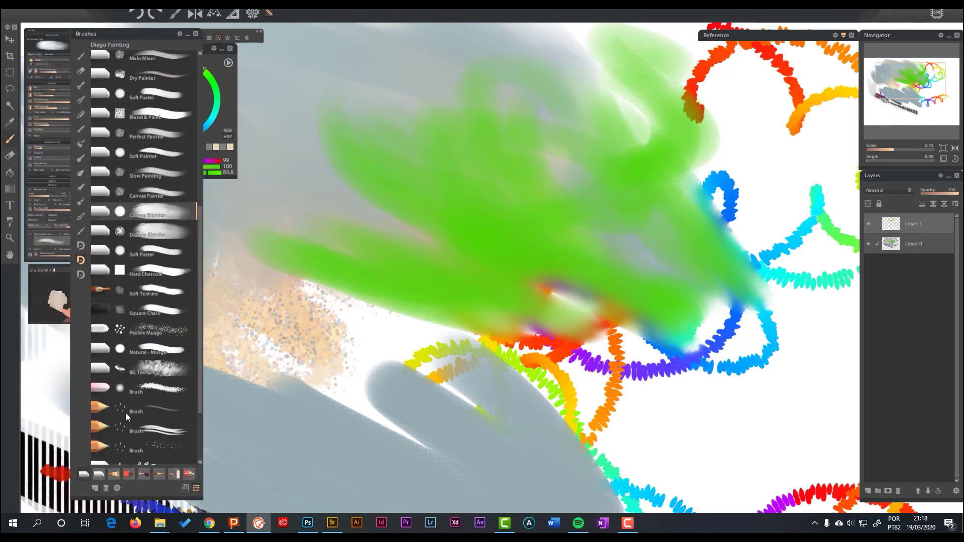
{"action": "left_click", "coordinate": [96, 487]}
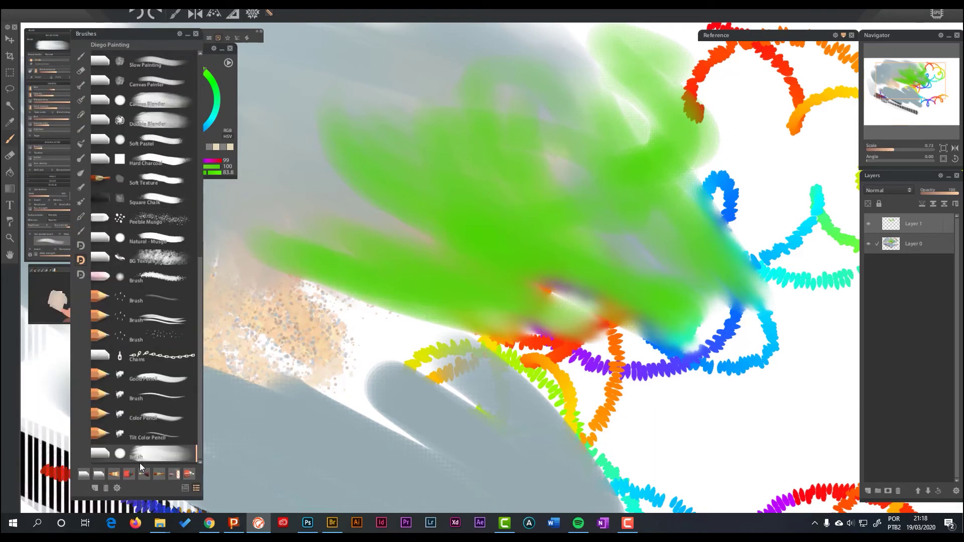
Step: Soften the new brush's circle form by reshaping its hardness graph into a gradual falloff towards the edge
{"action": "mouse_move", "coordinate": [50, 122]}
{"action": "left_click", "coordinate": [135, 107]}
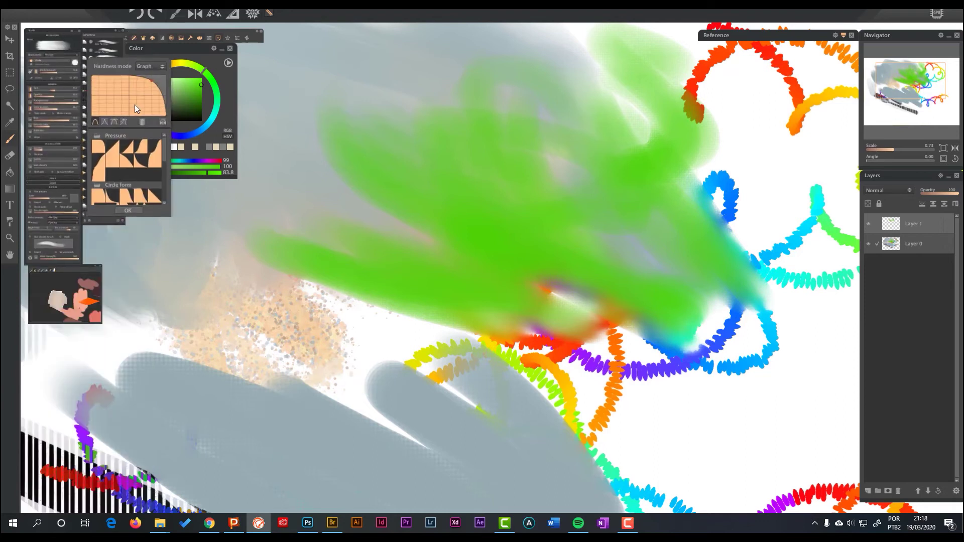
{"action": "mouse_move", "coordinate": [150, 80]}
{"action": "left_mouse_down"}
{"action": "mouse_move", "coordinate": [120, 83]}
{"action": "mouse_move", "coordinate": [133, 80]}
{"action": "left_mouse_up"}
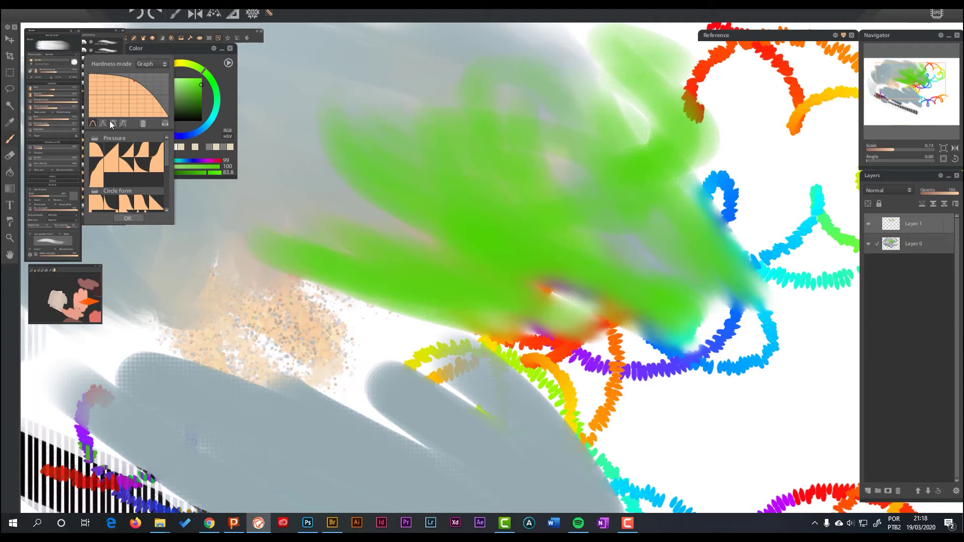
{"action": "left_click", "coordinate": [127, 218]}
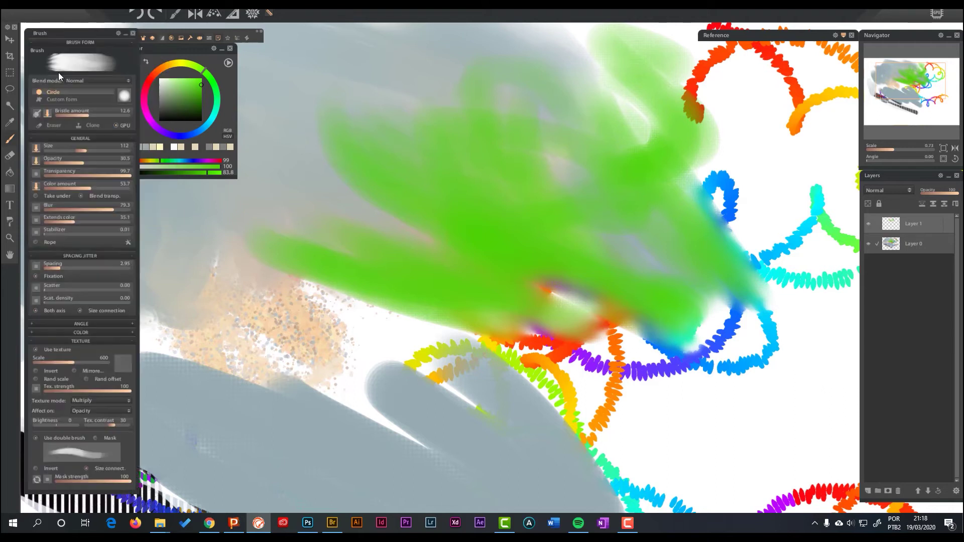
Step: Reshape the hardness graph into a dip near the centre and a peak near the edge, and paint green test strokes over the rainbow lines
{"action": "left_click", "coordinate": [132, 102]}
{"action": "mouse_move", "coordinate": [130, 80]}
{"action": "left_mouse_down"}
{"action": "mouse_move", "coordinate": [102, 102]}
{"action": "mouse_move", "coordinate": [111, 90]}
{"action": "mouse_move", "coordinate": [101, 95]}
{"action": "mouse_move", "coordinate": [115, 99]}
{"action": "mouse_move", "coordinate": [107, 90]}
{"action": "mouse_move", "coordinate": [106, 105]}
{"action": "mouse_move", "coordinate": [146, 76]}
{"action": "left_mouse_up"}
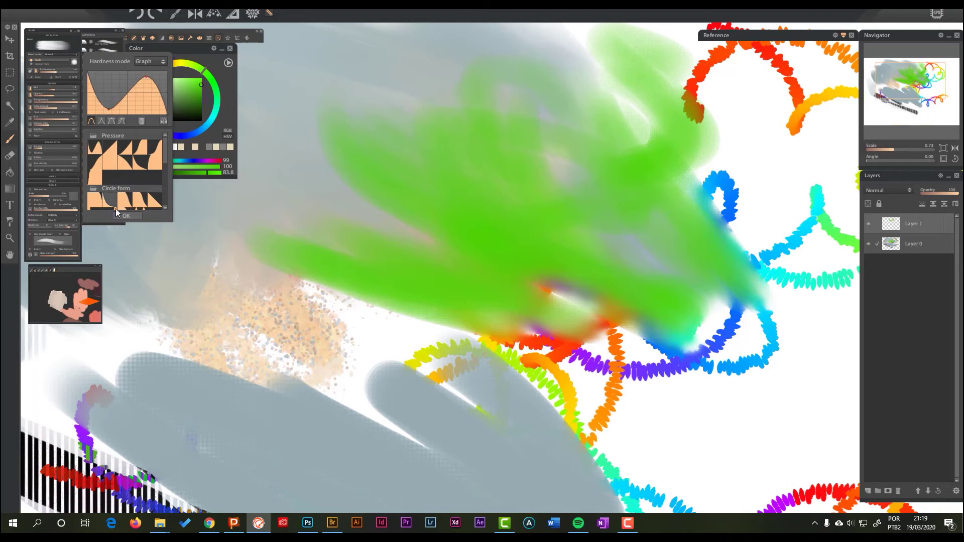
{"action": "left_click", "coordinate": [123, 215]}
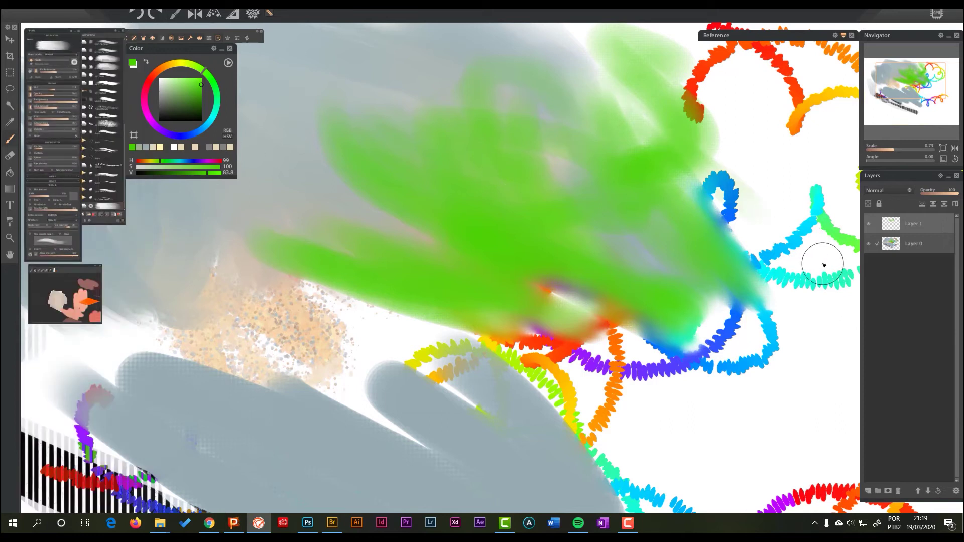
{"action": "mouse_move", "coordinate": [708, 167]}
{"action": "left_mouse_down"}
{"action": "mouse_move", "coordinate": [809, 378]}
{"action": "mouse_move", "coordinate": [783, 402]}
{"action": "mouse_move", "coordinate": [693, 442]}
{"action": "mouse_move", "coordinate": [634, 364]}
{"action": "mouse_move", "coordinate": [693, 433]}
{"action": "mouse_move", "coordinate": [562, 354]}
{"action": "left_mouse_up"}
Step: Switch the brush to a custom form and select the round halftone dot pattern from the dots forms
{"action": "mouse_move", "coordinate": [37, 103]}
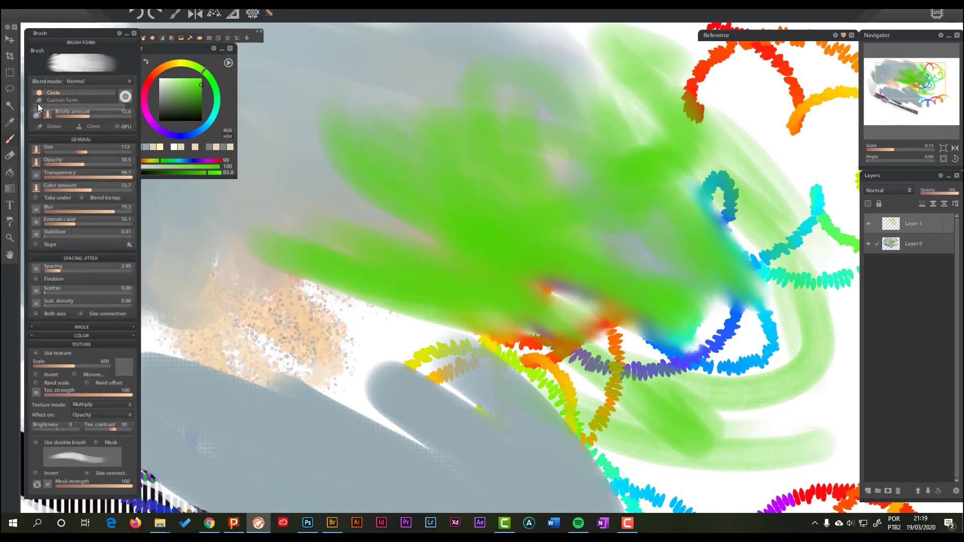
{"action": "left_click", "coordinate": [66, 107]}
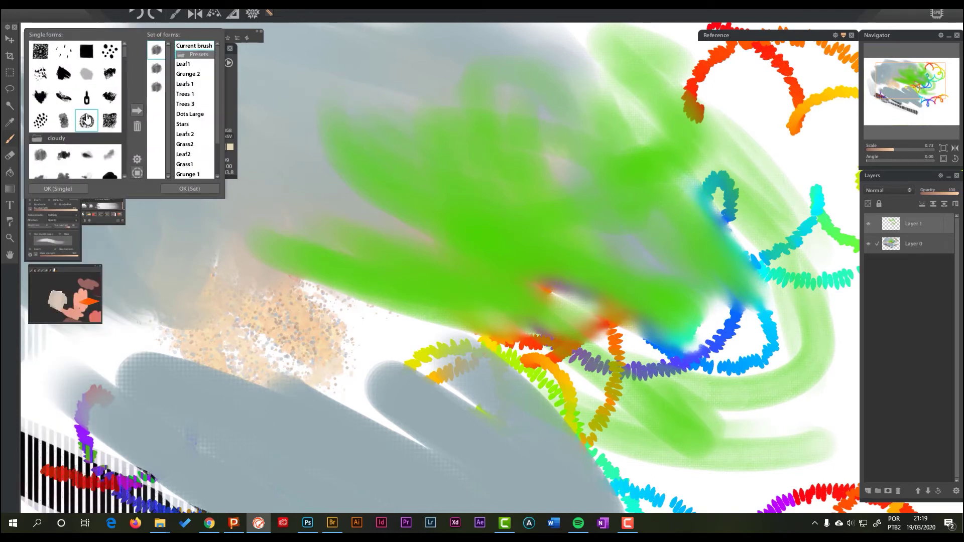
{"action": "scroll", "coordinate": [66, 96], "scroll_direction": "down", "scroll_amount": 6}
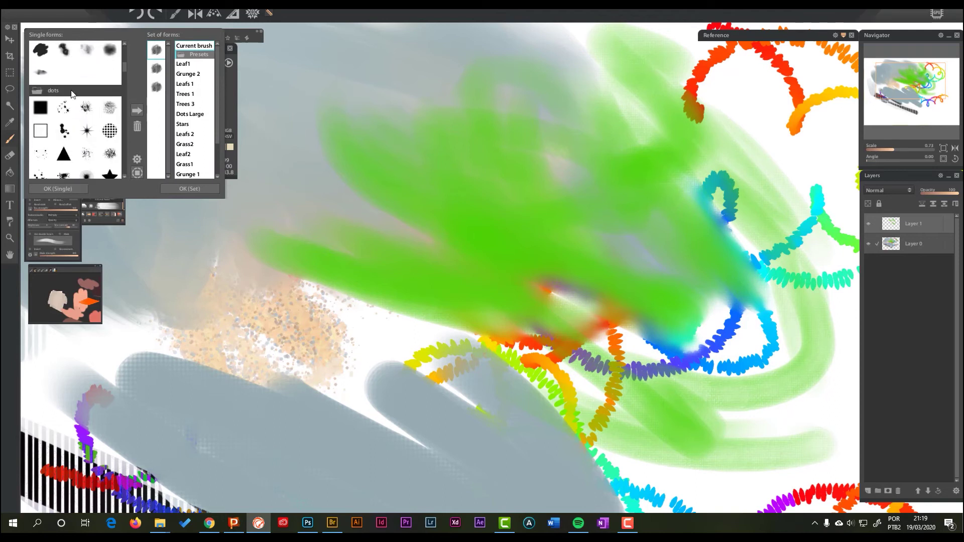
{"action": "left_click", "coordinate": [109, 79]}
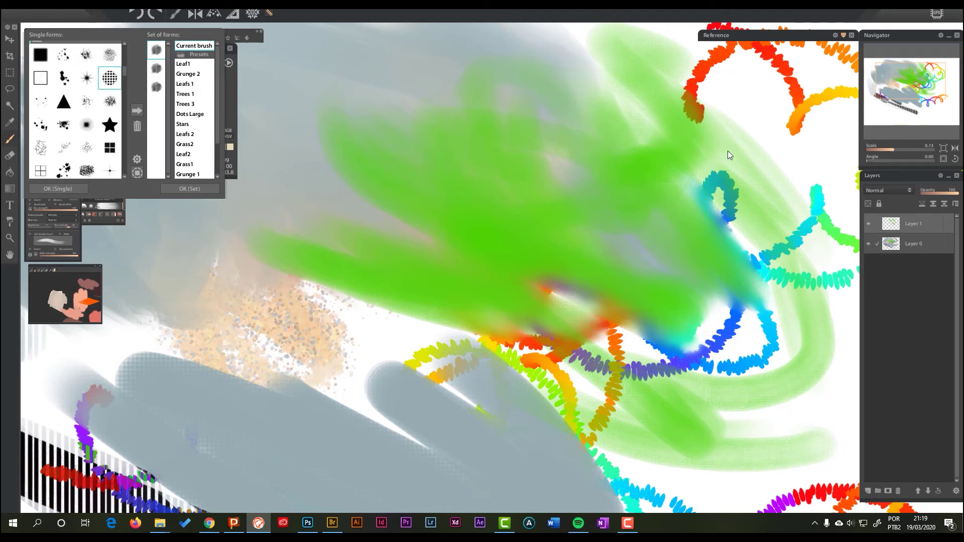
Step: Switch the brush's custom form from a single form to the set of cloudy forms
{"action": "key", "text": "Escape"}
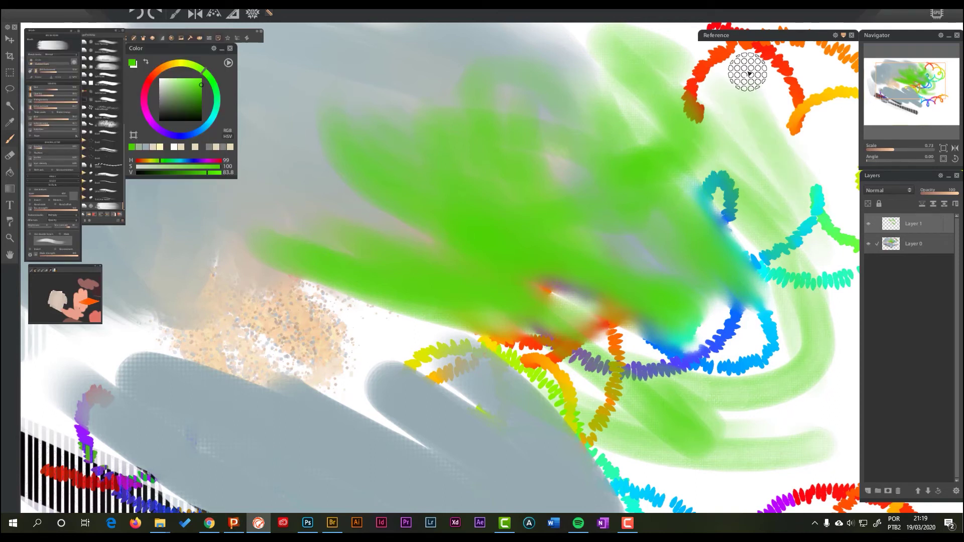
{"action": "mouse_move", "coordinate": [70, 82]}
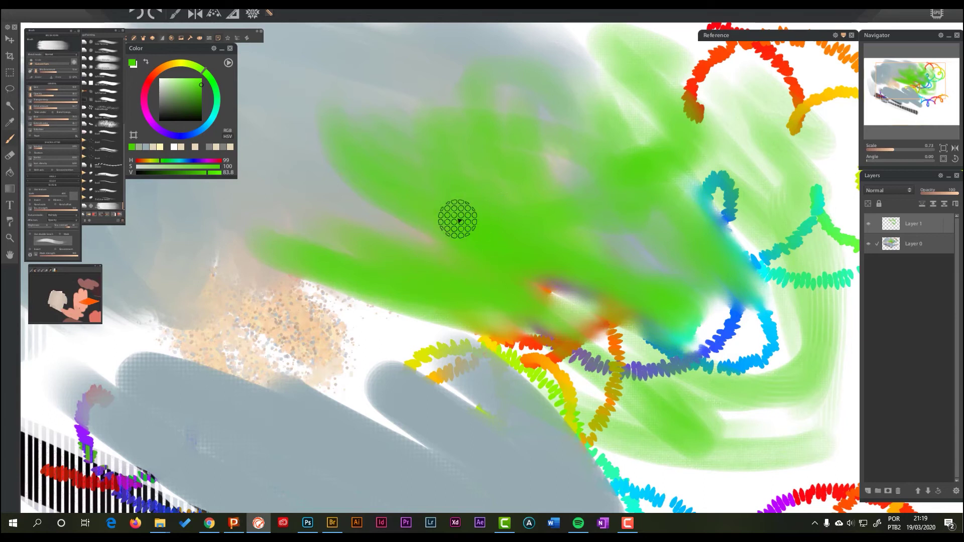
{"action": "mouse_move", "coordinate": [83, 126]}
{"action": "mouse_move", "coordinate": [45, 105]}
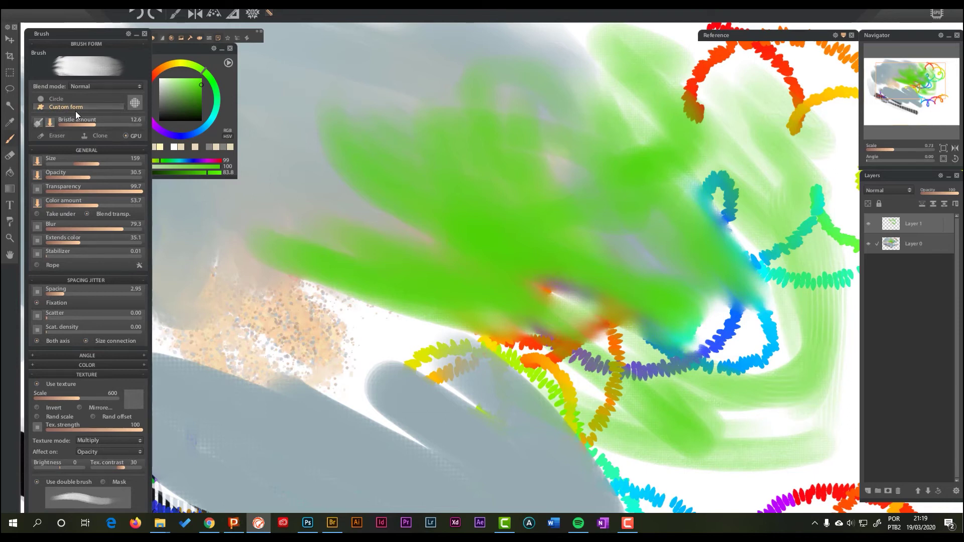
{"action": "left_click", "coordinate": [105, 108]}
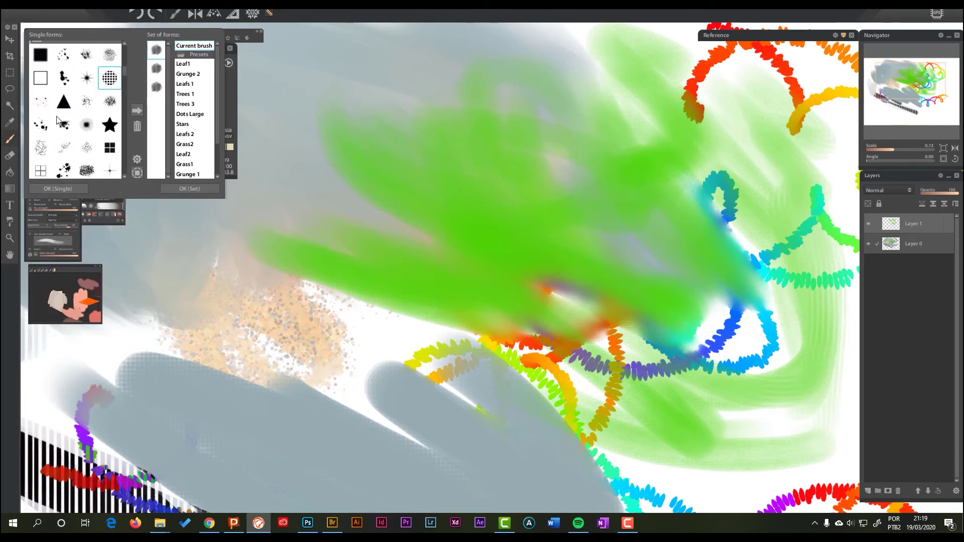
{"action": "scroll", "coordinate": [92, 104], "scroll_direction": "down", "scroll_amount": 10}
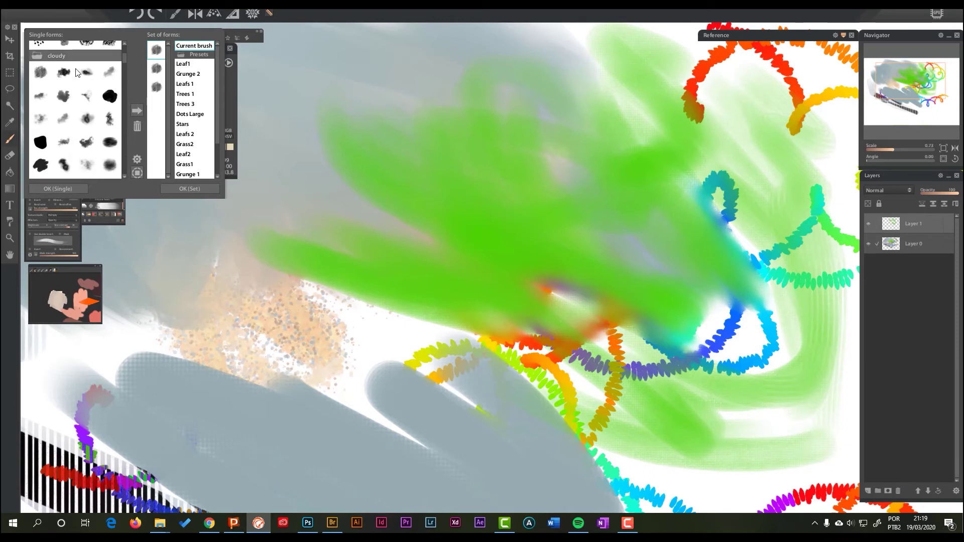
{"action": "left_click", "coordinate": [42, 152]}
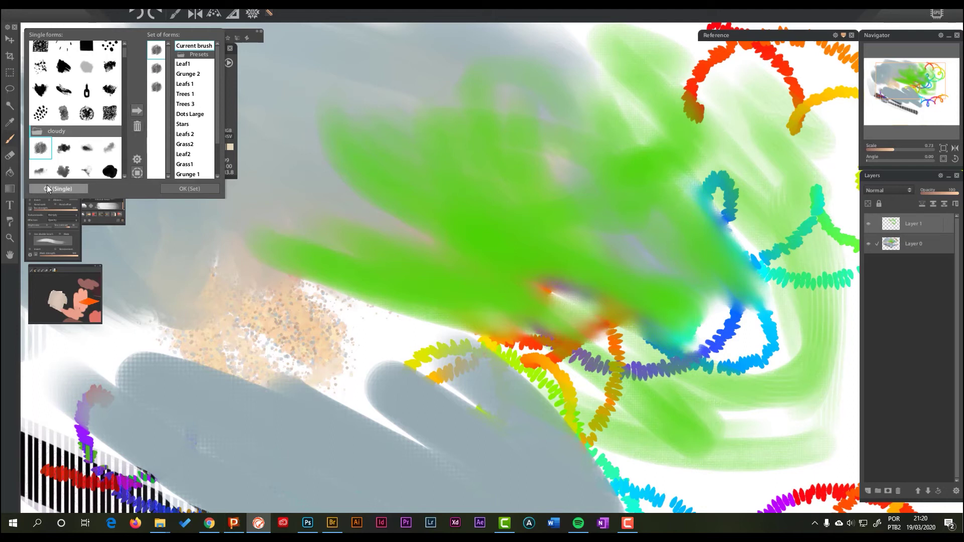
{"action": "left_click", "coordinate": [173, 188]}
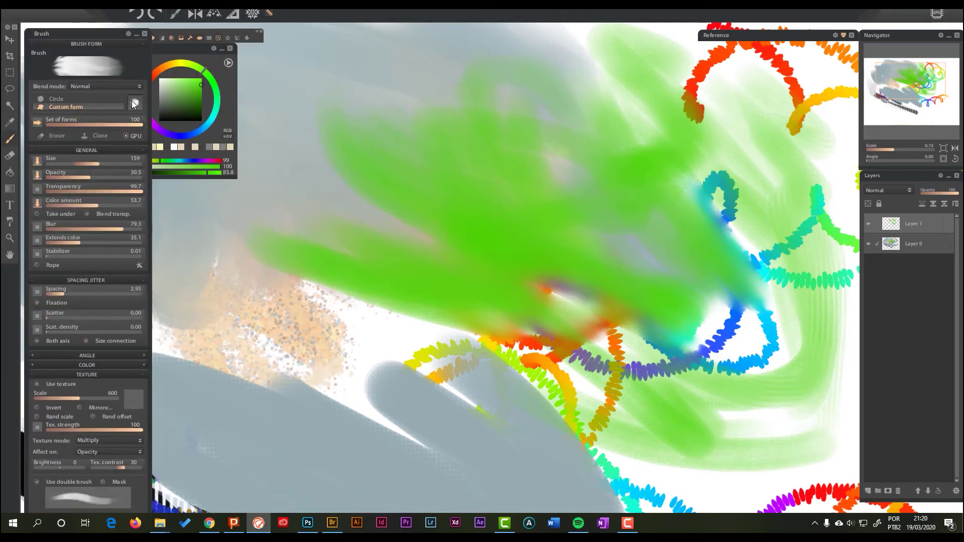
Step: Add the heart-shaped form to the brush's set of forms and remove a duplicate cloudy form
{"action": "left_click", "coordinate": [121, 81]}
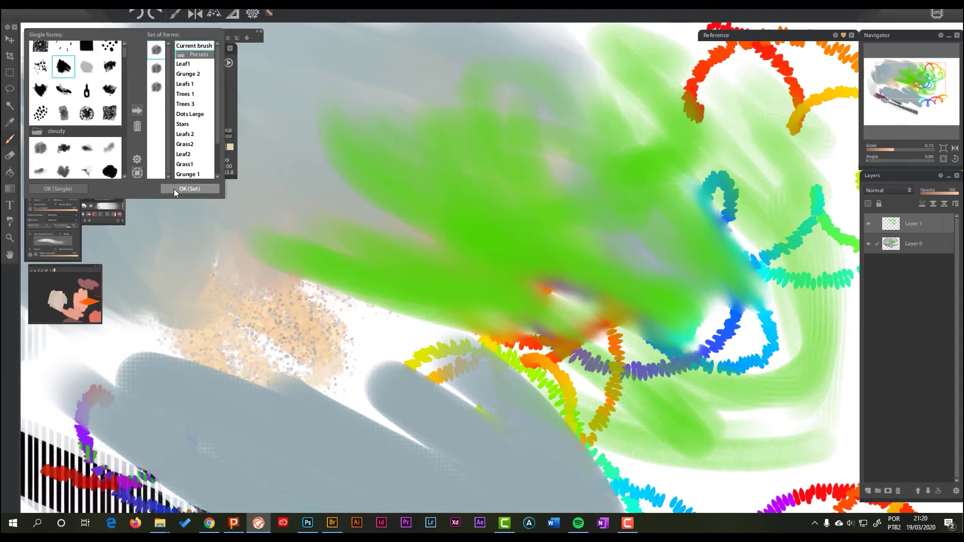
{"action": "left_click", "coordinate": [174, 189]}
{"action": "left_click", "coordinate": [131, 103]}
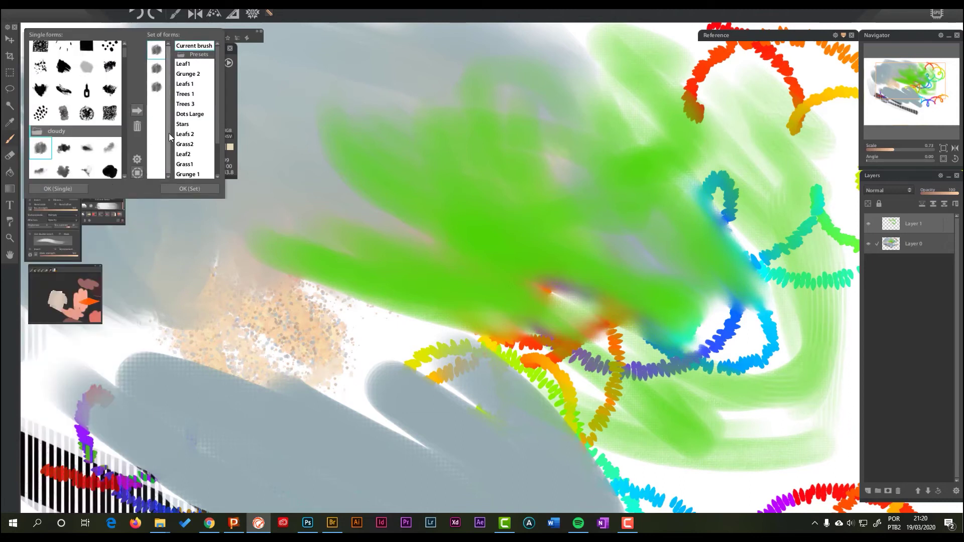
{"action": "left_click", "coordinate": [39, 88]}
{"action": "left_click", "coordinate": [137, 111]}
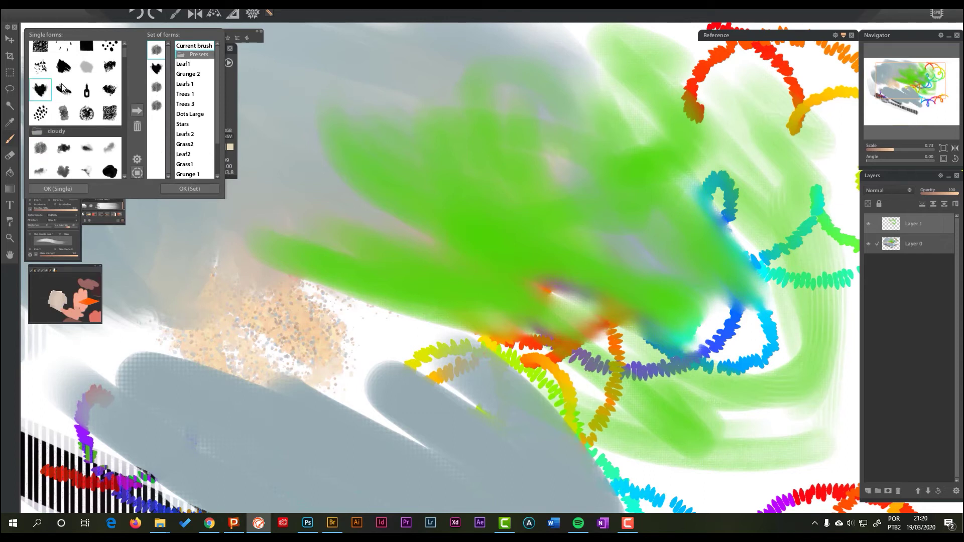
{"action": "left_click", "coordinate": [156, 92]}
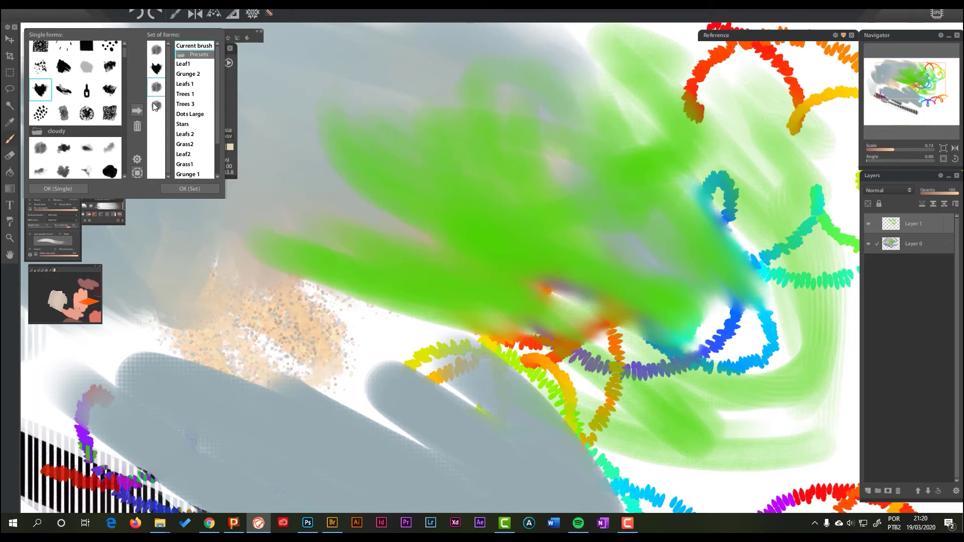
{"action": "left_click", "coordinate": [138, 127]}
Step: Add a rough splatter form to the set, apply the set to the brush and paint a green test stroke
{"action": "left_click", "coordinate": [109, 68]}
{"action": "left_click", "coordinate": [138, 111]}
{"action": "left_click", "coordinate": [188, 188]}
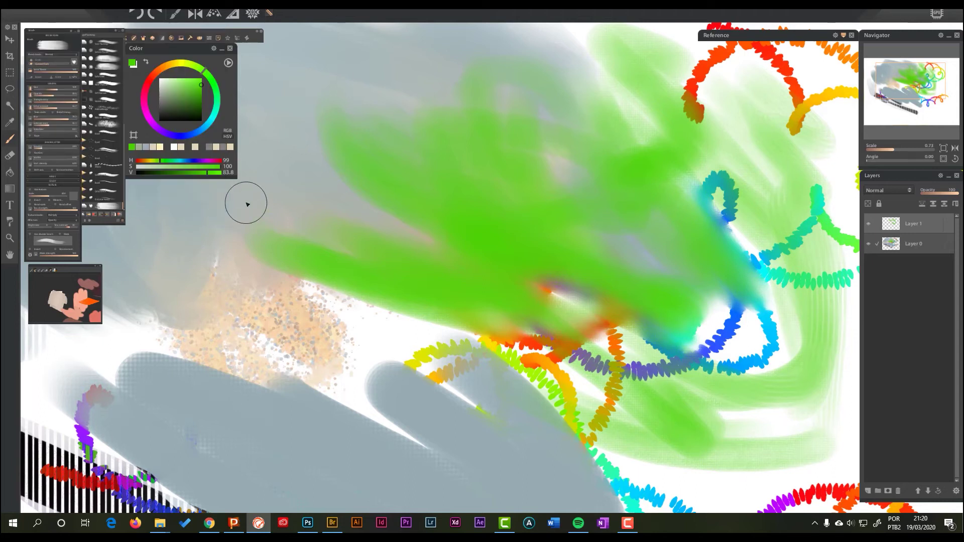
{"action": "mouse_move", "coordinate": [282, 294]}
{"action": "left_mouse_down"}
{"action": "mouse_move", "coordinate": [163, 311]}
{"action": "mouse_move", "coordinate": [256, 267]}
{"action": "left_mouse_up"}
Step: Examine the form import and delete options and the form position and rotation setup, keeping the set applied
{"action": "mouse_move", "coordinate": [35, 67]}
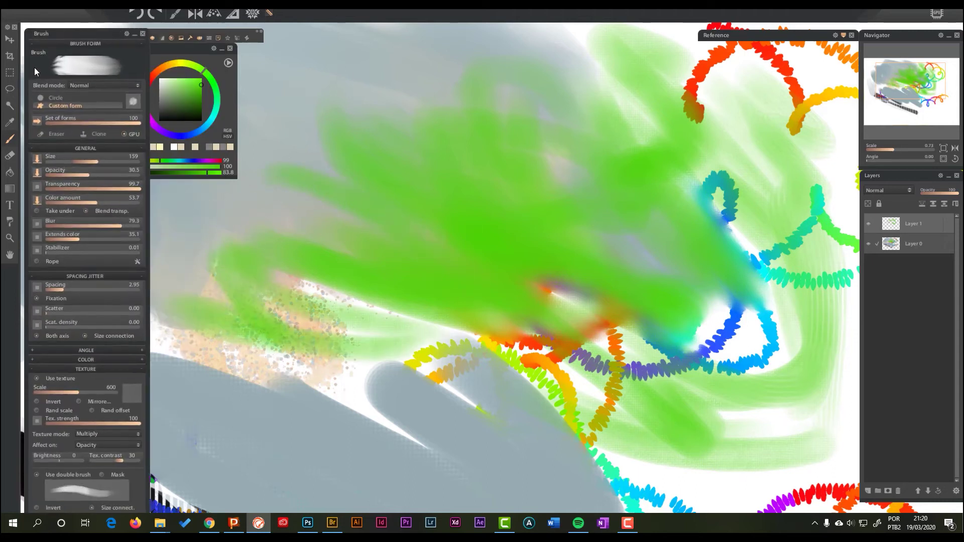
{"action": "left_click", "coordinate": [134, 104]}
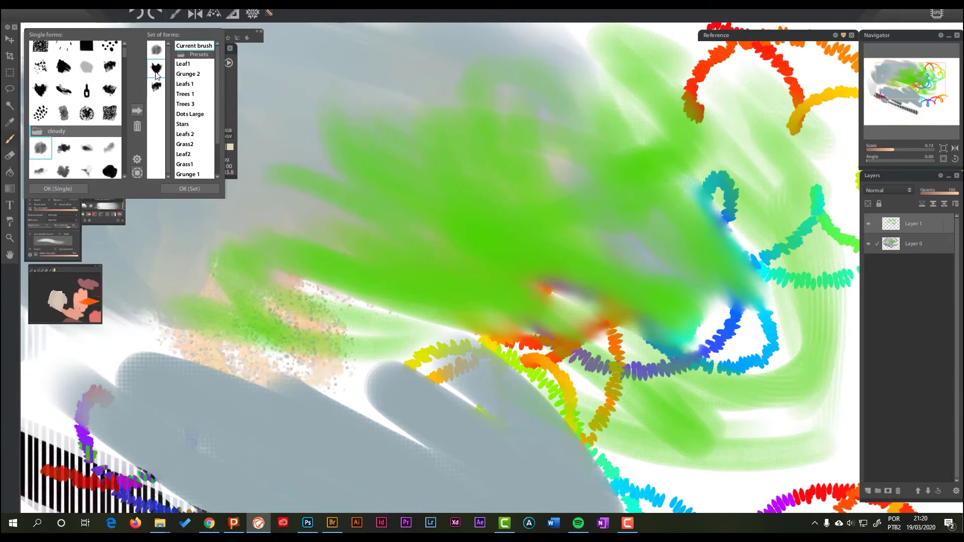
{"action": "left_click", "coordinate": [138, 159]}
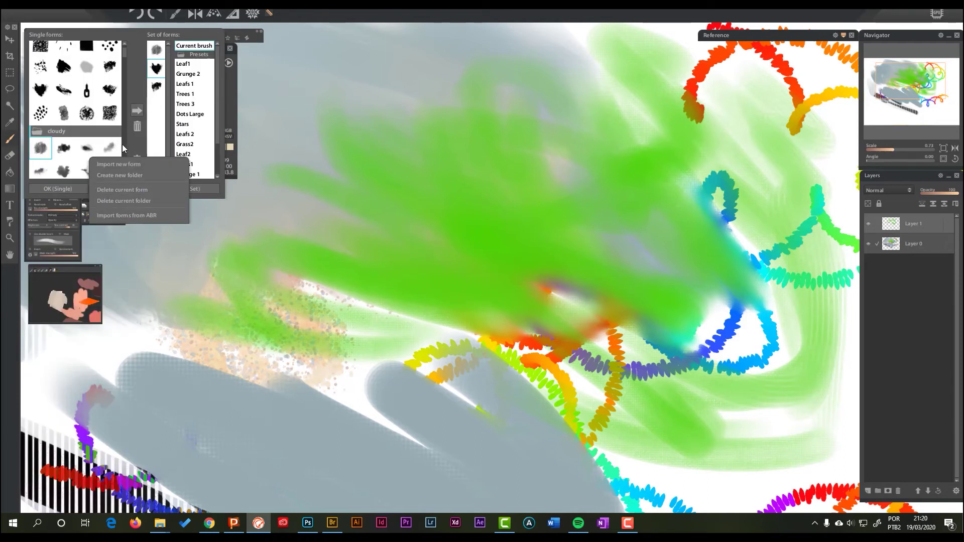
{"action": "left_click", "coordinate": [137, 89]}
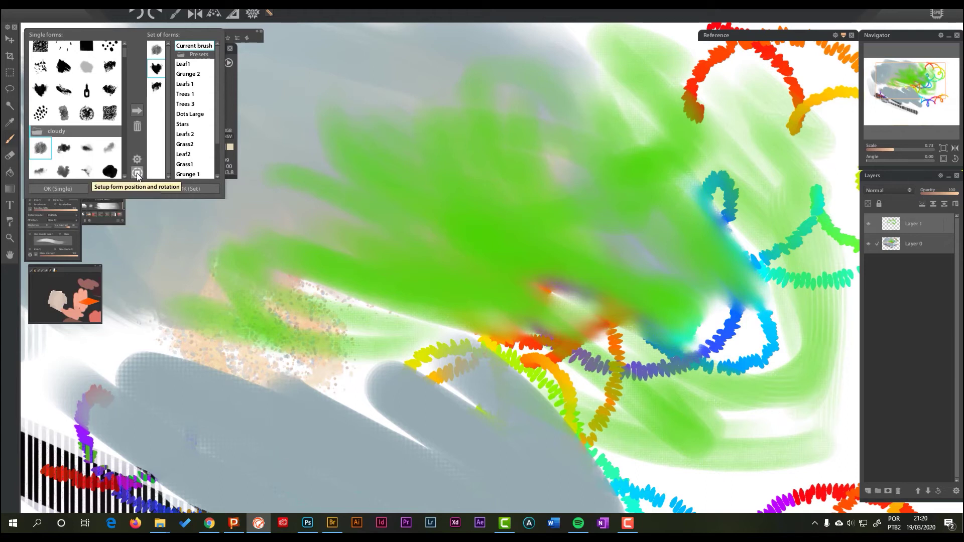
{"action": "left_click", "coordinate": [137, 173]}
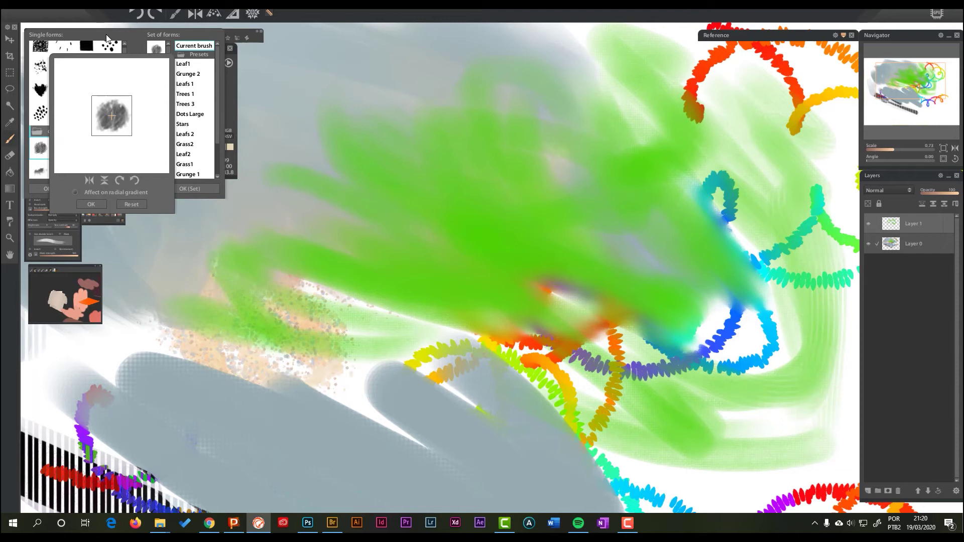
{"action": "left_click", "coordinate": [92, 206]}
{"action": "left_click", "coordinate": [173, 190]}
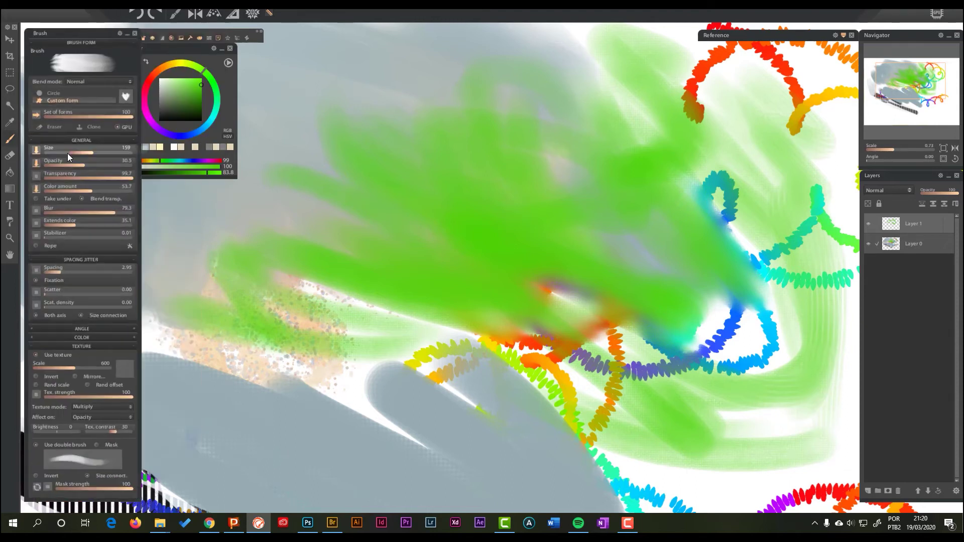
Step: Paint several green strokes across the upper and lower parts of the canvas with the set of forms
{"action": "mouse_move", "coordinate": [402, 71]}
{"action": "left_mouse_down"}
{"action": "mouse_move", "coordinate": [396, 112]}
{"action": "mouse_move", "coordinate": [279, 89]}
{"action": "mouse_move", "coordinate": [308, 218]}
{"action": "left_mouse_up"}
{"action": "mouse_move", "coordinate": [780, 304]}
{"action": "left_mouse_down"}
{"action": "mouse_move", "coordinate": [787, 446]}
{"action": "mouse_move", "coordinate": [575, 359]}
{"action": "left_mouse_up"}
{"action": "left_click_drag", "start_coordinate": [688, 458], "coordinate": [502, 367]}
Step: Set the control of the brush's set of forms to Random
{"action": "mouse_move", "coordinate": [81, 100]}
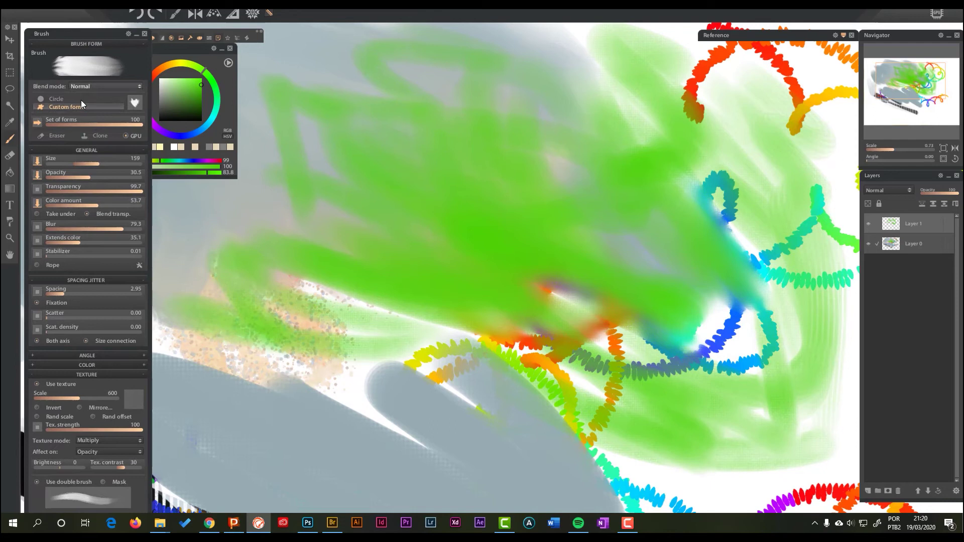
{"action": "left_click", "coordinate": [37, 122]}
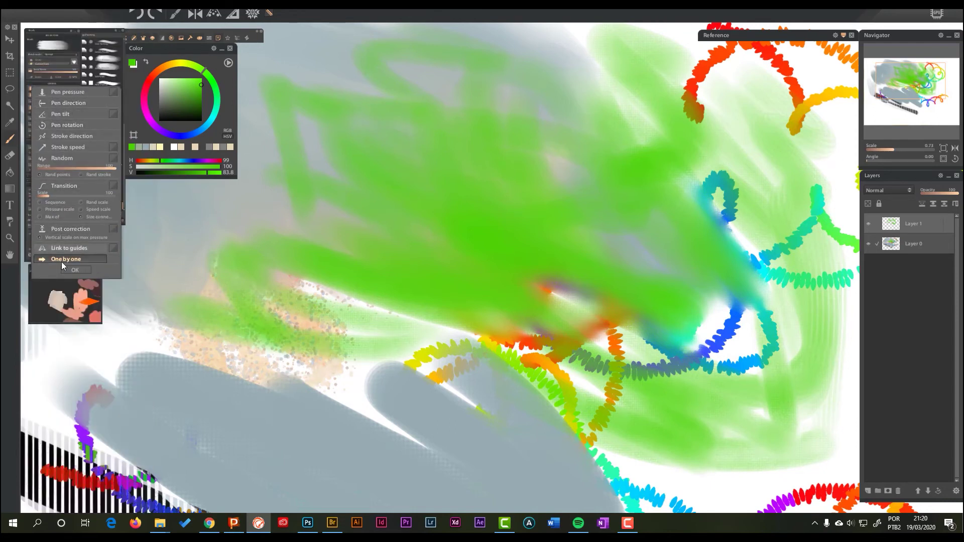
{"action": "left_click", "coordinate": [75, 229]}
{"action": "left_click", "coordinate": [61, 160]}
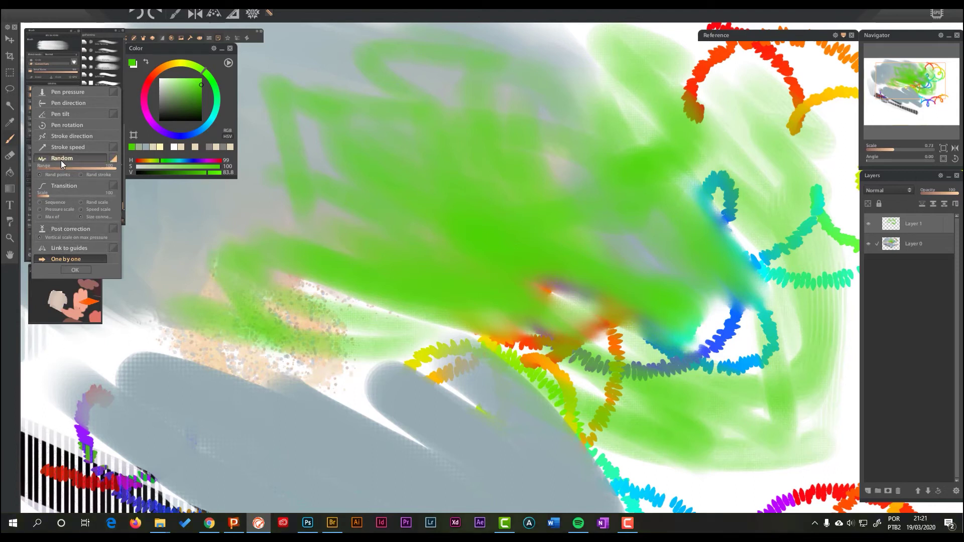
{"action": "left_click", "coordinate": [73, 270]}
Step: Paint more green strokes with the randomised forms and set the brush spacing to 515
{"action": "mouse_move", "coordinate": [216, 261]}
{"action": "left_mouse_down"}
{"action": "mouse_move", "coordinate": [164, 271]}
{"action": "mouse_move", "coordinate": [142, 348]}
{"action": "mouse_move", "coordinate": [205, 281]}
{"action": "mouse_move", "coordinate": [222, 210]}
{"action": "left_mouse_up"}
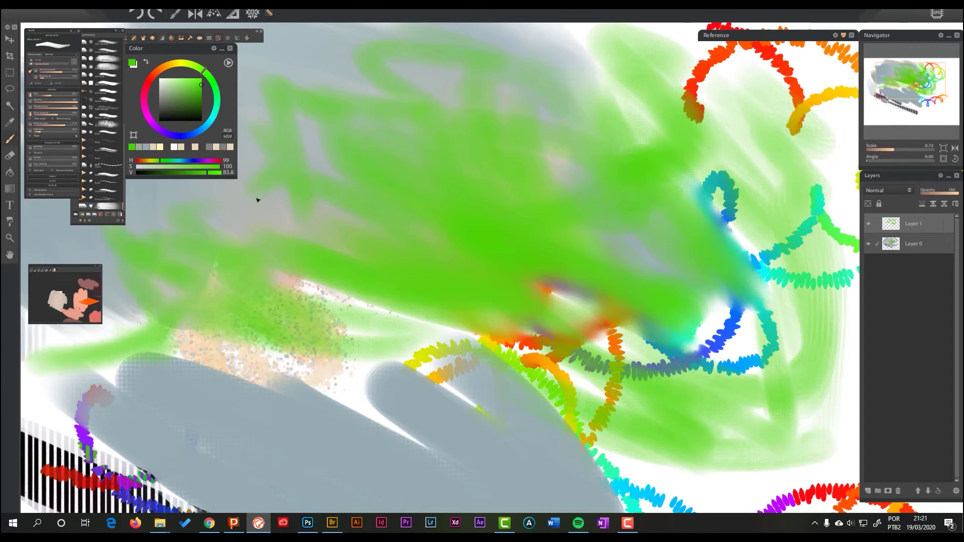
{"action": "mouse_move", "coordinate": [49, 208]}
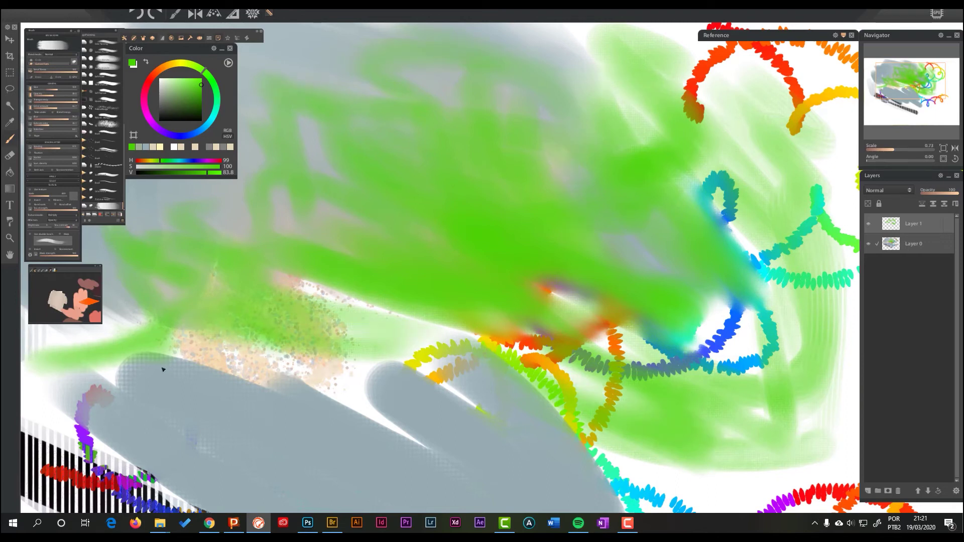
{"action": "mouse_move", "coordinate": [60, 115]}
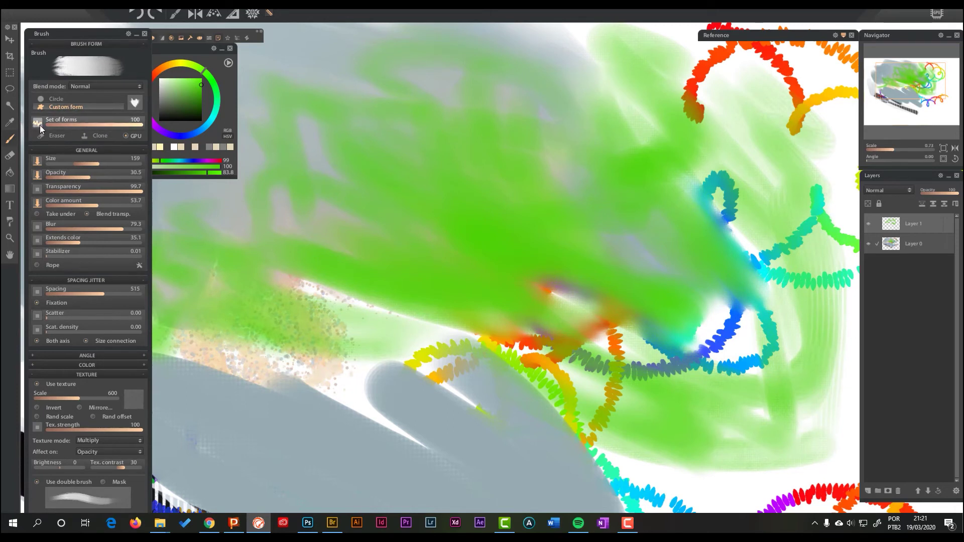
Step: Delete forms from the brush's set and apply the heart-shaped form as the single custom form
{"action": "left_click", "coordinate": [33, 123]}
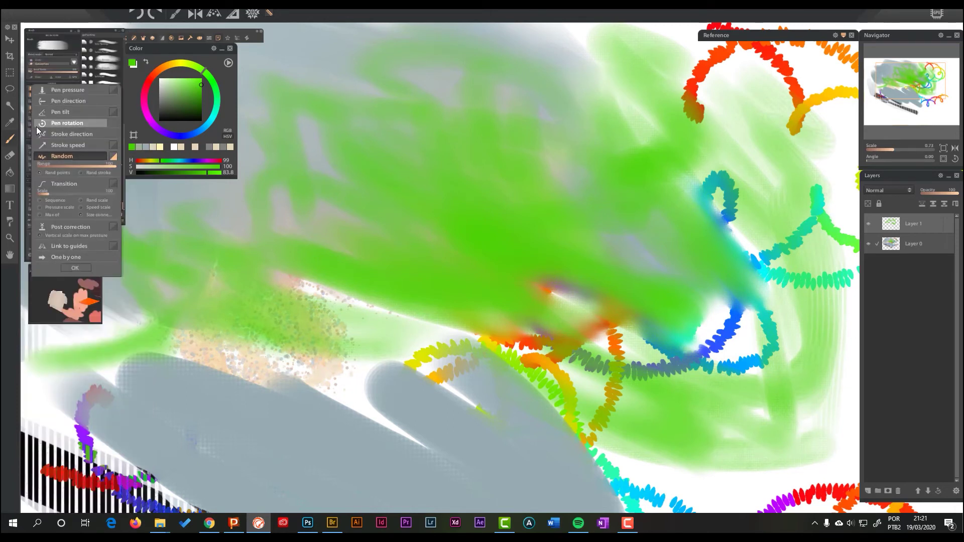
{"action": "left_click", "coordinate": [66, 65]}
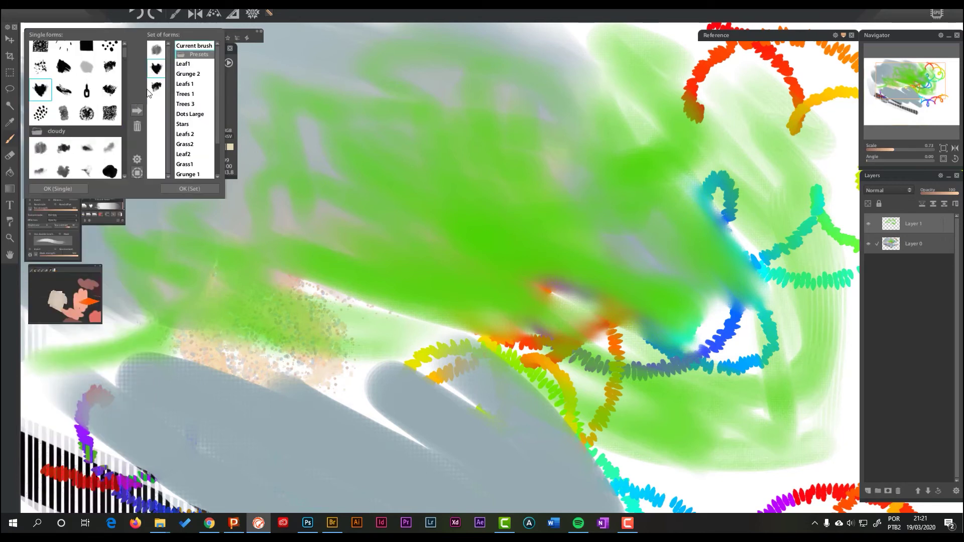
{"action": "left_click", "coordinate": [137, 126]}
{"action": "left_click", "coordinate": [137, 126]}
{"action": "left_click", "coordinate": [67, 188]}
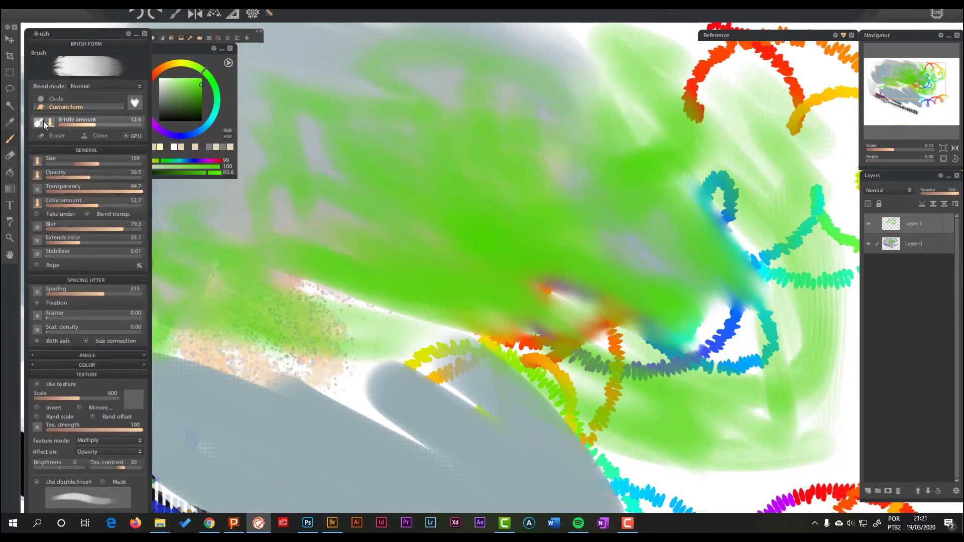
Step: Paint four roughly parallel diagonal green strokes beside the rainbow spirals with the bristled heart-shaped brush
{"action": "left_click", "coordinate": [38, 123]}
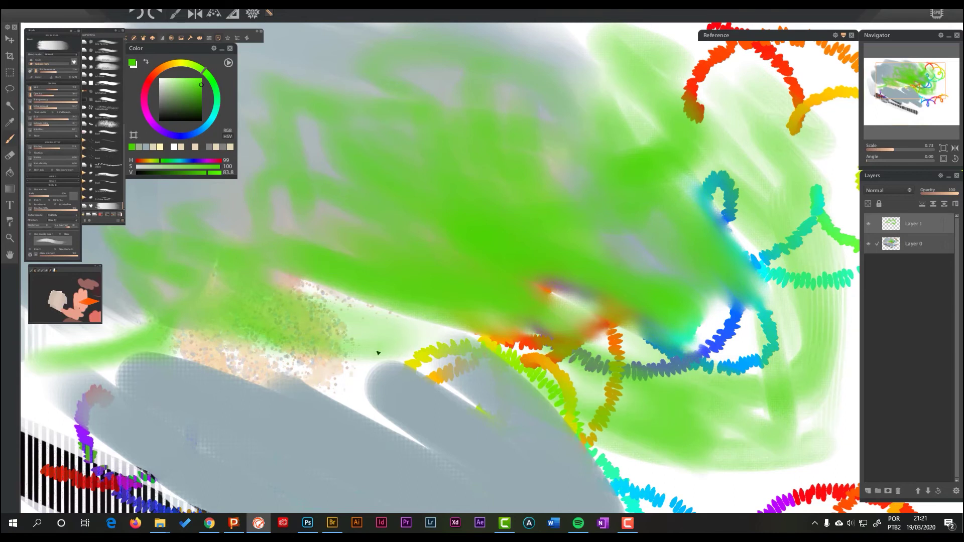
{"action": "mouse_move", "coordinate": [105, 105]}
{"action": "mouse_move", "coordinate": [67, 129]}
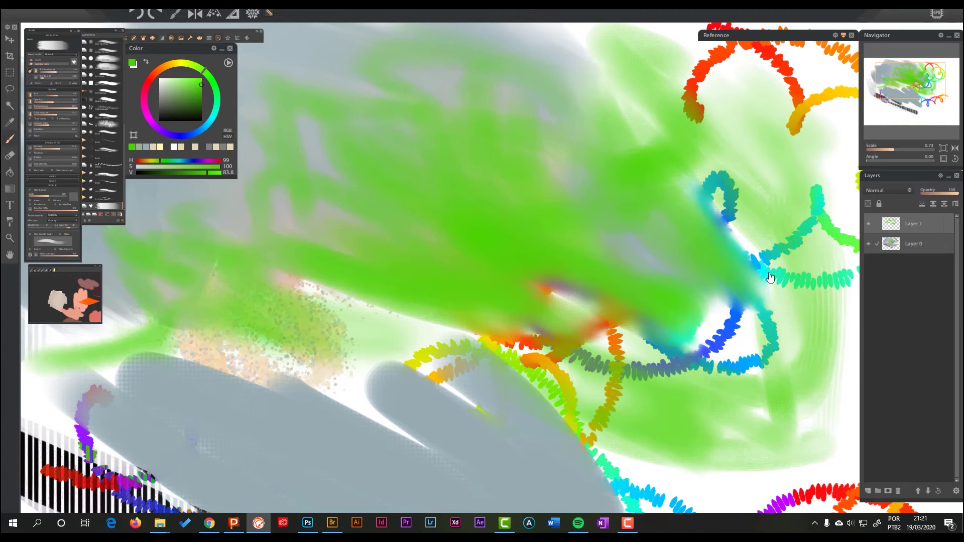
{"action": "left_click_drag", "start_coordinate": [741, 256], "coordinate": [471, 221]}
{"action": "left_click_drag", "start_coordinate": [645, 229], "coordinate": [793, 380]}
{"action": "left_click_drag", "start_coordinate": [595, 228], "coordinate": [753, 382]}
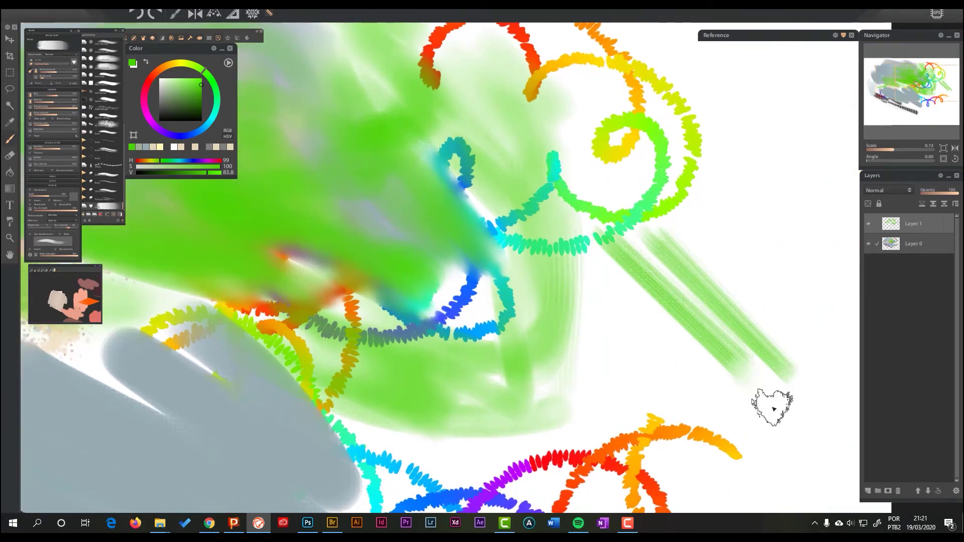
{"action": "left_click_drag", "start_coordinate": [610, 289], "coordinate": [781, 417]}
{"action": "left_click_drag", "start_coordinate": [535, 111], "coordinate": [700, 234]}
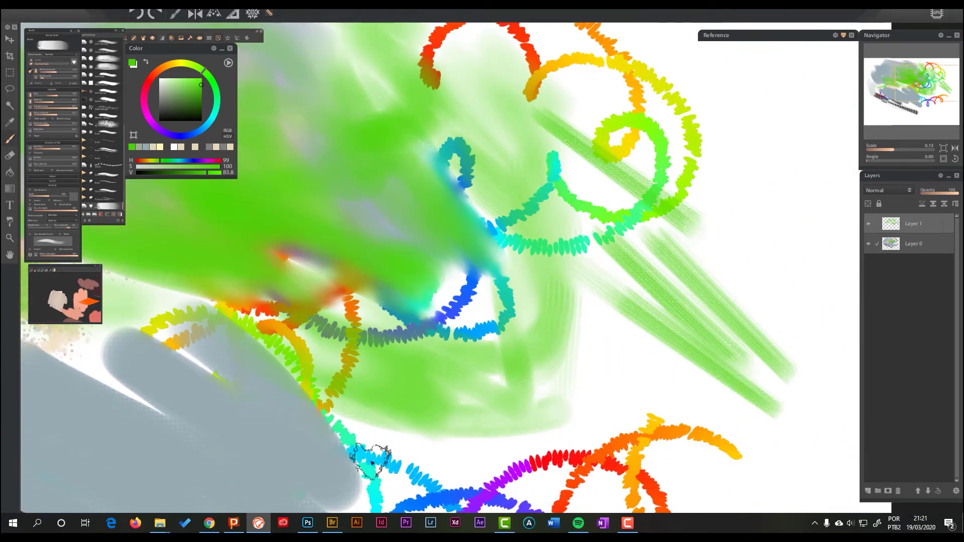
Step: Switch to Photoshop, collapse the brush settings and select the Blender Oil brush
{"action": "left_click", "coordinate": [312, 523]}
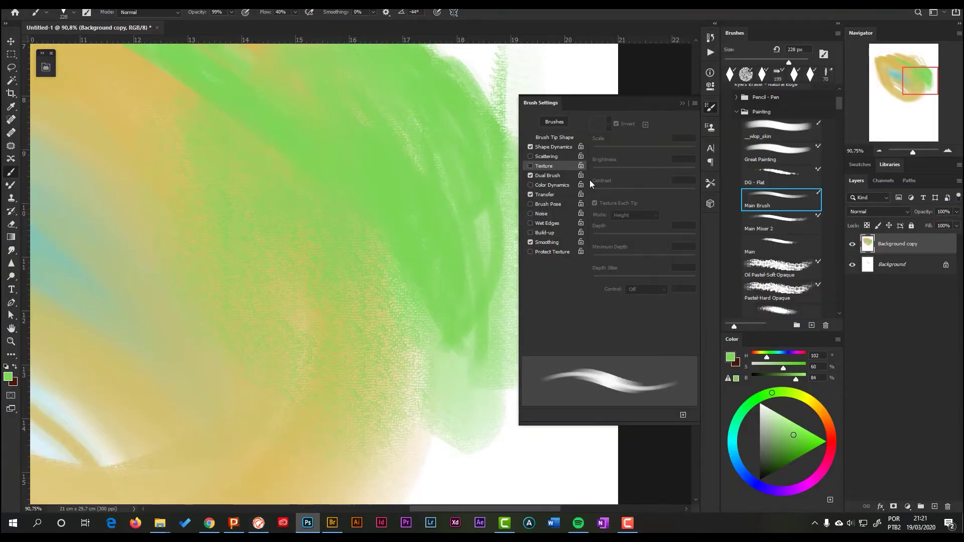
{"action": "left_click", "coordinate": [710, 109]}
{"action": "left_click_drag", "start_coordinate": [841, 102], "coordinate": [838, 164]}
{"action": "left_click", "coordinate": [807, 166]}
Step: Blend the green paint with the Blender Oil brush and show its Brush Tip Shape settings
{"action": "mouse_move", "coordinate": [556, 153]}
{"action": "left_mouse_down"}
{"action": "mouse_move", "coordinate": [484, 213]}
{"action": "mouse_move", "coordinate": [581, 215]}
{"action": "mouse_move", "coordinate": [556, 207]}
{"action": "mouse_move", "coordinate": [524, 257]}
{"action": "mouse_move", "coordinate": [464, 418]}
{"action": "mouse_move", "coordinate": [514, 255]}
{"action": "mouse_move", "coordinate": [482, 141]}
{"action": "left_mouse_up"}
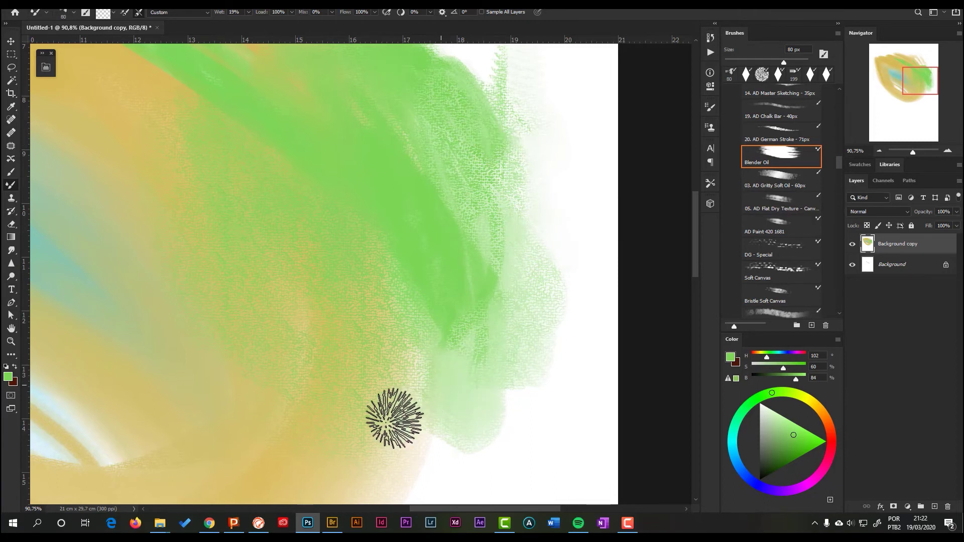
{"action": "key", "text": "F5"}
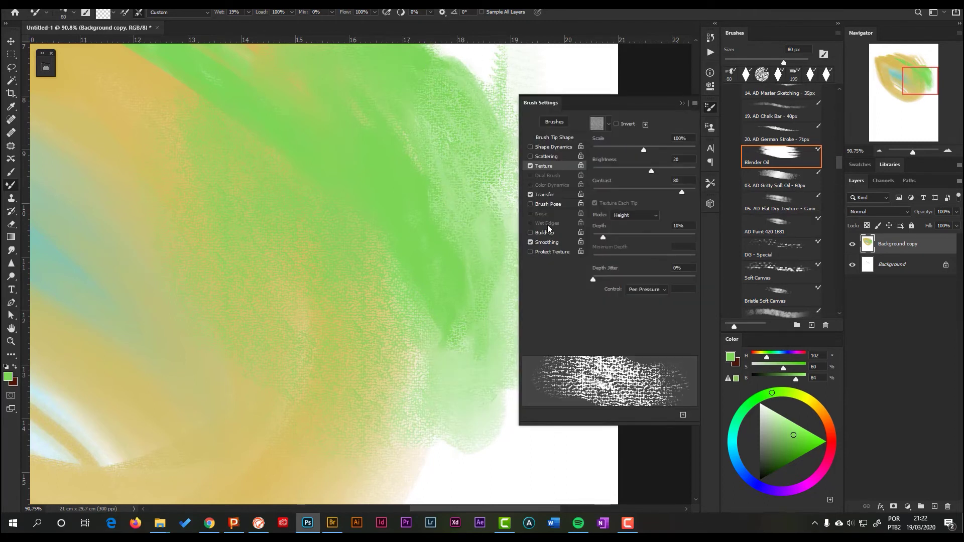
{"action": "left_click", "coordinate": [552, 137]}
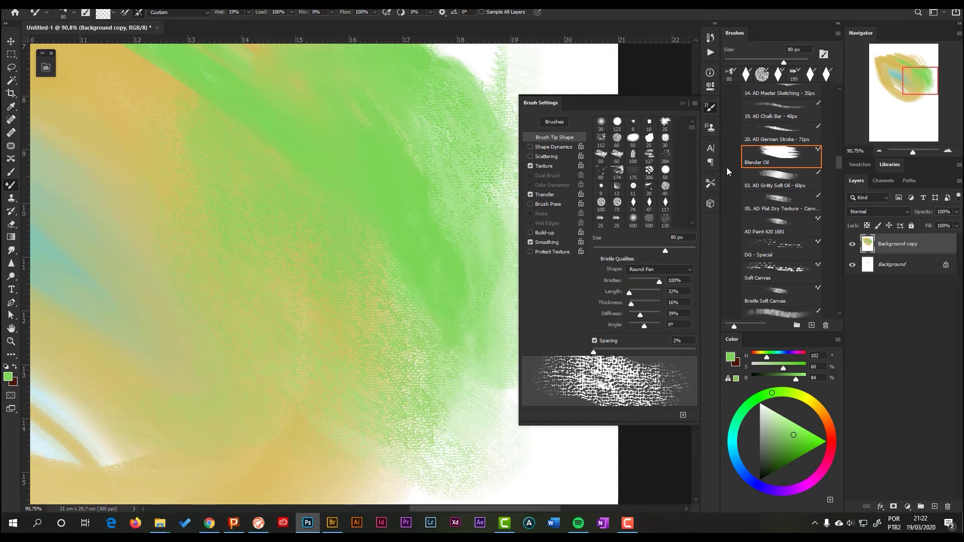
Step: Smear the textured green paint at the artwork's lower edge with the Blender Oil brush and collapse the brush settings
{"action": "left_click", "coordinate": [762, 158]}
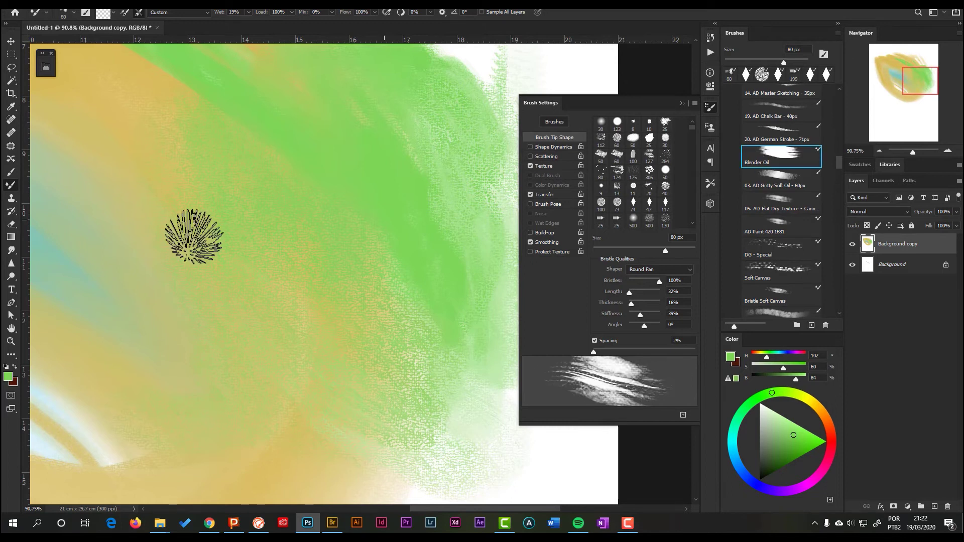
{"action": "mouse_move", "coordinate": [532, 445]}
{"action": "left_mouse_down"}
{"action": "mouse_move", "coordinate": [437, 392]}
{"action": "mouse_move", "coordinate": [374, 427]}
{"action": "left_mouse_up"}
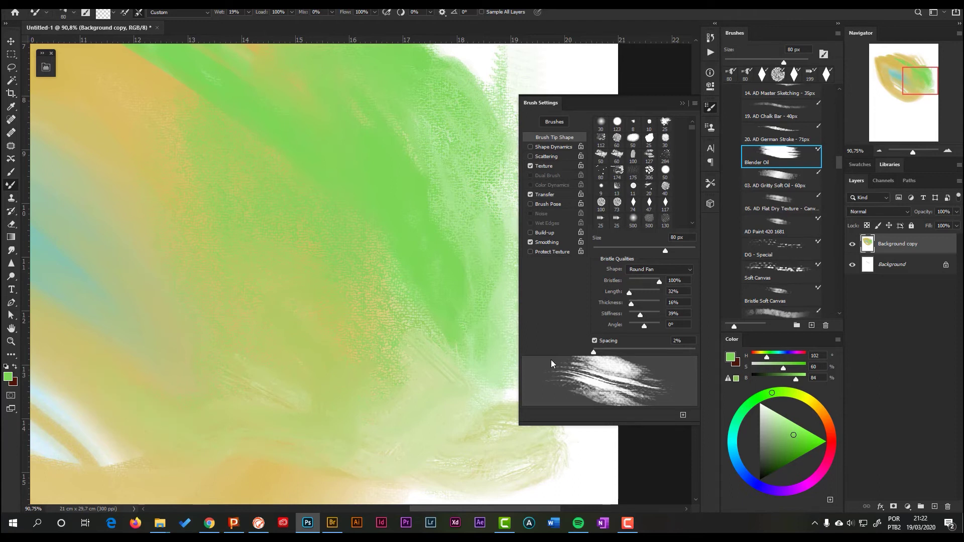
{"action": "left_click", "coordinate": [712, 108]}
Step: Switch to Corel Painter and paint curved teal strokes across the canvas with the Real Clumpy Wet Flat brush
{"action": "left_click", "coordinate": [234, 522]}
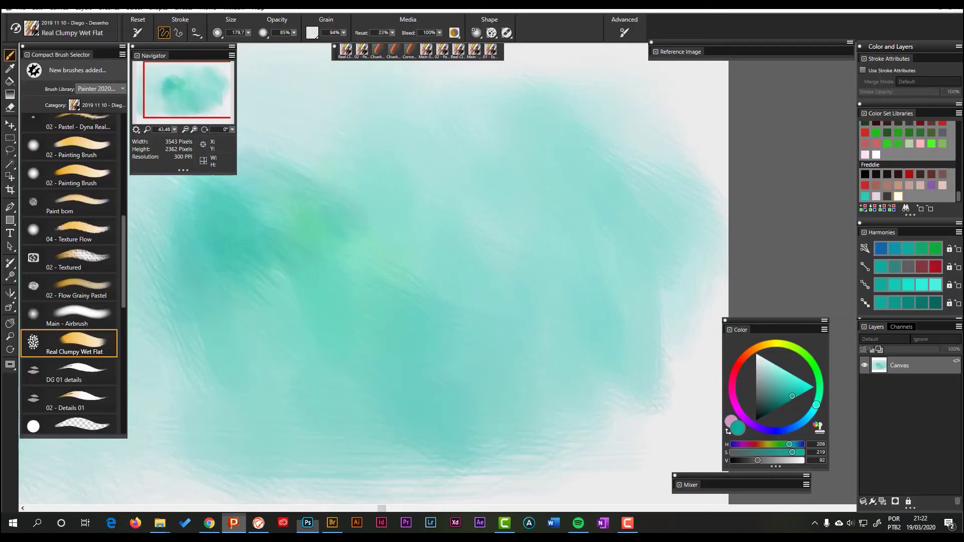
{"action": "mouse_move", "coordinate": [638, 121]}
{"action": "left_mouse_down"}
{"action": "mouse_move", "coordinate": [691, 301]}
{"action": "mouse_move", "coordinate": [550, 439]}
{"action": "left_mouse_up"}
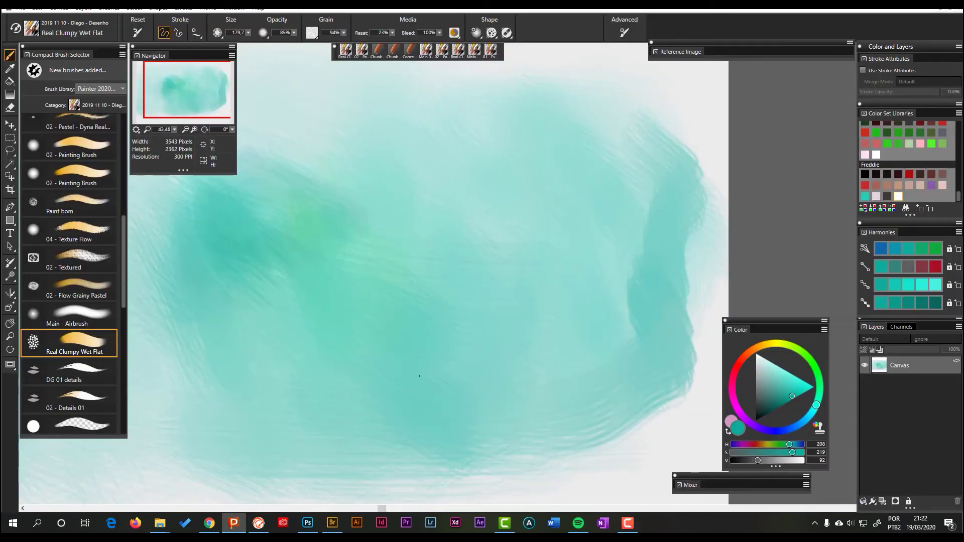
{"action": "mouse_move", "coordinate": [603, 469]}
{"action": "left_mouse_down"}
{"action": "mouse_move", "coordinate": [352, 479]}
{"action": "mouse_move", "coordinate": [191, 379]}
{"action": "left_mouse_up"}
{"action": "left_click_drag", "start_coordinate": [467, 321], "coordinate": [367, 432]}
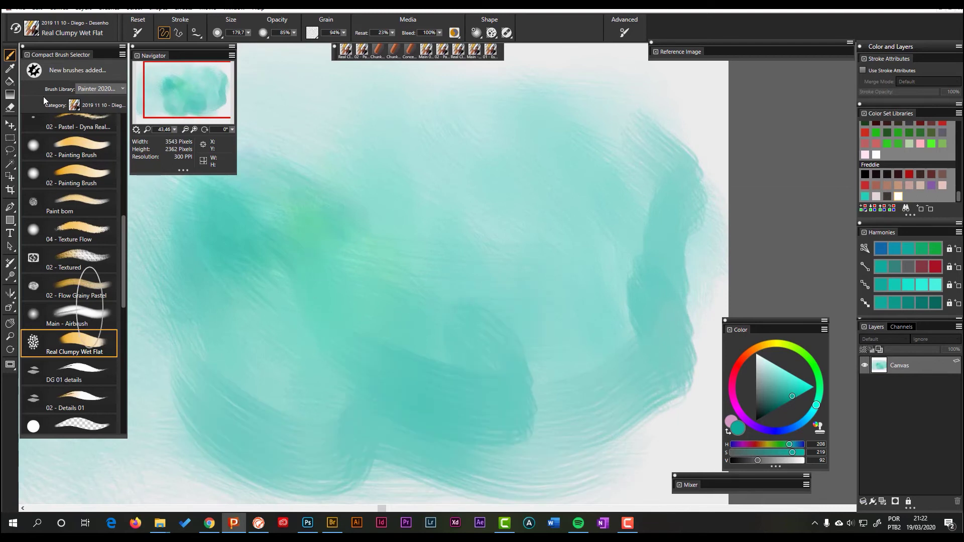
Step: Browse the list of brush categories and close it without choosing another category
{"action": "left_click", "coordinate": [73, 105]}
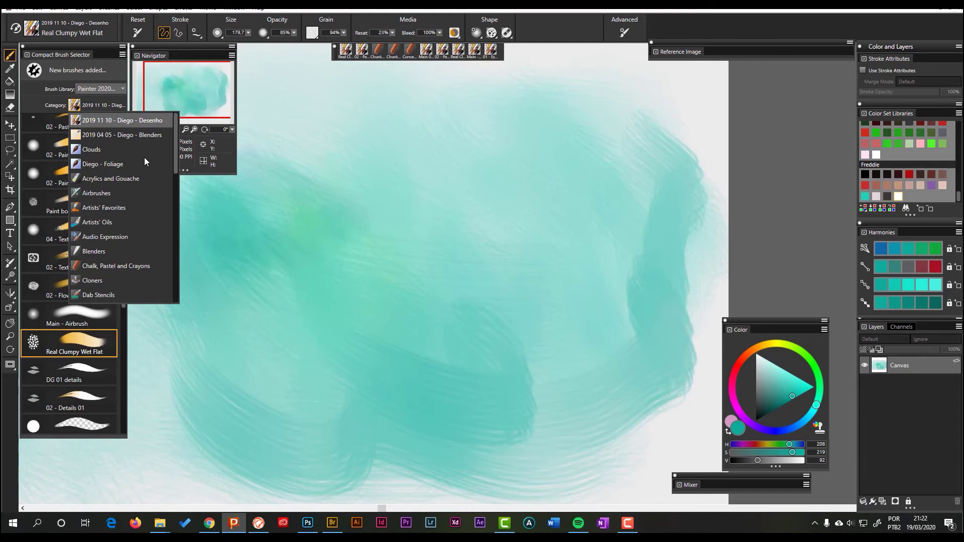
{"action": "mouse_move", "coordinate": [176, 165]}
{"action": "left_mouse_down"}
{"action": "mouse_move", "coordinate": [172, 203]}
{"action": "mouse_move", "coordinate": [192, 251]}
{"action": "left_mouse_up"}
{"action": "left_click", "coordinate": [191, 222]}
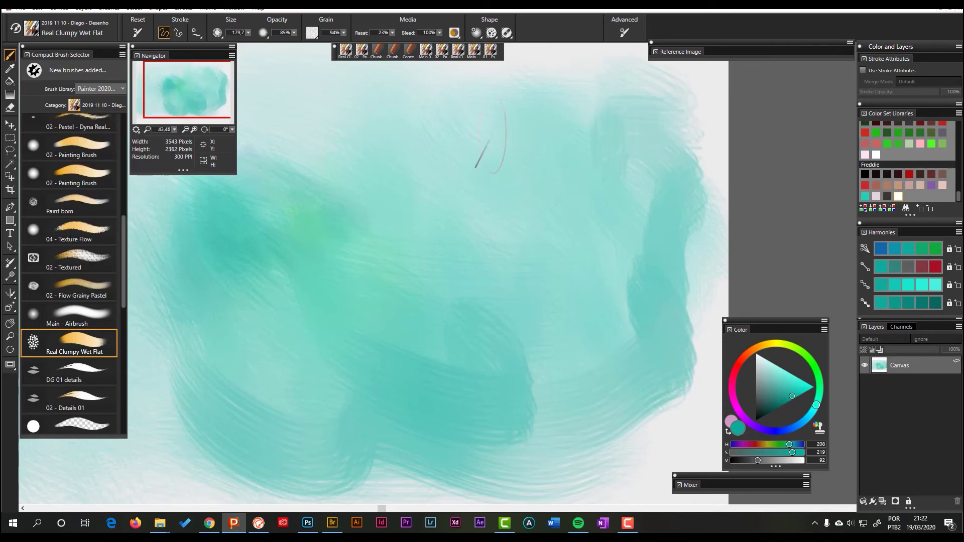
Step: Examine the brush's Dynamic Speckle, RealBristle and Dab Profile settings
{"action": "left_click", "coordinate": [492, 33]}
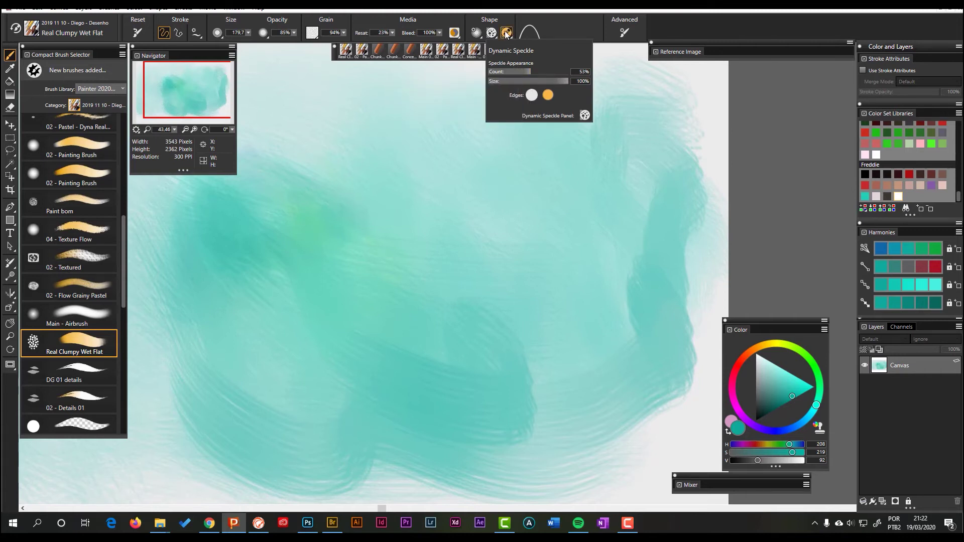
{"action": "left_click", "coordinate": [506, 33]}
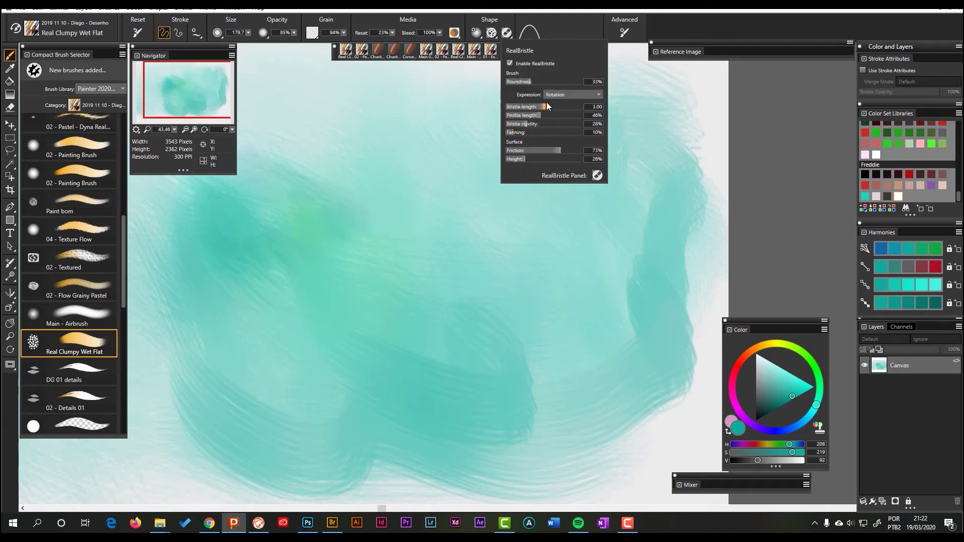
{"action": "left_click", "coordinate": [476, 33]}
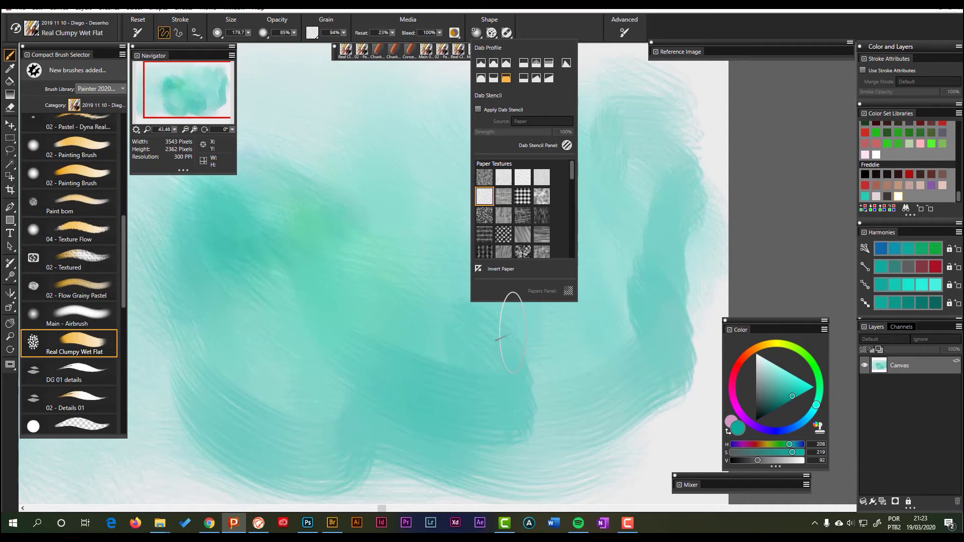
{"action": "left_click", "coordinate": [578, 351]}
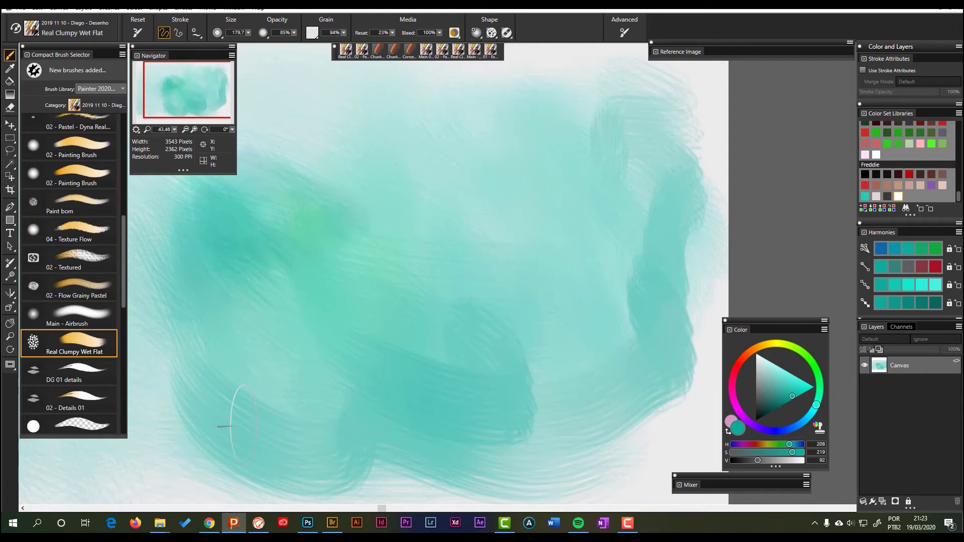
Step: Switch to Paintstorm Studio and paint crossing green strokes beside the rainbow spirals with the bristled heart-shaped brush
{"action": "left_click", "coordinate": [258, 524]}
{"action": "left_click_drag", "start_coordinate": [690, 153], "coordinate": [817, 318]}
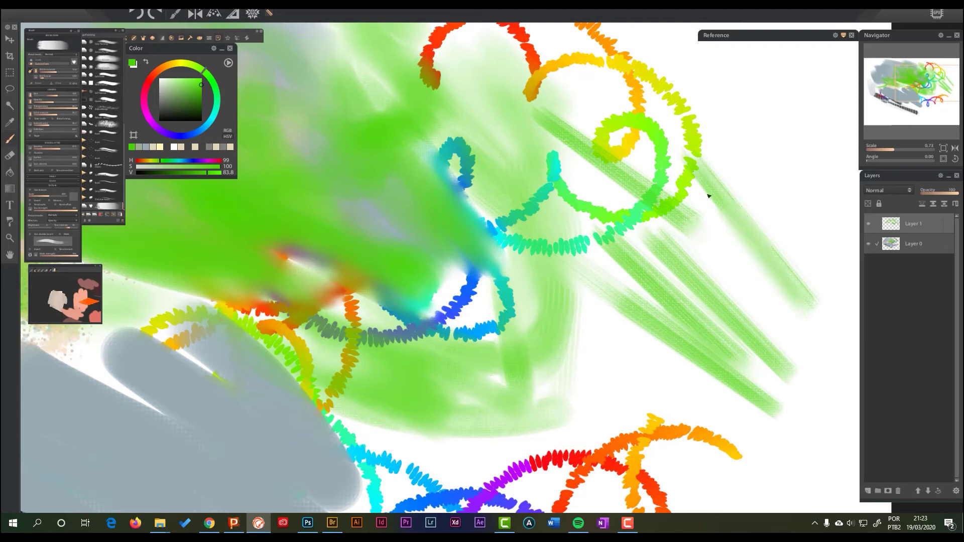
{"action": "left_click_drag", "start_coordinate": [701, 181], "coordinate": [831, 357]}
{"action": "left_click_drag", "start_coordinate": [776, 140], "coordinate": [738, 312]}
{"action": "mouse_move", "coordinate": [723, 412]}
{"action": "left_mouse_down"}
{"action": "mouse_move", "coordinate": [719, 325]}
{"action": "mouse_move", "coordinate": [695, 239]}
{"action": "left_mouse_up"}
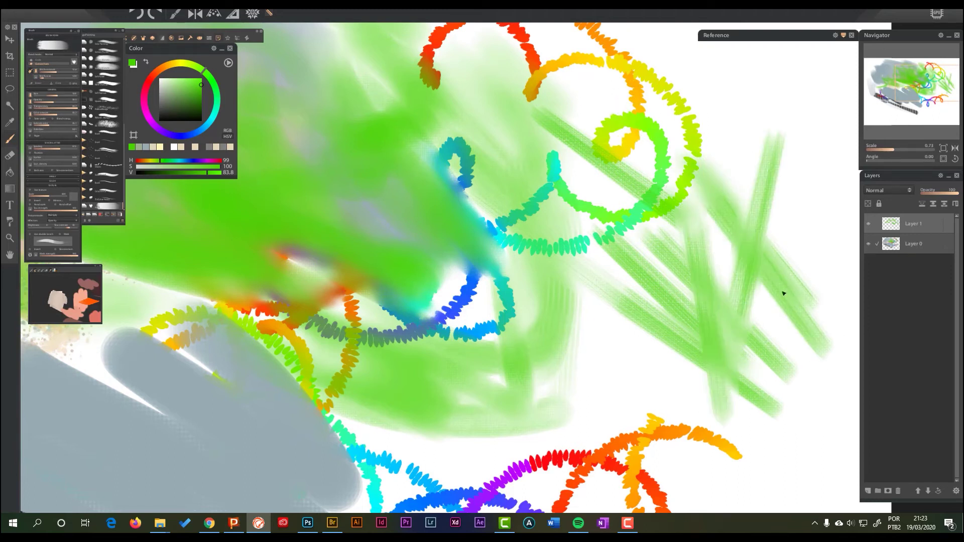
{"action": "left_click_drag", "start_coordinate": [785, 293], "coordinate": [638, 213]}
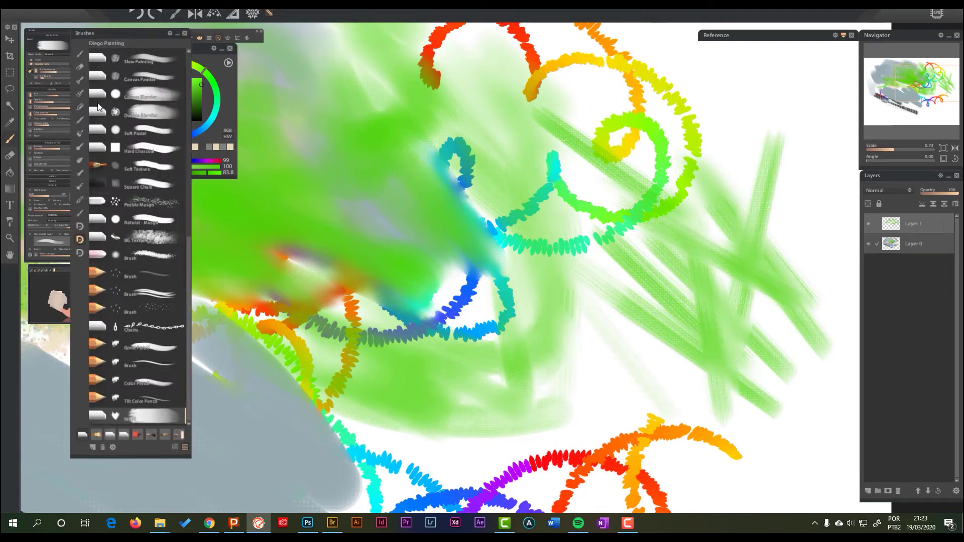
Step: Delete the heart-shaped brush from the Diego Painting brush set
{"action": "mouse_move", "coordinate": [140, 230]}
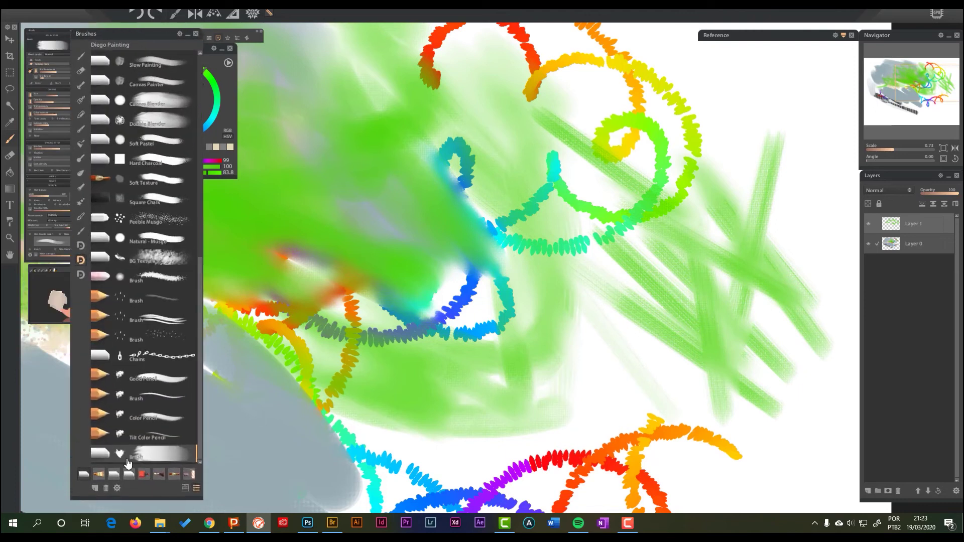
{"action": "left_click", "coordinate": [105, 487]}
{"action": "left_click", "coordinate": [460, 286]}
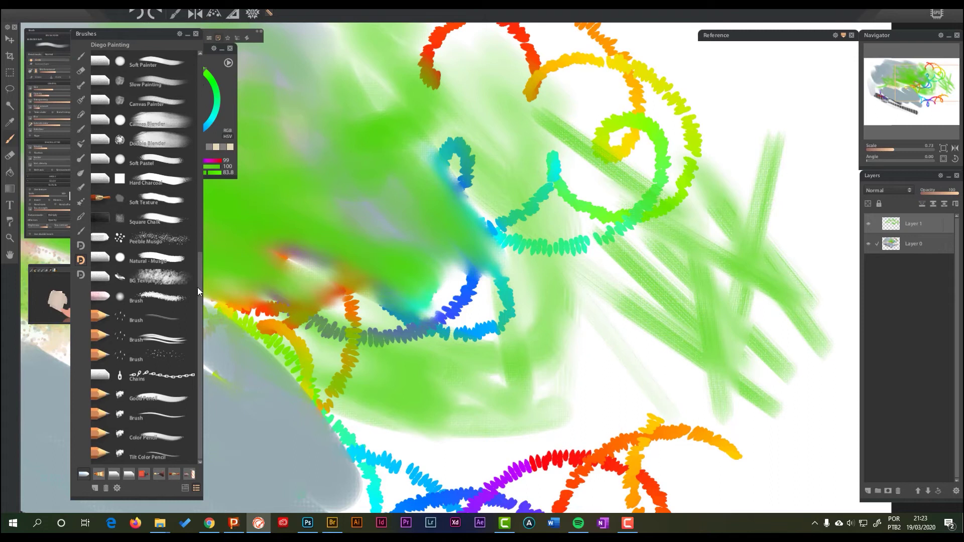
Step: Blend the green strokes around and below the rainbow spirals with the Double Blender brush
{"action": "left_click", "coordinate": [149, 143]}
{"action": "mouse_move", "coordinate": [552, 286]}
{"action": "left_mouse_down"}
{"action": "mouse_move", "coordinate": [617, 333]}
{"action": "mouse_move", "coordinate": [586, 254]}
{"action": "mouse_move", "coordinate": [596, 349]}
{"action": "mouse_move", "coordinate": [522, 326]}
{"action": "left_mouse_up"}
{"action": "mouse_move", "coordinate": [431, 266]}
{"action": "left_mouse_down"}
{"action": "mouse_move", "coordinate": [531, 319]}
{"action": "mouse_move", "coordinate": [664, 329]}
{"action": "mouse_move", "coordinate": [618, 423]}
{"action": "mouse_move", "coordinate": [635, 295]}
{"action": "mouse_move", "coordinate": [526, 244]}
{"action": "left_mouse_up"}
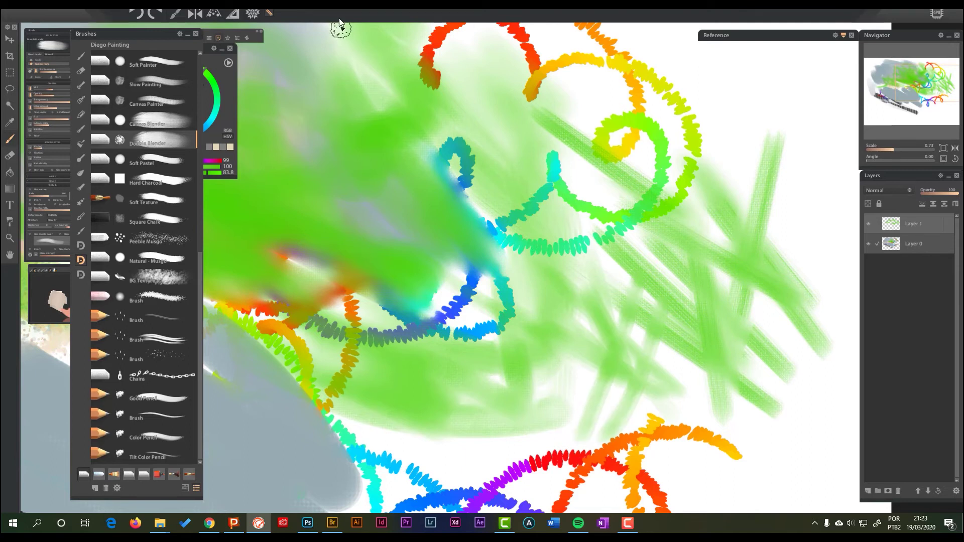
{"action": "mouse_move", "coordinate": [596, 151]}
{"action": "left_mouse_down"}
{"action": "mouse_move", "coordinate": [550, 63]}
{"action": "mouse_move", "coordinate": [608, 260]}
{"action": "left_mouse_up"}
{"action": "left_click_drag", "start_coordinate": [610, 194], "coordinate": [651, 145]}
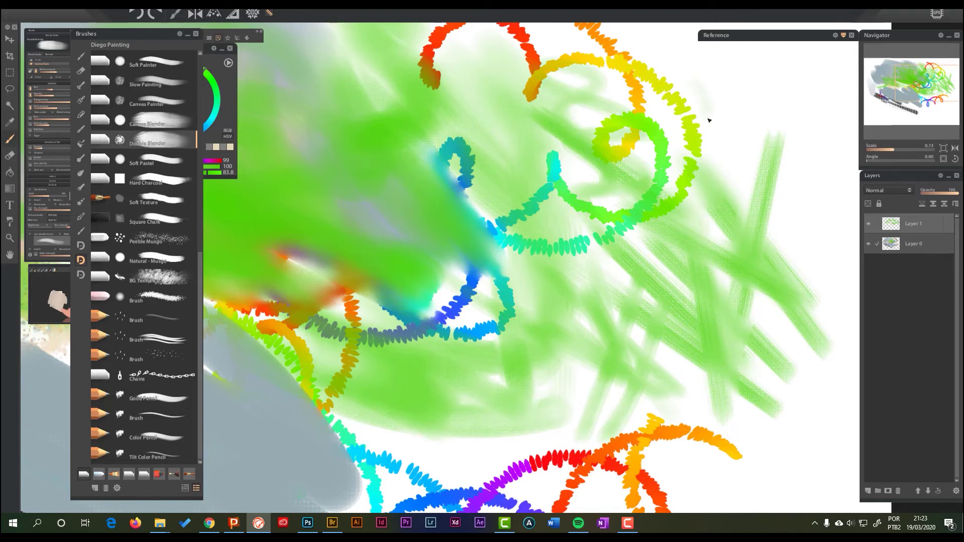
{"action": "mouse_move", "coordinate": [710, 120]}
{"action": "left_mouse_down"}
{"action": "mouse_move", "coordinate": [680, 152]}
{"action": "mouse_move", "coordinate": [663, 221]}
{"action": "left_mouse_up"}
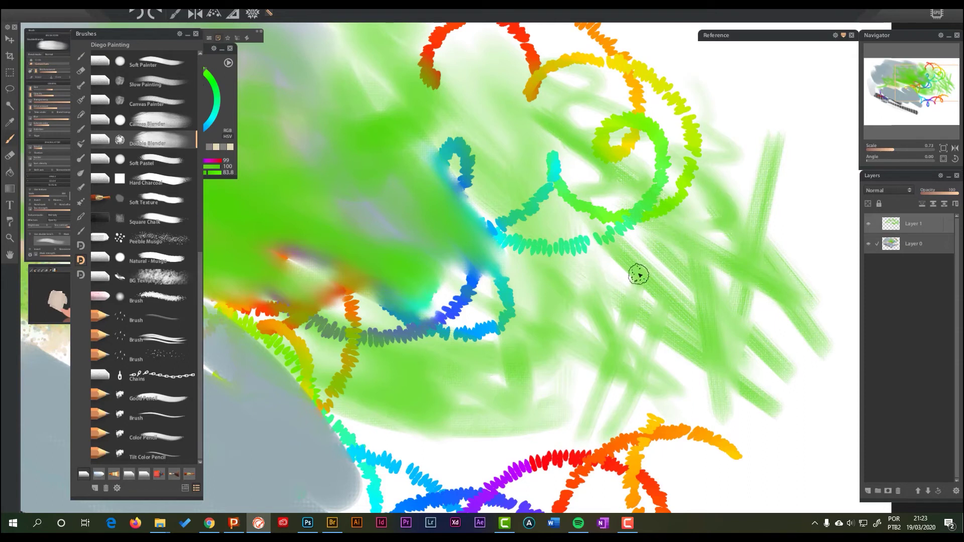
Step: Examine the Double Blender brush's form, bristle and general settings
{"action": "left_click", "coordinate": [68, 94]}
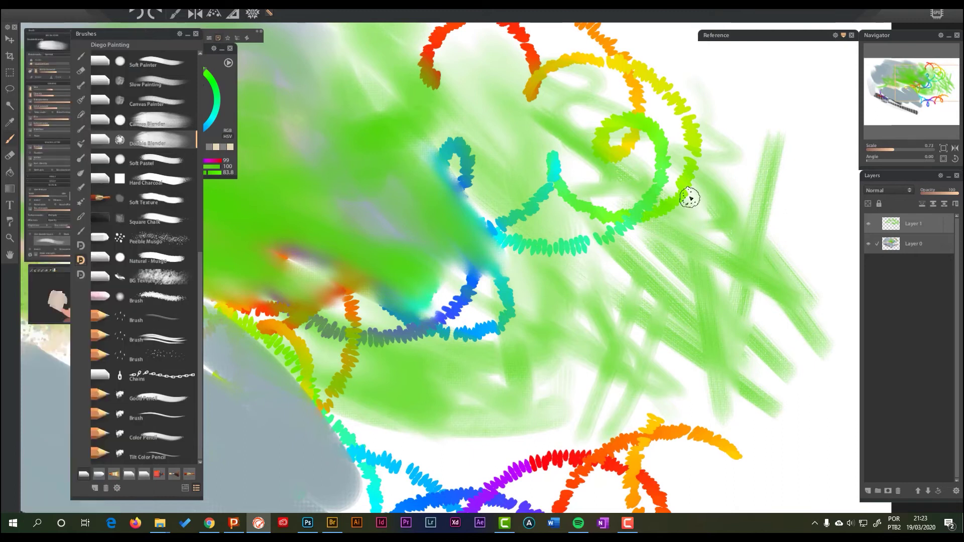
{"action": "mouse_move", "coordinate": [65, 144]}
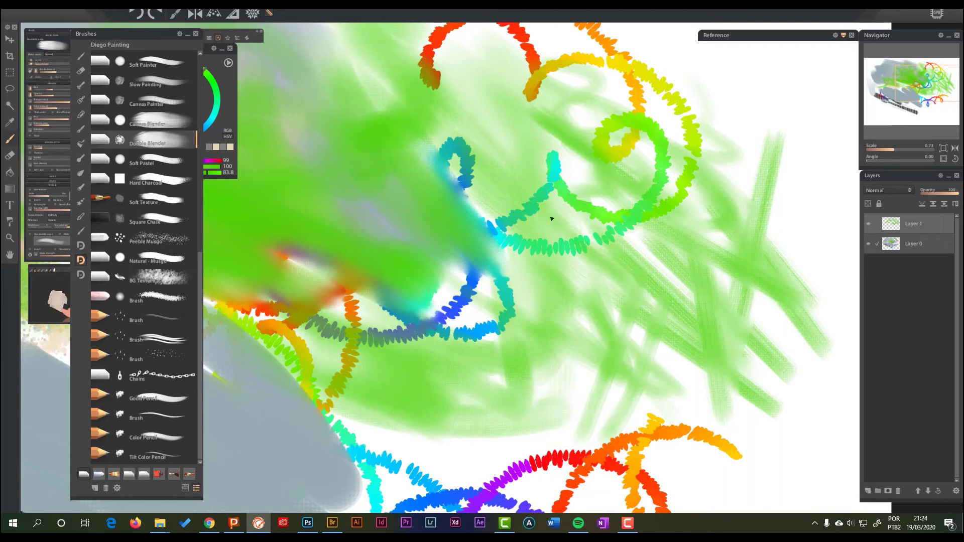
{"action": "mouse_move", "coordinate": [42, 99]}
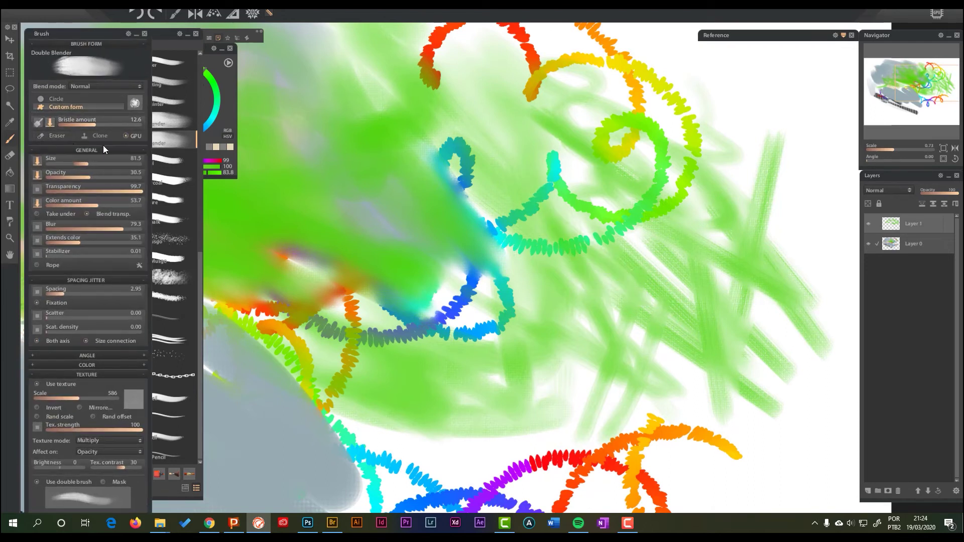
{"action": "mouse_move", "coordinate": [148, 174]}
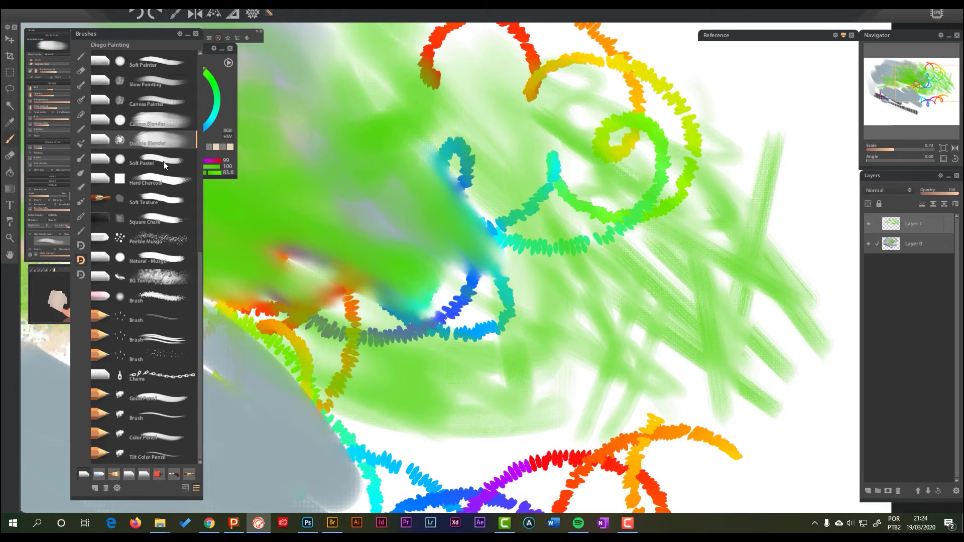
Step: Select the Soft Pastel brush, pick a dark teal (H 170, S 96.9, V 51.1), and paint strokes over the spirals and green paint
{"action": "left_click", "coordinate": [163, 164]}
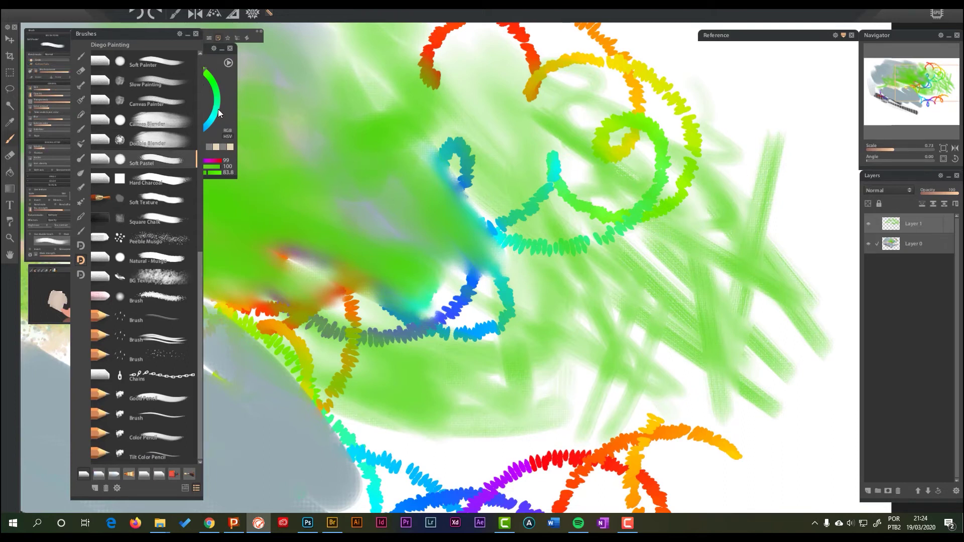
{"action": "left_click", "coordinate": [211, 121]}
{"action": "left_click", "coordinate": [198, 98]}
{"action": "mouse_move", "coordinate": [644, 295]}
{"action": "left_mouse_down"}
{"action": "mouse_move", "coordinate": [594, 247]}
{"action": "mouse_move", "coordinate": [571, 280]}
{"action": "mouse_move", "coordinate": [613, 259]}
{"action": "mouse_move", "coordinate": [552, 165]}
{"action": "mouse_move", "coordinate": [502, 301]}
{"action": "left_mouse_up"}
{"action": "left_click_drag", "start_coordinate": [385, 189], "coordinate": [482, 282]}
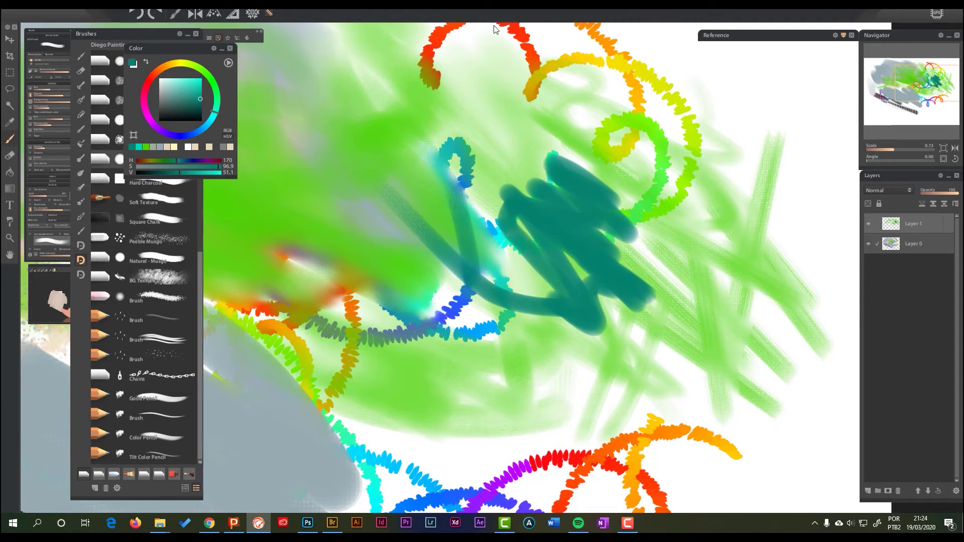
Step: Paint over the blue loop with the Soft Pastel brush with bristles enabled, and repaint the area with bristles disabled
{"action": "scroll", "coordinate": [469, 168], "scroll_direction": "up", "scroll_amount": 5}
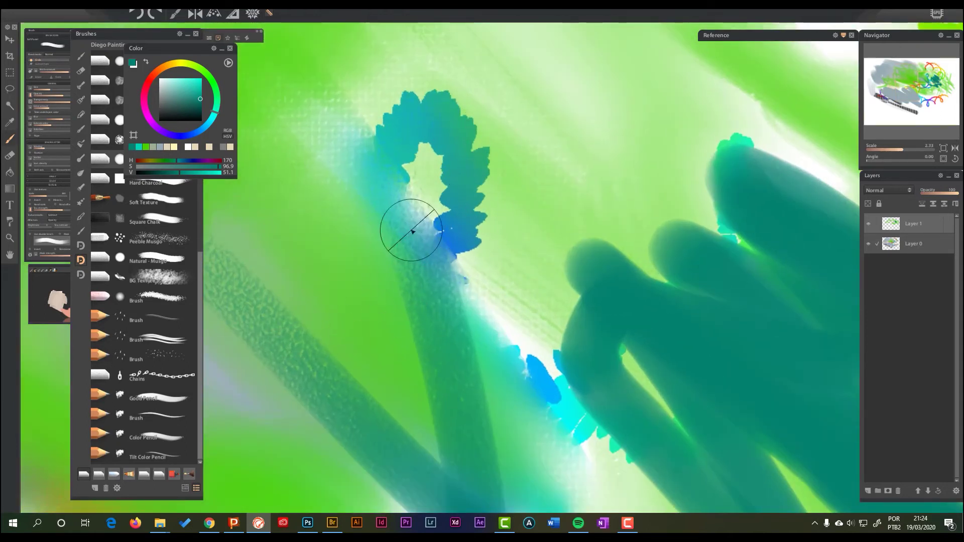
{"action": "left_click", "coordinate": [55, 99]}
{"action": "left_click", "coordinate": [38, 123]}
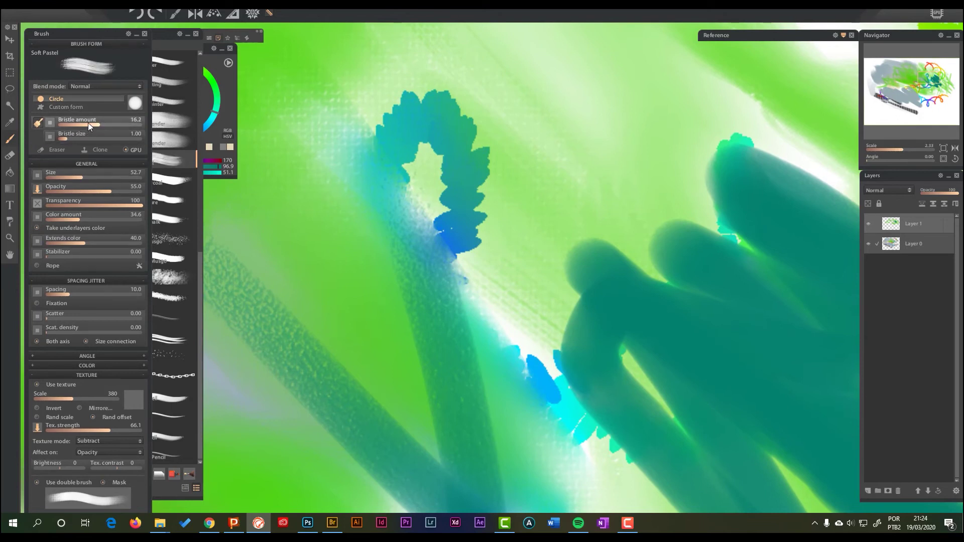
{"action": "mouse_move", "coordinate": [440, 206]}
{"action": "left_mouse_down"}
{"action": "mouse_move", "coordinate": [467, 311]}
{"action": "mouse_move", "coordinate": [484, 334]}
{"action": "mouse_move", "coordinate": [458, 336]}
{"action": "mouse_move", "coordinate": [452, 90]}
{"action": "mouse_move", "coordinate": [399, 263]}
{"action": "mouse_move", "coordinate": [406, 156]}
{"action": "left_mouse_up"}
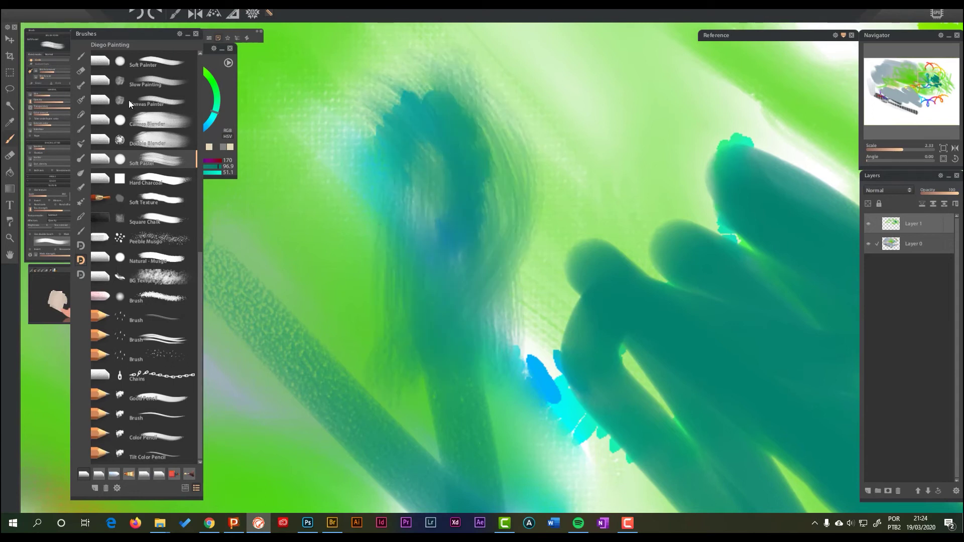
{"action": "mouse_move", "coordinate": [43, 121]}
{"action": "mouse_move", "coordinate": [387, 90]}
{"action": "left_mouse_down"}
{"action": "mouse_move", "coordinate": [562, 185]}
{"action": "mouse_move", "coordinate": [532, 214]}
{"action": "mouse_move", "coordinate": [529, 338]}
{"action": "mouse_move", "coordinate": [408, 383]}
{"action": "mouse_move", "coordinate": [388, 377]}
{"action": "mouse_move", "coordinate": [348, 147]}
{"action": "mouse_move", "coordinate": [450, 249]}
{"action": "mouse_move", "coordinate": [334, 74]}
{"action": "mouse_move", "coordinate": [548, 202]}
{"action": "mouse_move", "coordinate": [587, 214]}
{"action": "mouse_move", "coordinate": [512, 320]}
{"action": "mouse_move", "coordinate": [377, 315]}
{"action": "left_mouse_up"}
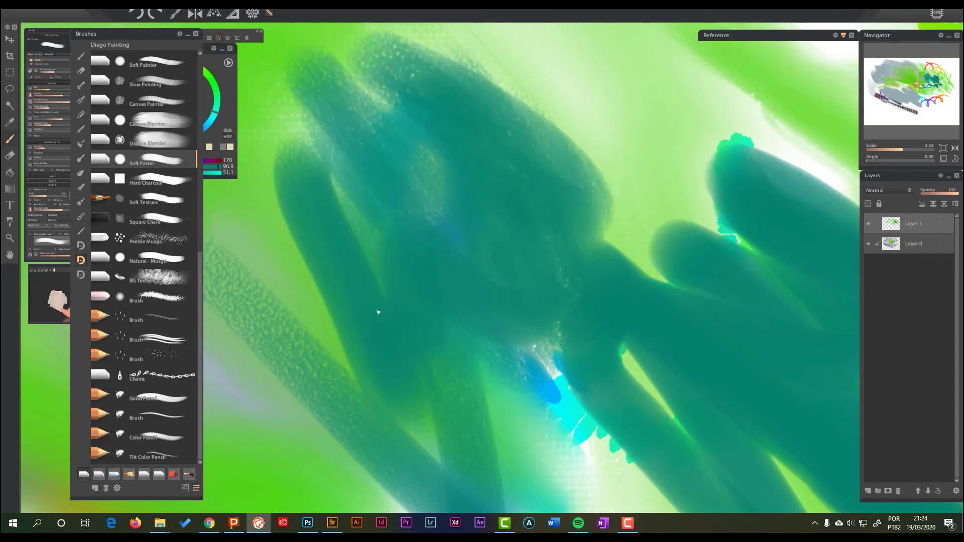
Step: Set the Soft Pastel brush to eraser mode and erase broad strokes of teal paint around the blue loop
{"action": "mouse_move", "coordinate": [62, 99]}
{"action": "mouse_move", "coordinate": [45, 64]}
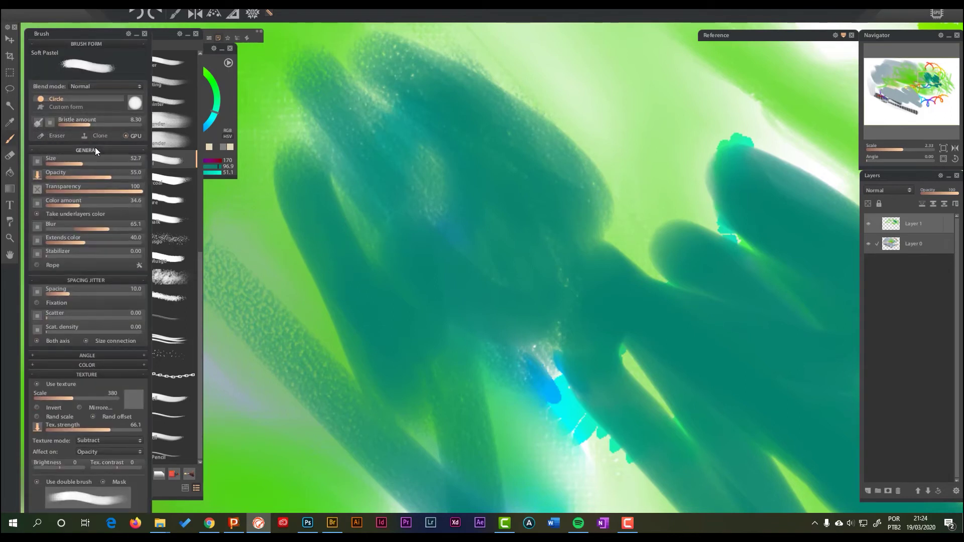
{"action": "left_click", "coordinate": [52, 136]}
{"action": "mouse_move", "coordinate": [427, 111]}
{"action": "left_mouse_down"}
{"action": "mouse_move", "coordinate": [628, 211]}
{"action": "mouse_move", "coordinate": [367, 95]}
{"action": "mouse_move", "coordinate": [623, 311]}
{"action": "mouse_move", "coordinate": [642, 261]}
{"action": "mouse_move", "coordinate": [537, 104]}
{"action": "mouse_move", "coordinate": [466, 261]}
{"action": "mouse_move", "coordinate": [542, 301]}
{"action": "left_mouse_up"}
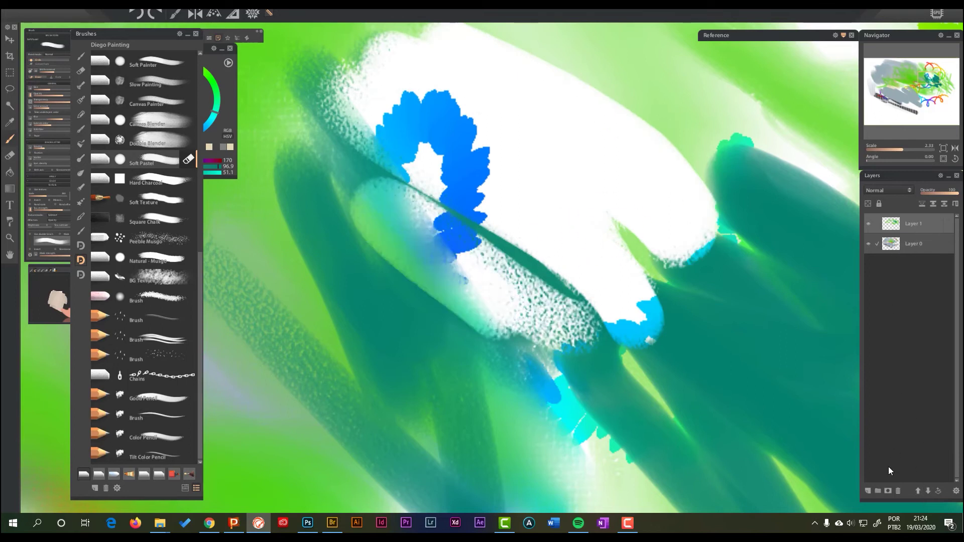
Step: Delete Layer 1 and erase part of the green paint and blue loop on Layer 0
{"action": "left_click", "coordinate": [896, 490]}
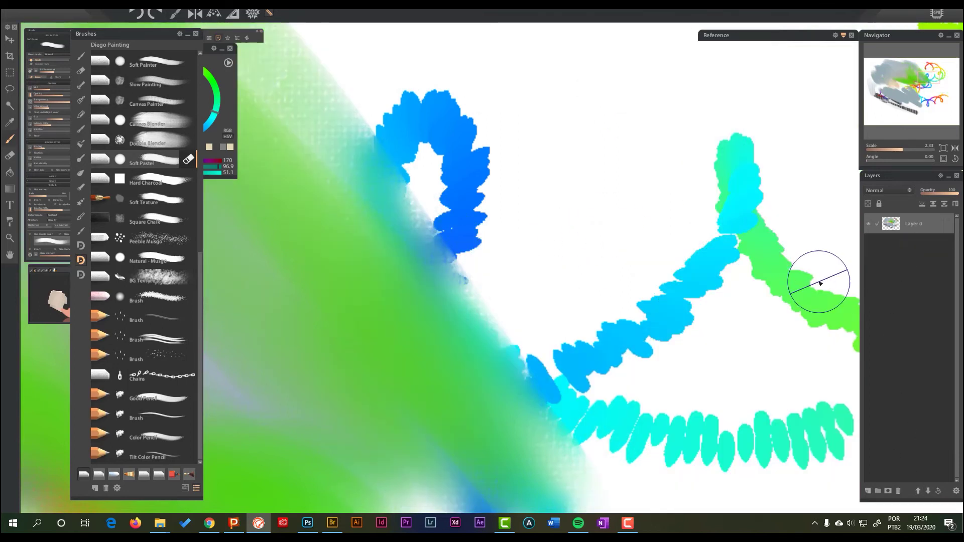
{"action": "mouse_move", "coordinate": [398, 142]}
{"action": "left_mouse_down"}
{"action": "mouse_move", "coordinate": [346, 149]}
{"action": "mouse_move", "coordinate": [398, 232]}
{"action": "left_mouse_up"}
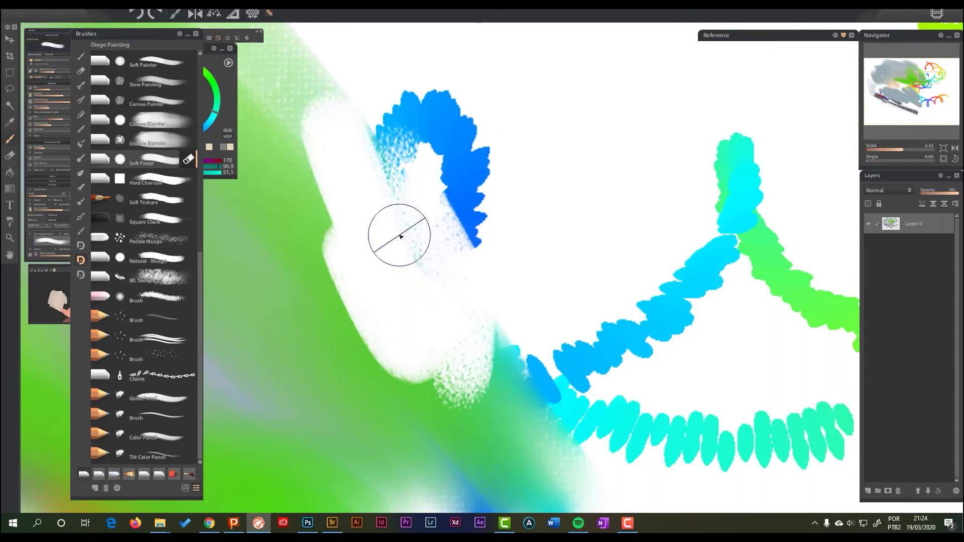
Step: Turn off eraser mode and paint teal Soft Pastel strokes over the erased area
{"action": "left_click", "coordinate": [42, 101]}
{"action": "left_click", "coordinate": [53, 135]}
{"action": "mouse_move", "coordinate": [312, 122]}
{"action": "left_mouse_down"}
{"action": "mouse_move", "coordinate": [485, 352]}
{"action": "mouse_move", "coordinate": [474, 307]}
{"action": "mouse_move", "coordinate": [348, 110]}
{"action": "mouse_move", "coordinate": [496, 318]}
{"action": "mouse_move", "coordinate": [461, 393]}
{"action": "mouse_move", "coordinate": [271, 211]}
{"action": "left_mouse_up"}
Step: Set the Soft Pastel brush to clone mode and paint cloned grey texture over the teal strokes
{"action": "mouse_move", "coordinate": [56, 140]}
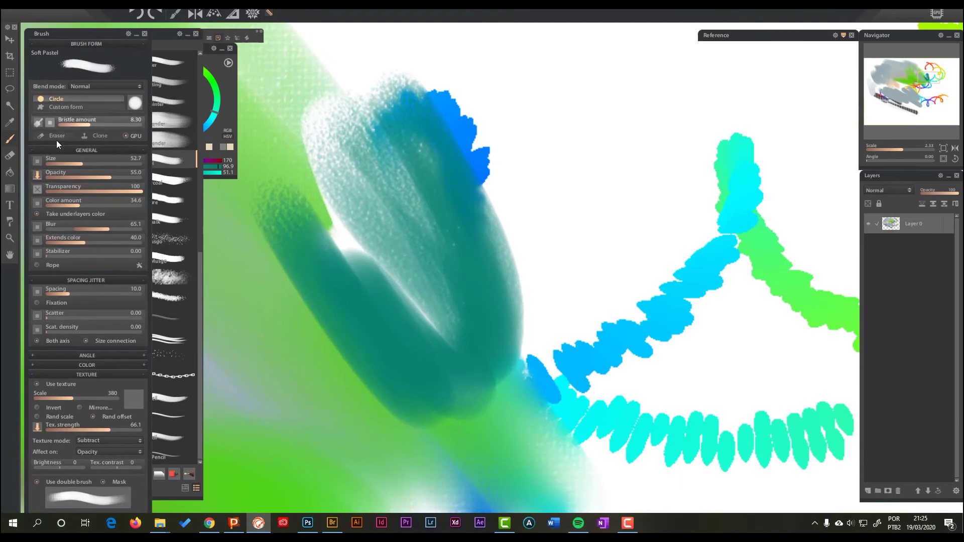
{"action": "left_click", "coordinate": [95, 135]}
{"action": "mouse_move", "coordinate": [430, 114]}
{"action": "left_mouse_down"}
{"action": "mouse_move", "coordinate": [499, 303]}
{"action": "mouse_move", "coordinate": [400, 107]}
{"action": "mouse_move", "coordinate": [437, 338]}
{"action": "mouse_move", "coordinate": [404, 248]}
{"action": "mouse_move", "coordinate": [264, 168]}
{"action": "mouse_move", "coordinate": [329, 291]}
{"action": "mouse_move", "coordinate": [450, 401]}
{"action": "left_mouse_up"}
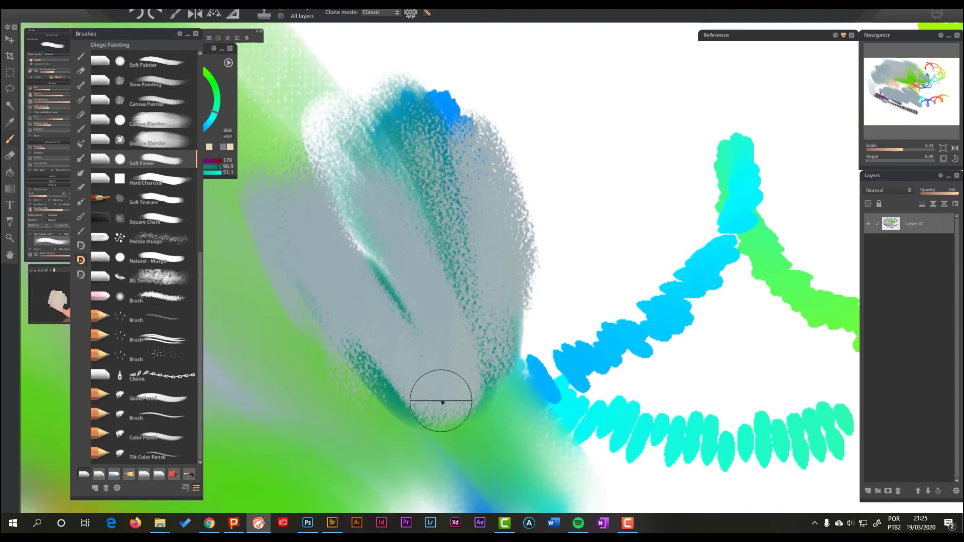
Step: Switch to Photoshop and smear the white, yellow and blue paint with the Blender Oil mixer brush along the shape's left part
{"action": "left_click", "coordinate": [307, 523]}
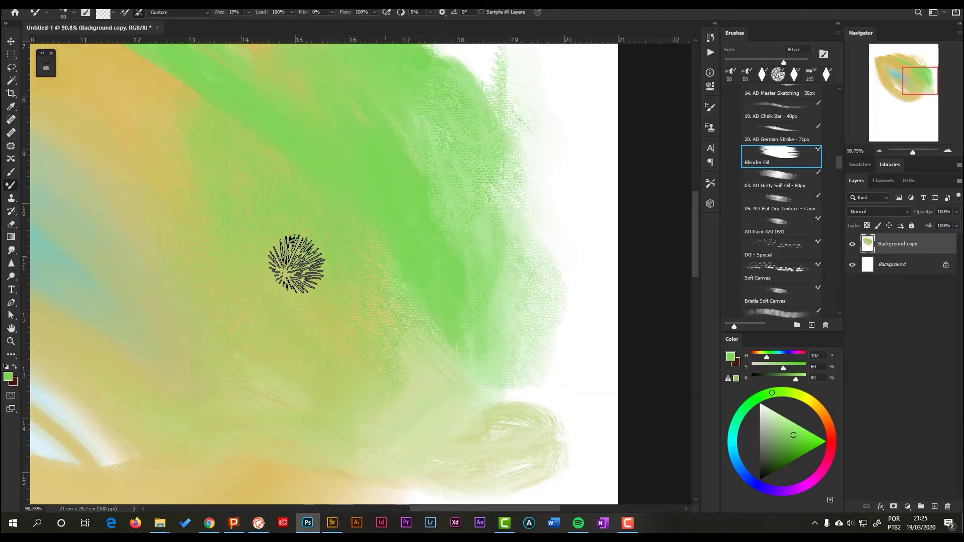
{"action": "scroll", "coordinate": [839, 168], "scroll_direction": "up", "scroll_amount": 3}
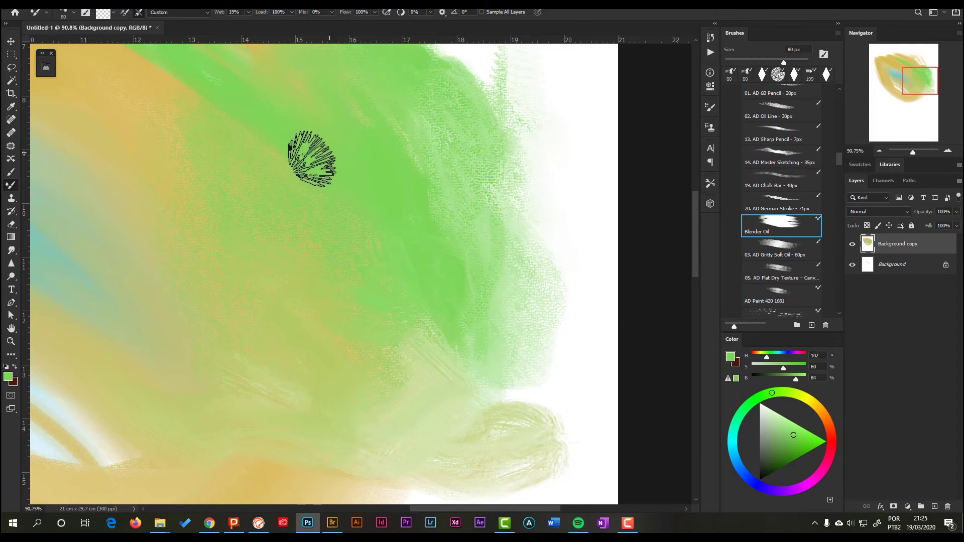
{"action": "left_click_drag", "start_coordinate": [295, 204], "coordinate": [510, 234]}
{"action": "left_click_drag", "start_coordinate": [472, 208], "coordinate": [613, 152]}
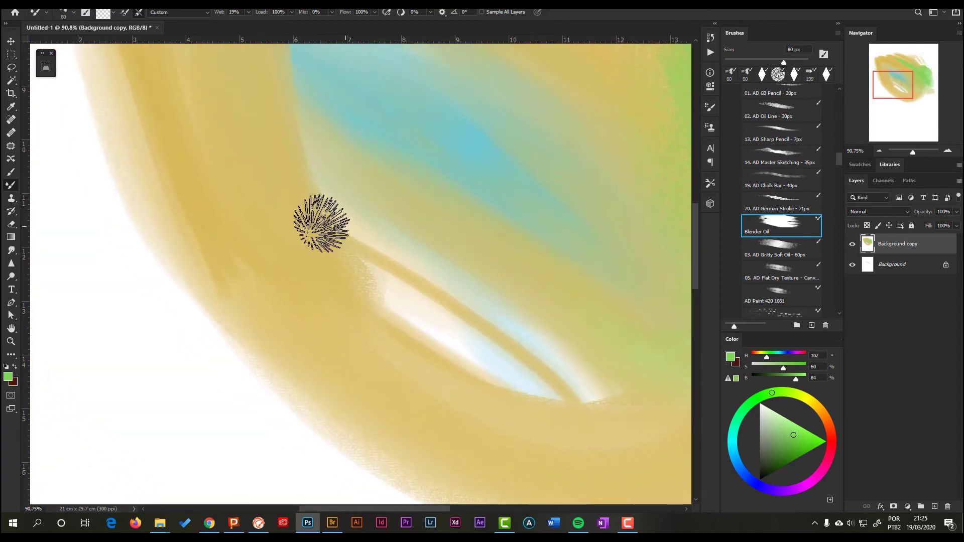
{"action": "left_click", "coordinate": [114, 15]}
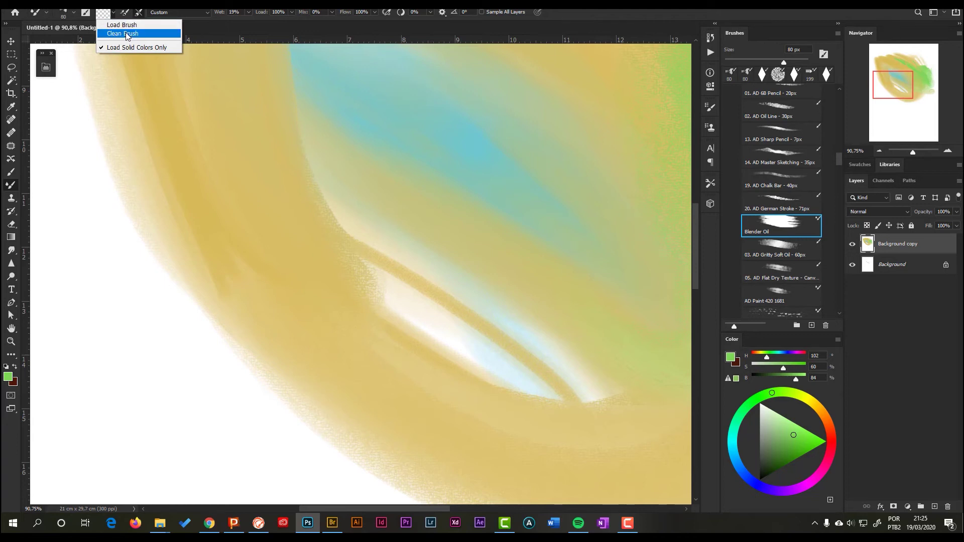
{"action": "left_click", "coordinate": [415, 253]}
{"action": "mouse_move", "coordinate": [338, 208]}
{"action": "left_mouse_down"}
{"action": "mouse_move", "coordinate": [268, 119]}
{"action": "mouse_move", "coordinate": [359, 272]}
{"action": "mouse_move", "coordinate": [427, 344]}
{"action": "left_mouse_up"}
{"action": "mouse_move", "coordinate": [244, 400]}
{"action": "left_mouse_down"}
{"action": "mouse_move", "coordinate": [377, 204]}
{"action": "mouse_move", "coordinate": [211, 263]}
{"action": "mouse_move", "coordinate": [217, 240]}
{"action": "left_mouse_up"}
{"action": "mouse_move", "coordinate": [98, 212]}
{"action": "left_mouse_down"}
{"action": "mouse_move", "coordinate": [400, 265]}
{"action": "mouse_move", "coordinate": [241, 201]}
{"action": "mouse_move", "coordinate": [176, 145]}
{"action": "left_mouse_up"}
{"action": "mouse_move", "coordinate": [397, 123]}
{"action": "left_mouse_down"}
{"action": "mouse_move", "coordinate": [404, 150]}
{"action": "mouse_move", "coordinate": [393, 354]}
{"action": "left_mouse_up"}
{"action": "mouse_move", "coordinate": [344, 85]}
{"action": "left_mouse_down"}
{"action": "mouse_move", "coordinate": [330, 277]}
{"action": "mouse_move", "coordinate": [409, 381]}
{"action": "mouse_move", "coordinate": [476, 299]}
{"action": "left_mouse_up"}
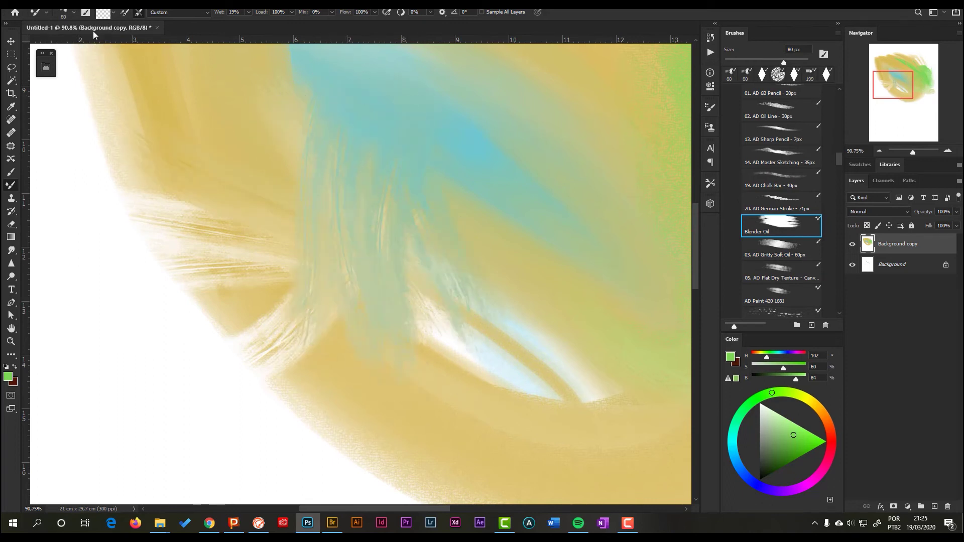
Step: Turn off the Load Solid Colors Only option for the mixer brush
{"action": "left_click", "coordinate": [114, 14]}
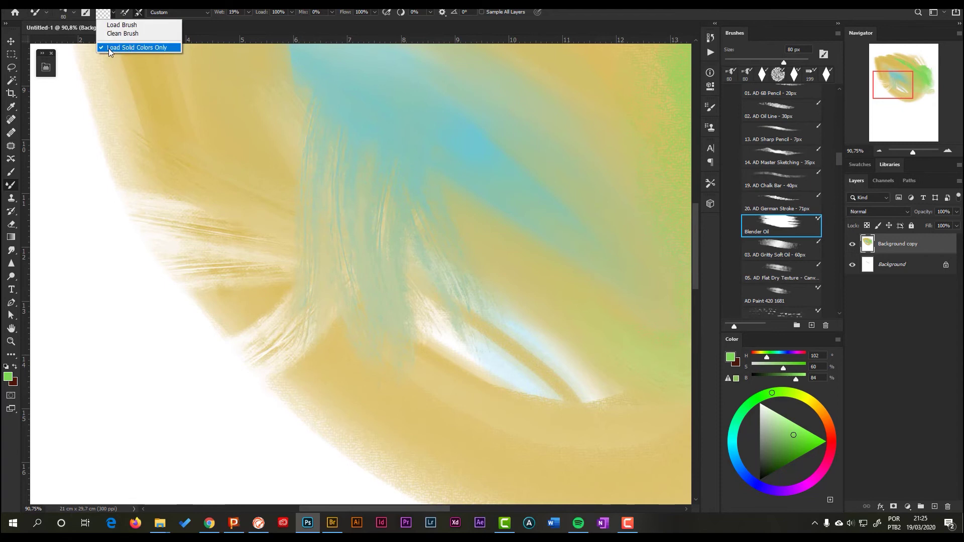
{"action": "left_click", "coordinate": [110, 47]}
{"action": "left_click", "coordinate": [115, 15]}
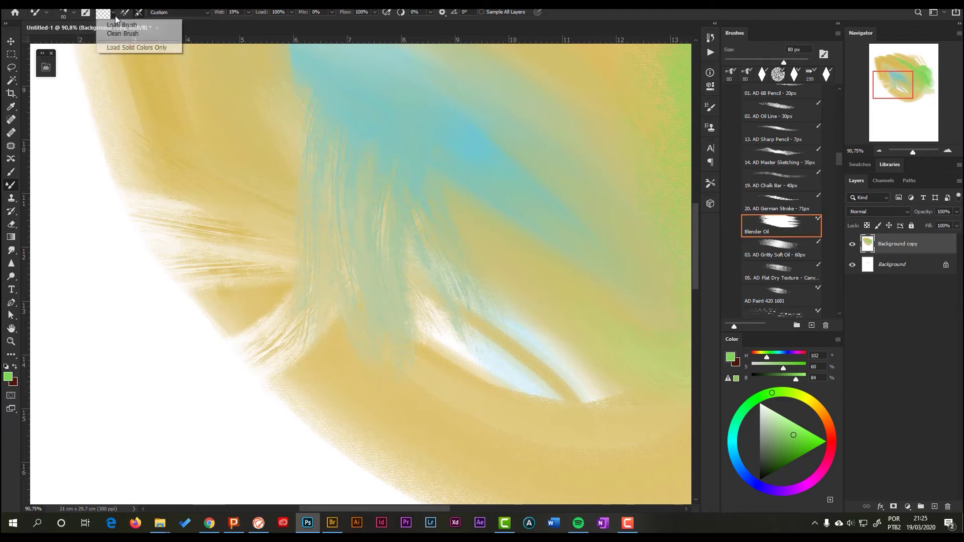
{"action": "left_click", "coordinate": [143, 49]}
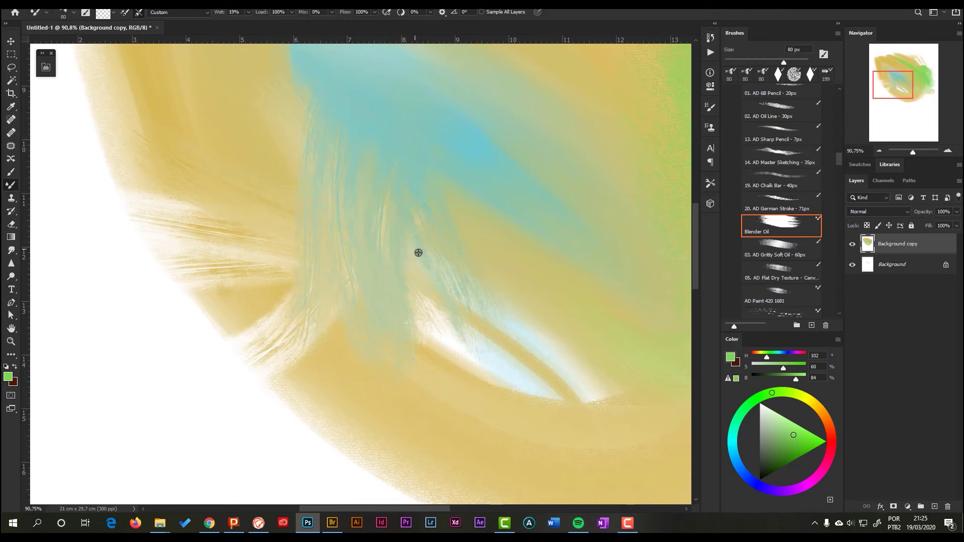
Step: Clean the mixer brush, test it on the canvas, and load it with the pale green paint
{"action": "left_click", "coordinate": [113, 14]}
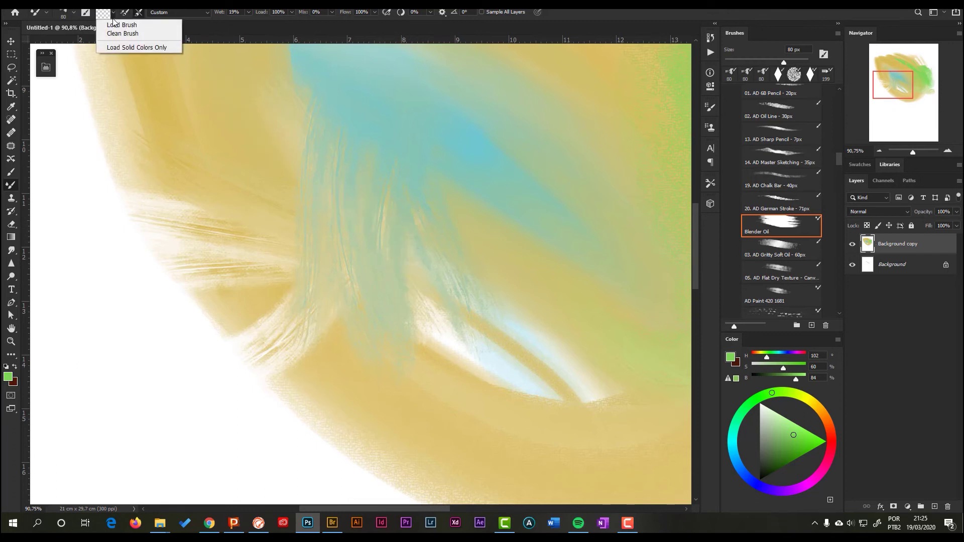
{"action": "left_click", "coordinate": [117, 32]}
{"action": "left_click", "coordinate": [155, 57], "text": "alt"}
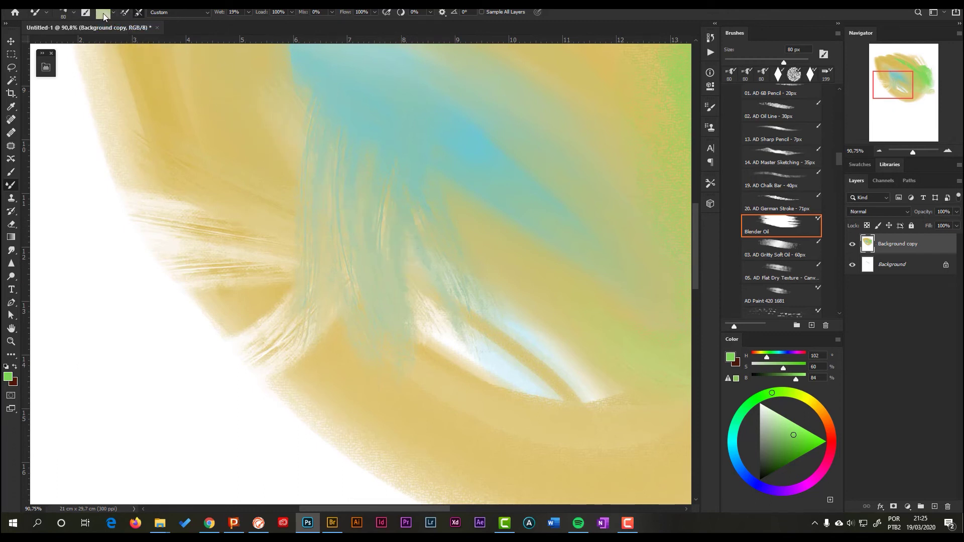
{"action": "left_click_drag", "start_coordinate": [445, 279], "coordinate": [442, 275]}
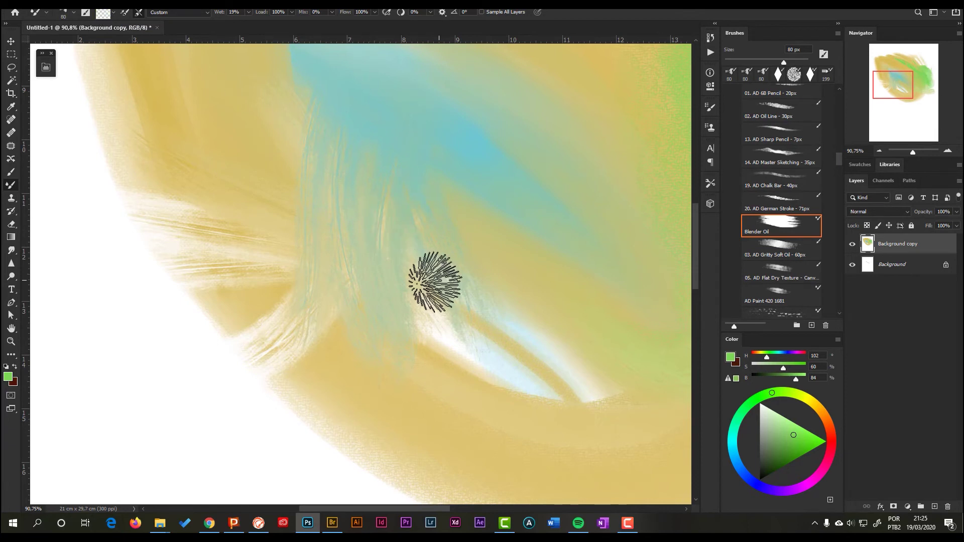
{"action": "left_click", "coordinate": [114, 14]}
{"action": "left_click", "coordinate": [117, 23]}
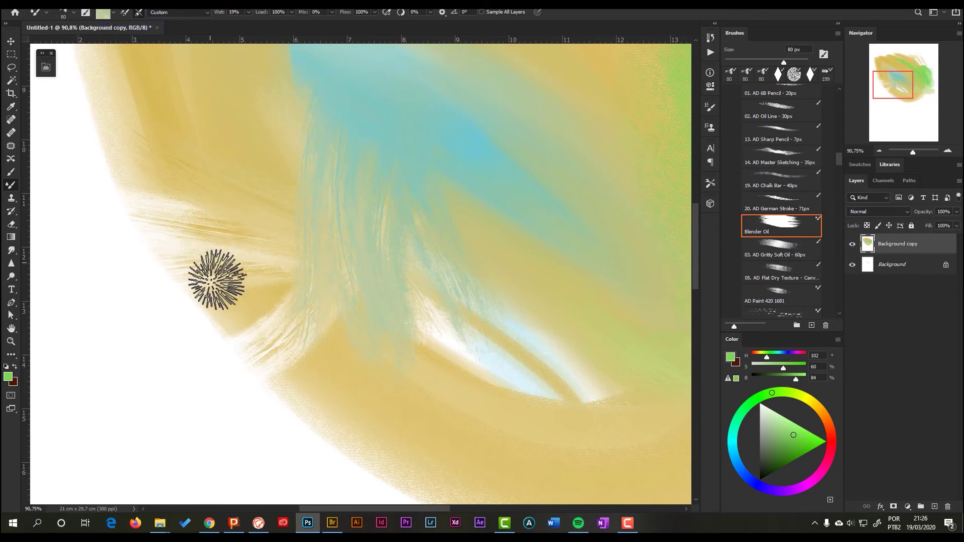
Step: Paint sweeping pale green bristle strokes over the yellow and white areas, using the Dry, Heavy Load mixer preset
{"action": "mouse_move", "coordinate": [194, 320]}
{"action": "left_mouse_down"}
{"action": "mouse_move", "coordinate": [149, 283]}
{"action": "mouse_move", "coordinate": [135, 213]}
{"action": "mouse_move", "coordinate": [182, 380]}
{"action": "mouse_move", "coordinate": [226, 394]}
{"action": "left_mouse_up"}
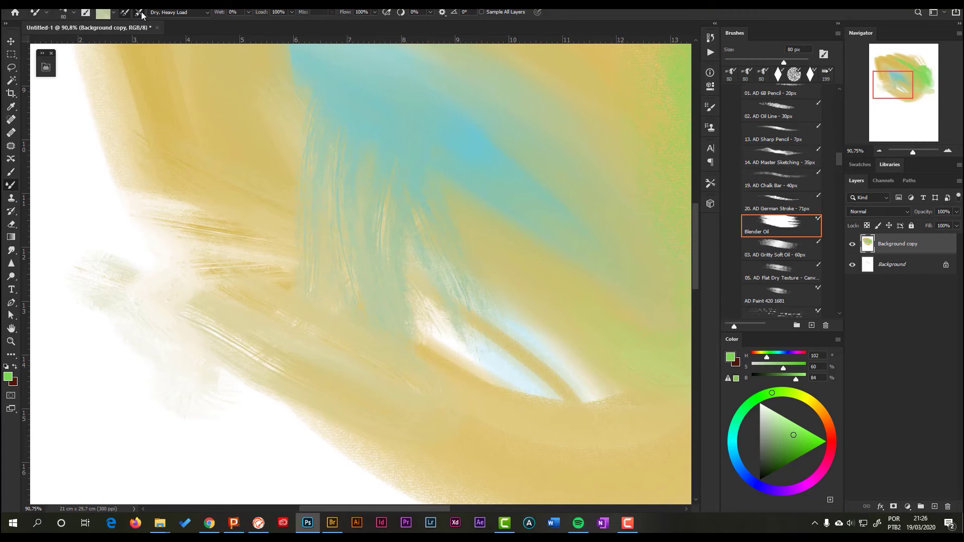
{"action": "mouse_move", "coordinate": [310, 258]}
{"action": "left_mouse_down"}
{"action": "mouse_move", "coordinate": [125, 200]}
{"action": "mouse_move", "coordinate": [92, 107]}
{"action": "mouse_move", "coordinate": [60, 126]}
{"action": "left_mouse_up"}
{"action": "left_click_drag", "start_coordinate": [118, 314], "coordinate": [282, 412]}
{"action": "left_click_drag", "start_coordinate": [121, 398], "coordinate": [427, 398]}
{"action": "left_click_drag", "start_coordinate": [167, 85], "coordinate": [293, 384]}
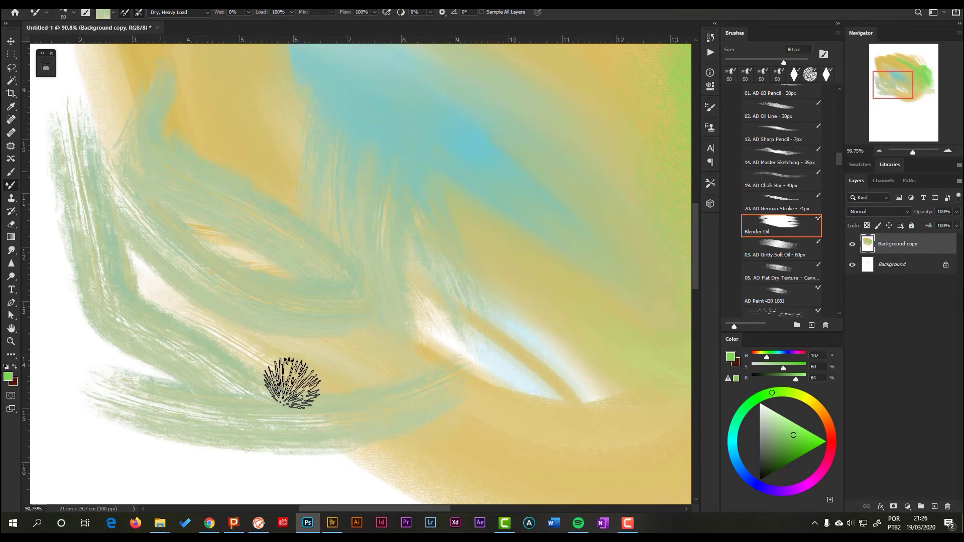
{"action": "left_click_drag", "start_coordinate": [256, 307], "coordinate": [356, 380]}
{"action": "mouse_move", "coordinate": [258, 370]}
{"action": "left_mouse_down"}
{"action": "mouse_move", "coordinate": [656, 167]}
{"action": "mouse_move", "coordinate": [451, 419]}
{"action": "left_mouse_up"}
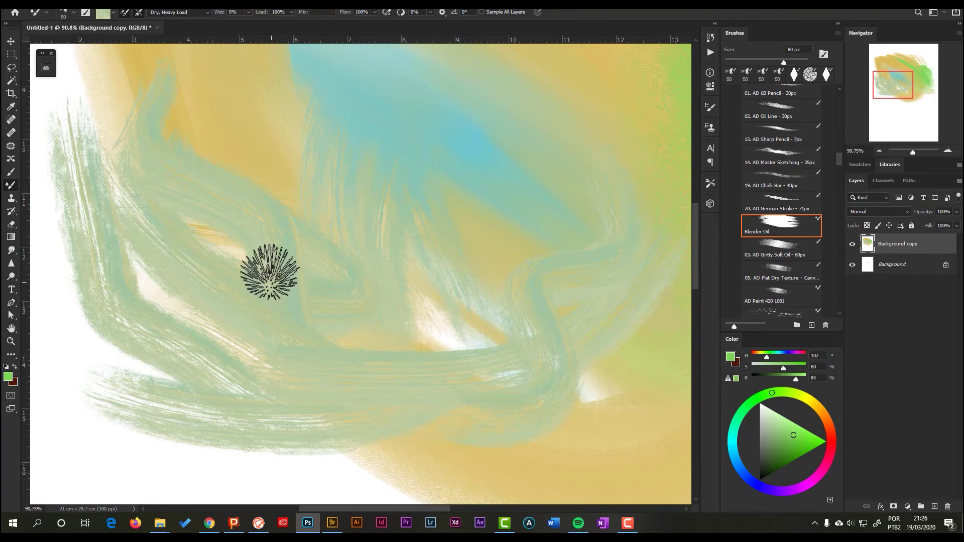
Step: Switch to Paintstorm Studio and extend the cloned grey Soft Pastel texture over the blue loop and the white area beside it
{"action": "left_click", "coordinate": [258, 524]}
{"action": "mouse_move", "coordinate": [420, 229]}
{"action": "left_mouse_down"}
{"action": "mouse_move", "coordinate": [333, 142]}
{"action": "mouse_move", "coordinate": [312, 241]}
{"action": "left_mouse_up"}
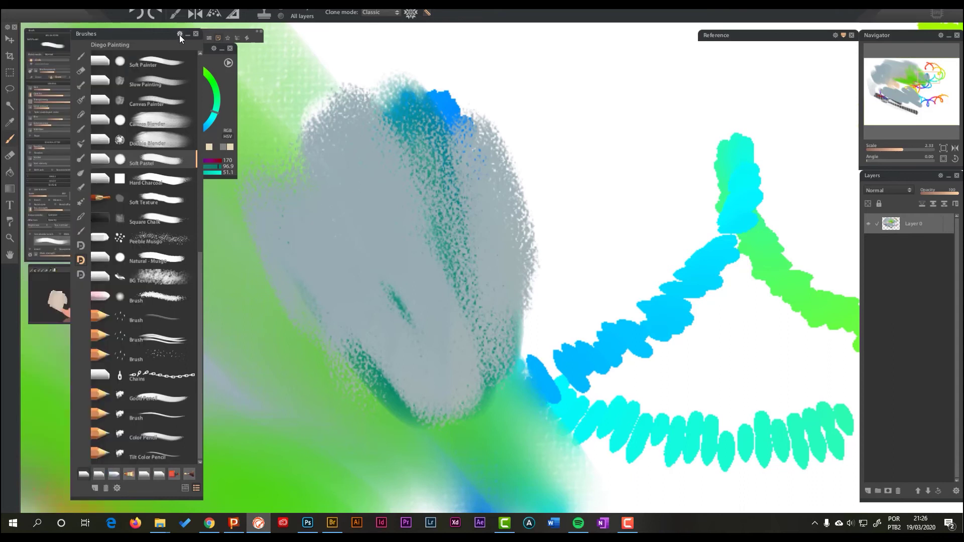
{"action": "mouse_move", "coordinate": [54, 155]}
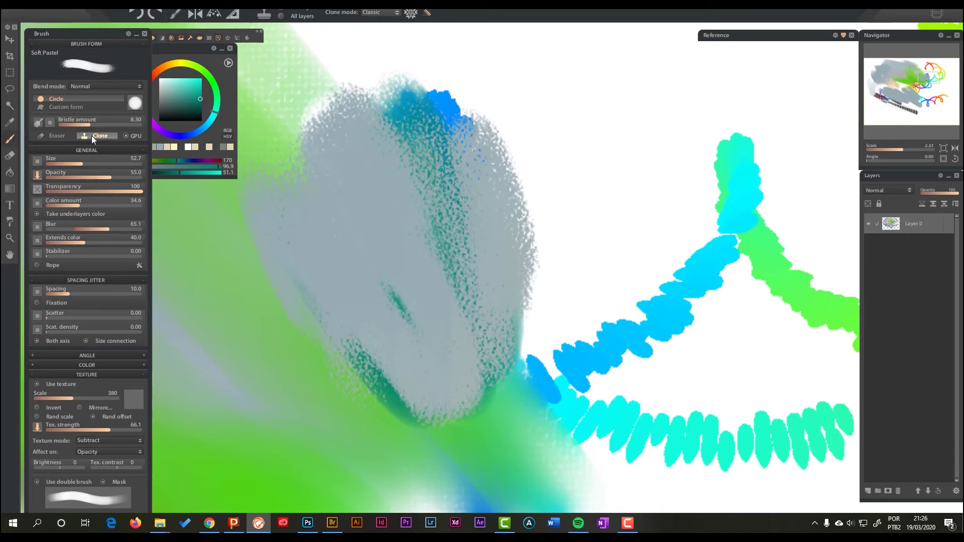
{"action": "left_click_drag", "start_coordinate": [424, 179], "coordinate": [624, 333]}
{"action": "mouse_move", "coordinate": [520, 238]}
{"action": "left_mouse_down"}
{"action": "mouse_move", "coordinate": [427, 150]}
{"action": "mouse_move", "coordinate": [578, 191]}
{"action": "mouse_move", "coordinate": [624, 370]}
{"action": "mouse_move", "coordinate": [566, 42]}
{"action": "left_mouse_up"}
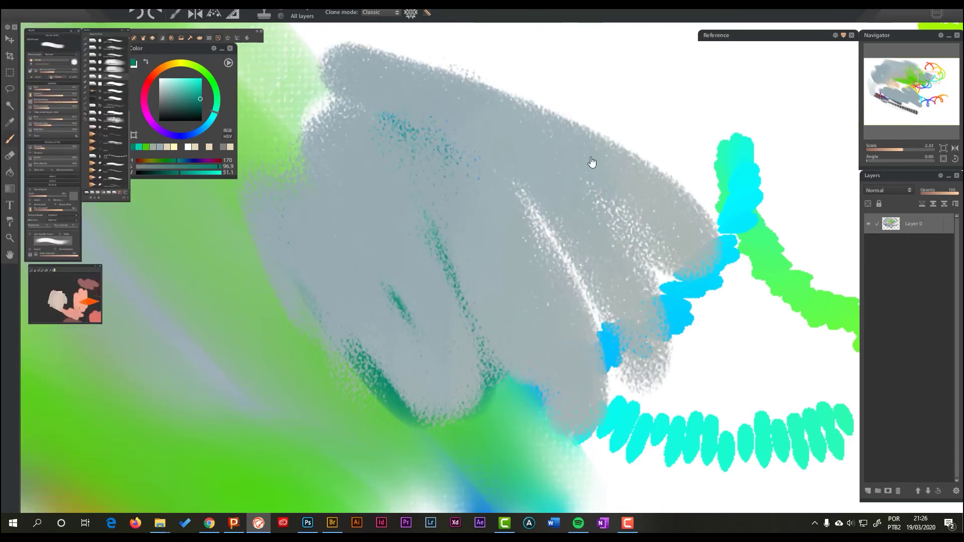
Step: In Classic clone mode, paint more grey texture above the grey shape and clone the red-orange loop from a new source point
{"action": "left_click_drag", "start_coordinate": [592, 161], "coordinate": [461, 286]}
{"action": "mouse_move", "coordinate": [522, 166]}
{"action": "left_mouse_down"}
{"action": "mouse_move", "coordinate": [376, 54]}
{"action": "mouse_move", "coordinate": [415, 76]}
{"action": "mouse_move", "coordinate": [336, 172]}
{"action": "left_mouse_up"}
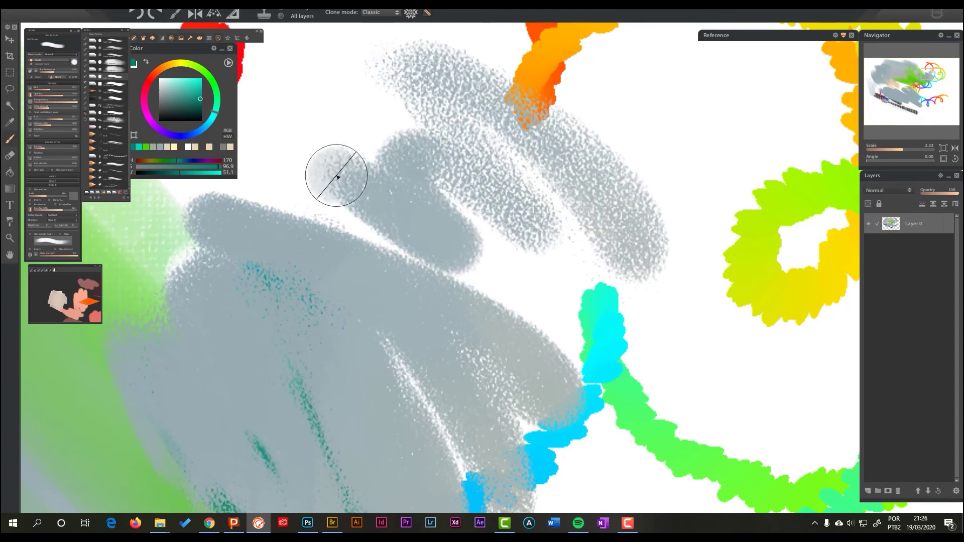
{"action": "left_click_drag", "start_coordinate": [529, 282], "coordinate": [382, 95]}
{"action": "left_click_drag", "start_coordinate": [441, 191], "coordinate": [482, 239]}
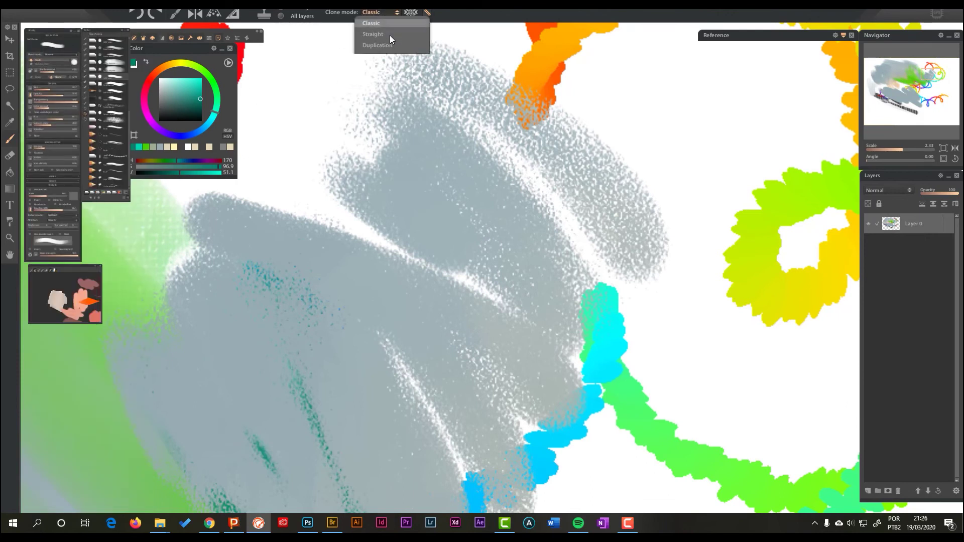
{"action": "left_click", "coordinate": [568, 164]}
{"action": "mouse_move", "coordinate": [563, 261]}
{"action": "left_mouse_down"}
{"action": "mouse_move", "coordinate": [572, 221]}
{"action": "mouse_move", "coordinate": [577, 281]}
{"action": "mouse_move", "coordinate": [603, 176]}
{"action": "mouse_move", "coordinate": [715, 138]}
{"action": "mouse_move", "coordinate": [843, 141]}
{"action": "left_mouse_up"}
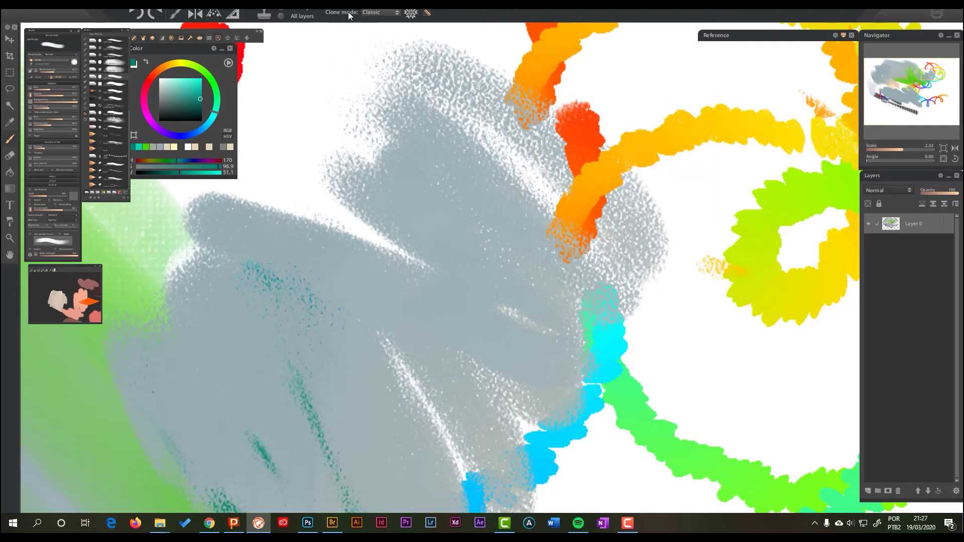
Step: Set the clone mode to Straight and paint cloned pieces of the coloured loops over the grey area
{"action": "left_click", "coordinate": [397, 15]}
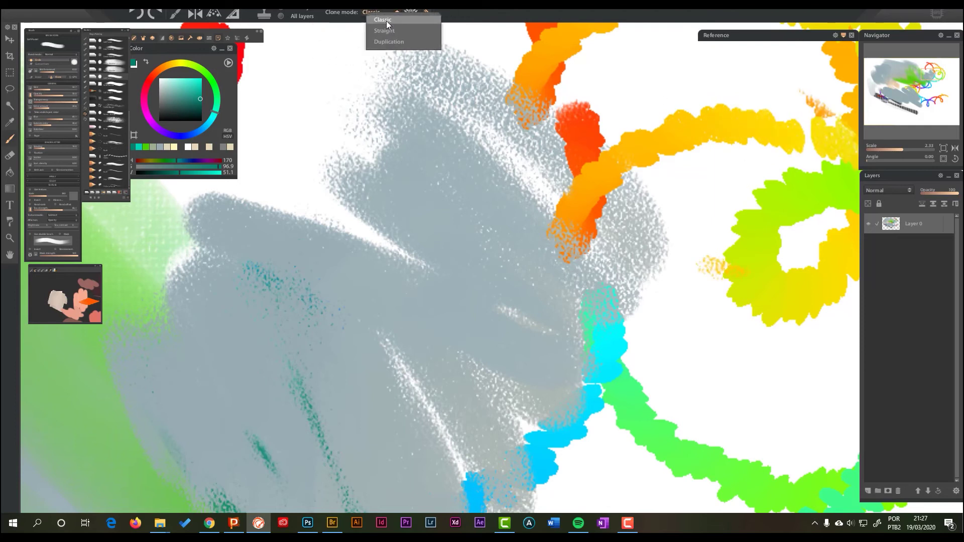
{"action": "left_click", "coordinate": [388, 30]}
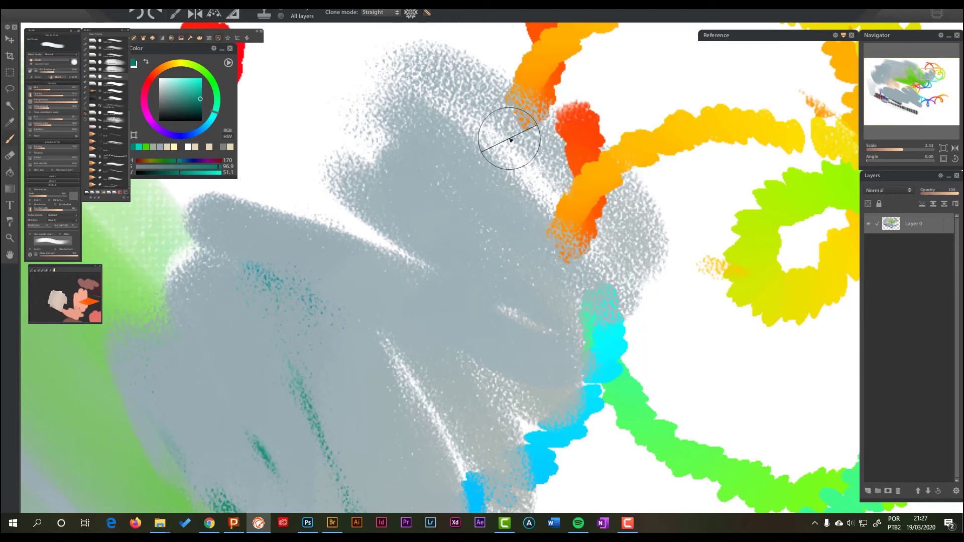
{"action": "mouse_move", "coordinate": [510, 137]}
{"action": "left_mouse_down"}
{"action": "mouse_move", "coordinate": [513, 200]}
{"action": "mouse_move", "coordinate": [458, 125]}
{"action": "mouse_move", "coordinate": [507, 137]}
{"action": "mouse_move", "coordinate": [591, 214]}
{"action": "mouse_move", "coordinate": [625, 138]}
{"action": "mouse_move", "coordinate": [533, 228]}
{"action": "mouse_move", "coordinate": [353, 206]}
{"action": "mouse_move", "coordinate": [450, 172]}
{"action": "mouse_move", "coordinate": [426, 269]}
{"action": "mouse_move", "coordinate": [450, 188]}
{"action": "mouse_move", "coordinate": [438, 107]}
{"action": "mouse_move", "coordinate": [413, 253]}
{"action": "mouse_move", "coordinate": [294, 296]}
{"action": "mouse_move", "coordinate": [374, 284]}
{"action": "mouse_move", "coordinate": [353, 141]}
{"action": "mouse_move", "coordinate": [375, 167]}
{"action": "mouse_move", "coordinate": [292, 282]}
{"action": "mouse_move", "coordinate": [224, 278]}
{"action": "mouse_move", "coordinate": [308, 121]}
{"action": "mouse_move", "coordinate": [336, 114]}
{"action": "mouse_move", "coordinate": [369, 250]}
{"action": "mouse_move", "coordinate": [444, 351]}
{"action": "mouse_move", "coordinate": [210, 297]}
{"action": "mouse_move", "coordinate": [389, 96]}
{"action": "mouse_move", "coordinate": [281, 219]}
{"action": "mouse_move", "coordinate": [404, 342]}
{"action": "mouse_move", "coordinate": [516, 259]}
{"action": "mouse_move", "coordinate": [479, 203]}
{"action": "mouse_move", "coordinate": [445, 302]}
{"action": "mouse_move", "coordinate": [267, 293]}
{"action": "left_mouse_up"}
{"action": "left_click_drag", "start_coordinate": [434, 147], "coordinate": [408, 292]}
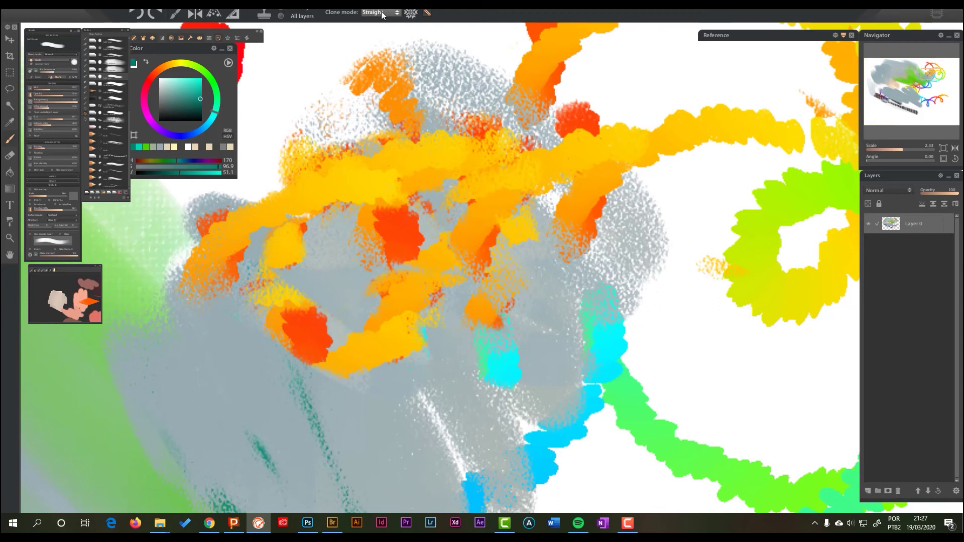
Step: Set the clone mode to Duplication and paint broad orange strokes over the cloned loops and grey paint
{"action": "left_click", "coordinate": [383, 43]}
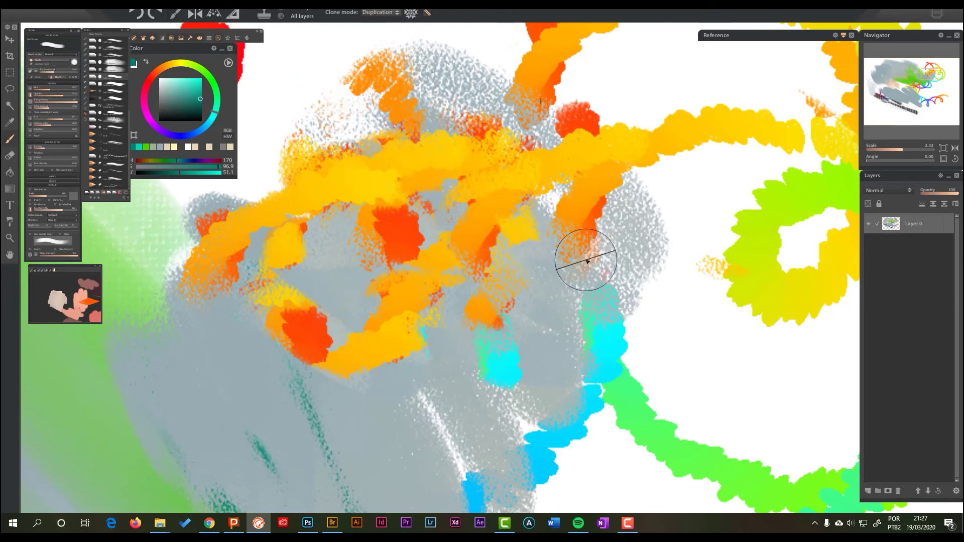
{"action": "mouse_move", "coordinate": [582, 262]}
{"action": "left_mouse_down"}
{"action": "mouse_move", "coordinate": [577, 276]}
{"action": "mouse_move", "coordinate": [393, 173]}
{"action": "mouse_move", "coordinate": [441, 437]}
{"action": "mouse_move", "coordinate": [531, 155]}
{"action": "mouse_move", "coordinate": [635, 370]}
{"action": "mouse_move", "coordinate": [361, 215]}
{"action": "mouse_move", "coordinate": [653, 449]}
{"action": "mouse_move", "coordinate": [437, 441]}
{"action": "mouse_move", "coordinate": [465, 217]}
{"action": "mouse_move", "coordinate": [287, 205]}
{"action": "left_mouse_up"}
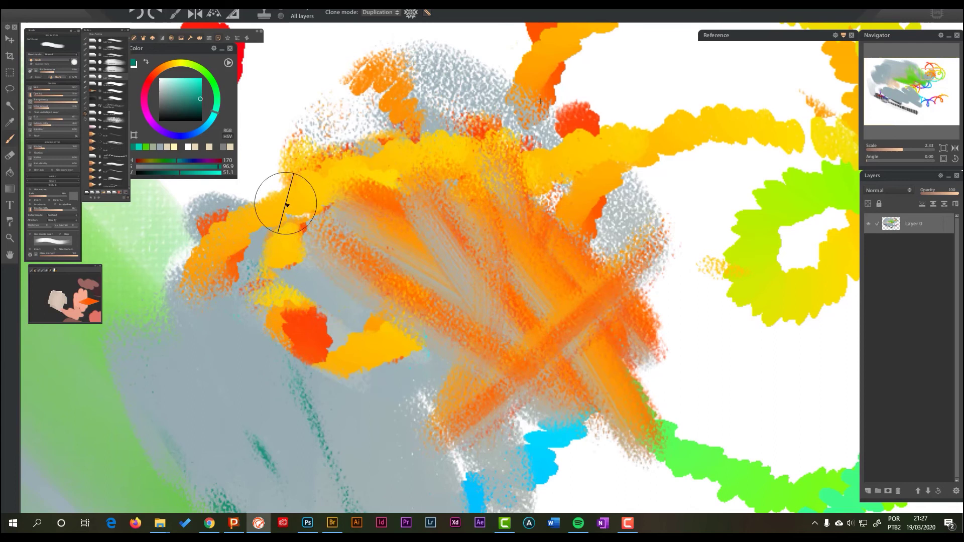
{"action": "mouse_move", "coordinate": [509, 404]}
{"action": "left_mouse_down"}
{"action": "mouse_move", "coordinate": [372, 302]}
{"action": "mouse_move", "coordinate": [463, 355]}
{"action": "mouse_move", "coordinate": [402, 226]}
{"action": "mouse_move", "coordinate": [374, 227]}
{"action": "mouse_move", "coordinate": [334, 342]}
{"action": "left_mouse_up"}
{"action": "mouse_move", "coordinate": [117, 151]}
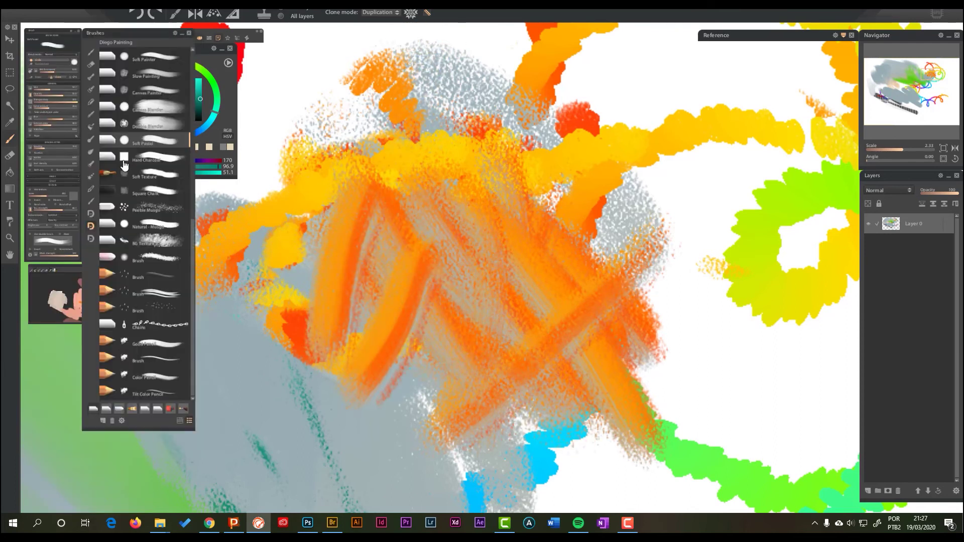
{"action": "mouse_move", "coordinate": [480, 304]}
{"action": "left_mouse_down"}
{"action": "mouse_move", "coordinate": [443, 149]}
{"action": "mouse_move", "coordinate": [598, 173]}
{"action": "mouse_move", "coordinate": [654, 351]}
{"action": "mouse_move", "coordinate": [461, 122]}
{"action": "mouse_move", "coordinate": [648, 367]}
{"action": "mouse_move", "coordinate": [500, 202]}
{"action": "mouse_move", "coordinate": [564, 176]}
{"action": "mouse_move", "coordinate": [602, 306]}
{"action": "left_mouse_up"}
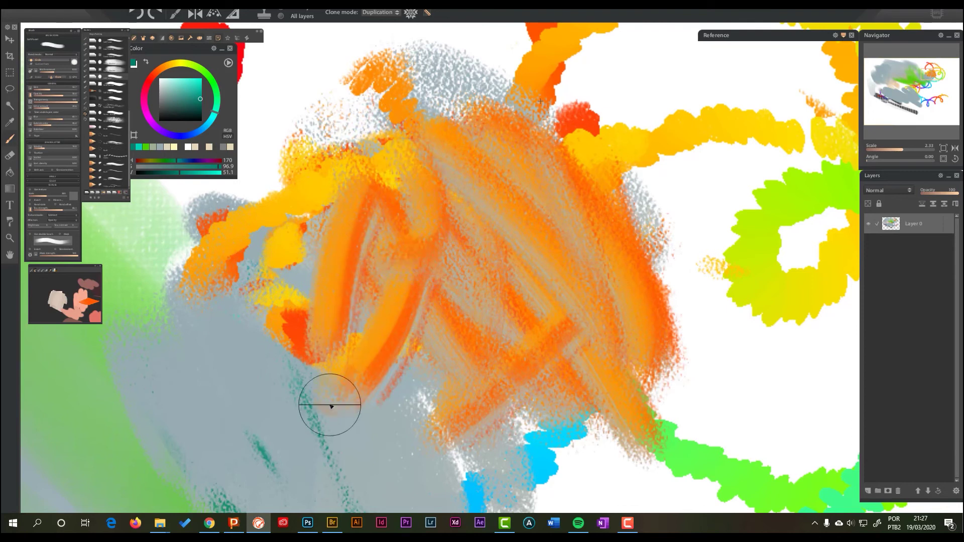
Step: Switch to Photoshop and paint overlapping pale green mixer brush strokes over the yellow paint below the blue area
{"action": "left_click", "coordinate": [308, 523]}
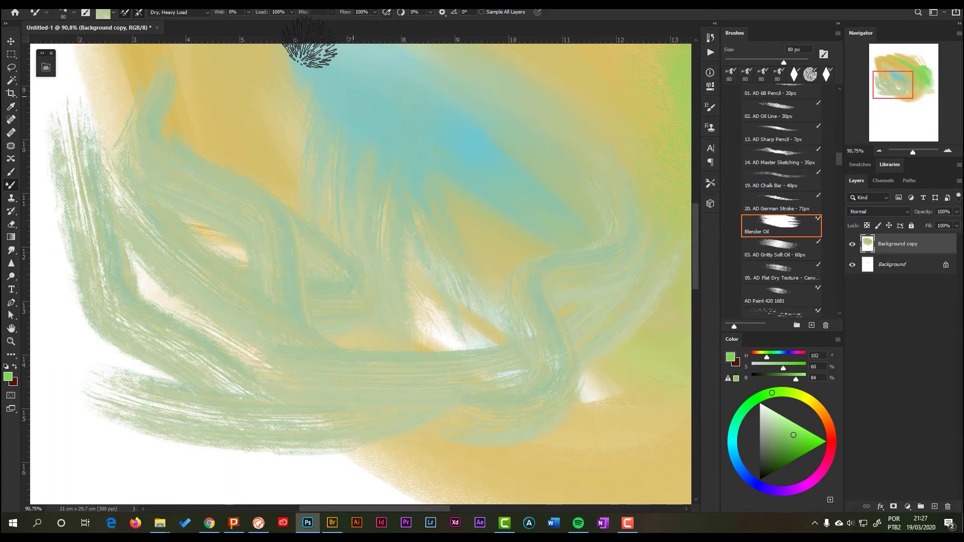
{"action": "mouse_move", "coordinate": [264, 299]}
{"action": "left_mouse_down"}
{"action": "mouse_move", "coordinate": [237, 182]}
{"action": "mouse_move", "coordinate": [349, 274]}
{"action": "mouse_move", "coordinate": [189, 136]}
{"action": "mouse_move", "coordinate": [229, 93]}
{"action": "mouse_move", "coordinate": [261, 189]}
{"action": "mouse_move", "coordinate": [274, 298]}
{"action": "mouse_move", "coordinate": [240, 327]}
{"action": "mouse_move", "coordinate": [233, 138]}
{"action": "left_mouse_up"}
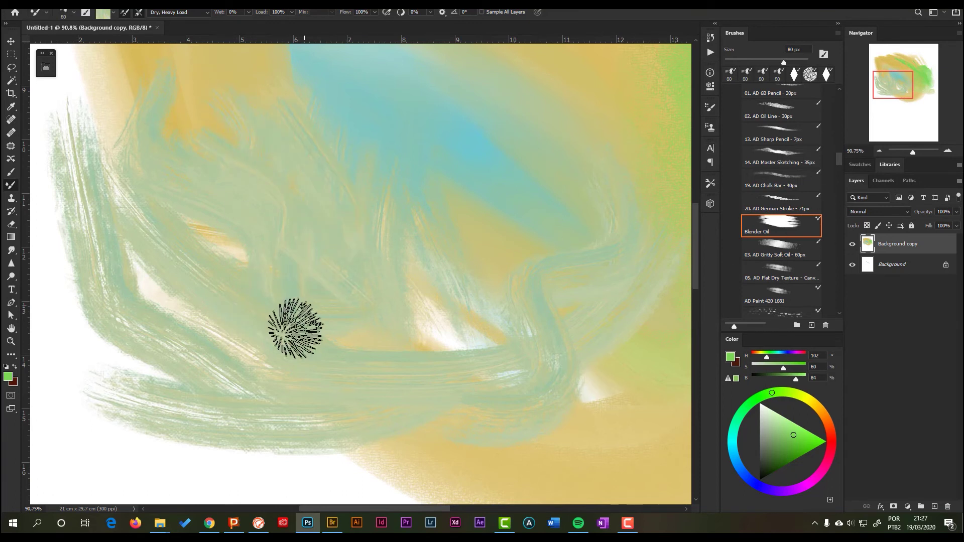
Step: Switch to Paintstorm Studio and add more orange Duplication clone strokes around the orange shape and across the grey paint
{"action": "left_click", "coordinate": [258, 523]}
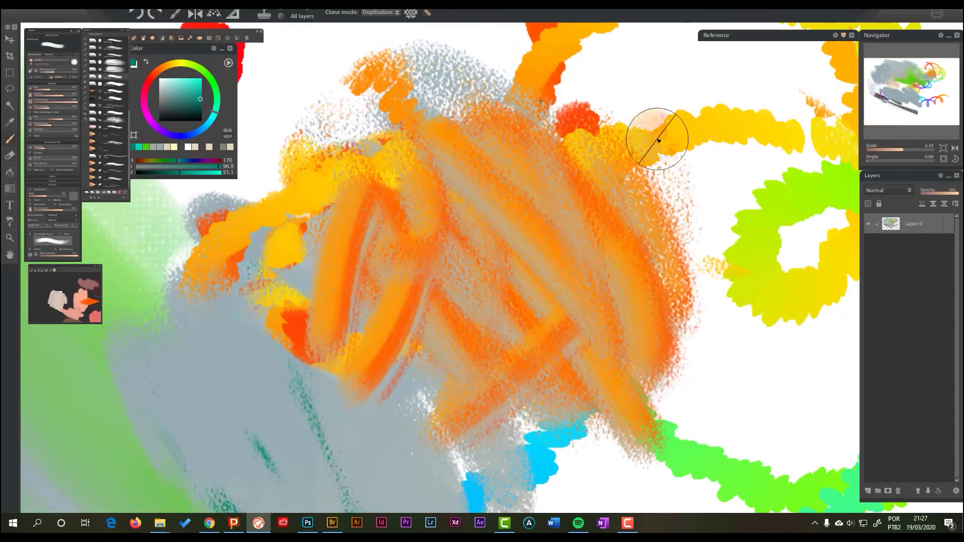
{"action": "mouse_move", "coordinate": [91, 149]}
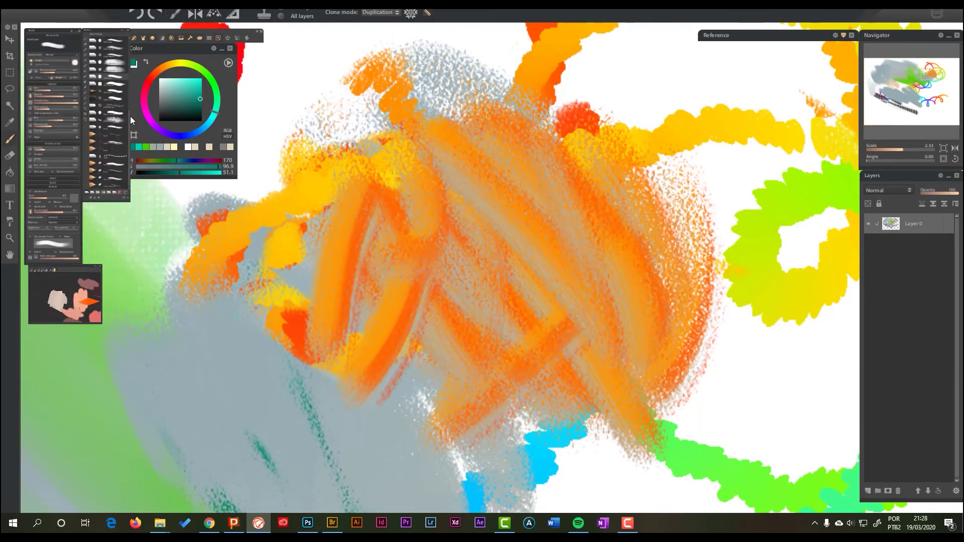
{"action": "mouse_move", "coordinate": [351, 158]}
{"action": "left_mouse_down"}
{"action": "mouse_move", "coordinate": [333, 385]}
{"action": "mouse_move", "coordinate": [381, 224]}
{"action": "mouse_move", "coordinate": [269, 284]}
{"action": "left_mouse_up"}
Step: Turn off clone mode, paint teal Soft Pastel strokes over the orange shape, and cover part of them with sampled orange
{"action": "mouse_move", "coordinate": [57, 107]}
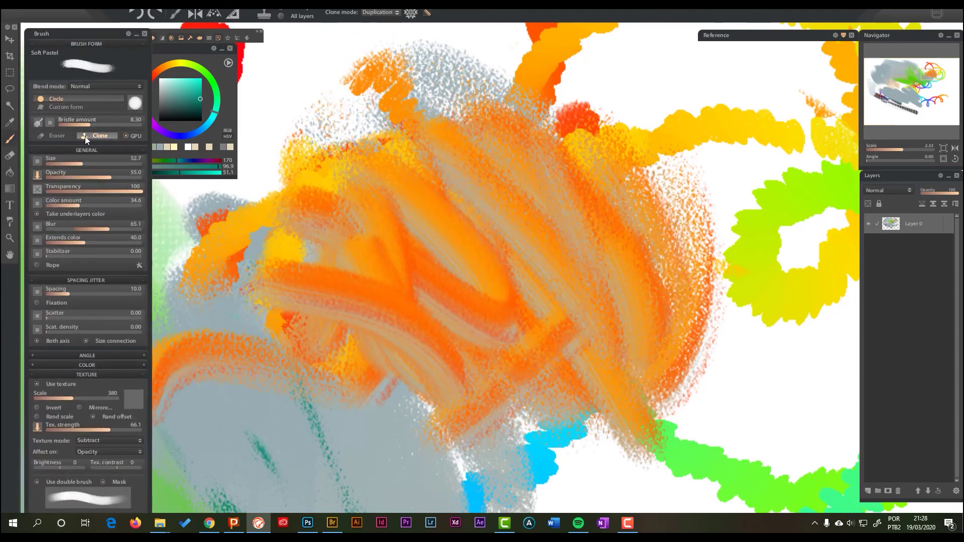
{"action": "left_click", "coordinate": [85, 135]}
{"action": "mouse_move", "coordinate": [388, 215]}
{"action": "left_mouse_down"}
{"action": "mouse_move", "coordinate": [527, 371]}
{"action": "mouse_move", "coordinate": [322, 228]}
{"action": "mouse_move", "coordinate": [457, 381]}
{"action": "mouse_move", "coordinate": [435, 402]}
{"action": "mouse_move", "coordinate": [496, 252]}
{"action": "mouse_move", "coordinate": [536, 415]}
{"action": "mouse_move", "coordinate": [572, 258]}
{"action": "mouse_move", "coordinate": [695, 313]}
{"action": "mouse_move", "coordinate": [668, 188]}
{"action": "mouse_move", "coordinate": [621, 363]}
{"action": "left_mouse_up"}
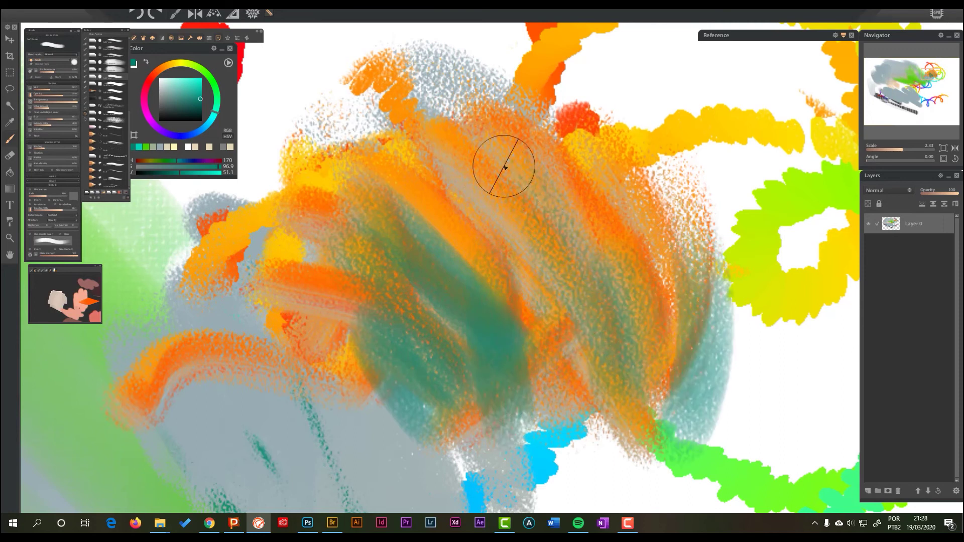
{"action": "left_click", "coordinate": [427, 212], "text": "alt"}
{"action": "mouse_move", "coordinate": [428, 212]}
{"action": "left_mouse_down"}
{"action": "mouse_move", "coordinate": [447, 262]}
{"action": "mouse_move", "coordinate": [462, 263]}
{"action": "mouse_move", "coordinate": [419, 298]}
{"action": "mouse_move", "coordinate": [381, 269]}
{"action": "mouse_move", "coordinate": [439, 303]}
{"action": "mouse_move", "coordinate": [493, 287]}
{"action": "mouse_move", "coordinate": [451, 149]}
{"action": "left_mouse_up"}
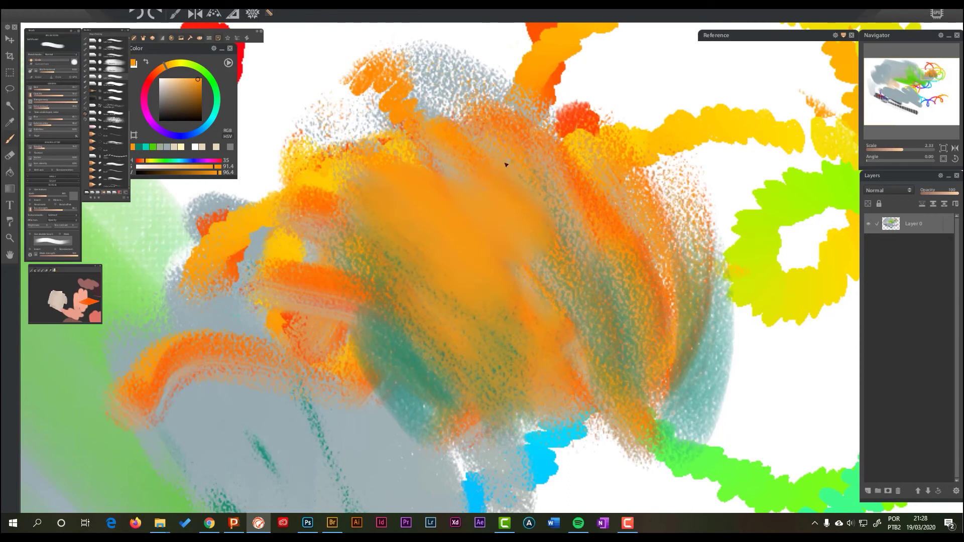
Step: Cover the teal pastel strokes on the orange shape's right side with orange, and change the color picker's inner square to a triangle
{"action": "mouse_move", "coordinate": [510, 167]}
{"action": "left_mouse_down"}
{"action": "mouse_move", "coordinate": [600, 221]}
{"action": "mouse_move", "coordinate": [633, 400]}
{"action": "mouse_move", "coordinate": [656, 276]}
{"action": "left_mouse_up"}
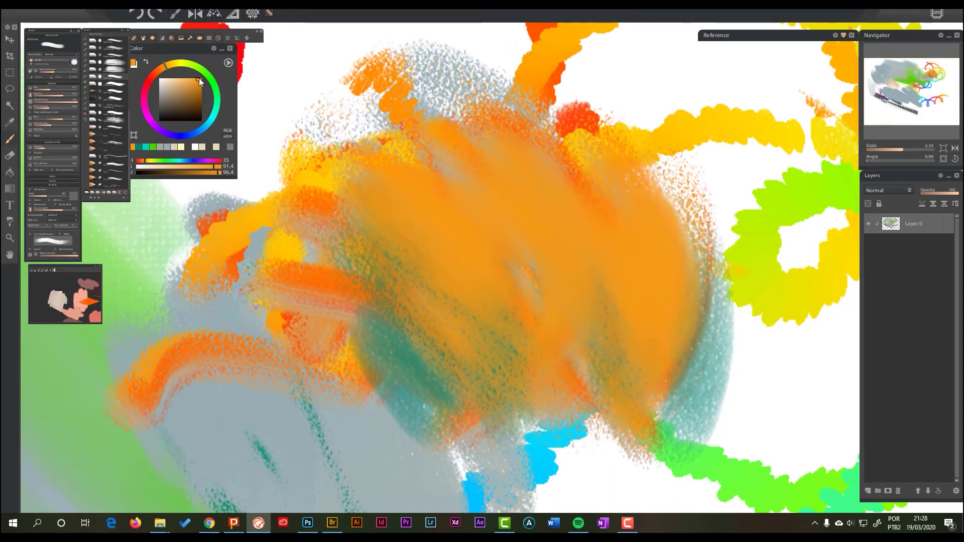
{"action": "left_click", "coordinate": [228, 63]}
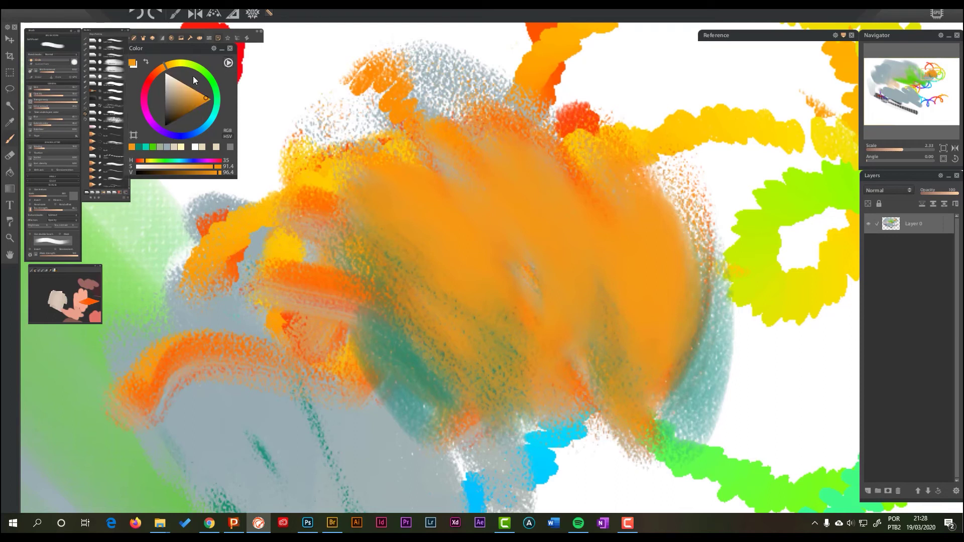
{"action": "left_click", "coordinate": [229, 63]}
{"action": "left_click", "coordinate": [228, 63]}
Step: Paint broad orange Soft Pastel strokes over the grey paint and teal marks beneath the orange shape
{"action": "mouse_move", "coordinate": [53, 134]}
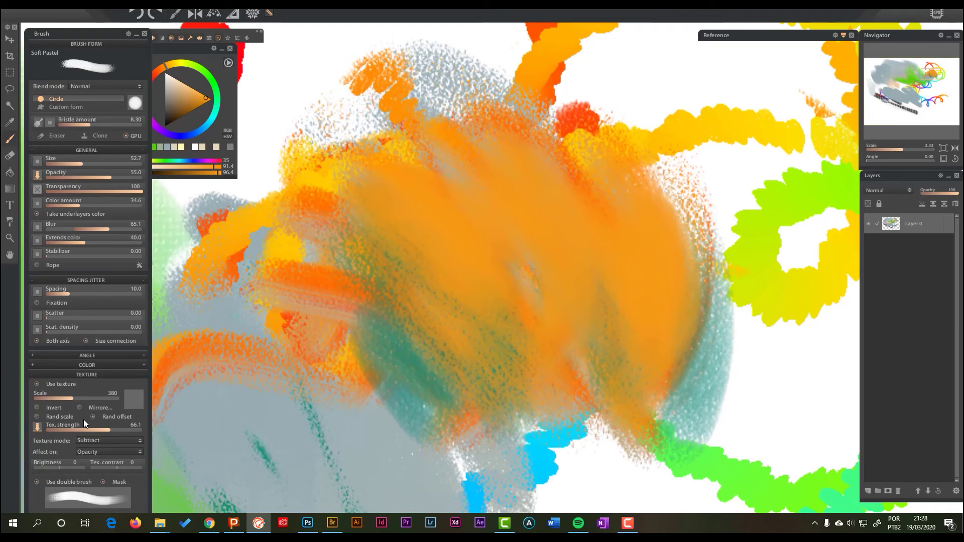
{"action": "mouse_move", "coordinate": [362, 89]}
{"action": "left_mouse_down"}
{"action": "mouse_move", "coordinate": [340, 97]}
{"action": "mouse_move", "coordinate": [329, 206]}
{"action": "left_mouse_up"}
{"action": "left_click_drag", "start_coordinate": [329, 403], "coordinate": [515, 242]}
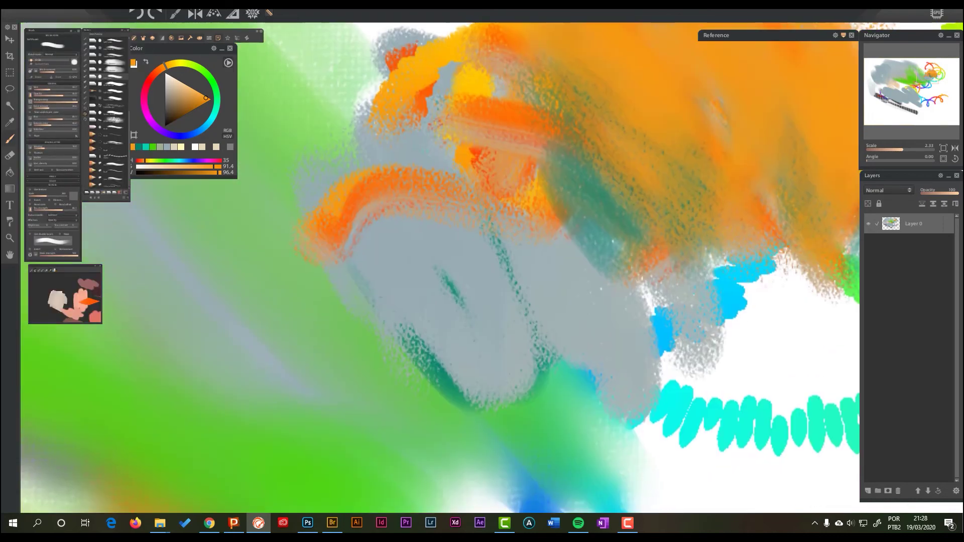
{"action": "left_click_drag", "start_coordinate": [391, 181], "coordinate": [353, 273]}
{"action": "left_click_drag", "start_coordinate": [303, 152], "coordinate": [382, 189]}
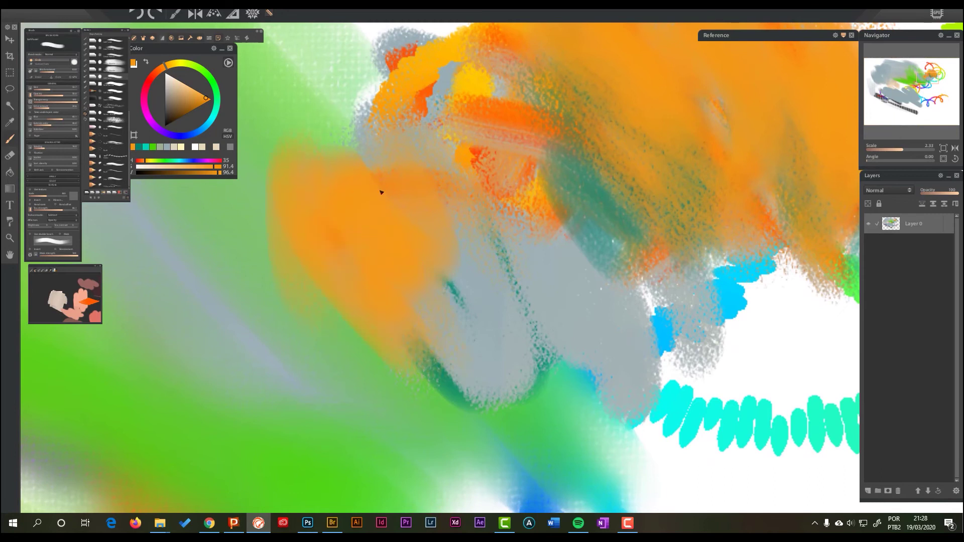
{"action": "mouse_move", "coordinate": [585, 195]}
{"action": "left_mouse_down"}
{"action": "mouse_move", "coordinate": [583, 260]}
{"action": "mouse_move", "coordinate": [639, 435]}
{"action": "mouse_move", "coordinate": [553, 170]}
{"action": "mouse_move", "coordinate": [666, 337]}
{"action": "mouse_move", "coordinate": [703, 363]}
{"action": "mouse_move", "coordinate": [691, 359]}
{"action": "mouse_move", "coordinate": [609, 444]}
{"action": "mouse_move", "coordinate": [492, 328]}
{"action": "mouse_move", "coordinate": [551, 383]}
{"action": "mouse_move", "coordinate": [411, 347]}
{"action": "mouse_move", "coordinate": [433, 380]}
{"action": "mouse_move", "coordinate": [385, 362]}
{"action": "left_mouse_up"}
{"action": "left_click_drag", "start_coordinate": [407, 447], "coordinate": [330, 229]}
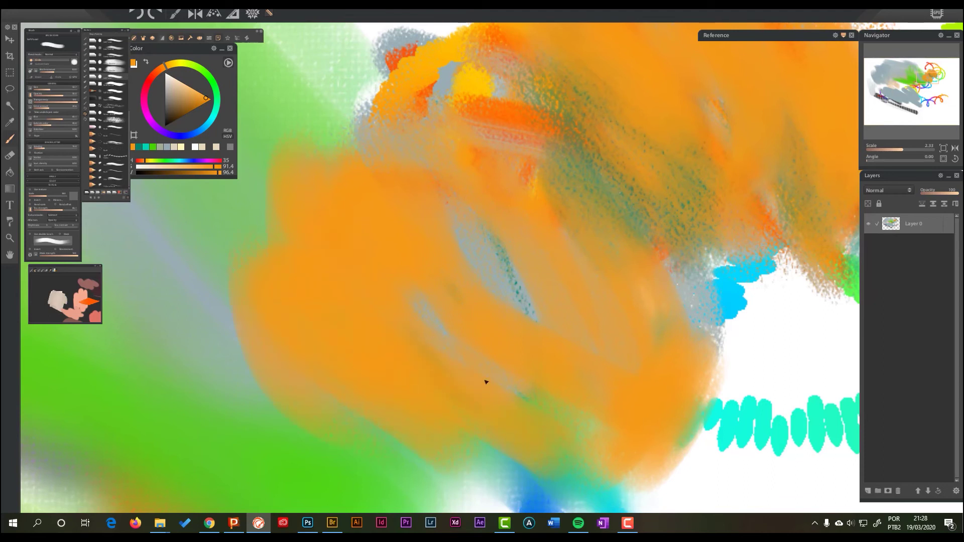
Step: Continue the orange Soft Pastel strokes across the green paint, down over the white gap and up into the grey streak
{"action": "mouse_move", "coordinate": [361, 138]}
{"action": "left_mouse_down"}
{"action": "mouse_move", "coordinate": [364, 103]}
{"action": "mouse_move", "coordinate": [475, 93]}
{"action": "mouse_move", "coordinate": [678, 247]}
{"action": "mouse_move", "coordinate": [624, 219]}
{"action": "mouse_move", "coordinate": [733, 212]}
{"action": "mouse_move", "coordinate": [704, 361]}
{"action": "mouse_move", "coordinate": [738, 407]}
{"action": "left_mouse_up"}
{"action": "mouse_move", "coordinate": [522, 416]}
{"action": "left_mouse_down"}
{"action": "mouse_move", "coordinate": [656, 274]}
{"action": "mouse_move", "coordinate": [712, 265]}
{"action": "left_mouse_up"}
{"action": "left_click_drag", "start_coordinate": [421, 274], "coordinate": [550, 359]}
{"action": "left_click_drag", "start_coordinate": [281, 266], "coordinate": [347, 431]}
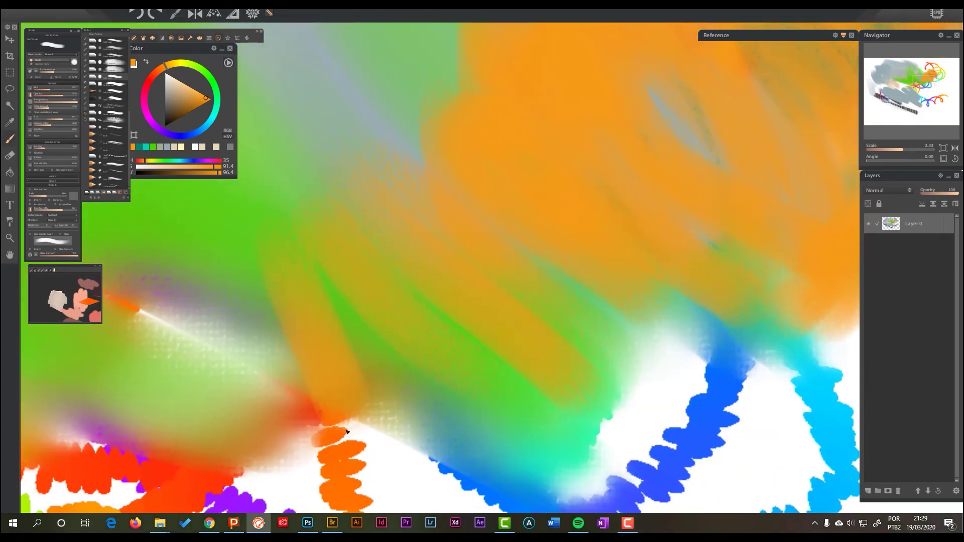
{"action": "mouse_move", "coordinate": [299, 399]}
{"action": "left_mouse_down"}
{"action": "mouse_move", "coordinate": [158, 316]}
{"action": "mouse_move", "coordinate": [506, 351]}
{"action": "mouse_move", "coordinate": [314, 431]}
{"action": "mouse_move", "coordinate": [441, 467]}
{"action": "left_mouse_up"}
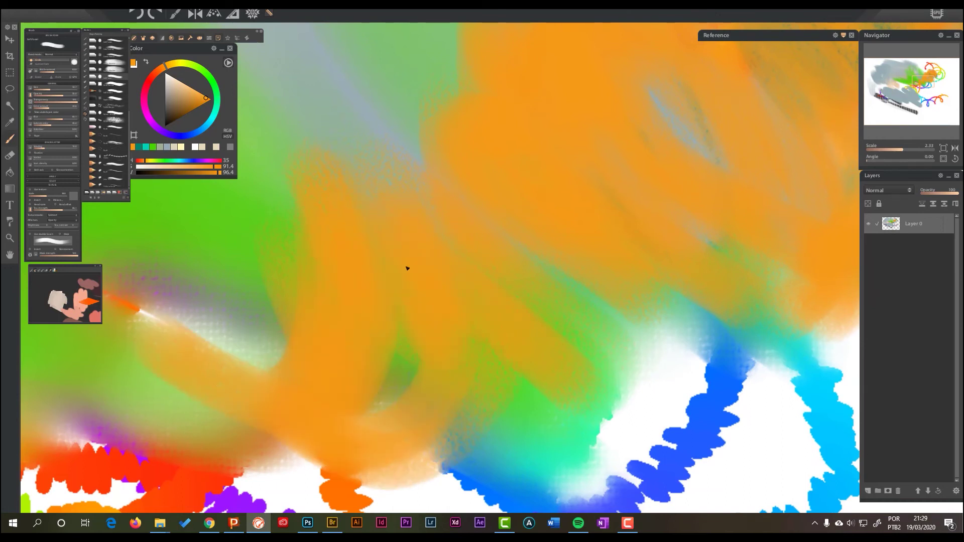
{"action": "left_click_drag", "start_coordinate": [309, 123], "coordinate": [472, 281]}
{"action": "left_click_drag", "start_coordinate": [438, 185], "coordinate": [332, 52]}
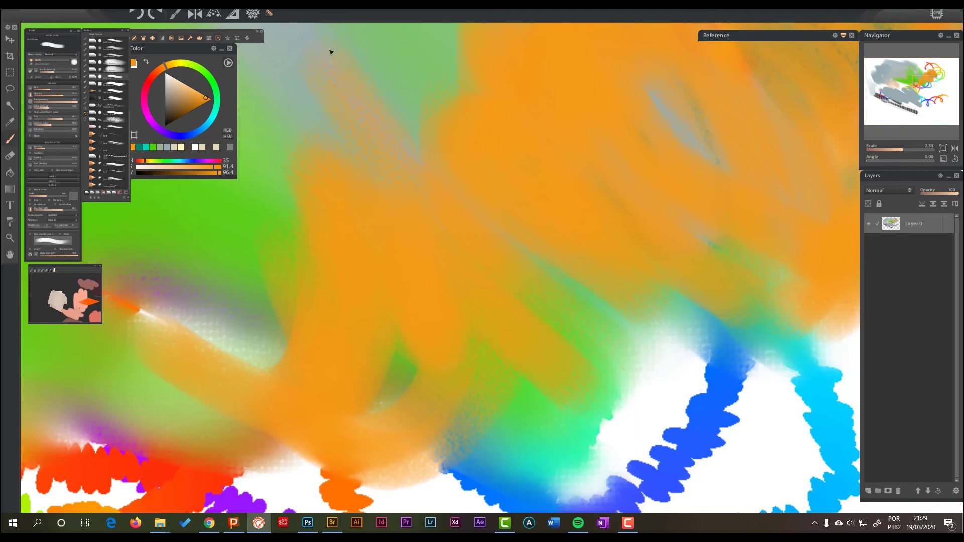
Step: Paint long orange strokes down the edge of the green and teal paint, reaching the wavy blue stroke
{"action": "left_click_drag", "start_coordinate": [460, 204], "coordinate": [650, 372]}
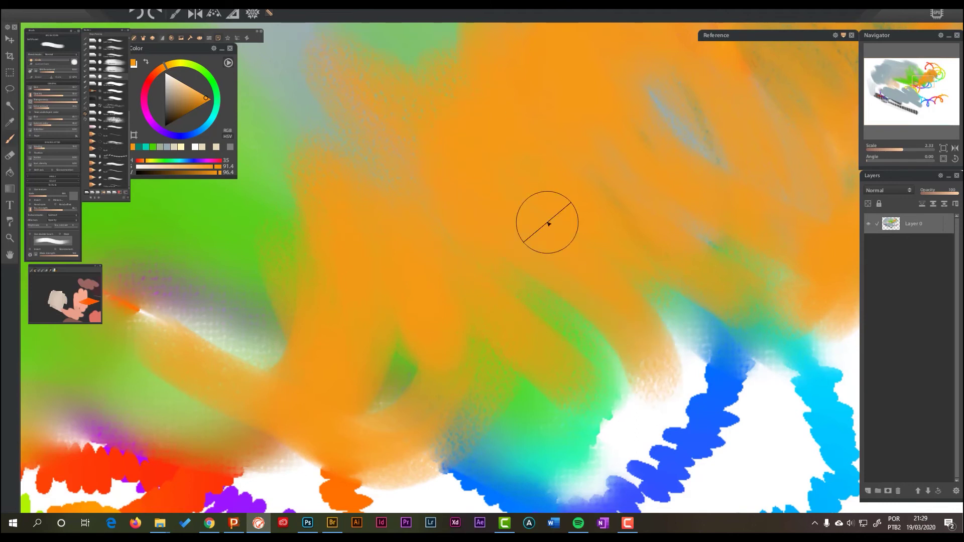
{"action": "mouse_move", "coordinate": [549, 224]}
{"action": "left_mouse_down"}
{"action": "mouse_move", "coordinate": [650, 387]}
{"action": "mouse_move", "coordinate": [631, 448]}
{"action": "left_mouse_up"}
{"action": "left_click_drag", "start_coordinate": [607, 239], "coordinate": [648, 460]}
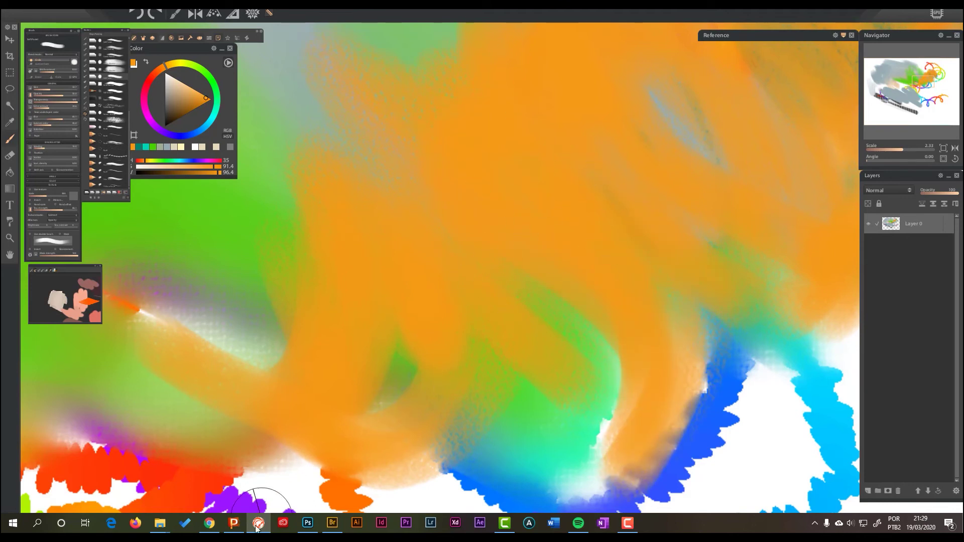
Step: Switch to Corel Painter, choose the 02 - Painting Brush, and paint olive-yellow strokes diagonally across the teal paint
{"action": "left_click", "coordinate": [233, 522]}
{"action": "mouse_move", "coordinate": [482, 211]}
{"action": "left_mouse_down"}
{"action": "mouse_move", "coordinate": [522, 281]}
{"action": "mouse_move", "coordinate": [379, 261]}
{"action": "left_mouse_up"}
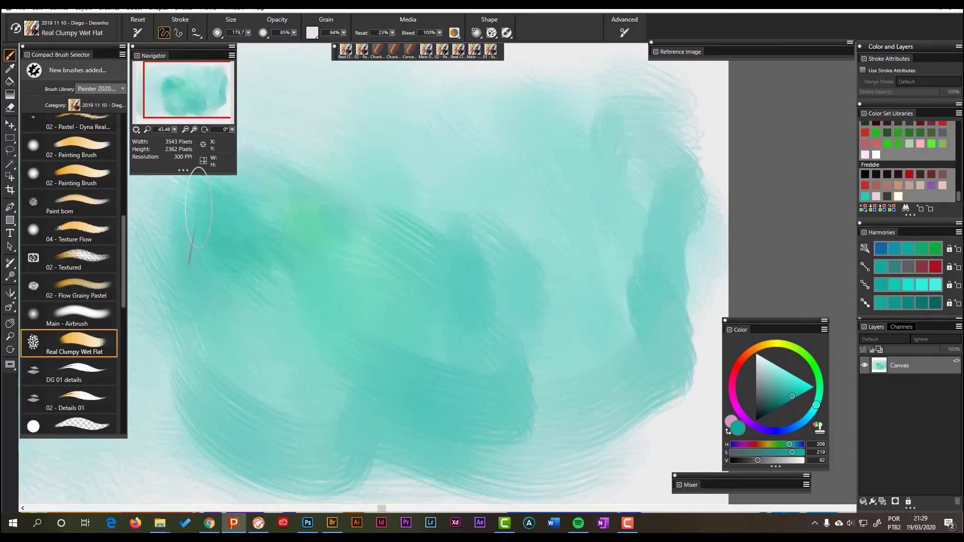
{"action": "left_click", "coordinate": [75, 174]}
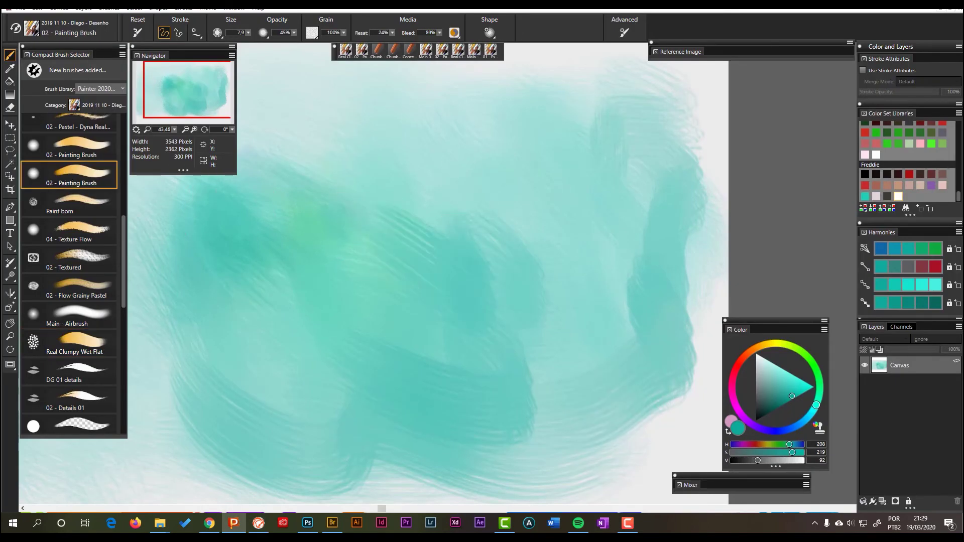
{"action": "left_click_drag", "start_coordinate": [394, 192], "coordinate": [501, 262]}
{"action": "left_click_drag", "start_coordinate": [426, 259], "coordinate": [525, 279]}
{"action": "left_click_drag", "start_coordinate": [793, 348], "coordinate": [779, 343]}
{"action": "mouse_move", "coordinate": [494, 220]}
{"action": "left_mouse_down"}
{"action": "mouse_move", "coordinate": [495, 271]}
{"action": "mouse_move", "coordinate": [382, 176]}
{"action": "mouse_move", "coordinate": [573, 281]}
{"action": "mouse_move", "coordinate": [379, 178]}
{"action": "mouse_move", "coordinate": [351, 191]}
{"action": "mouse_move", "coordinate": [502, 317]}
{"action": "mouse_move", "coordinate": [533, 326]}
{"action": "mouse_move", "coordinate": [524, 234]}
{"action": "mouse_move", "coordinate": [522, 386]}
{"action": "mouse_move", "coordinate": [481, 341]}
{"action": "left_mouse_up"}
{"action": "mouse_move", "coordinate": [346, 188]}
{"action": "left_mouse_down"}
{"action": "mouse_move", "coordinate": [462, 324]}
{"action": "mouse_move", "coordinate": [358, 143]}
{"action": "mouse_move", "coordinate": [459, 168]}
{"action": "mouse_move", "coordinate": [352, 133]}
{"action": "mouse_move", "coordinate": [307, 190]}
{"action": "left_mouse_up"}
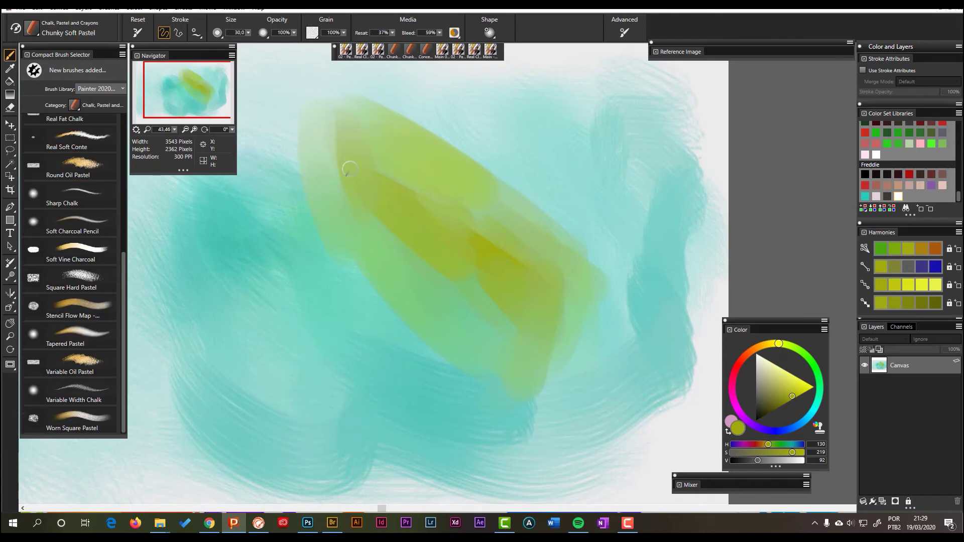
Step: Enlarge the Chunky Soft Pastel brush to 177.4 and blend the olive-yellow shape into the surrounding teal paint
{"action": "left_click_drag", "start_coordinate": [323, 294], "coordinate": [342, 255]}
{"action": "mouse_move", "coordinate": [321, 186]}
{"action": "left_mouse_down"}
{"action": "mouse_move", "coordinate": [290, 138]}
{"action": "mouse_move", "coordinate": [286, 188]}
{"action": "mouse_move", "coordinate": [296, 139]}
{"action": "mouse_move", "coordinate": [313, 139]}
{"action": "mouse_move", "coordinate": [317, 91]}
{"action": "mouse_move", "coordinate": [379, 97]}
{"action": "mouse_move", "coordinate": [506, 170]}
{"action": "mouse_move", "coordinate": [475, 333]}
{"action": "left_mouse_up"}
{"action": "mouse_move", "coordinate": [125, 300]}
{"action": "left_mouse_down"}
{"action": "mouse_move", "coordinate": [125, 158]}
{"action": "mouse_move", "coordinate": [136, 356]}
{"action": "left_mouse_up"}
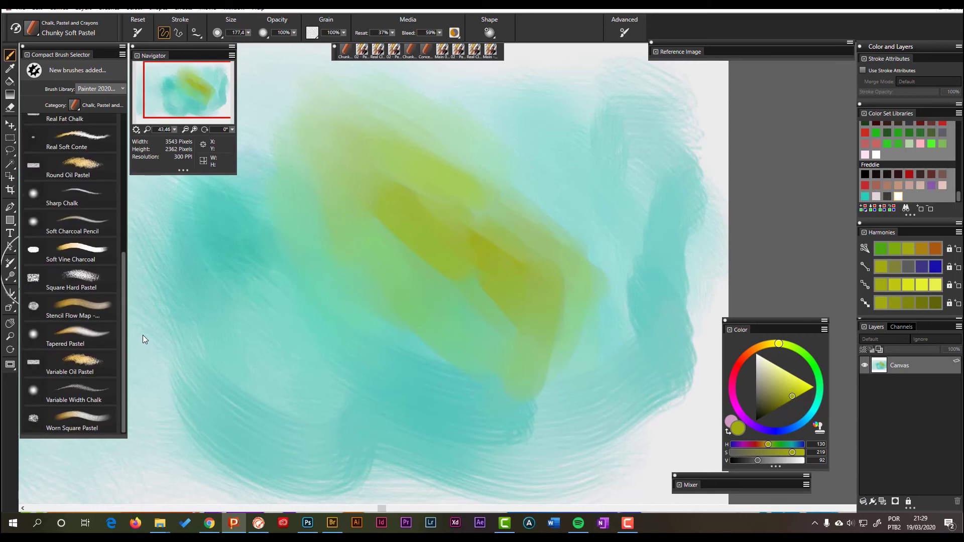
Step: Choose the Variable Oil Pastel brush, set Reset to 72%, and paint textured olive strokes over the yellow shape's right end
{"action": "left_click", "coordinate": [81, 365]}
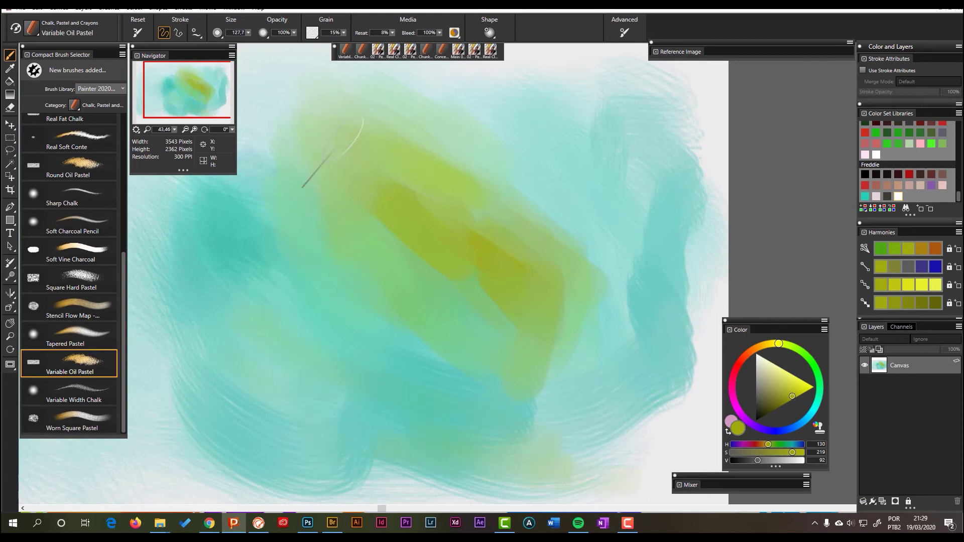
{"action": "left_click_drag", "start_coordinate": [393, 34], "coordinate": [416, 43]}
{"action": "mouse_move", "coordinate": [615, 254]}
{"action": "left_mouse_down"}
{"action": "mouse_move", "coordinate": [562, 220]}
{"action": "mouse_move", "coordinate": [505, 208]}
{"action": "left_mouse_up"}
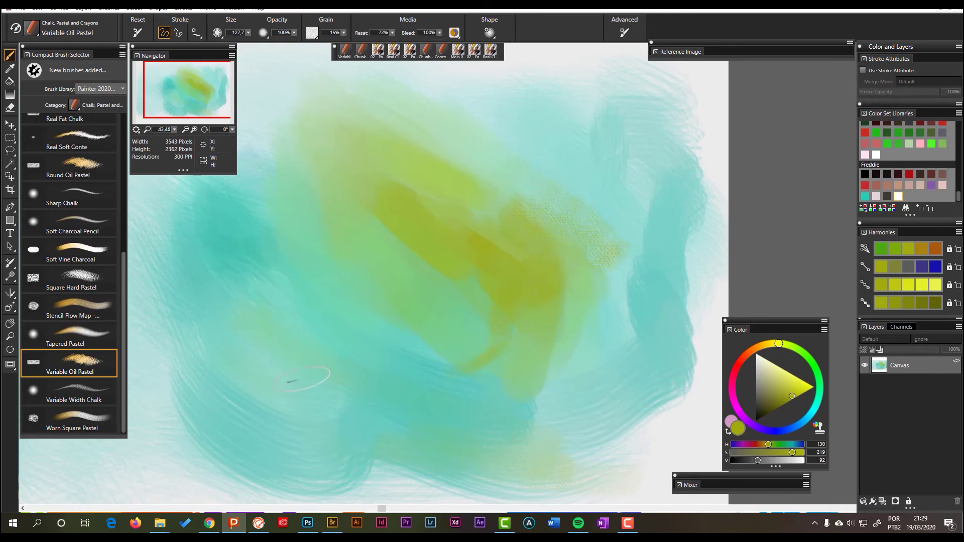
Step: Switch to Paintstorm Studio and choose the Brush preset just below Non Loaded in the Real Oils - Padua Kit set
{"action": "left_click", "coordinate": [259, 522]}
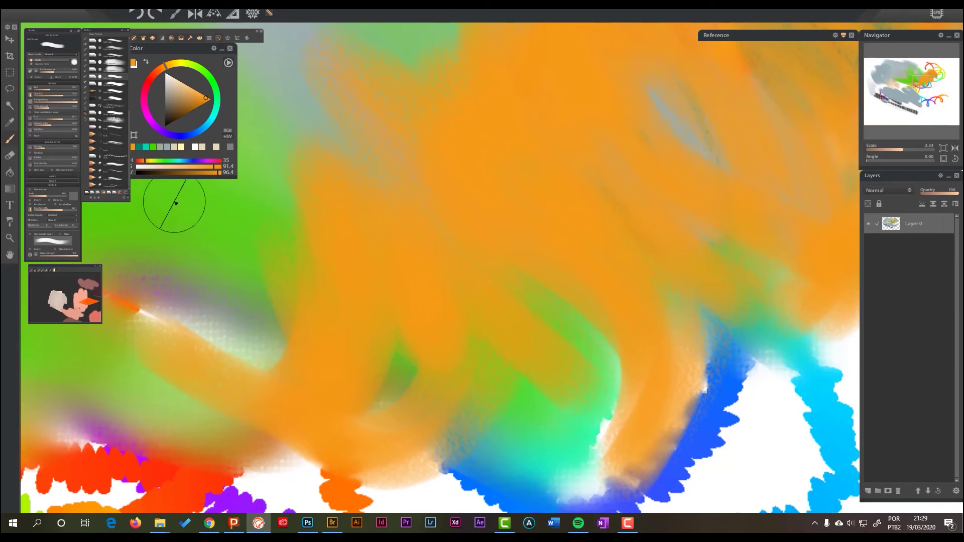
{"action": "mouse_move", "coordinate": [120, 190]}
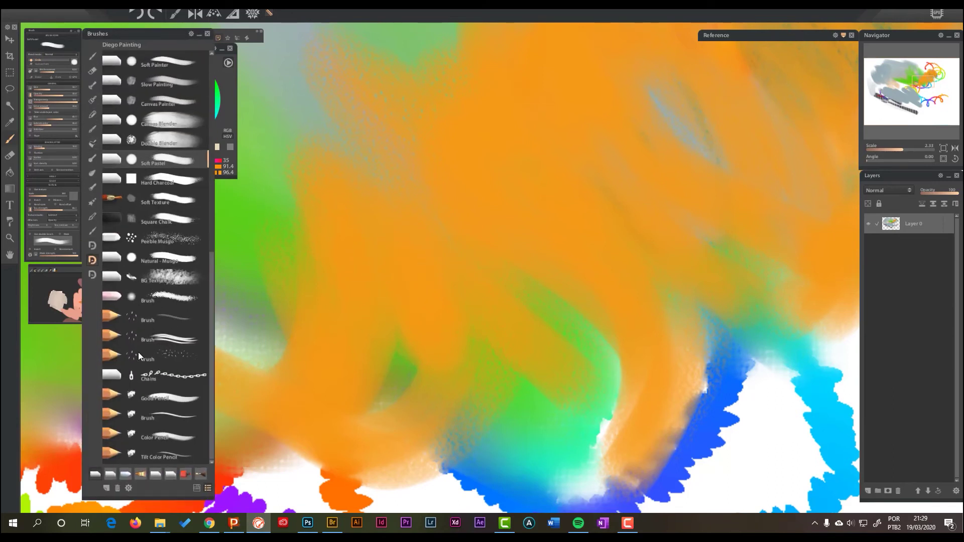
{"action": "left_click", "coordinate": [93, 274]}
{"action": "scroll", "coordinate": [154, 162], "scroll_direction": "down", "scroll_amount": 5}
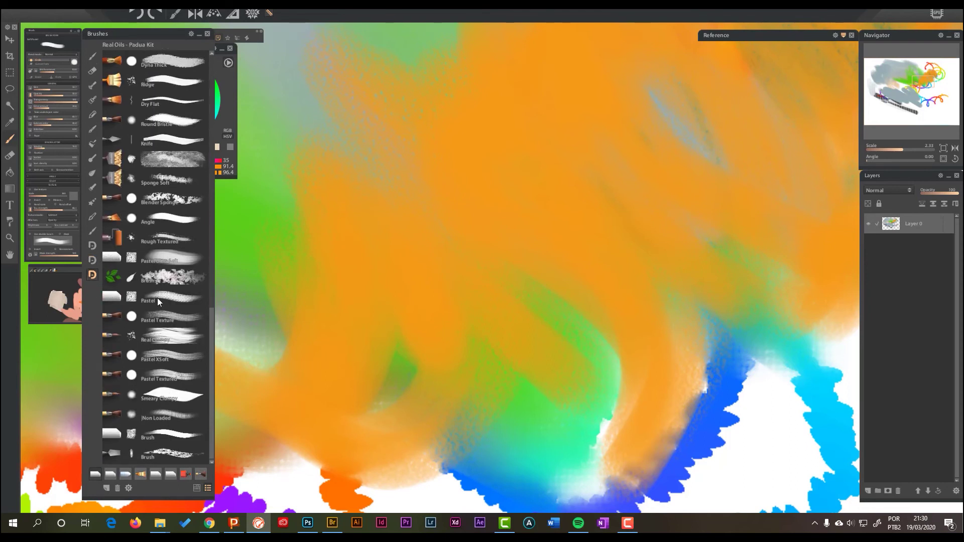
{"action": "left_click", "coordinate": [158, 434]}
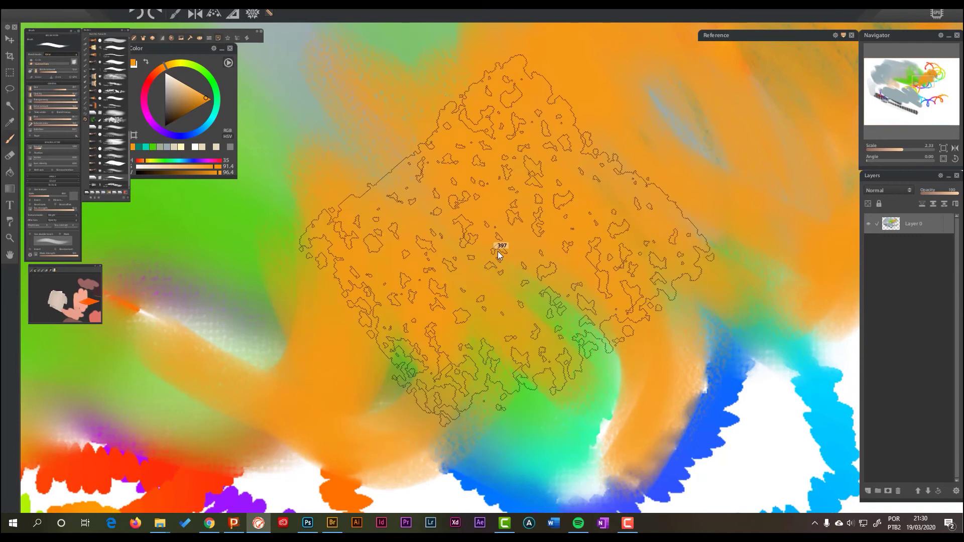
Step: Reduce the textured square brush's size and paint short orange strokes over the green area beside the grey streak
{"action": "left_click_drag", "start_coordinate": [441, 262], "coordinate": [346, 249]}
{"action": "left_click_drag", "start_coordinate": [332, 211], "coordinate": [598, 330]}
{"action": "left_click_drag", "start_coordinate": [558, 291], "coordinate": [476, 212]}
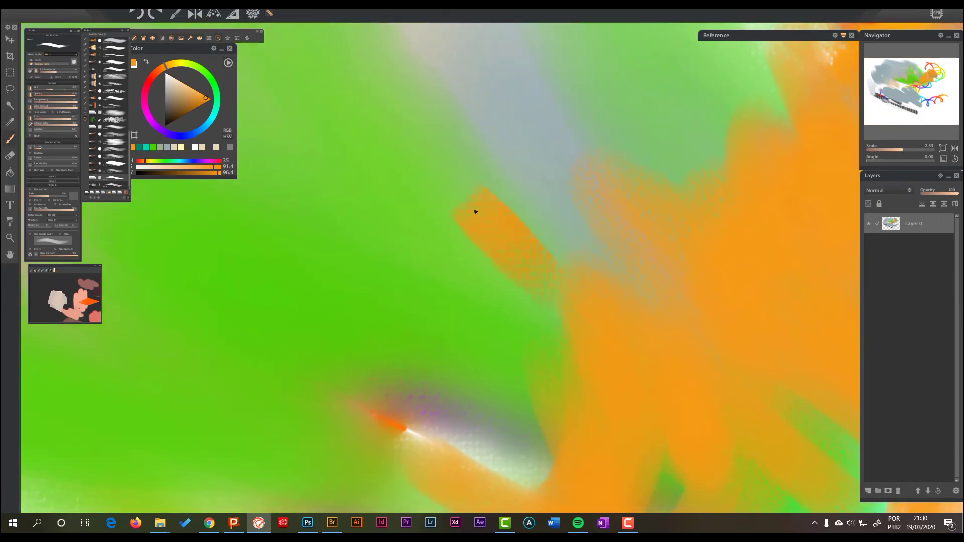
{"action": "left_click_drag", "start_coordinate": [449, 363], "coordinate": [427, 258]}
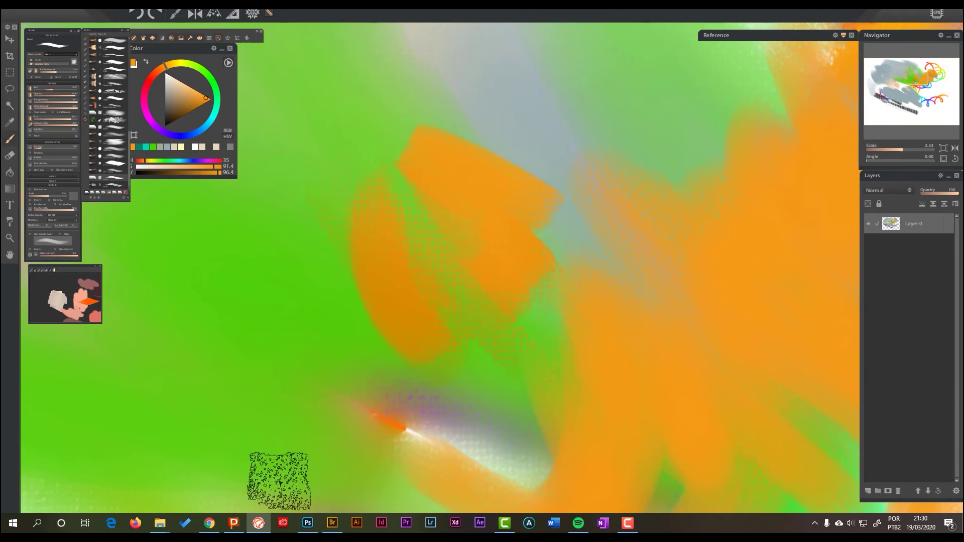
Step: Open the fantasy tower painting and examine its tower, floating islands, waterfalls, bridges and arched entrance up close
{"action": "left_click", "coordinate": [329, 526]}
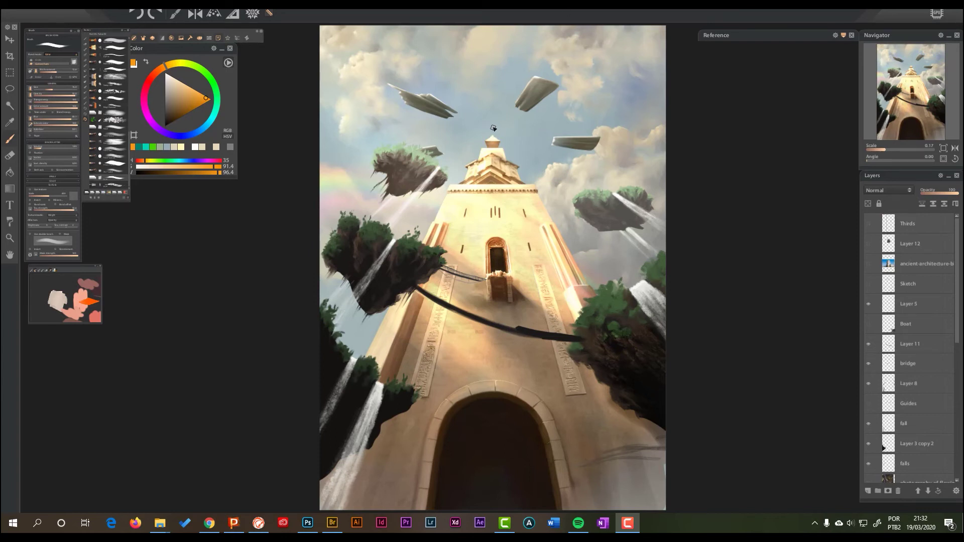
{"action": "left_click", "coordinate": [476, 11]}
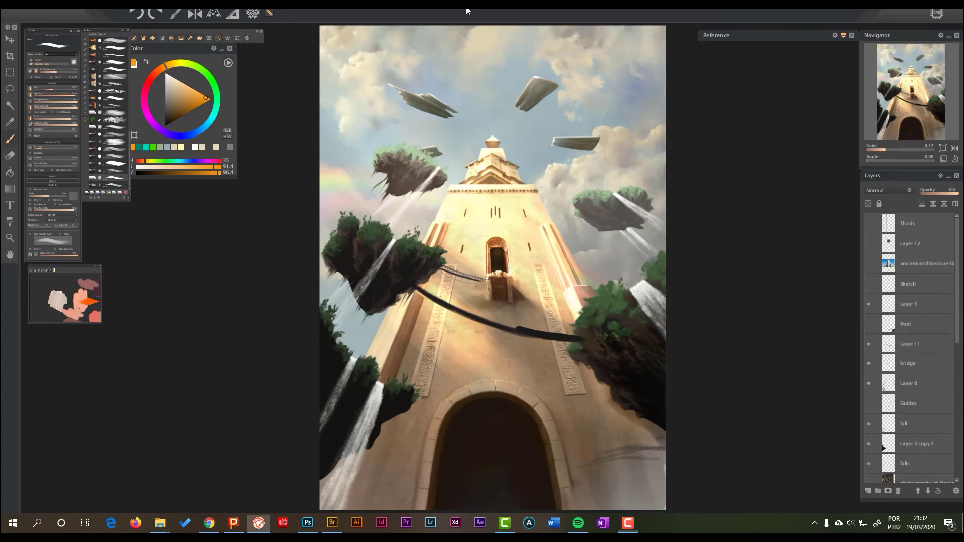
{"action": "scroll", "coordinate": [462, 149], "scroll_direction": "up", "scroll_amount": 4}
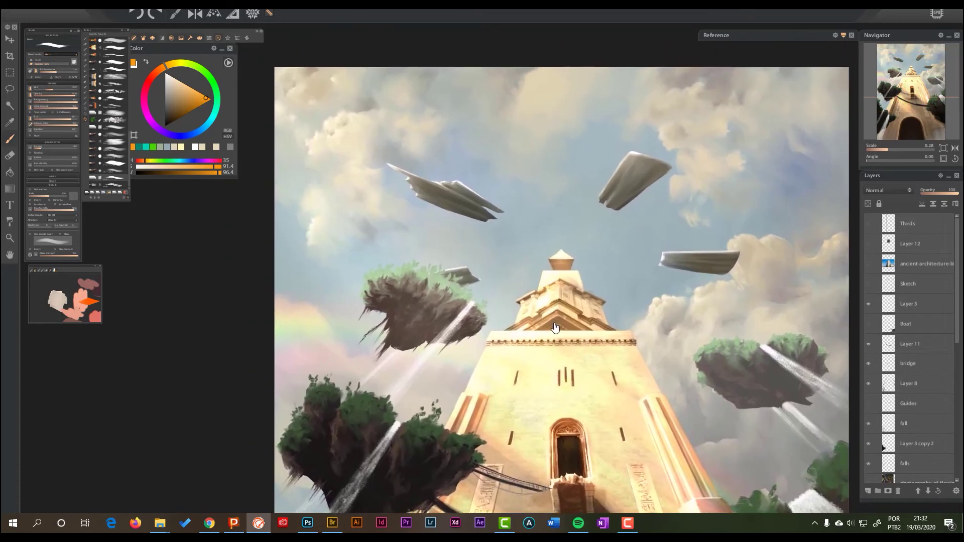
{"action": "scroll", "coordinate": [445, 151], "scroll_direction": "down", "scroll_amount": 3}
{"action": "scroll", "coordinate": [541, 278], "scroll_direction": "down", "scroll_amount": 4}
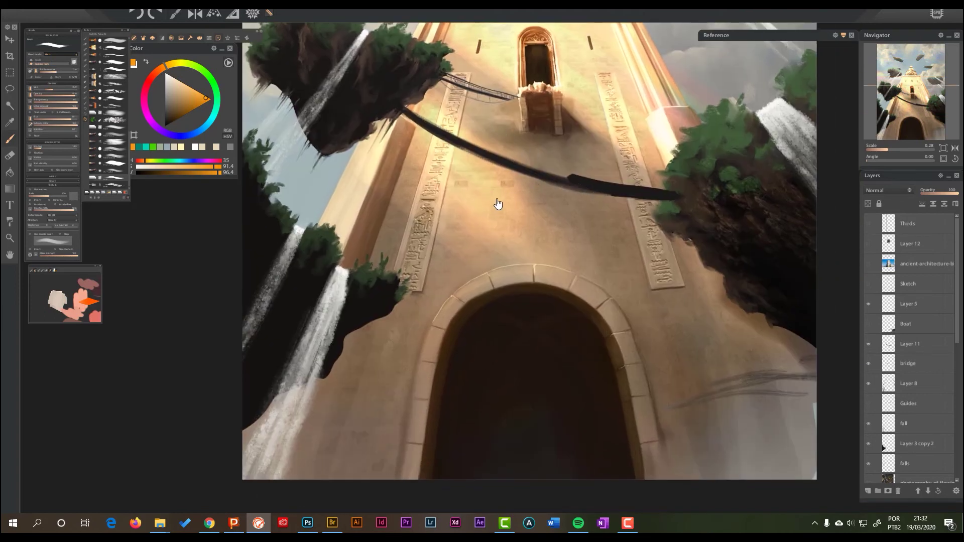
{"action": "scroll", "coordinate": [512, 207], "scroll_direction": "up", "scroll_amount": 8}
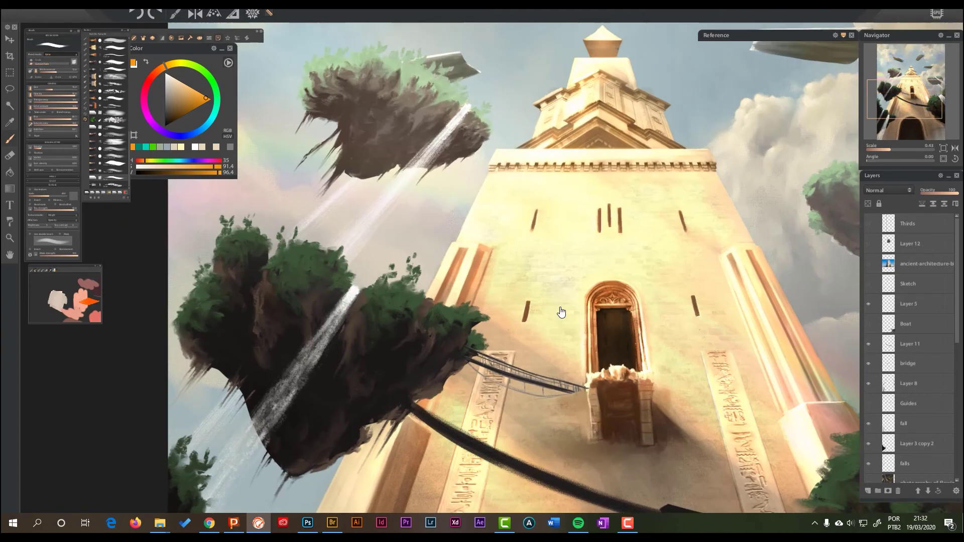
{"action": "scroll", "coordinate": [552, 233], "scroll_direction": "up", "scroll_amount": 2}
{"action": "scroll", "coordinate": [599, 188], "scroll_direction": "up", "scroll_amount": 3}
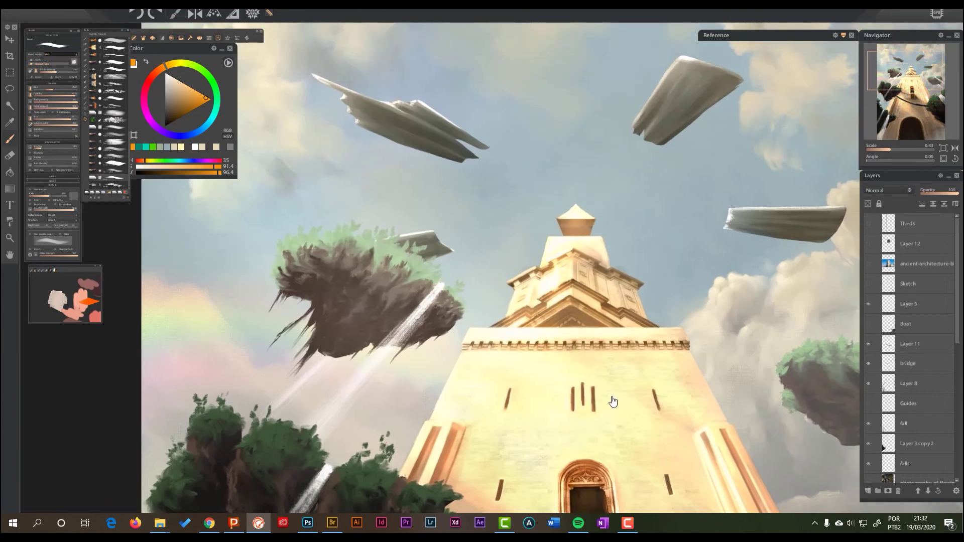
{"action": "scroll", "coordinate": [613, 402], "scroll_direction": "down", "scroll_amount": 8}
{"action": "scroll", "coordinate": [581, 281], "scroll_direction": "down", "scroll_amount": 1}
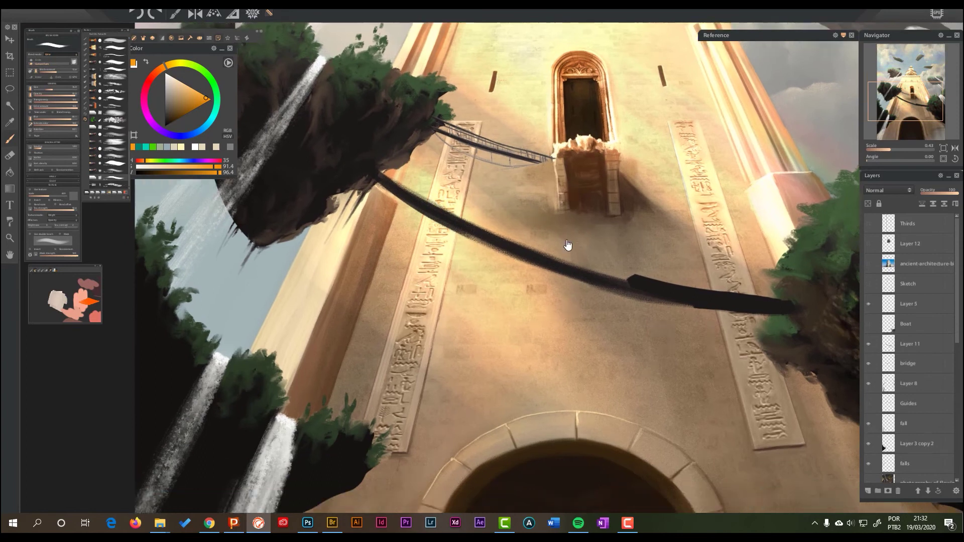
{"action": "scroll", "coordinate": [567, 245], "scroll_direction": "down", "scroll_amount": 1}
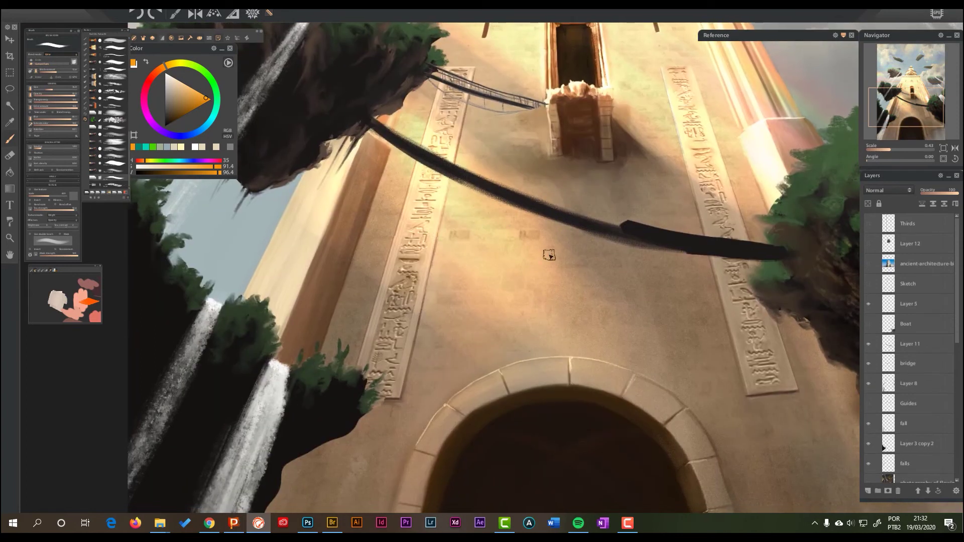
{"action": "left_click_drag", "start_coordinate": [574, 299], "coordinate": [548, 293]}
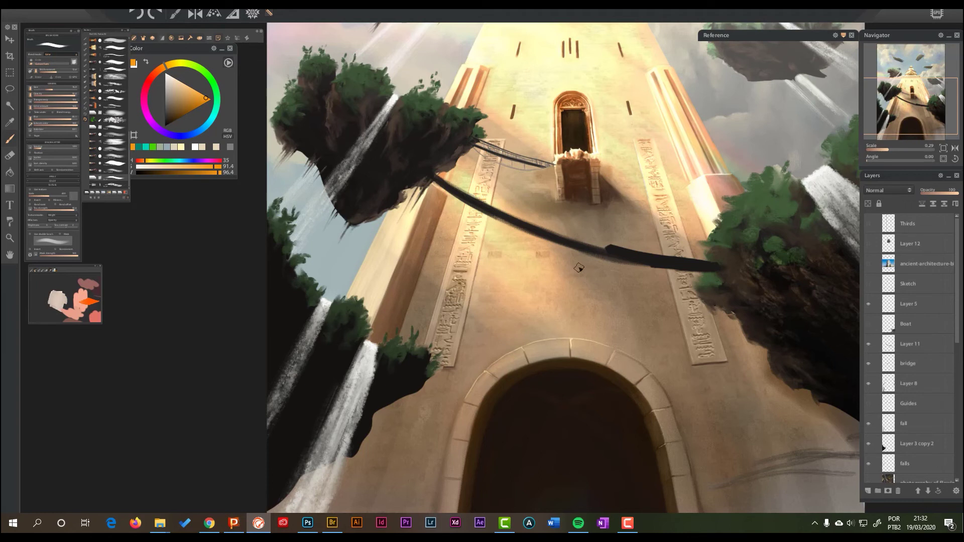
{"action": "left_click_drag", "start_coordinate": [579, 152], "coordinate": [570, 263]}
Step: Examine the brushwork and canvas texture in the clouds beside the grey wing-like shape at high magnification
{"action": "scroll", "coordinate": [392, 126], "scroll_direction": "up", "scroll_amount": 6}
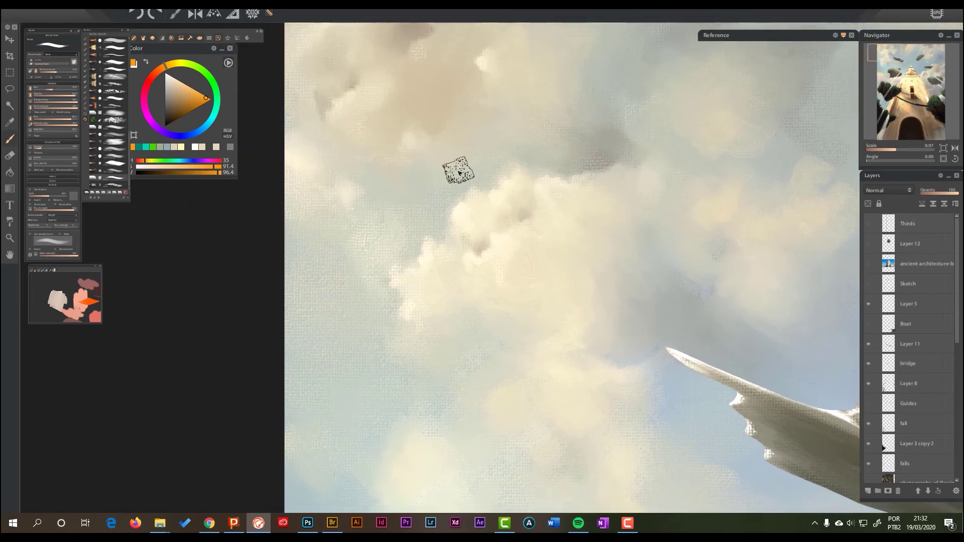
{"action": "left_click_drag", "start_coordinate": [663, 205], "coordinate": [656, 217]}
{"action": "scroll", "coordinate": [564, 217], "scroll_direction": "up", "scroll_amount": 2}
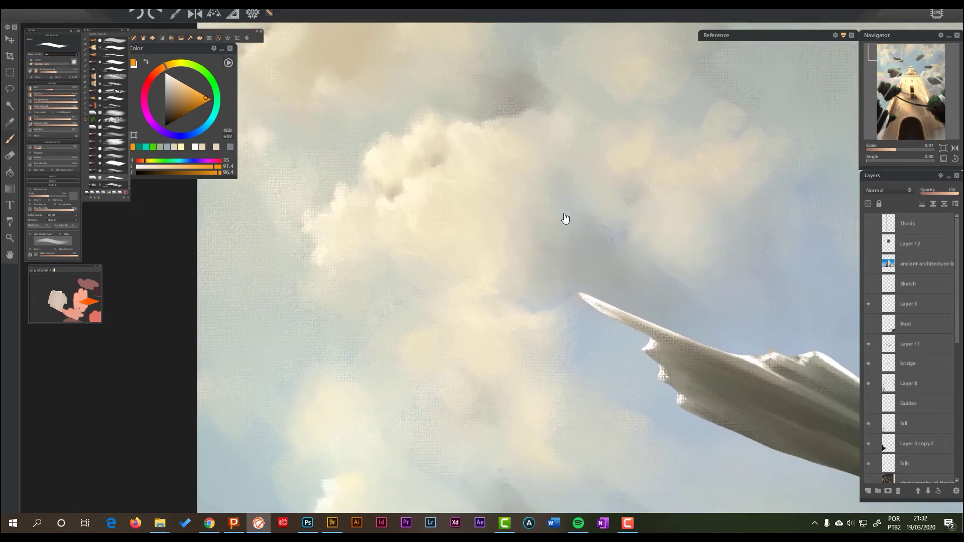
{"action": "scroll", "coordinate": [413, 217], "scroll_direction": "up", "scroll_amount": 2}
{"action": "scroll", "coordinate": [580, 259], "scroll_direction": "down", "scroll_amount": 2}
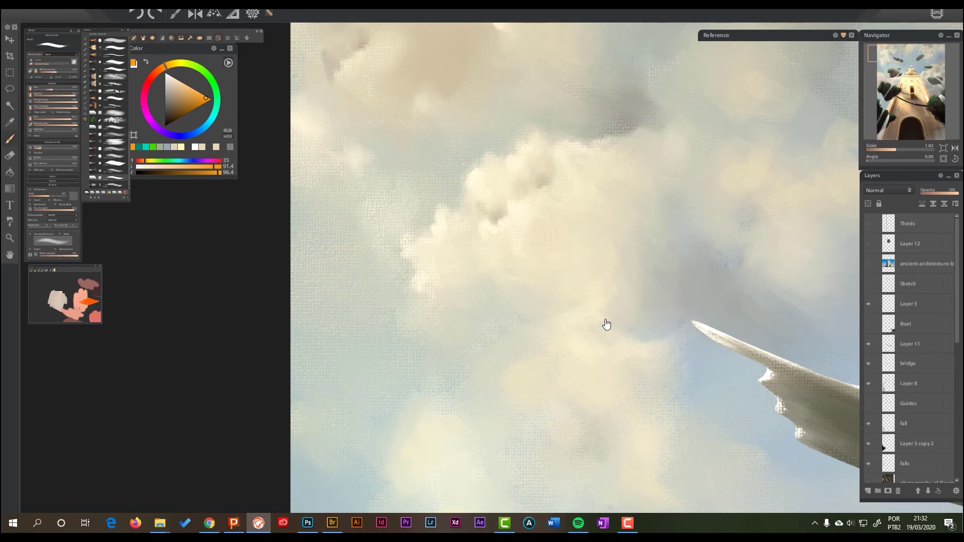
Step: Examine the floating island, the grey stone shapes and the canvas texture in the surrounding clouds at different magnifications
{"action": "left_click_drag", "start_coordinate": [604, 324], "coordinate": [495, 185]}
{"action": "scroll", "coordinate": [557, 315], "scroll_direction": "down", "scroll_amount": 2}
{"action": "left_click_drag", "start_coordinate": [558, 314], "coordinate": [581, 146]}
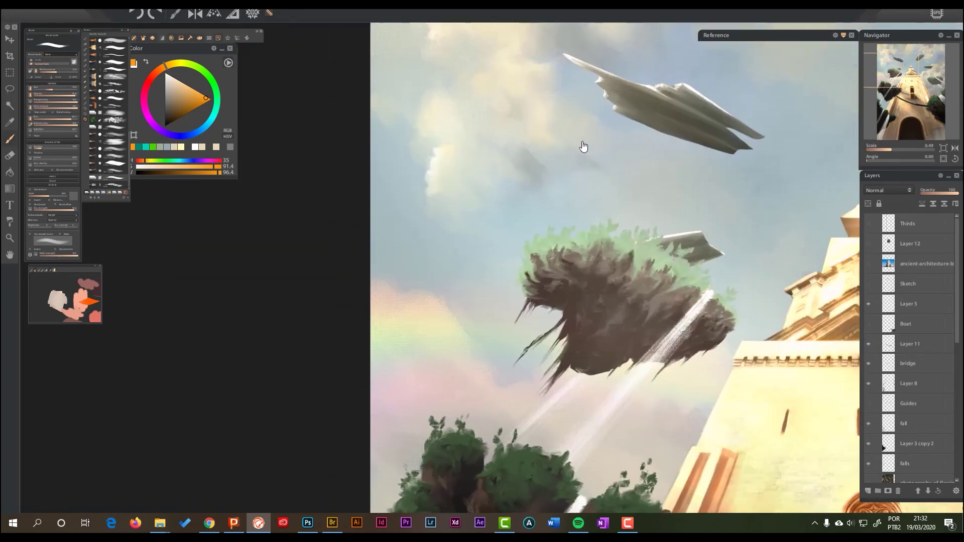
{"action": "scroll", "coordinate": [519, 239], "scroll_direction": "up", "scroll_amount": 2}
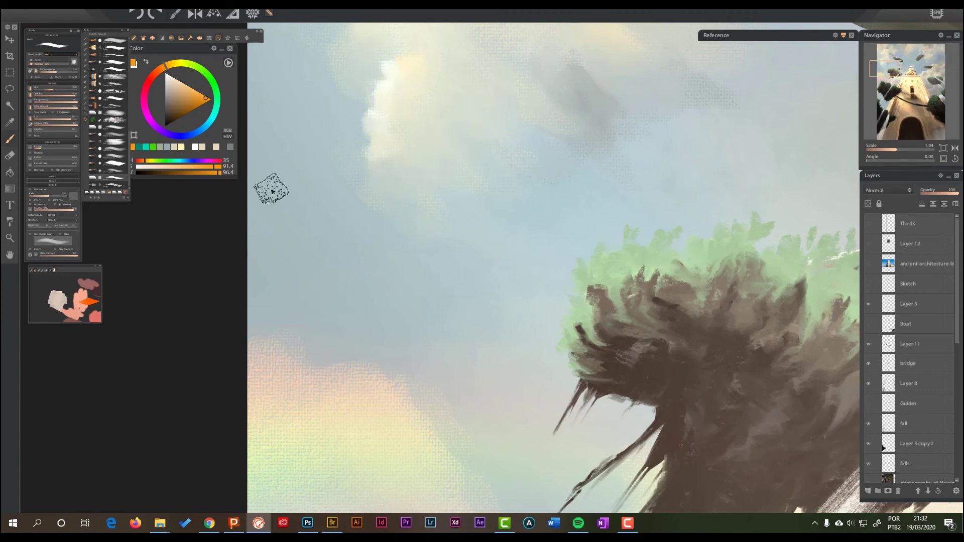
{"action": "mouse_move", "coordinate": [131, 210]}
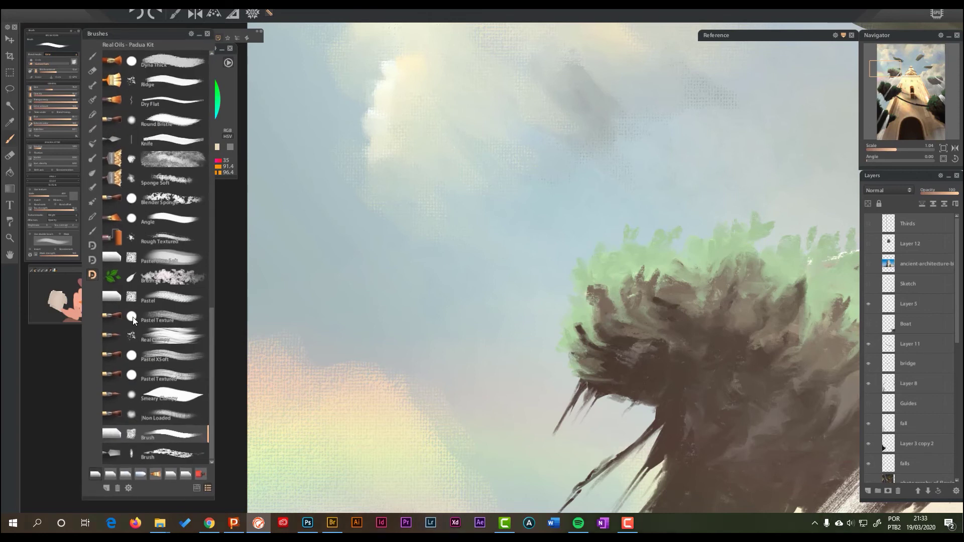
{"action": "left_click", "coordinate": [95, 275]}
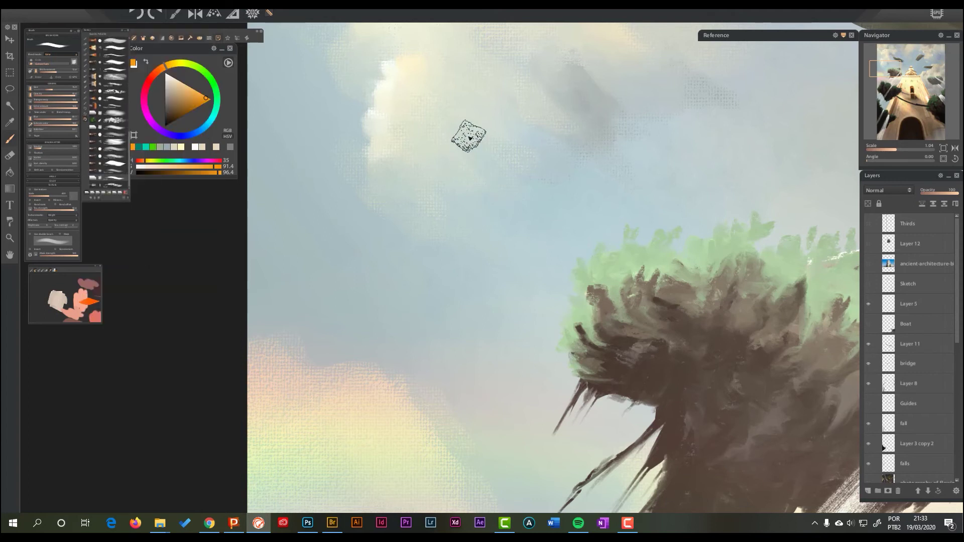
{"action": "left_click_drag", "start_coordinate": [539, 175], "coordinate": [577, 183]}
{"action": "left_click_drag", "start_coordinate": [707, 108], "coordinate": [463, 359]}
{"action": "left_click_drag", "start_coordinate": [610, 236], "coordinate": [444, 351]}
{"action": "mouse_move", "coordinate": [570, 292]}
{"action": "left_mouse_down"}
{"action": "mouse_move", "coordinate": [358, 277]}
{"action": "mouse_move", "coordinate": [327, 218]}
{"action": "mouse_move", "coordinate": [532, 338]}
{"action": "mouse_move", "coordinate": [368, 209]}
{"action": "left_mouse_up"}
{"action": "scroll", "coordinate": [461, 358], "scroll_direction": "up", "scroll_amount": 3}
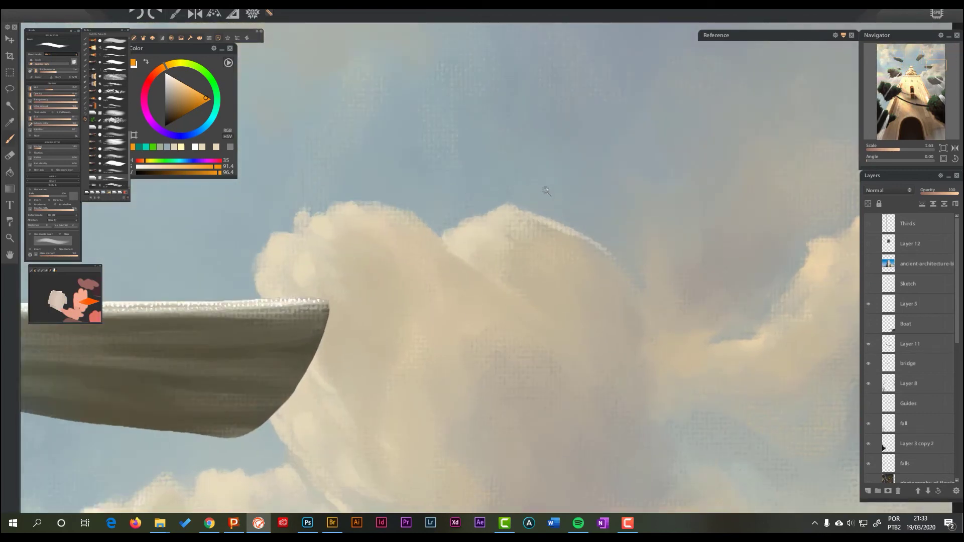
{"action": "scroll", "coordinate": [499, 251], "scroll_direction": "down", "scroll_amount": 4}
{"action": "left_click_drag", "start_coordinate": [497, 149], "coordinate": [574, 274]}
Step: Sample the cream colour from the cloud, select Layer 1 and paint a patch on the blue sky beside the cloud
{"action": "scroll", "coordinate": [565, 195], "scroll_direction": "up", "scroll_amount": 4}
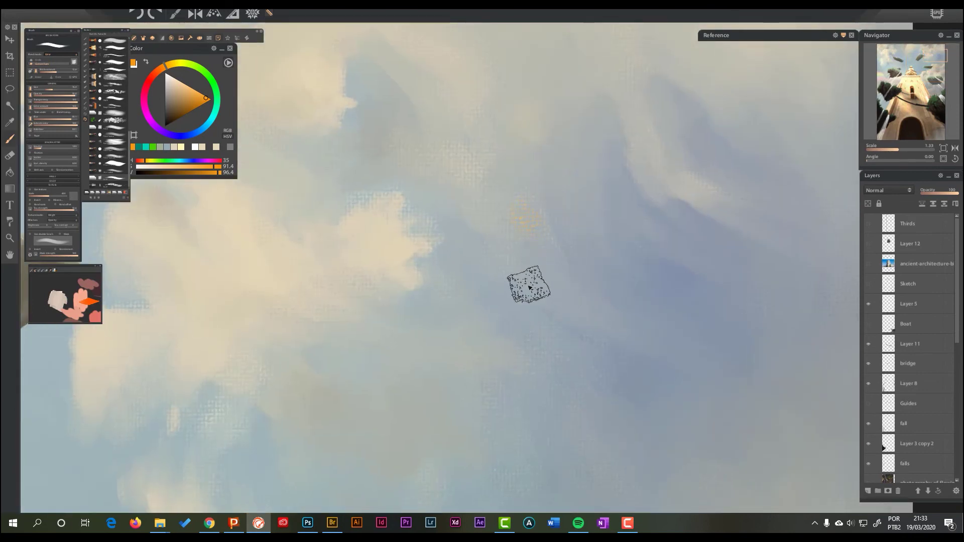
{"action": "left_click", "coordinate": [396, 246], "text": "alt"}
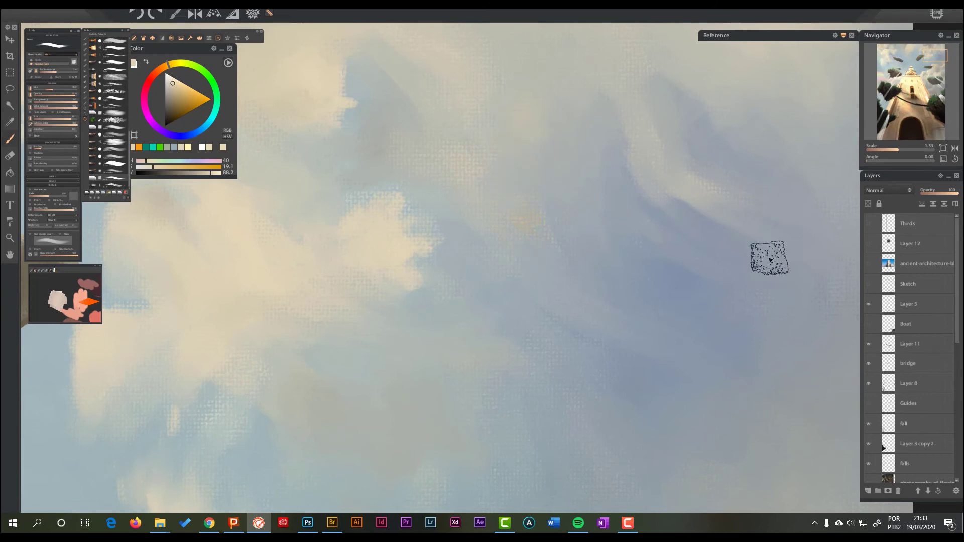
{"action": "scroll", "coordinate": [934, 451], "scroll_direction": "down", "scroll_amount": 10}
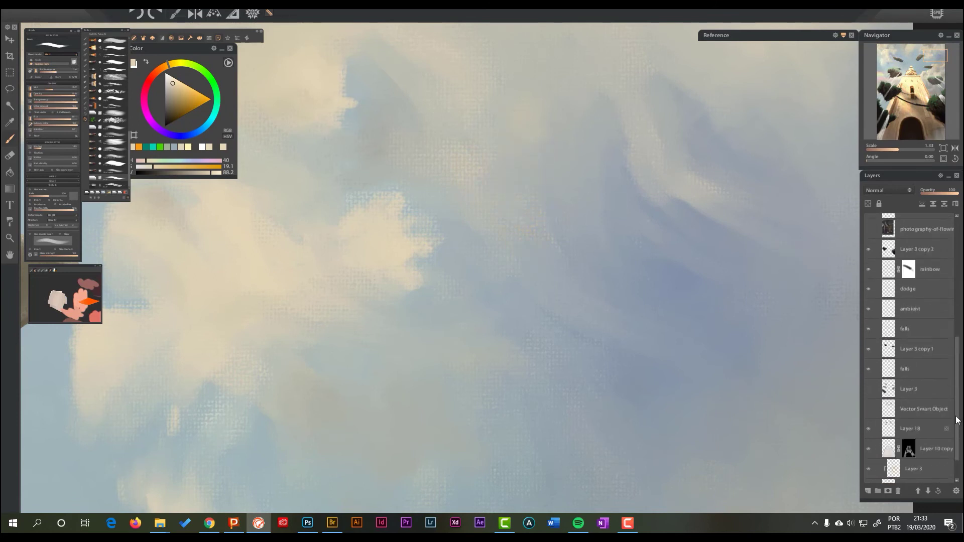
{"action": "mouse_move", "coordinate": [538, 217]}
{"action": "left_mouse_down"}
{"action": "mouse_move", "coordinate": [539, 164]}
{"action": "mouse_move", "coordinate": [546, 218]}
{"action": "mouse_move", "coordinate": [534, 172]}
{"action": "mouse_move", "coordinate": [513, 203]}
{"action": "left_mouse_up"}
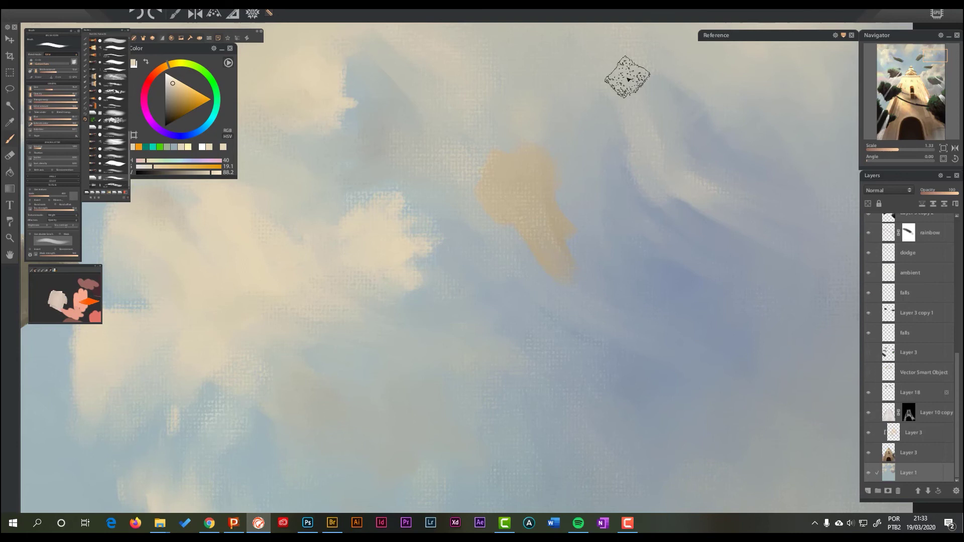
Step: Set the brush's blending mode to Normal and paint a soft cream cloud puff over the tan patch
{"action": "left_click", "coordinate": [78, 87]}
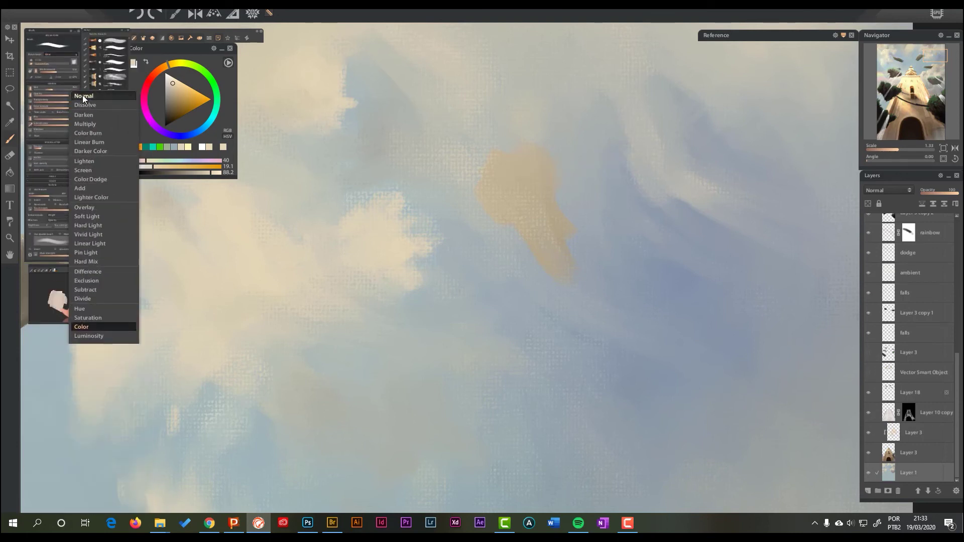
{"action": "left_click", "coordinate": [82, 95]}
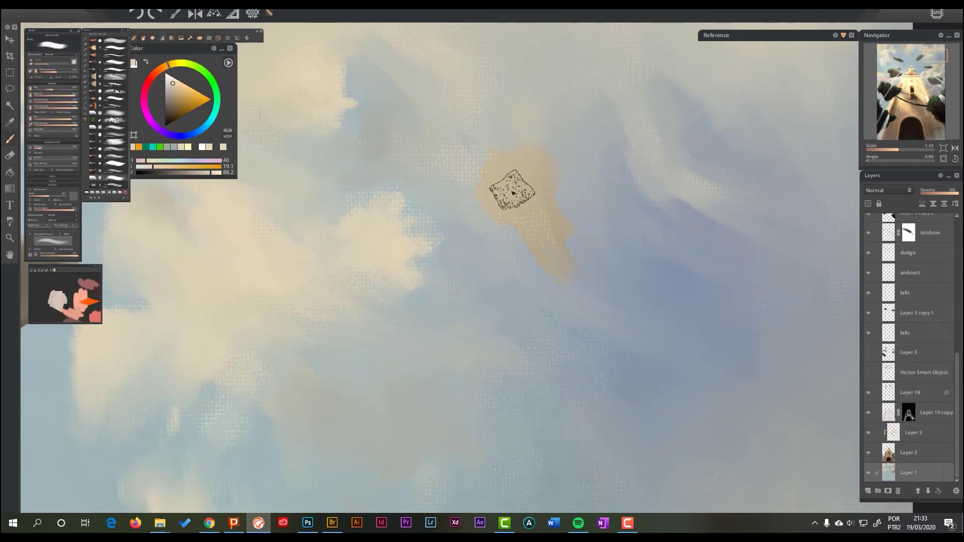
{"action": "mouse_move", "coordinate": [497, 157]}
{"action": "left_mouse_down"}
{"action": "mouse_move", "coordinate": [514, 198]}
{"action": "mouse_move", "coordinate": [531, 189]}
{"action": "left_mouse_up"}
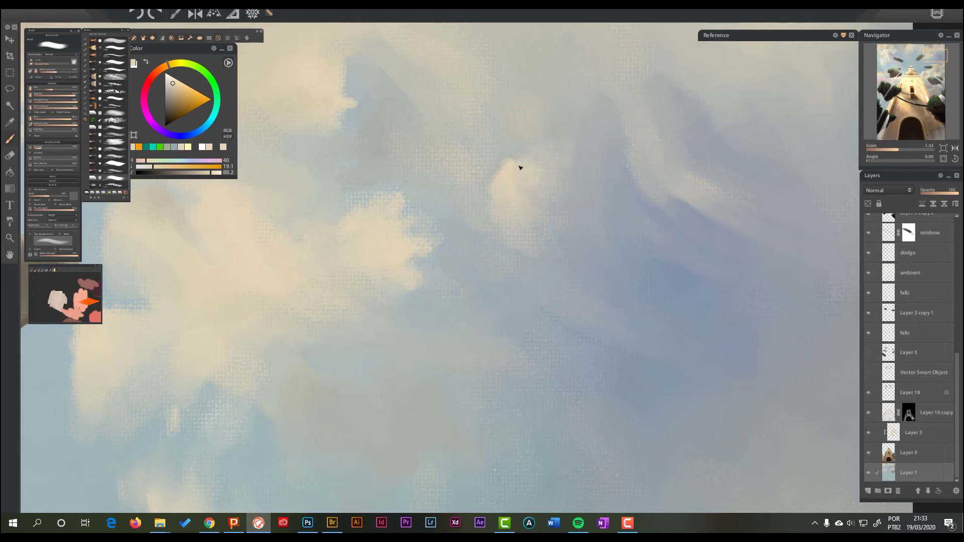
{"action": "mouse_move", "coordinate": [510, 177]}
{"action": "left_mouse_down"}
{"action": "mouse_move", "coordinate": [490, 204]}
{"action": "mouse_move", "coordinate": [495, 156]}
{"action": "left_mouse_up"}
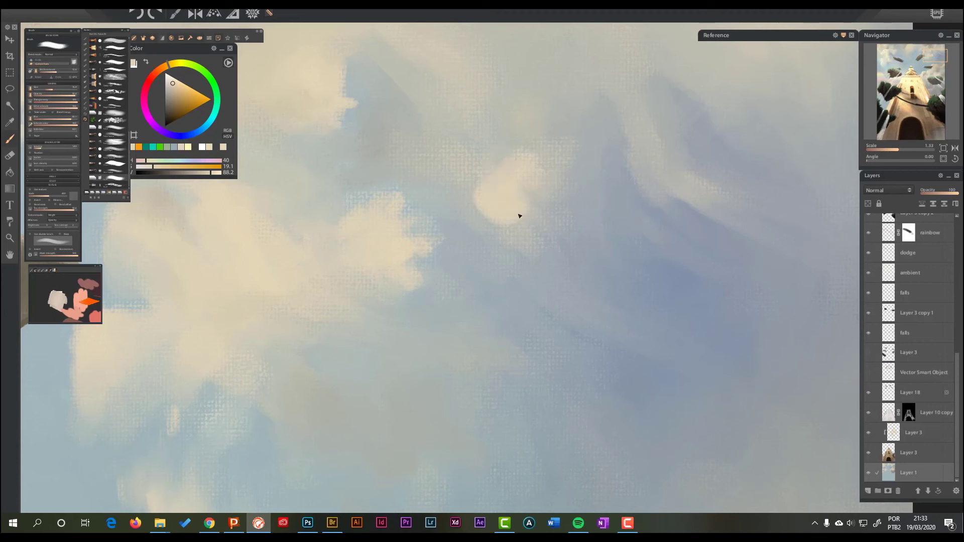
{"action": "mouse_move", "coordinate": [490, 236]}
{"action": "left_mouse_down"}
{"action": "mouse_move", "coordinate": [473, 252]}
{"action": "mouse_move", "coordinate": [511, 275]}
{"action": "left_mouse_up"}
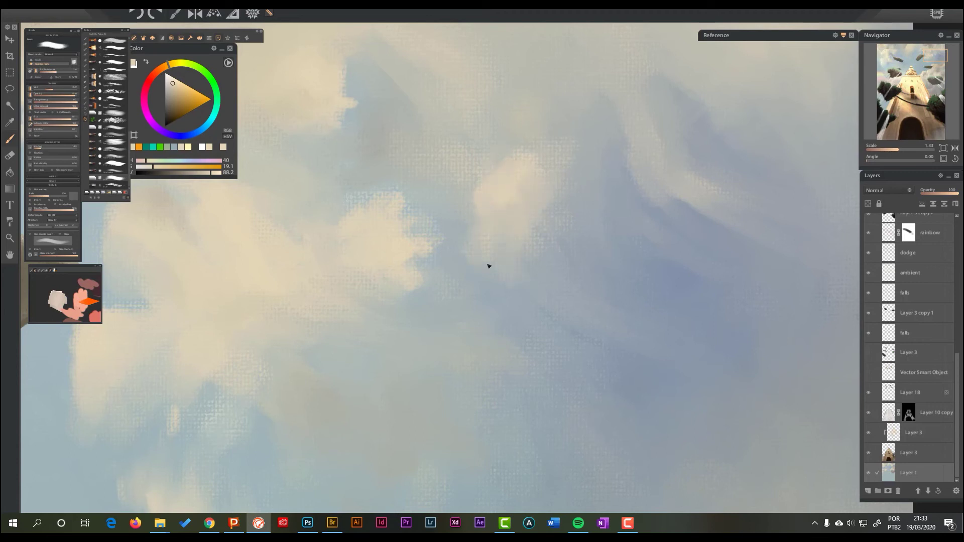
{"action": "left_click_drag", "start_coordinate": [505, 171], "coordinate": [477, 193]}
{"action": "left_click_drag", "start_coordinate": [497, 256], "coordinate": [490, 274]}
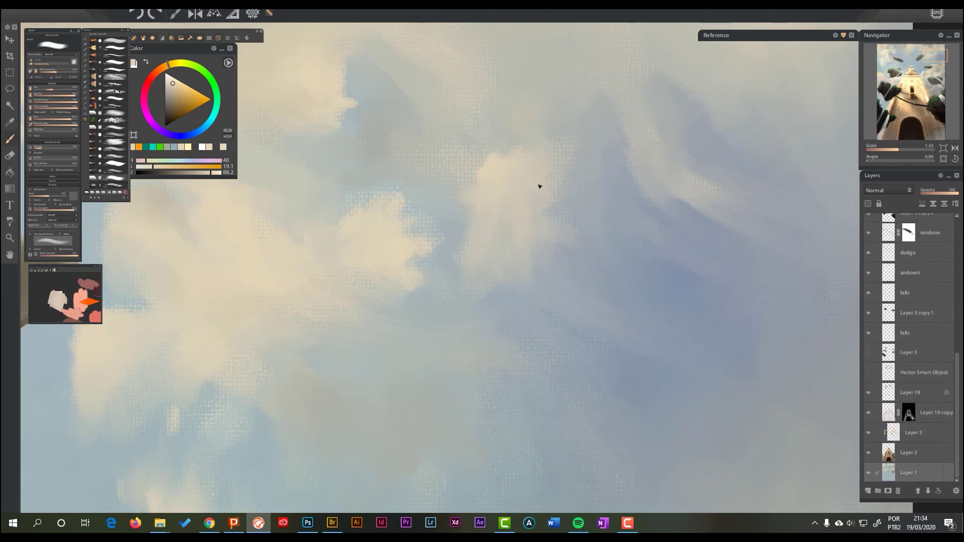
Step: Try a huge textured cream stroke over the clouds with the brush at size 1000, and undo it
{"action": "scroll", "coordinate": [542, 264], "scroll_direction": "down", "scroll_amount": 3}
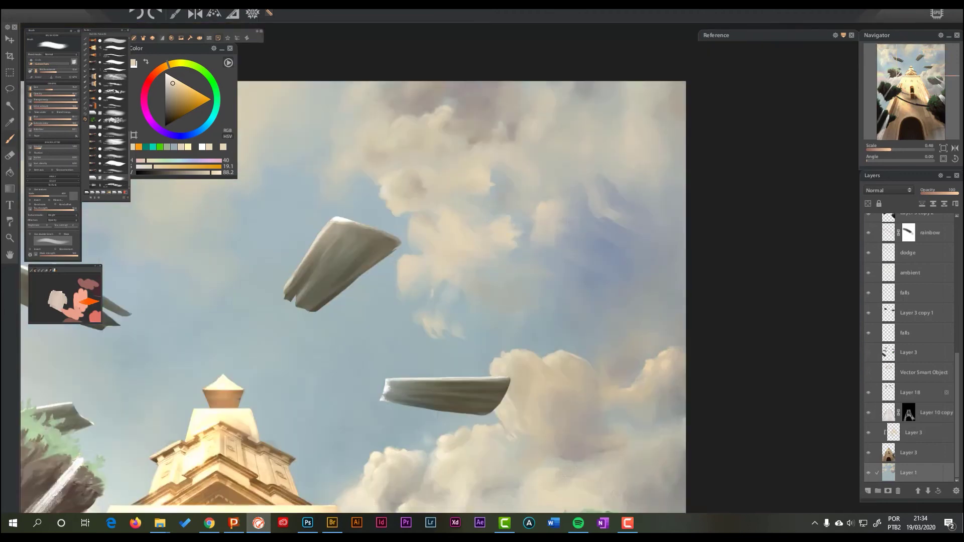
{"action": "scroll", "coordinate": [559, 237], "scroll_direction": "up", "scroll_amount": 1}
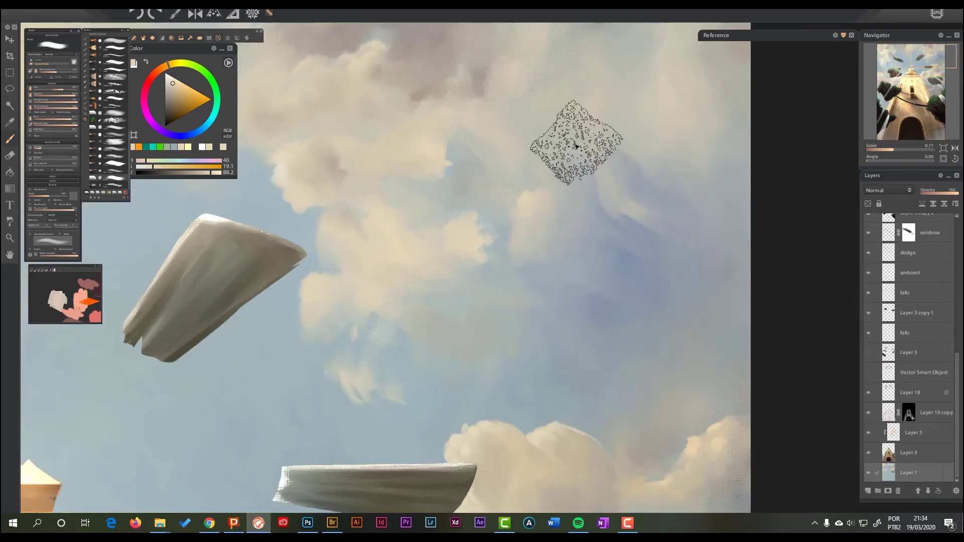
{"action": "left_click_drag", "start_coordinate": [544, 282], "coordinate": [723, 256]}
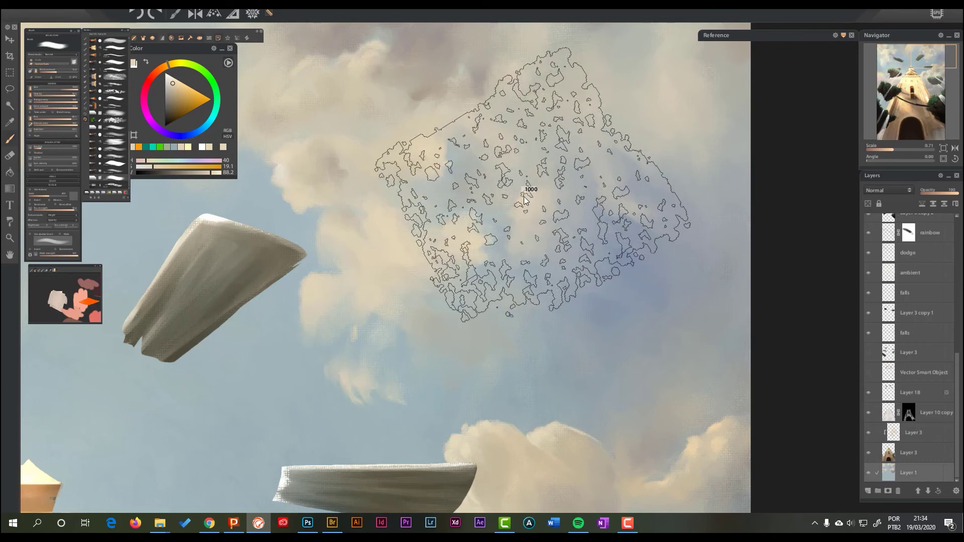
{"action": "mouse_move", "coordinate": [583, 151]}
{"action": "left_mouse_down"}
{"action": "mouse_move", "coordinate": [605, 187]}
{"action": "mouse_move", "coordinate": [566, 230]}
{"action": "left_mouse_up"}
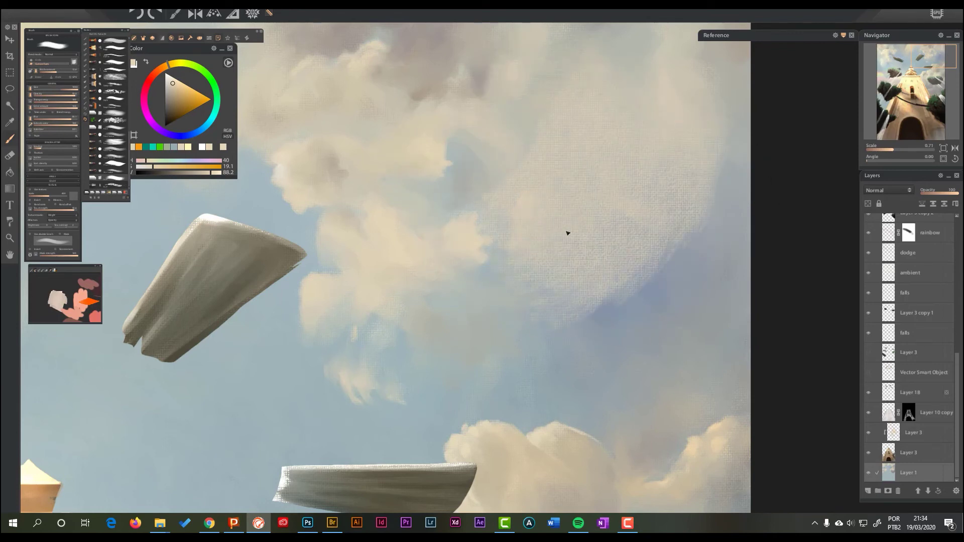
{"action": "key", "text": "ctrl+z"}
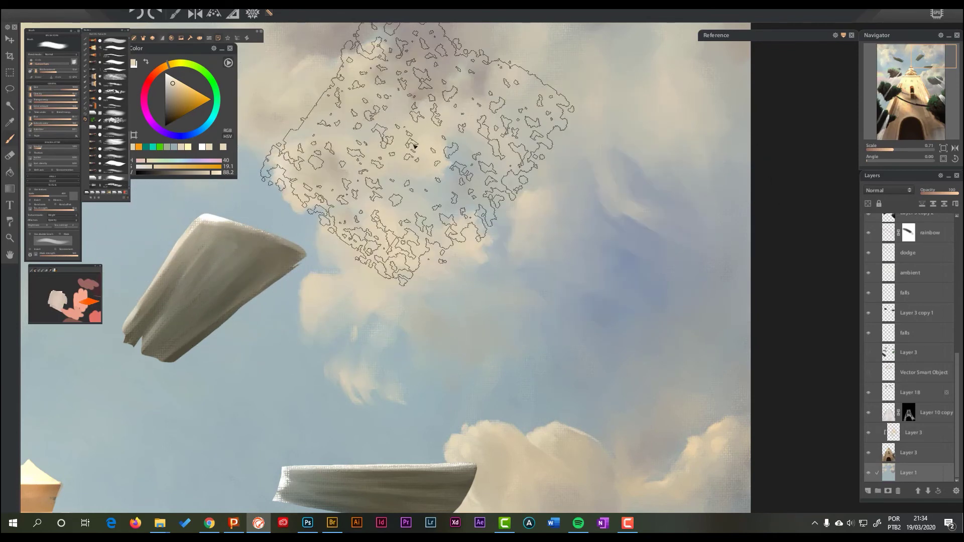
Step: Reduce the brush size to 63 and return to a close view of the new cloud puff
{"action": "key", "text": "bracketleft"}
{"action": "key", "text": "bracketleft"}
{"action": "key", "text": "bracketleft"}
{"action": "key", "text": "bracketleft"}
{"action": "key", "text": "bracketleft"}
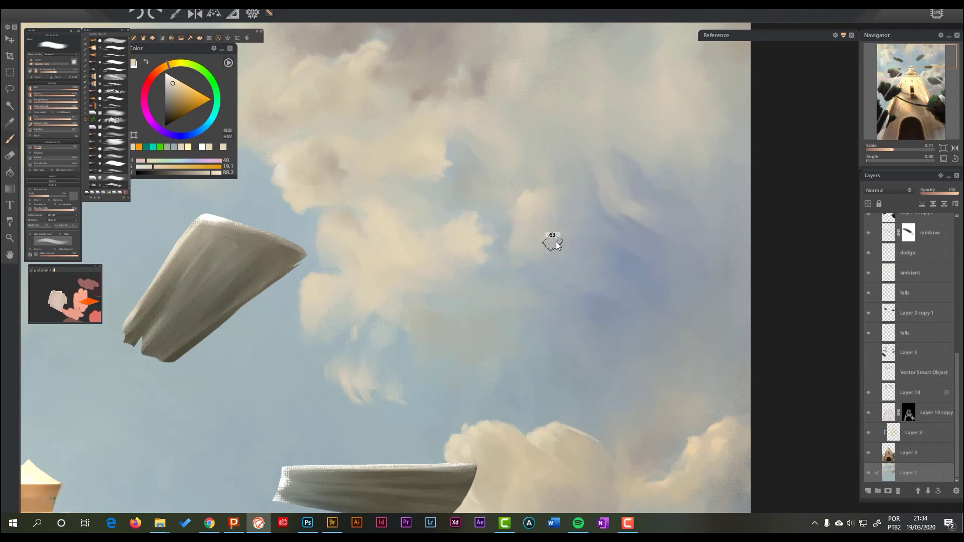
{"action": "scroll", "coordinate": [590, 201], "scroll_direction": "up", "scroll_amount": 3}
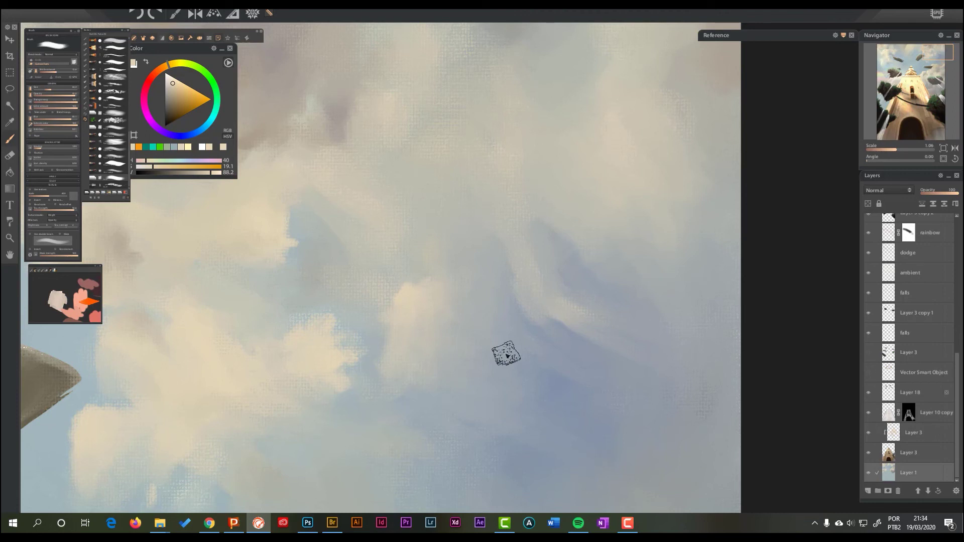
{"action": "left_click_drag", "start_coordinate": [450, 336], "coordinate": [570, 263]}
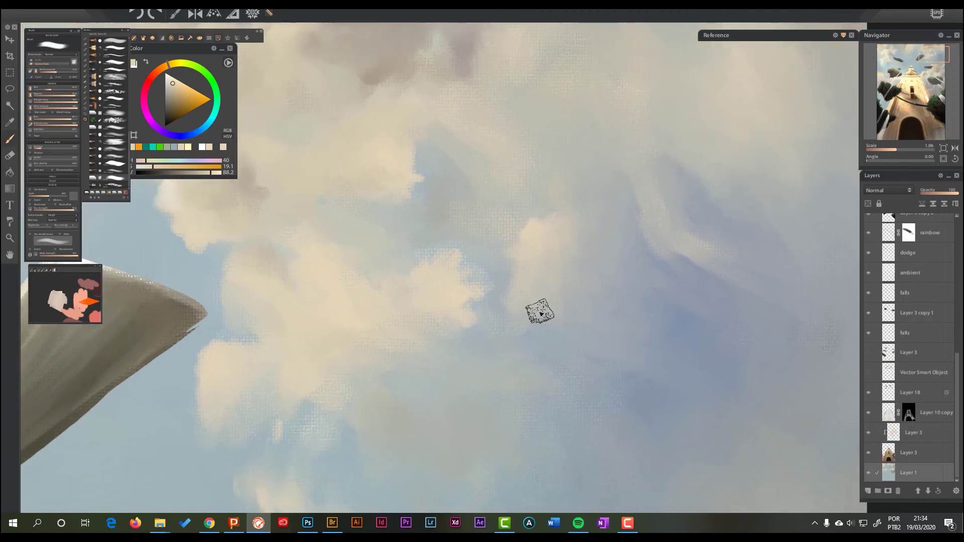
Step: Review the new cloud puff within the wider sky and look through the brush's available blending modes
{"action": "scroll", "coordinate": [540, 313], "scroll_direction": "down", "scroll_amount": 5}
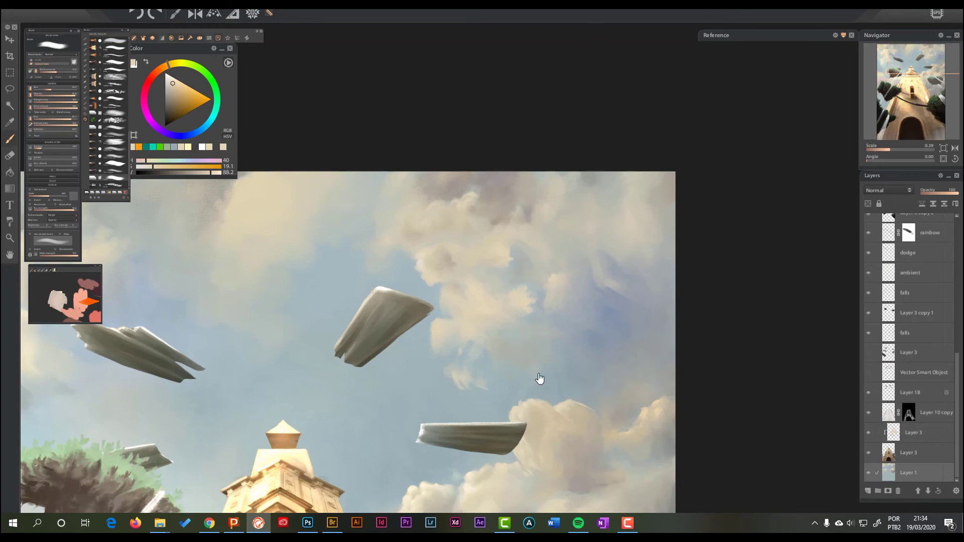
{"action": "left_click_drag", "start_coordinate": [540, 379], "coordinate": [599, 211]}
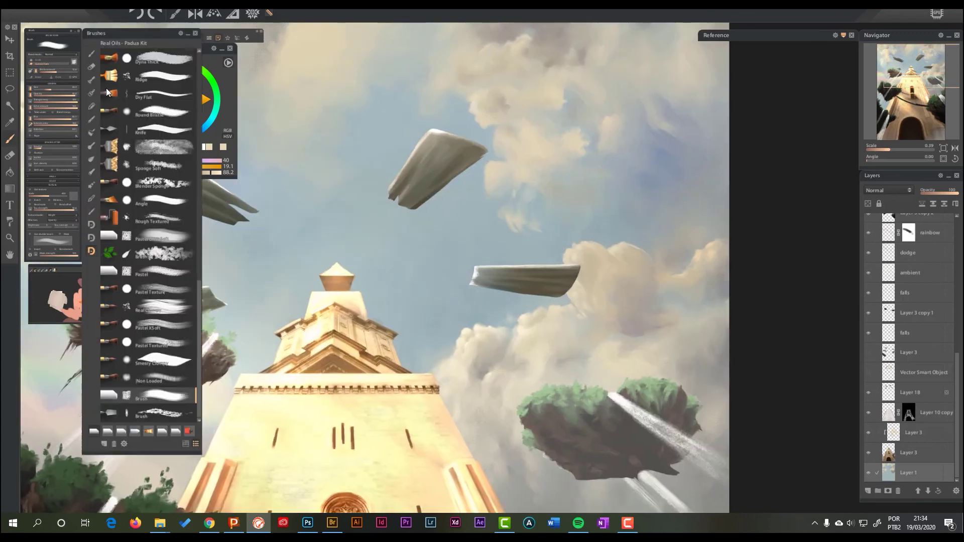
{"action": "left_click_drag", "start_coordinate": [628, 79], "coordinate": [637, 170]}
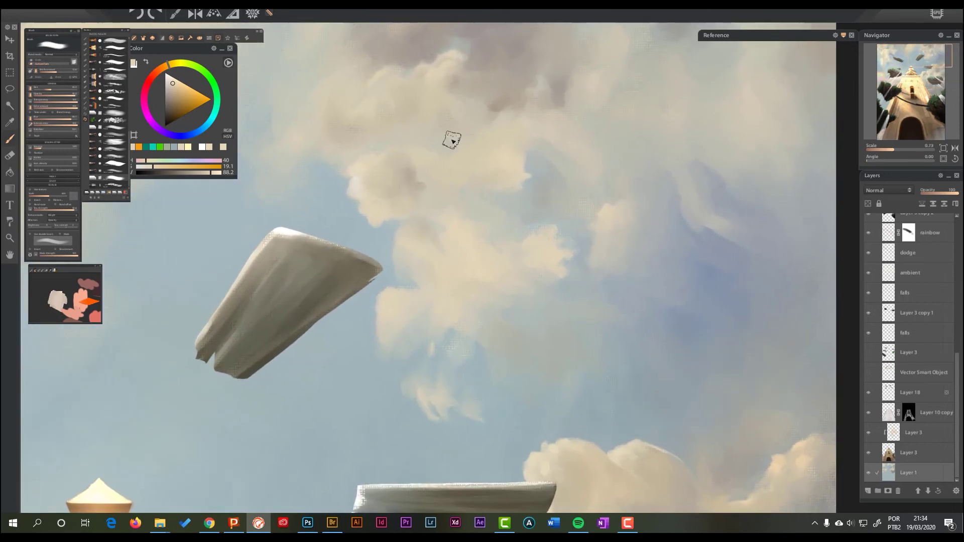
{"action": "mouse_move", "coordinate": [31, 91]}
{"action": "left_click", "coordinate": [79, 86]}
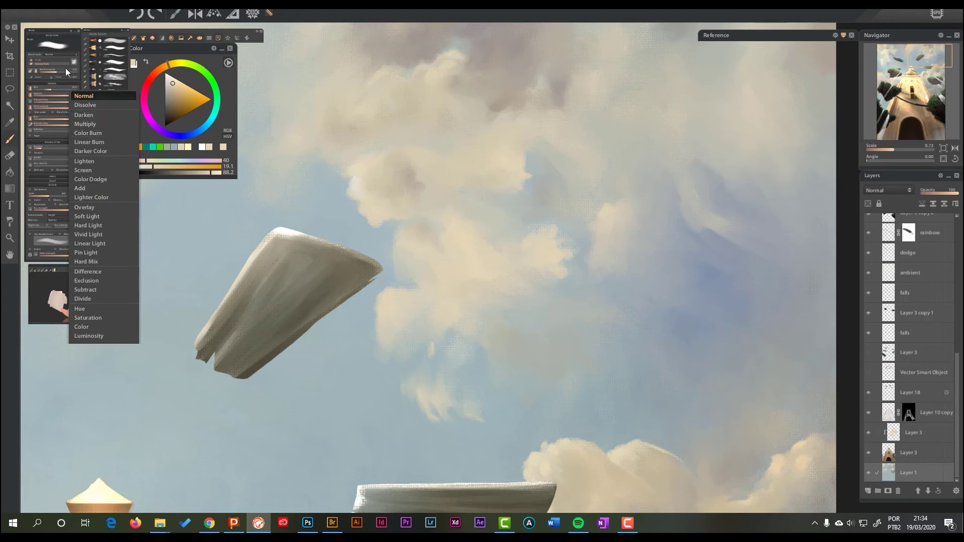
{"action": "left_click", "coordinate": [71, 8]}
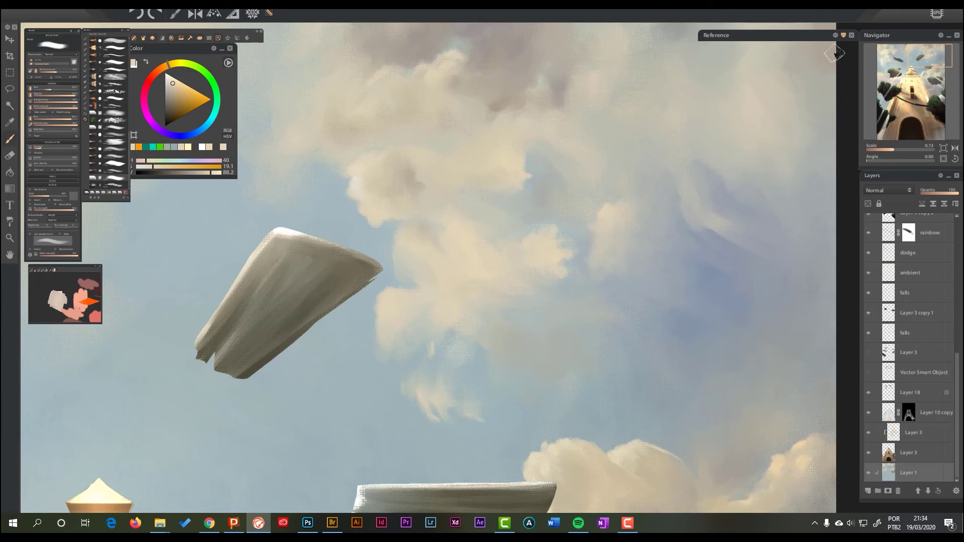
Step: Show the reference image SK-A-4875.jpg and examine its windmill and clouds at several magnifications
{"action": "left_click", "coordinate": [844, 35]}
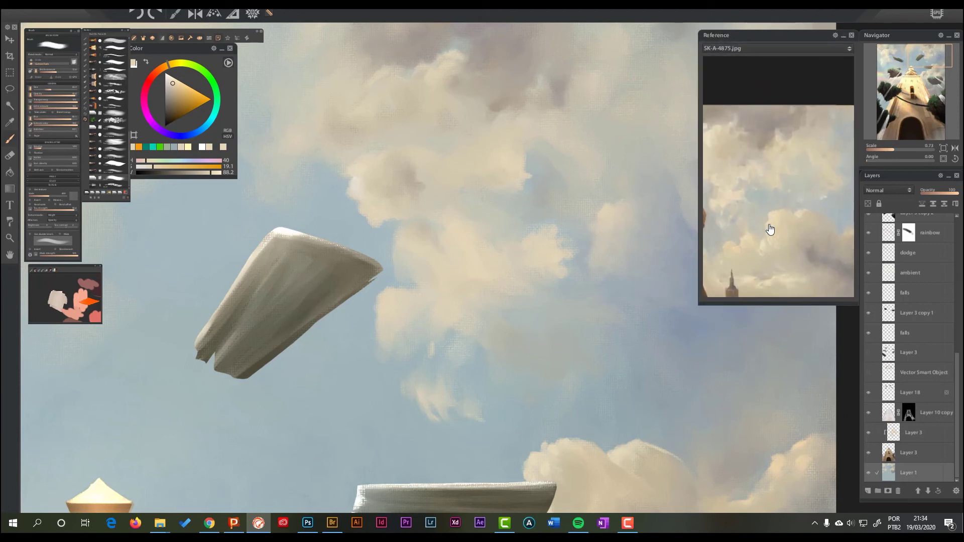
{"action": "scroll", "coordinate": [768, 224], "scroll_direction": "up", "scroll_amount": 3}
{"action": "scroll", "coordinate": [777, 172], "scroll_direction": "down", "scroll_amount": 4}
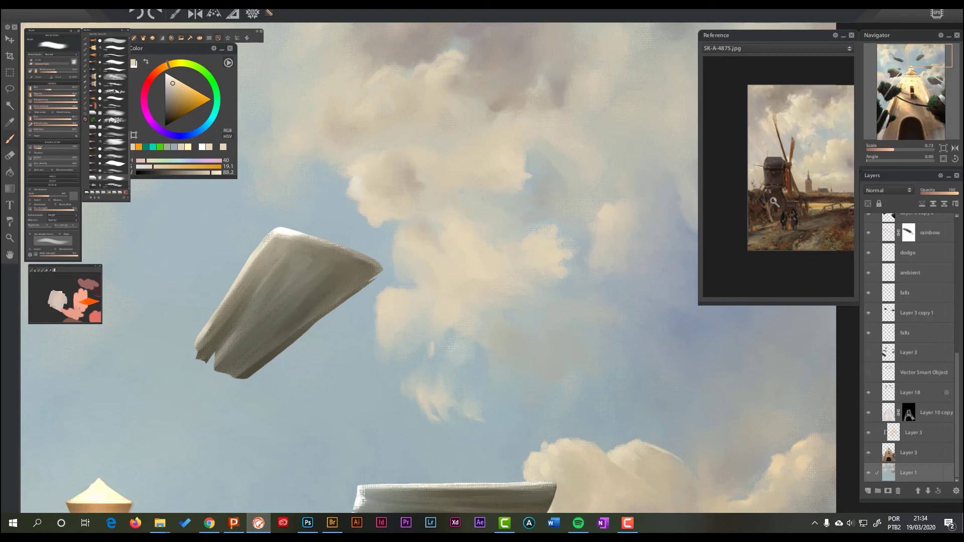
{"action": "scroll", "coordinate": [772, 199], "scroll_direction": "up", "scroll_amount": 4}
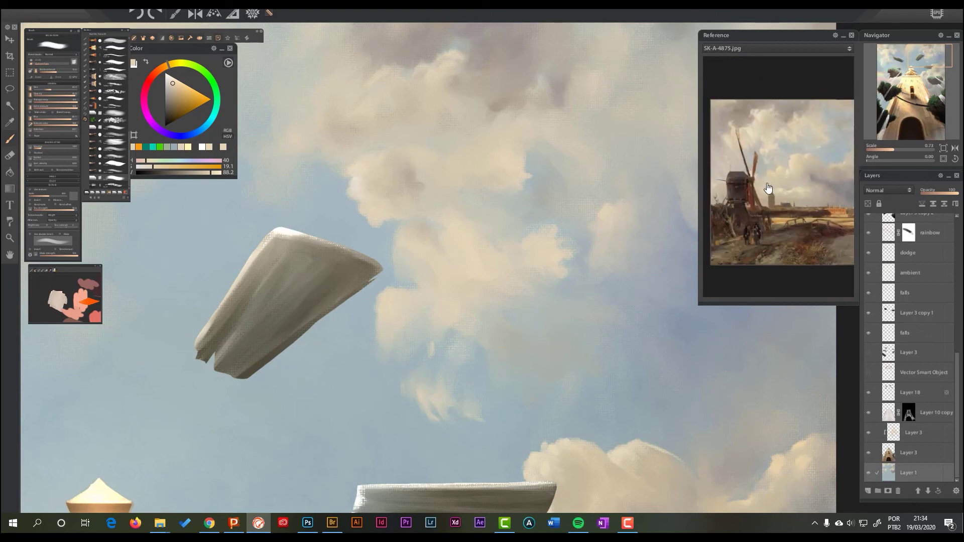
{"action": "left_click_drag", "start_coordinate": [795, 179], "coordinate": [791, 202]}
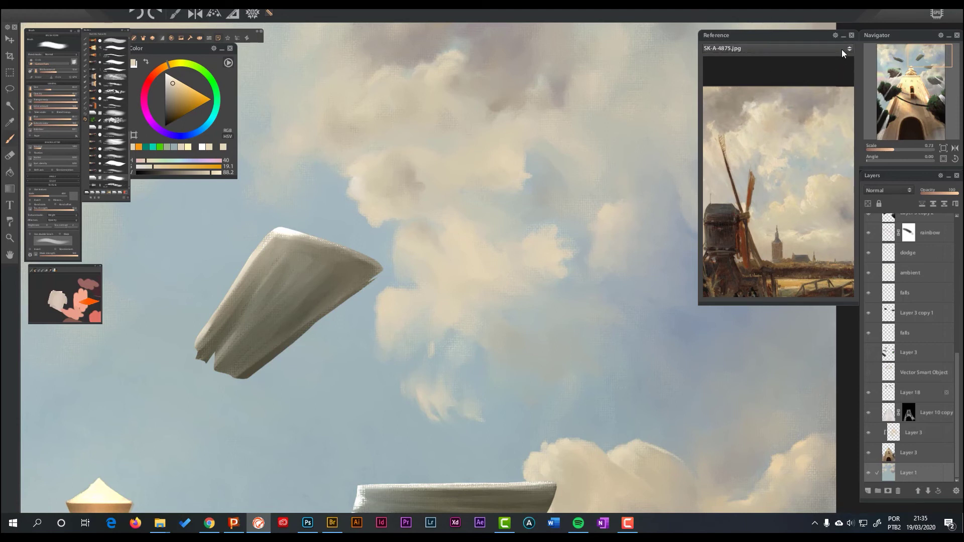
Step: Check which images are available as references, keep SK-A-4875.jpg and view the whole windmill painting at a smaller size
{"action": "left_click", "coordinate": [736, 52]}
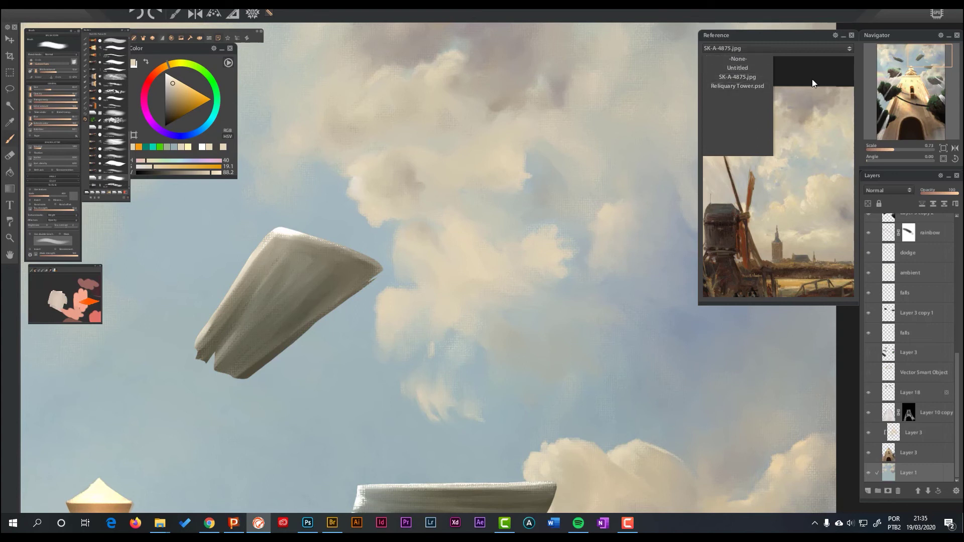
{"action": "left_click", "coordinate": [800, 48]}
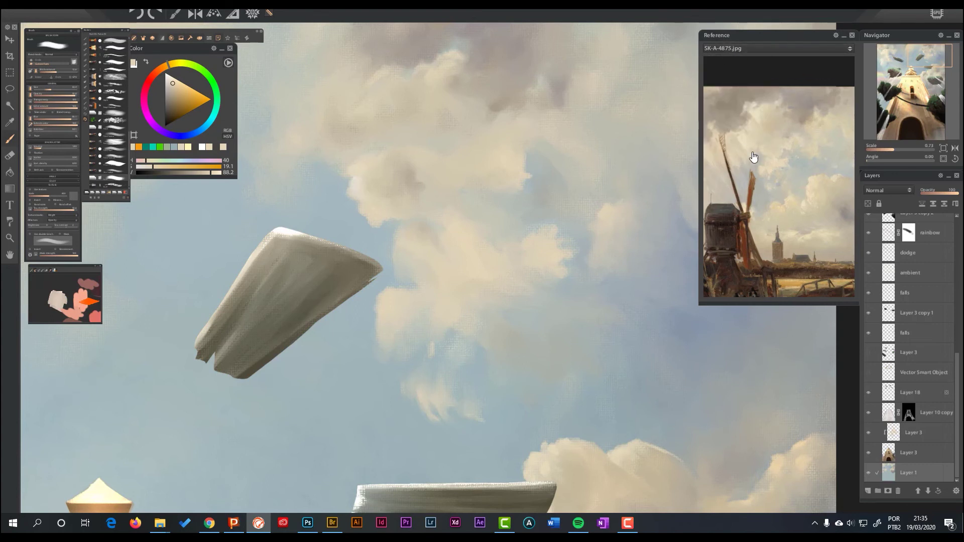
{"action": "scroll", "coordinate": [799, 232], "scroll_direction": "up", "scroll_amount": 2}
{"action": "scroll", "coordinate": [786, 203], "scroll_direction": "down", "scroll_amount": 5}
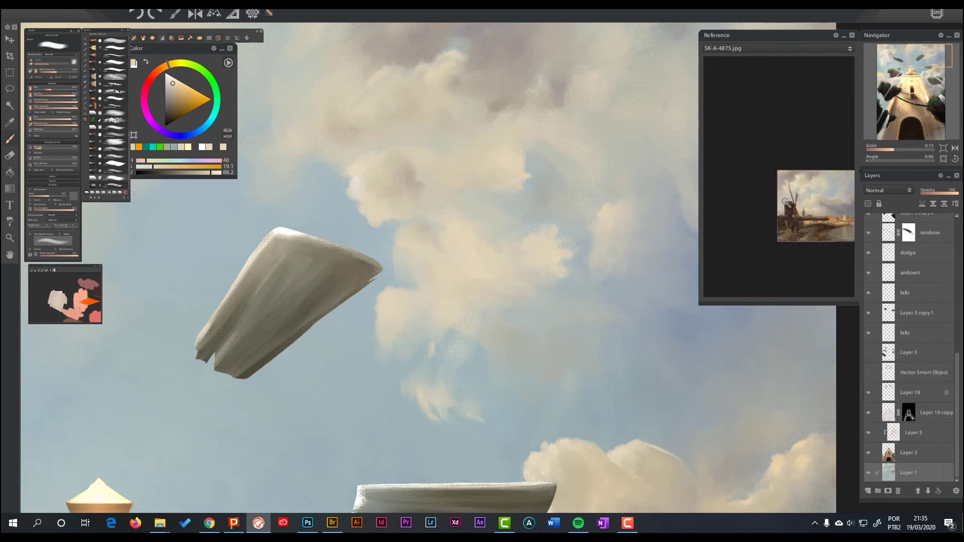
Step: Enlarge the windmill reference, then switch to Corel Painter to expand its Reference Image panel for comparison and return to Paintstorm Studio
{"action": "scroll", "coordinate": [822, 206], "scroll_direction": "up", "scroll_amount": 3}
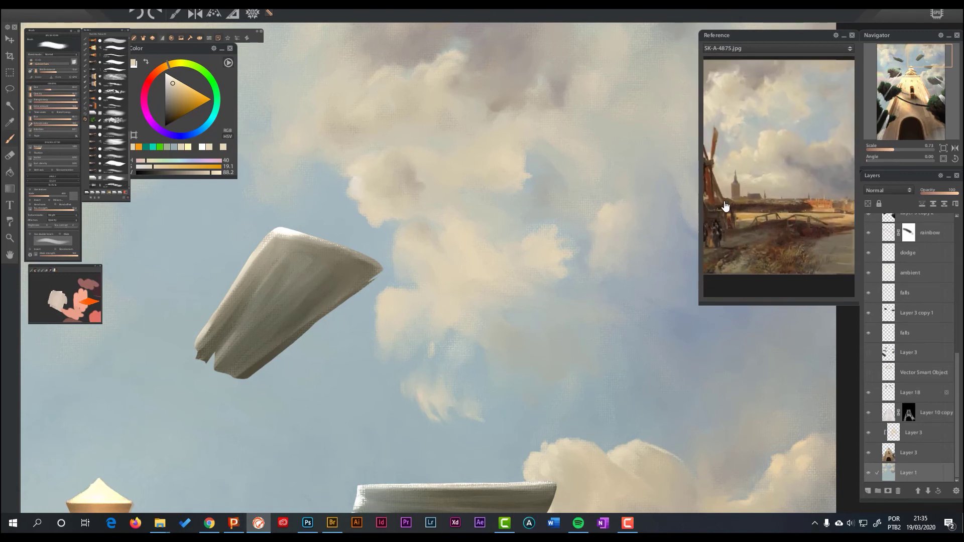
{"action": "mouse_move", "coordinate": [45, 332]}
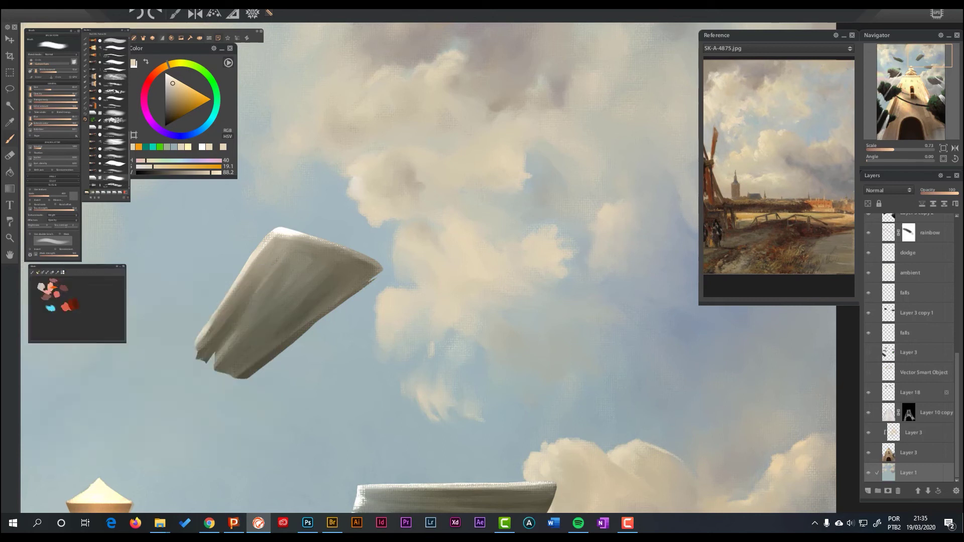
{"action": "left_click", "coordinate": [234, 522]}
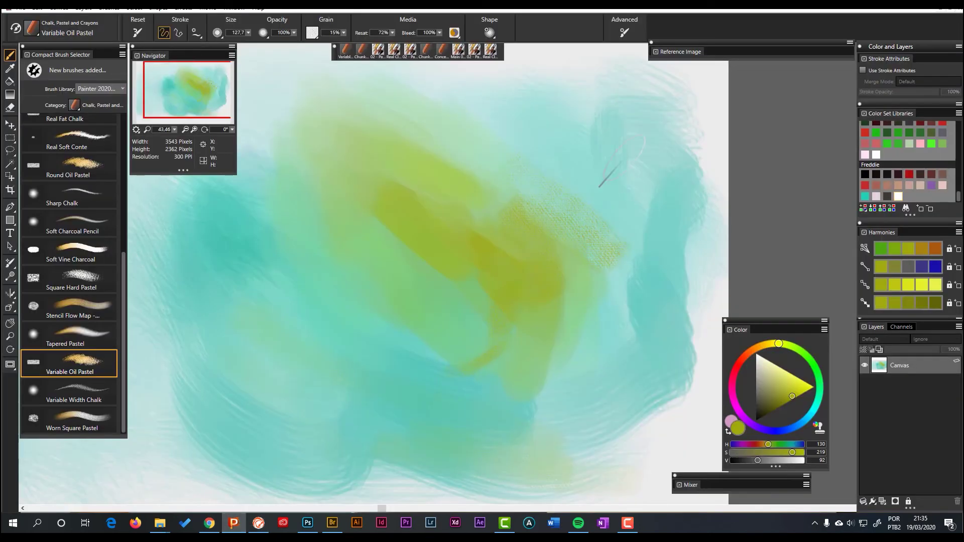
{"action": "left_click", "coordinate": [682, 54]}
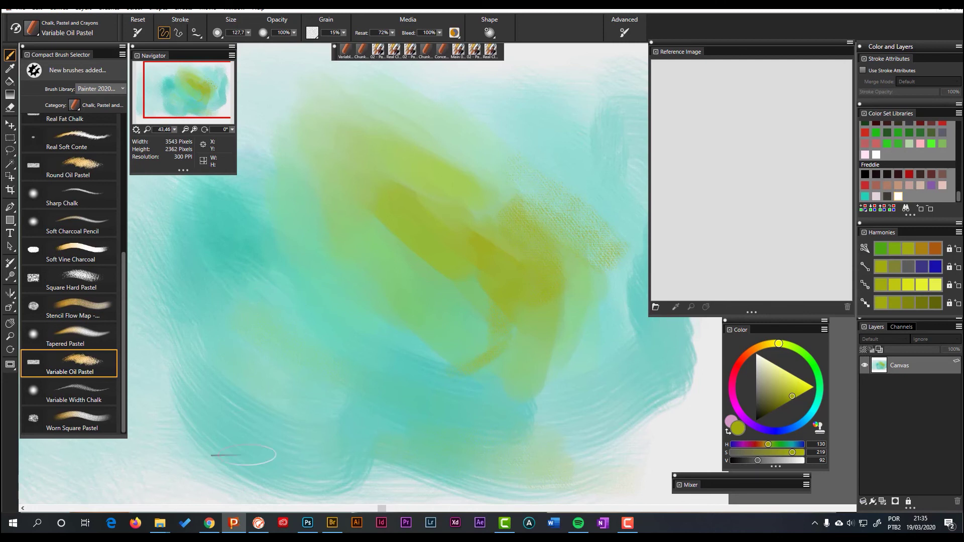
{"action": "left_click", "coordinate": [258, 525]}
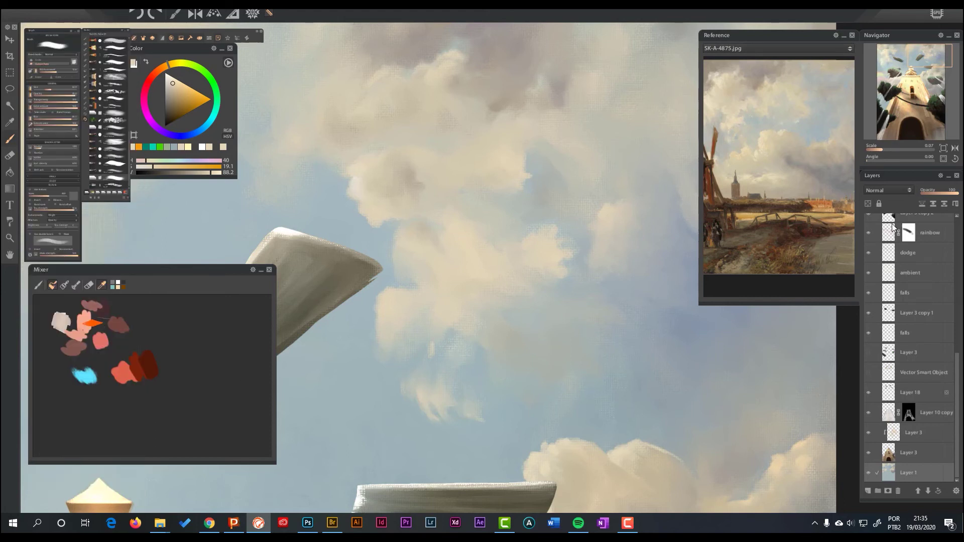
Step: Return the Mixer panel to its compact size beside the canvas and collapse the Reference panel
{"action": "left_click", "coordinate": [253, 269]}
{"action": "left_click_drag", "start_coordinate": [165, 298], "coordinate": [171, 300]}
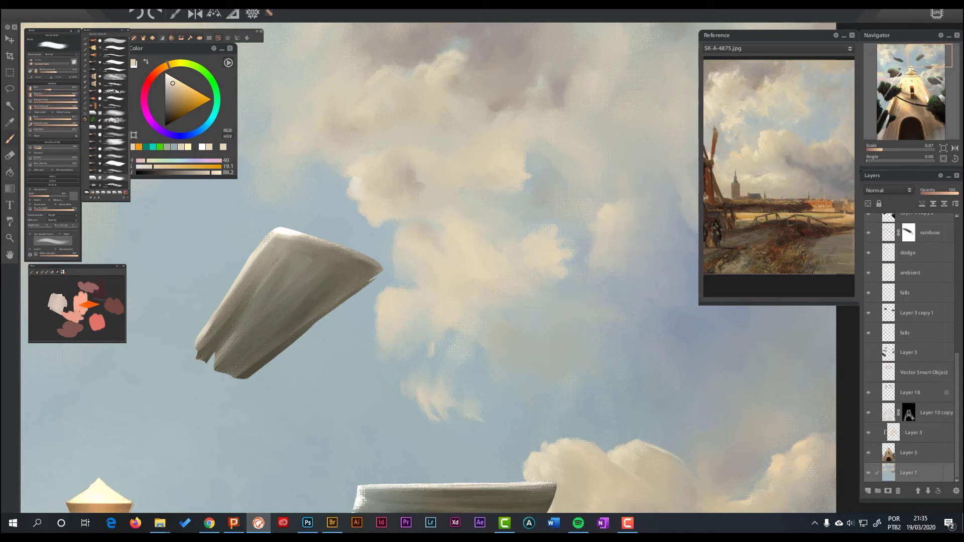
{"action": "left_click", "coordinate": [843, 35]}
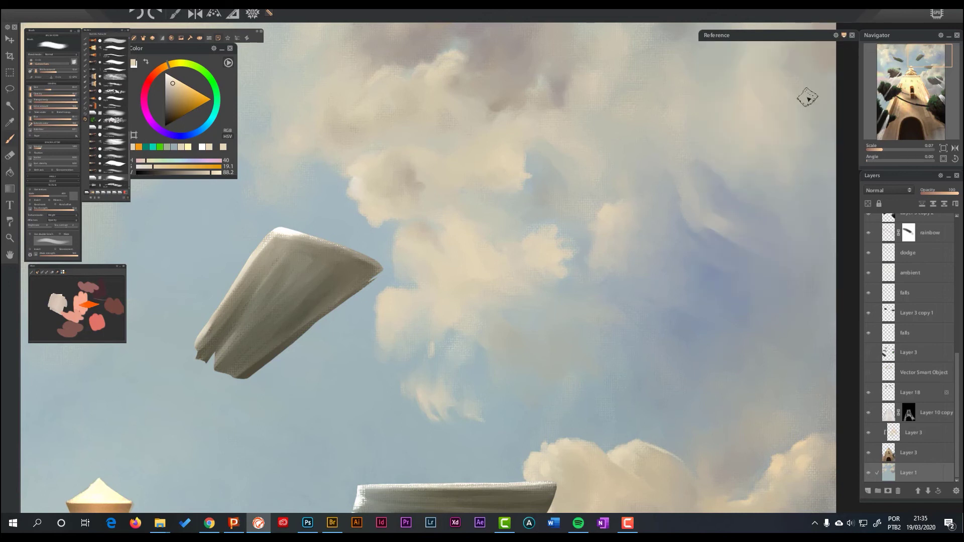
Step: Examine the tower painting as a whole and the painted clouds in its upper sky at close range
{"action": "scroll", "coordinate": [468, 247], "scroll_direction": "down", "scroll_amount": 2}
{"action": "scroll", "coordinate": [467, 247], "scroll_direction": "down", "scroll_amount": 4}
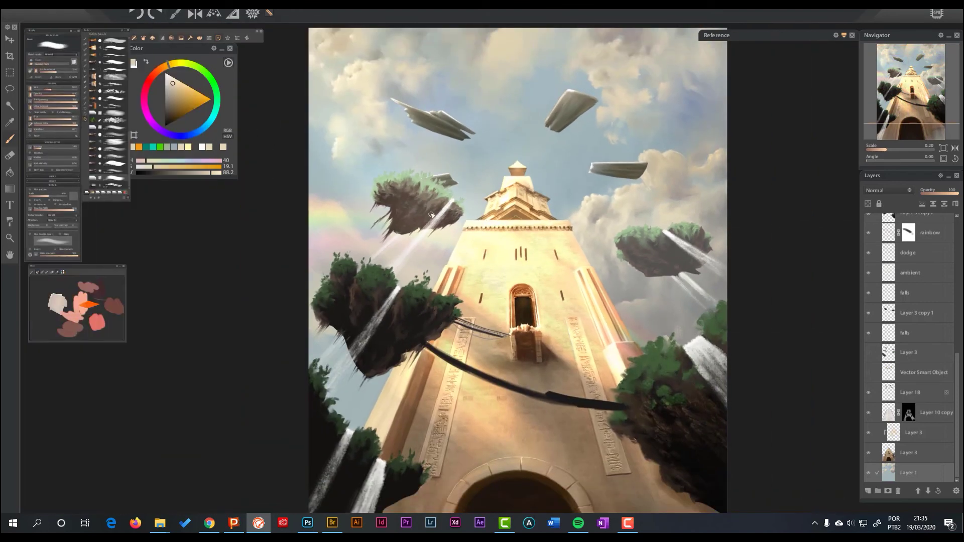
{"action": "mouse_move", "coordinate": [32, 241]}
{"action": "scroll", "coordinate": [680, 103], "scroll_direction": "up", "scroll_amount": 8}
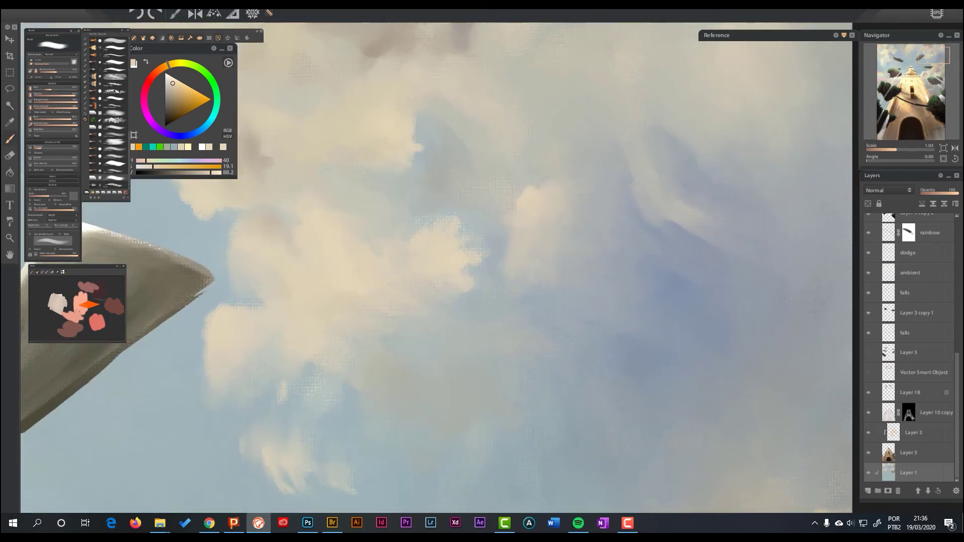
{"action": "mouse_move", "coordinate": [55, 255]}
{"action": "left_click_drag", "start_coordinate": [959, 391], "coordinate": [949, 350]}
{"action": "scroll", "coordinate": [949, 350], "scroll_direction": "down", "scroll_amount": 3}
{"action": "scroll", "coordinate": [653, 224], "scroll_direction": "down", "scroll_amount": 5}
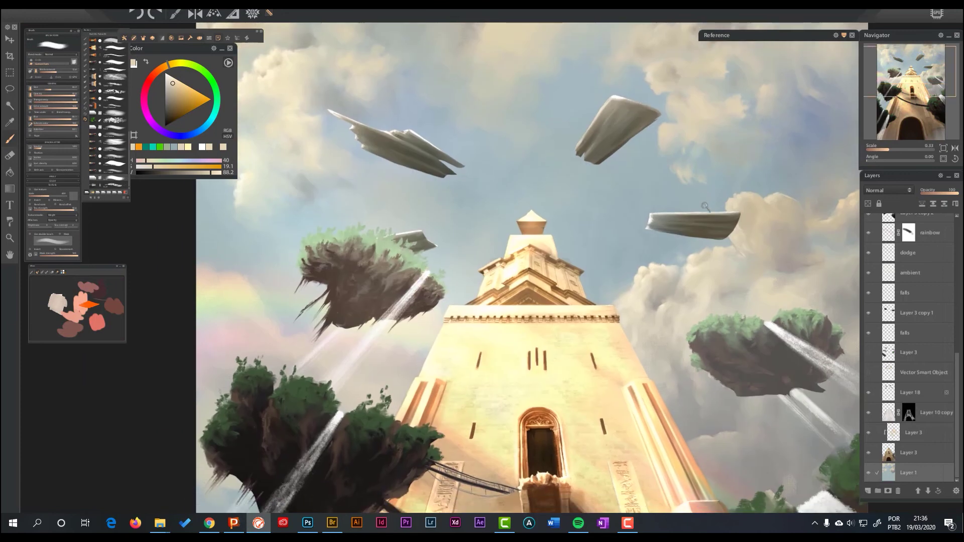
{"action": "scroll", "coordinate": [638, 246], "scroll_direction": "down", "scroll_amount": 3}
{"action": "left_click_drag", "start_coordinate": [646, 264], "coordinate": [621, 246]}
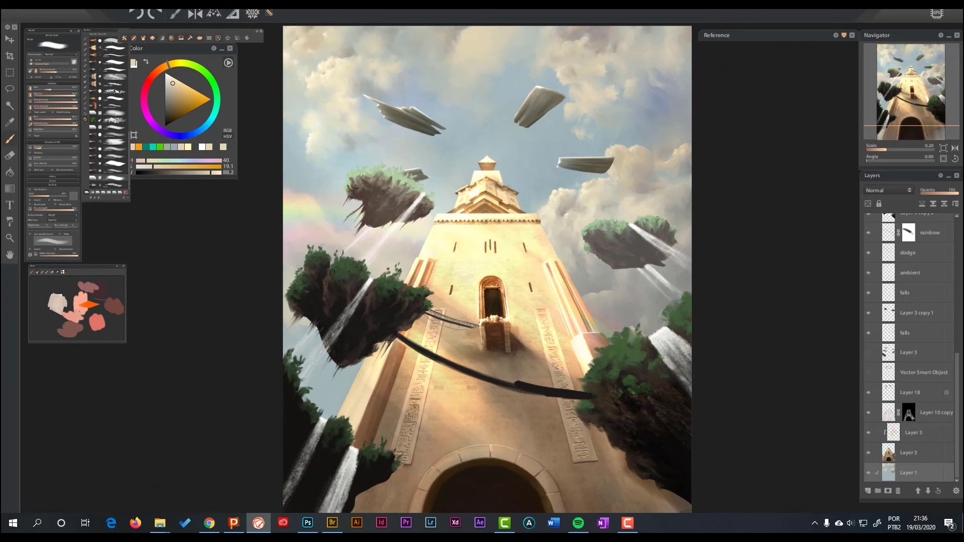
Step: Look through the filters, try the ruler and the perspective guide, and move the guide's vanishing point into the sky above the tower
{"action": "left_click", "coordinate": [142, 4]}
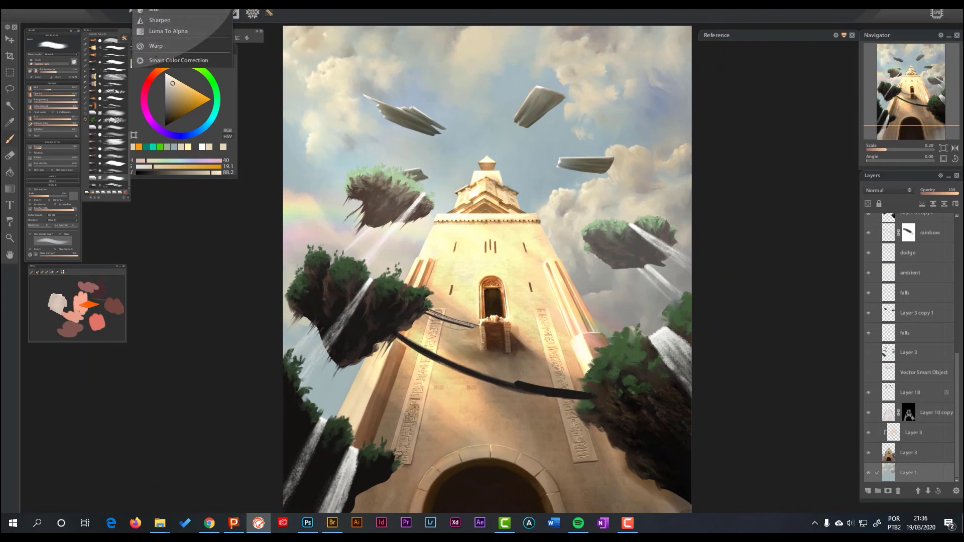
{"action": "left_click", "coordinate": [367, 168]}
{"action": "left_click", "coordinate": [233, 15]}
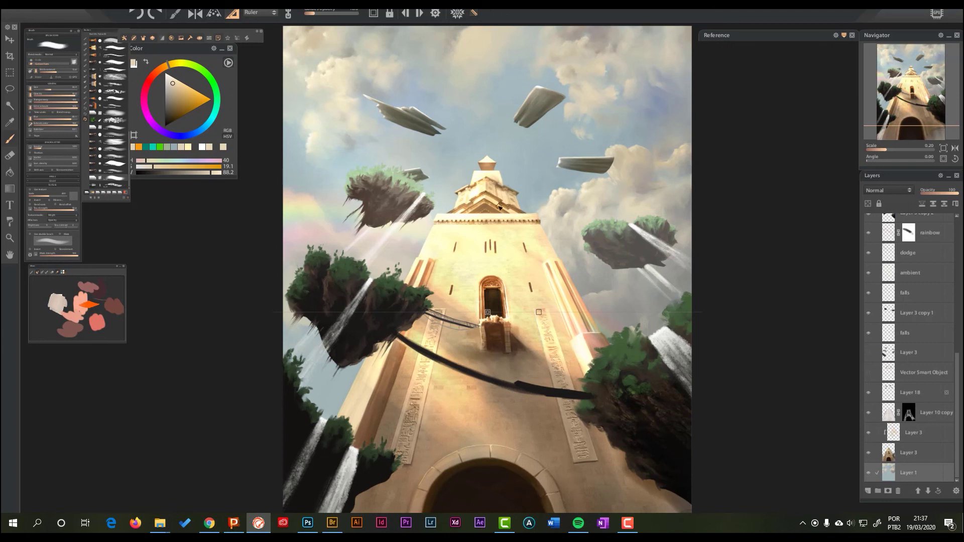
{"action": "left_click", "coordinate": [213, 14]}
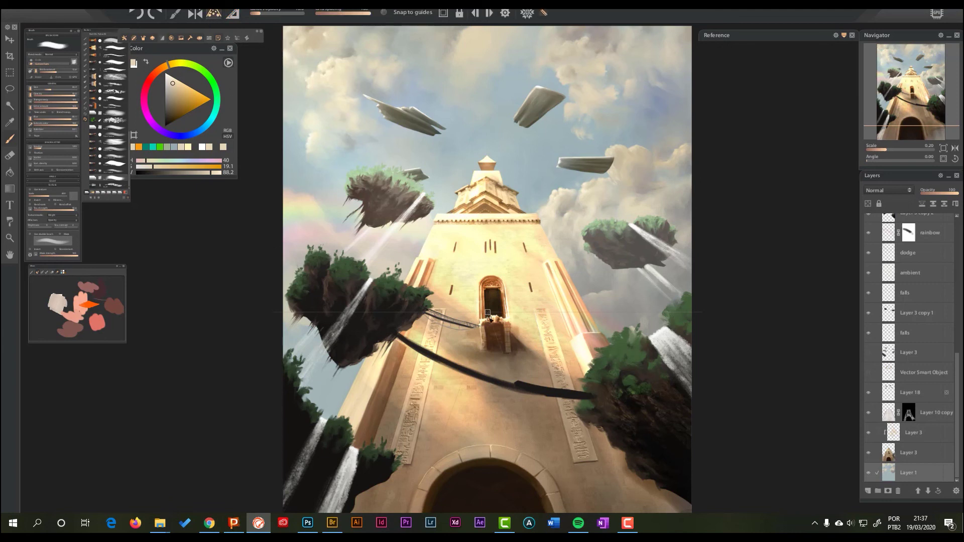
{"action": "left_click_drag", "start_coordinate": [488, 317], "coordinate": [492, 68]}
Step: Try the Kaleidoscope with its settings panel moved clear of the pattern, then turn off the Kaleidoscope and the perspective guide
{"action": "left_click", "coordinate": [526, 13]}
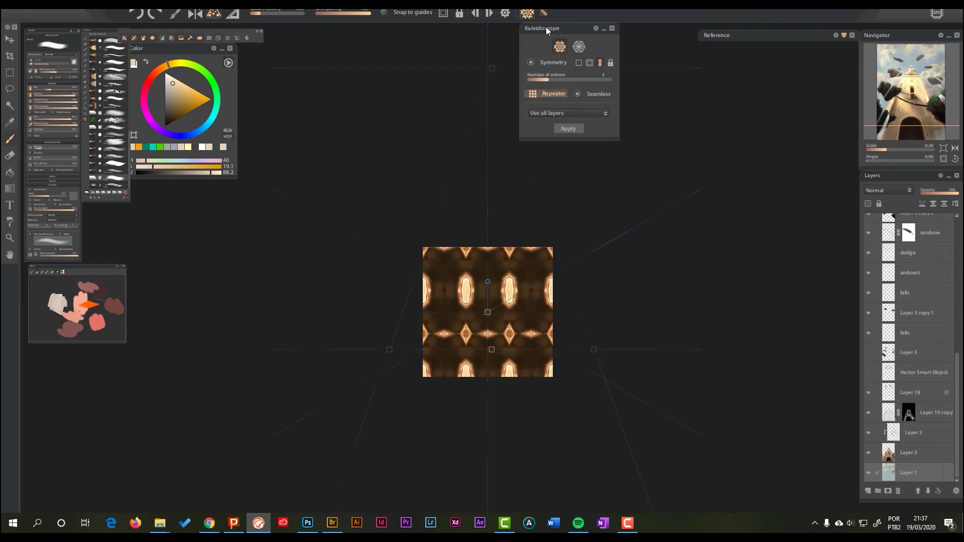
{"action": "left_click_drag", "start_coordinate": [578, 29], "coordinate": [611, 78]}
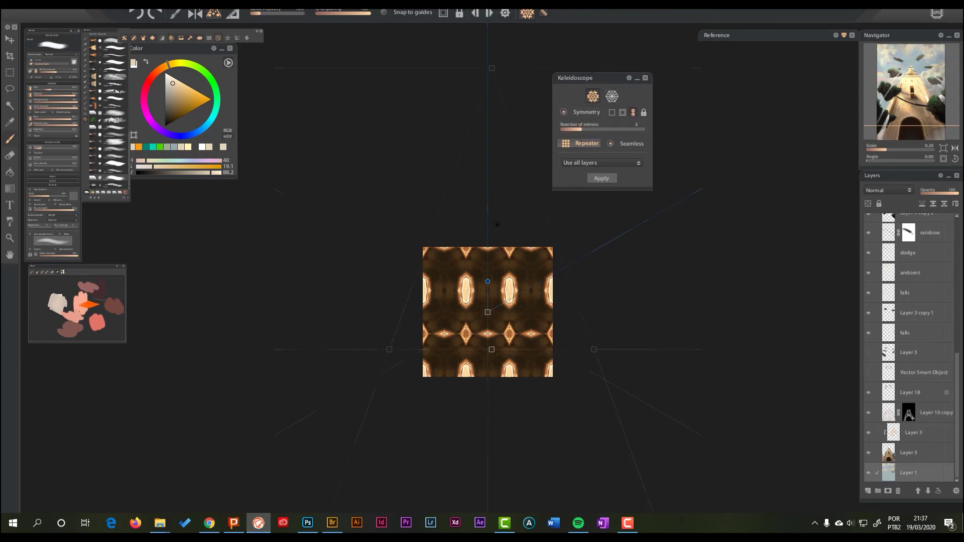
{"action": "left_click", "coordinate": [527, 13]}
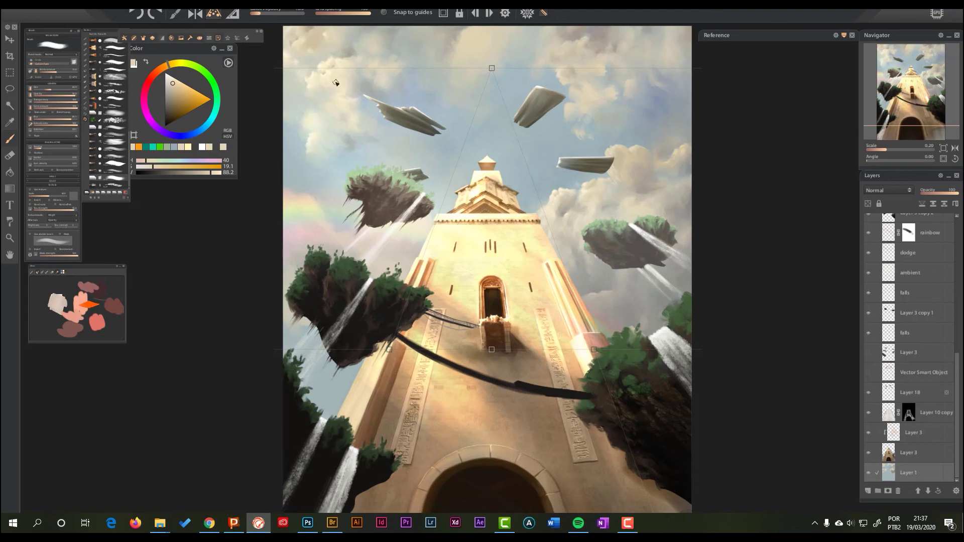
{"action": "left_click", "coordinate": [214, 15]}
Step: Paint loose, overlapping cream test strokes across the blue sky beside the small cloud puff near the painting's upper edge
{"action": "left_click_drag", "start_coordinate": [488, 291], "coordinate": [510, 393]}
{"action": "left_click_drag", "start_coordinate": [628, 202], "coordinate": [505, 353]}
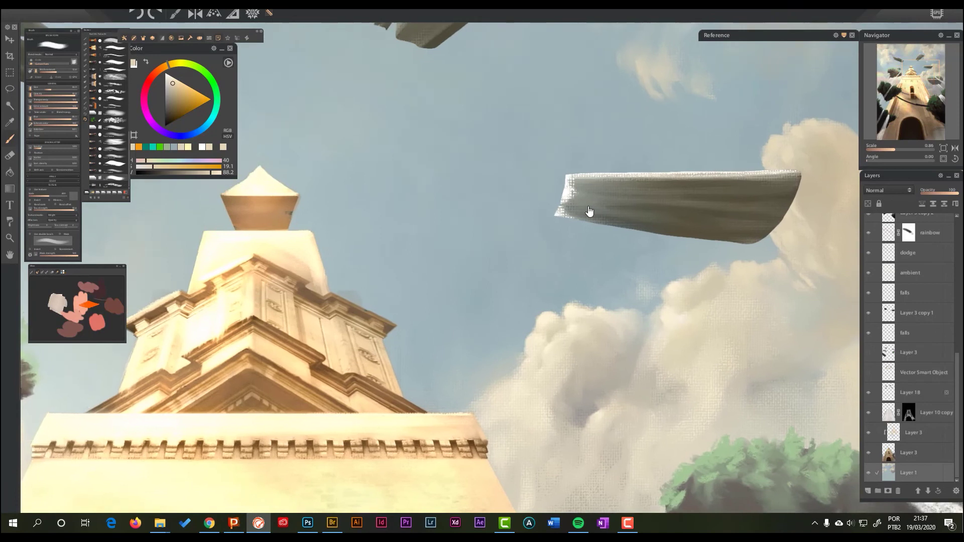
{"action": "left_click_drag", "start_coordinate": [590, 213], "coordinate": [351, 256]}
{"action": "left_click_drag", "start_coordinate": [533, 168], "coordinate": [598, 282]}
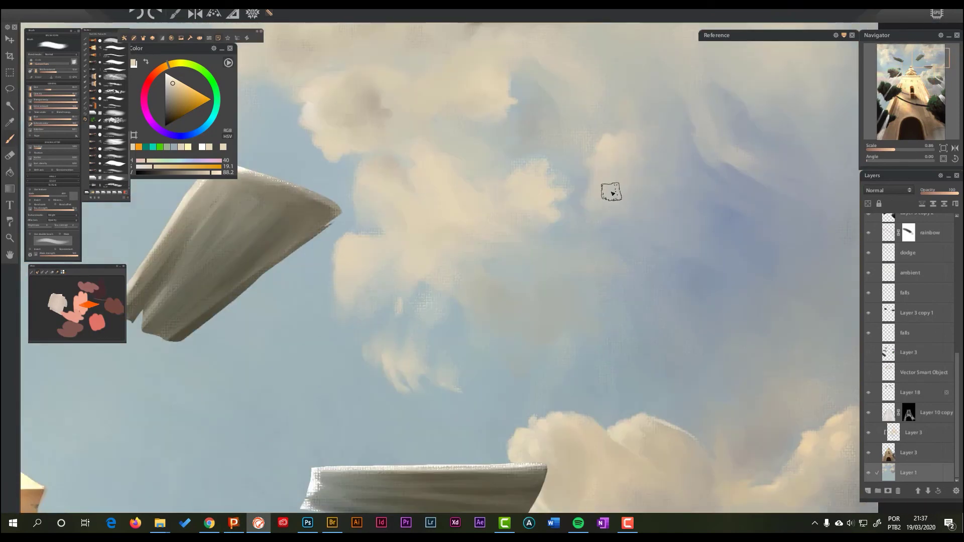
{"action": "left_click_drag", "start_coordinate": [667, 170], "coordinate": [686, 212]}
{"action": "mouse_move", "coordinate": [641, 133]}
{"action": "left_mouse_down"}
{"action": "mouse_move", "coordinate": [694, 274]}
{"action": "mouse_move", "coordinate": [657, 245]}
{"action": "mouse_move", "coordinate": [632, 134]}
{"action": "mouse_move", "coordinate": [627, 267]}
{"action": "mouse_move", "coordinate": [670, 327]}
{"action": "left_mouse_up"}
{"action": "left_click_drag", "start_coordinate": [625, 309], "coordinate": [671, 354]}
{"action": "left_click_drag", "start_coordinate": [605, 241], "coordinate": [627, 309]}
{"action": "mouse_move", "coordinate": [648, 108]}
{"action": "left_mouse_down"}
{"action": "mouse_move", "coordinate": [739, 288]}
{"action": "mouse_move", "coordinate": [753, 306]}
{"action": "left_mouse_up"}
{"action": "left_click_drag", "start_coordinate": [736, 258], "coordinate": [645, 118]}
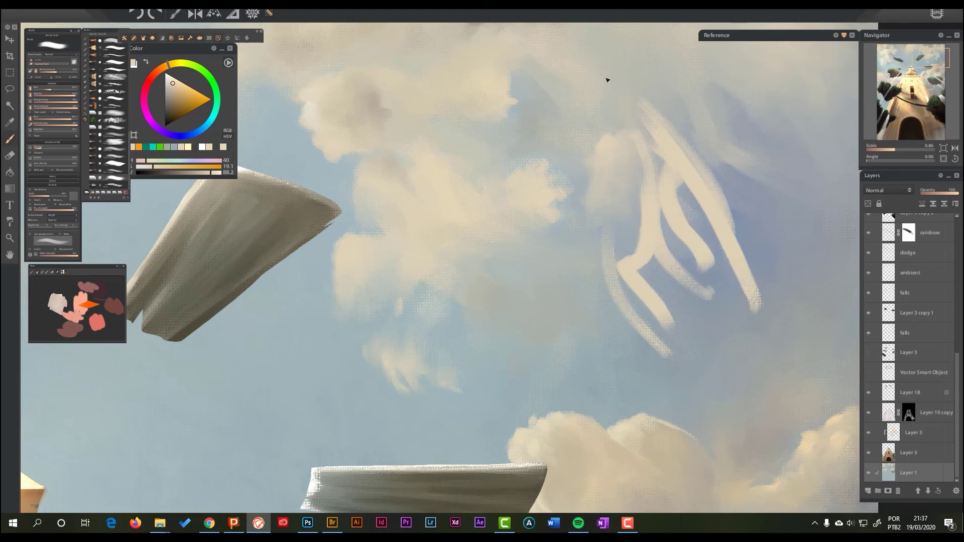
{"action": "left_click_drag", "start_coordinate": [607, 80], "coordinate": [653, 143]}
{"action": "left_click_drag", "start_coordinate": [677, 213], "coordinate": [631, 123]}
{"action": "mouse_move", "coordinate": [601, 113]}
{"action": "left_mouse_down"}
{"action": "mouse_move", "coordinate": [678, 296]}
{"action": "mouse_move", "coordinate": [673, 316]}
{"action": "mouse_move", "coordinate": [628, 111]}
{"action": "left_mouse_up"}
{"action": "left_click_drag", "start_coordinate": [620, 103], "coordinate": [660, 264]}
{"action": "left_click_drag", "start_coordinate": [707, 295], "coordinate": [635, 157]}
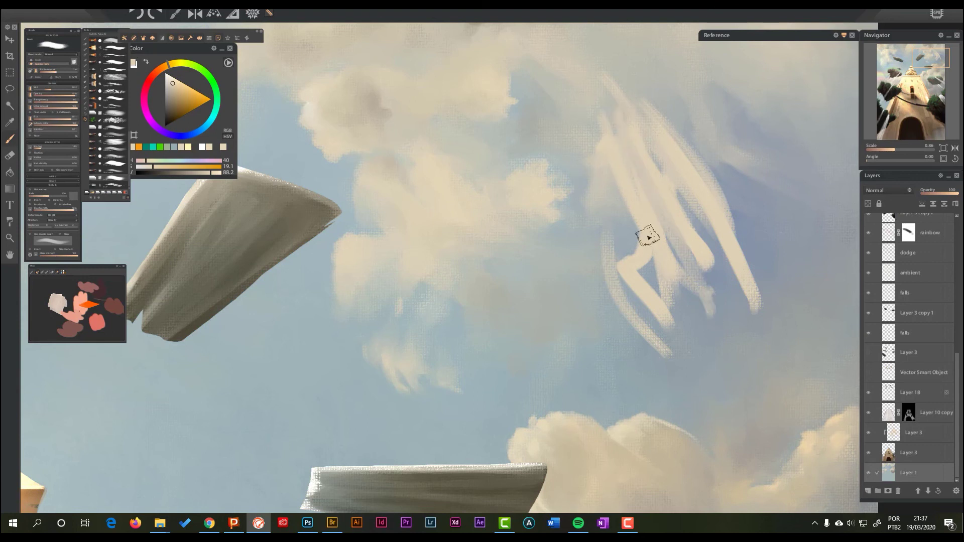
Step: Undo all the cream test strokes in the sky and brush a soft cream touch onto the small cloud puff
{"action": "key", "text": "ctrl+z"}
{"action": "key", "text": "ctrl+z"}
{"action": "key", "text": "ctrl+z"}
{"action": "key", "text": "ctrl+z"}
{"action": "key", "text": "ctrl+z"}
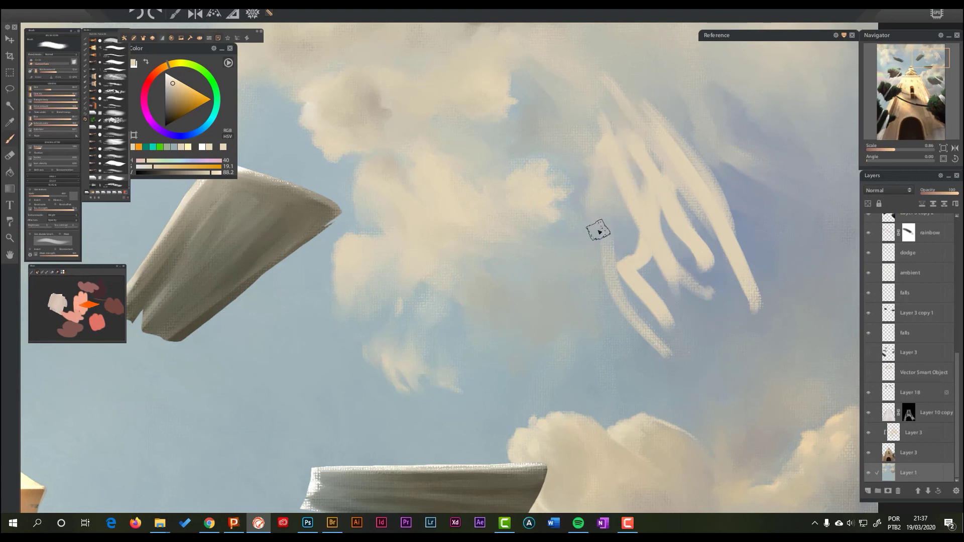
{"action": "key", "text": "ctrl+z"}
{"action": "key", "text": "ctrl+z"}
{"action": "key", "text": "ctrl+z"}
{"action": "key", "text": "ctrl+z"}
{"action": "key", "text": "ctrl+z"}
{"action": "key", "text": "ctrl+z"}
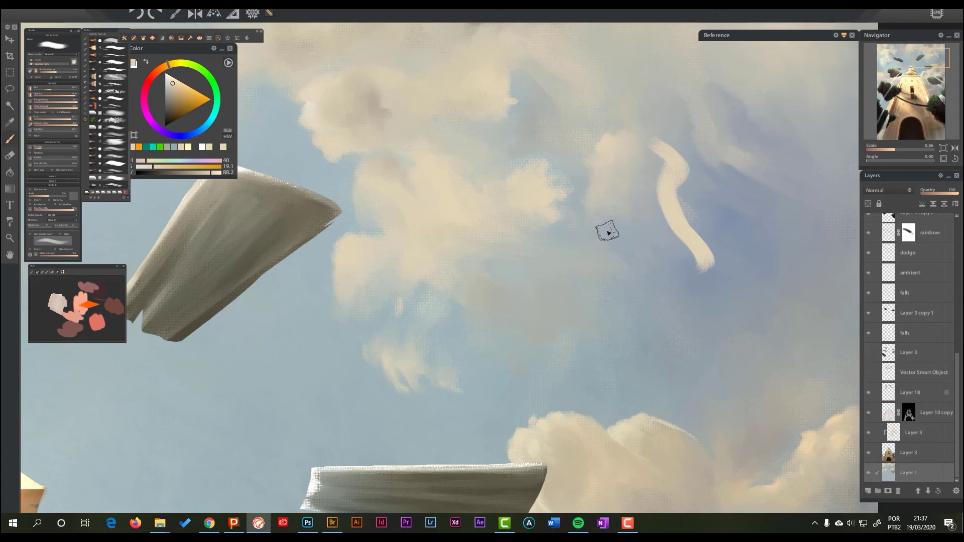
{"action": "key", "text": "ctrl+z"}
{"action": "key", "text": "ctrl+z"}
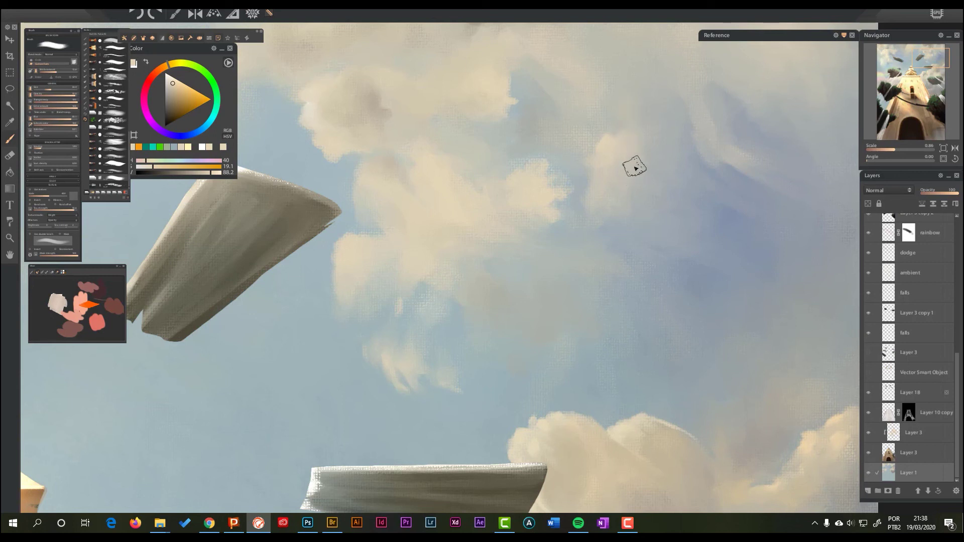
{"action": "mouse_move", "coordinate": [644, 145]}
{"action": "left_mouse_down"}
{"action": "mouse_move", "coordinate": [651, 168]}
{"action": "mouse_move", "coordinate": [652, 145]}
{"action": "mouse_move", "coordinate": [642, 147]}
{"action": "mouse_move", "coordinate": [651, 126]}
{"action": "mouse_move", "coordinate": [618, 164]}
{"action": "left_mouse_up"}
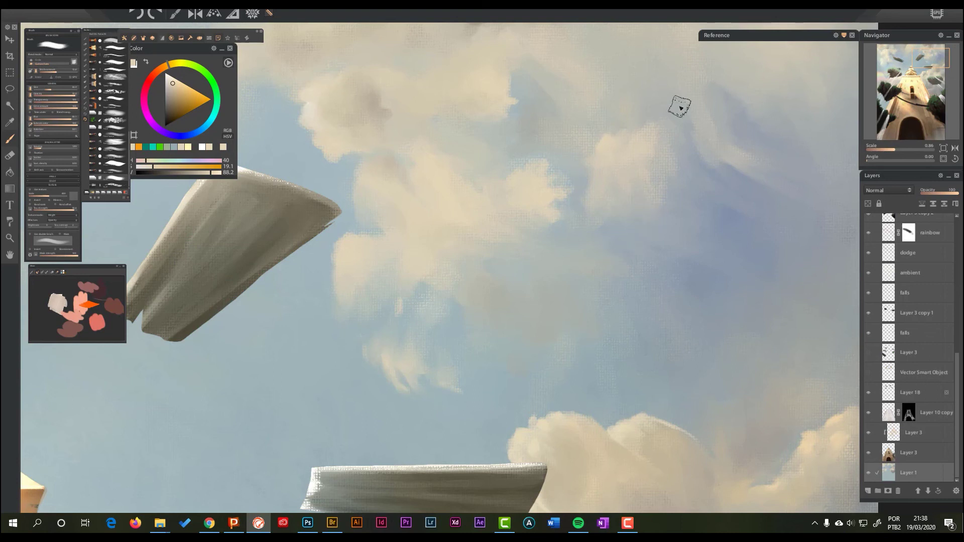
Step: Switch to Adobe Bridge and open the Envios folder of finished illustrations
{"action": "left_click", "coordinate": [332, 523]}
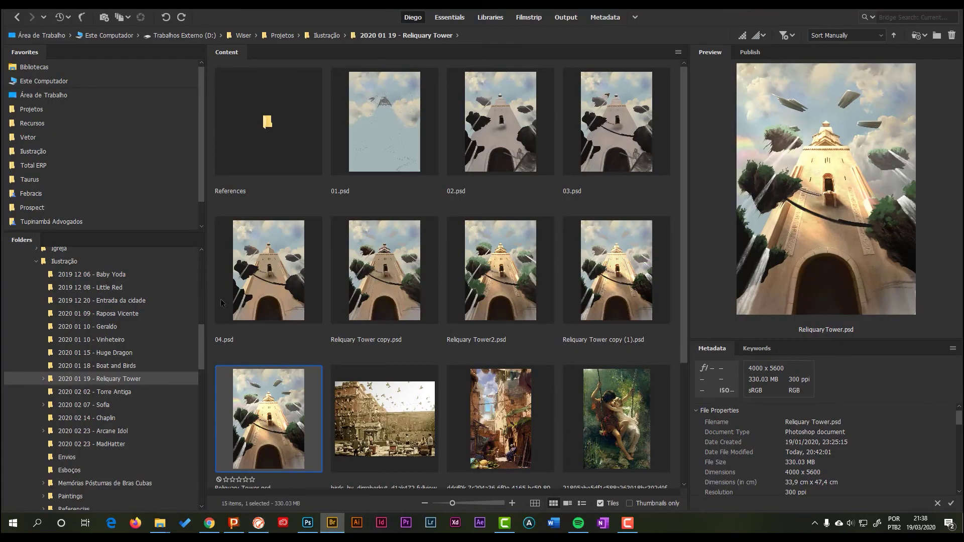
{"action": "left_click_drag", "start_coordinate": [202, 362], "coordinate": [205, 378]}
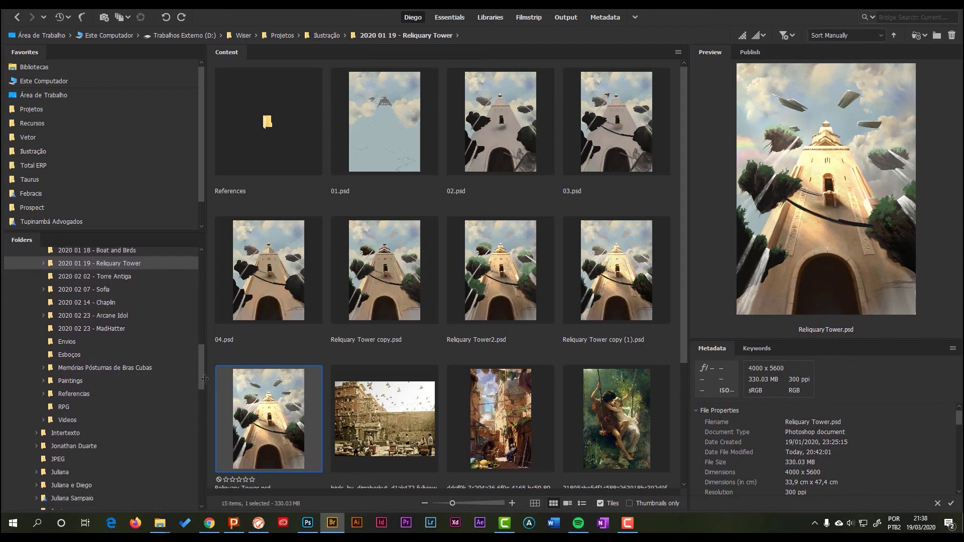
{"action": "left_click", "coordinate": [68, 343]}
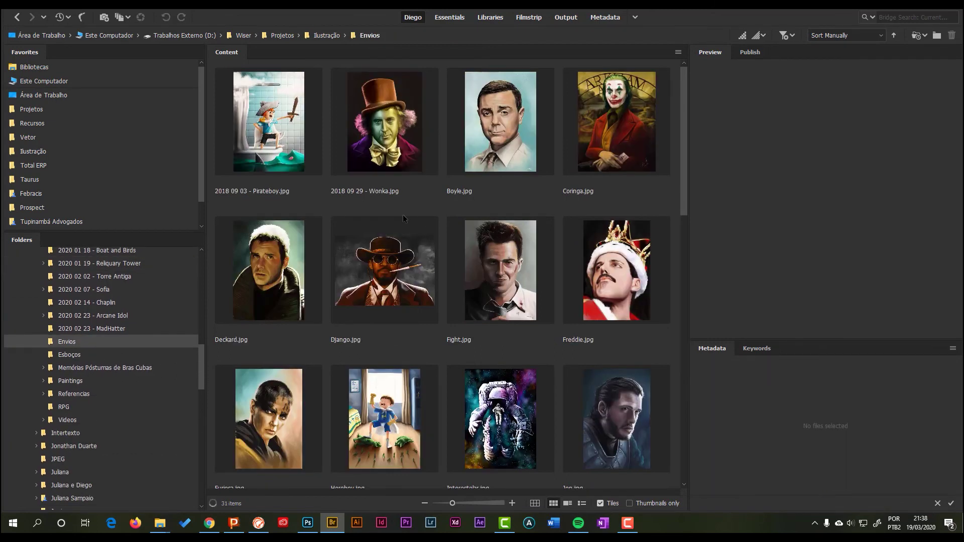
Step: View the 2018 09 29 - Wonka.jpg, 2018 09 03 - Pirateboy.jpg and Boyle.jpg illustrations full screen
{"action": "left_click", "coordinate": [392, 138]}
{"action": "key", "text": "space"}
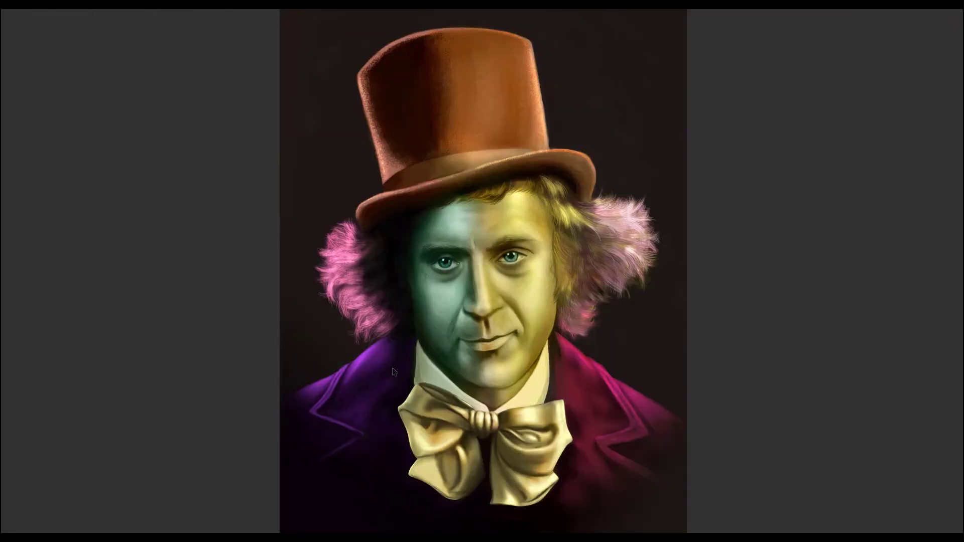
{"action": "key", "text": "Right"}
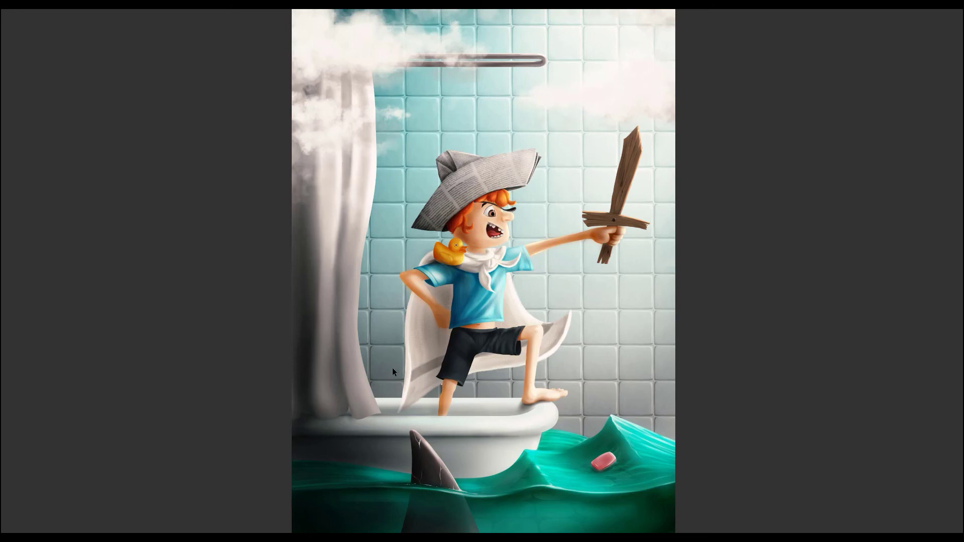
{"action": "key", "text": "Right"}
{"action": "key", "text": "Right"}
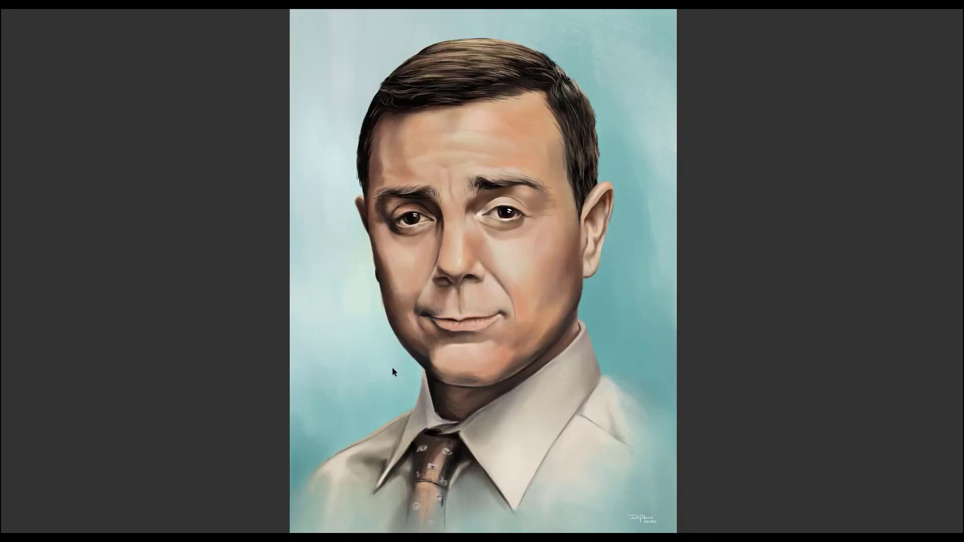
Step: Examine the canvas texture on the eyes, forehead and hair of the Boyle.jpg portrait up close, then leave the full-screen view
{"action": "scroll", "coordinate": [541, 194], "scroll_direction": "up", "scroll_amount": 3}
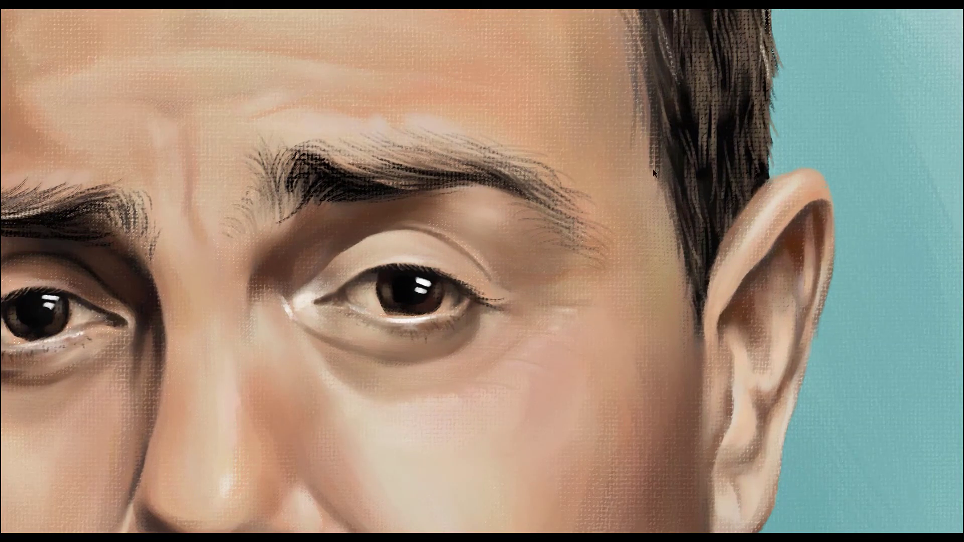
{"action": "left_click_drag", "start_coordinate": [549, 191], "coordinate": [595, 391]}
{"action": "mouse_move", "coordinate": [580, 239]}
{"action": "left_mouse_down"}
{"action": "mouse_move", "coordinate": [610, 367]}
{"action": "mouse_move", "coordinate": [585, 302]}
{"action": "left_mouse_up"}
{"action": "left_click_drag", "start_coordinate": [621, 244], "coordinate": [602, 305]}
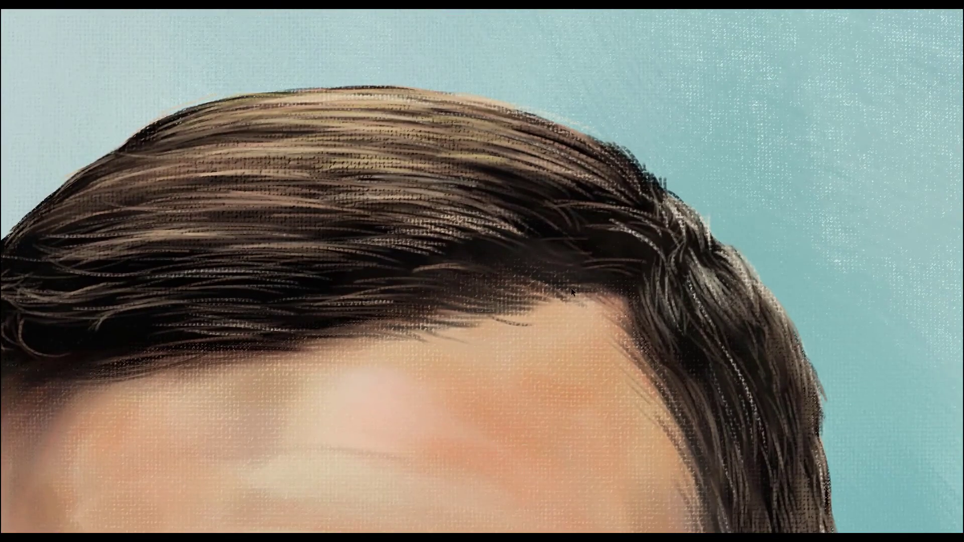
{"action": "scroll", "coordinate": [562, 299], "scroll_direction": "down", "scroll_amount": 3}
{"action": "key", "text": "space"}
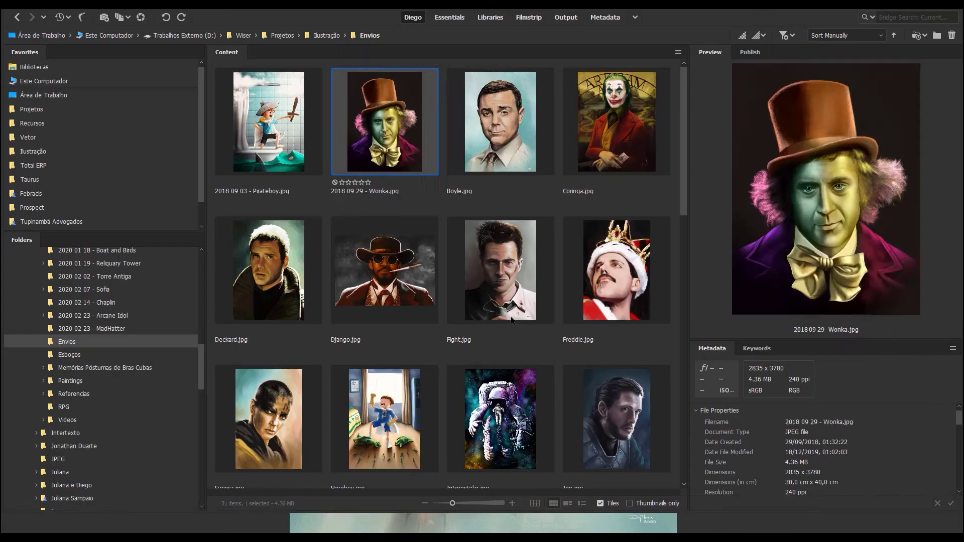
Step: Find the portrait of the smoking man in a red jacket further down the Envios folder and view it full screen
{"action": "left_click_drag", "start_coordinate": [683, 207], "coordinate": [664, 416]}
{"action": "left_click", "coordinate": [386, 424]}
{"action": "key", "text": "space"}
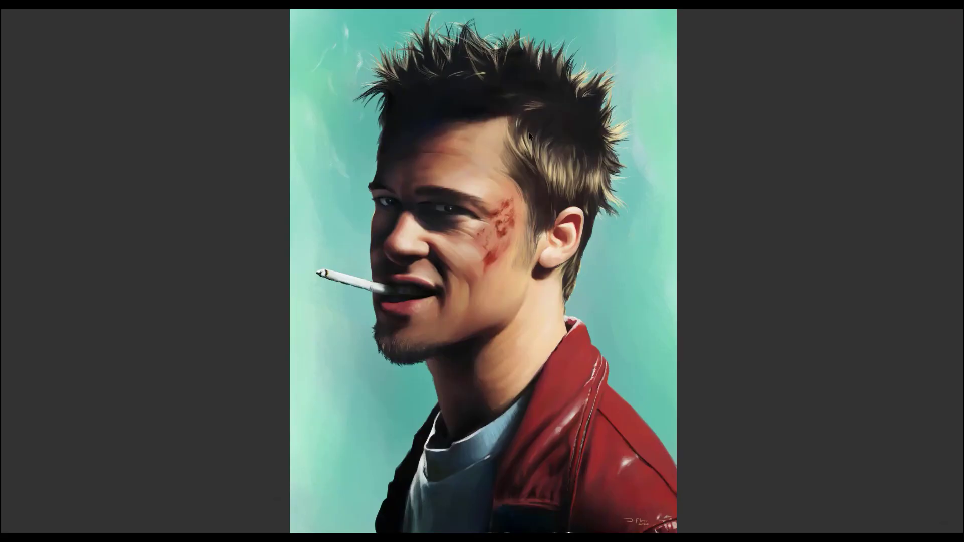
Step: Examine the canvas texture and brushwork on the mouth, cheek, forehead and spiky hair of the Tyler.jpg portrait up close, then return to the full image
{"action": "left_click", "coordinate": [483, 330]}
{"action": "left_click_drag", "start_coordinate": [466, 330], "coordinate": [590, 333]}
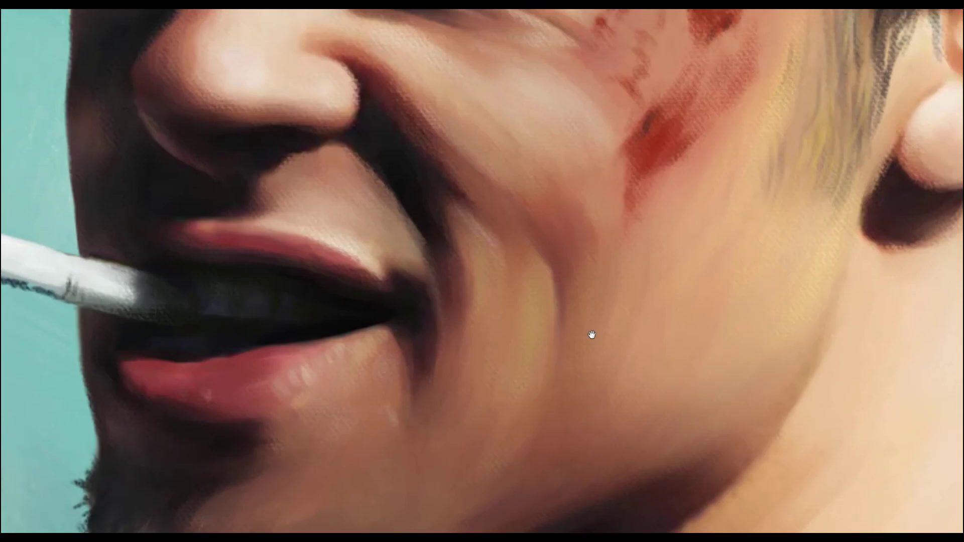
{"action": "scroll", "coordinate": [466, 125], "scroll_direction": "up", "scroll_amount": 2}
{"action": "mouse_move", "coordinate": [463, 32]}
{"action": "left_mouse_down"}
{"action": "mouse_move", "coordinate": [532, 191]}
{"action": "mouse_move", "coordinate": [522, 326]}
{"action": "left_mouse_up"}
{"action": "mouse_move", "coordinate": [435, 15]}
{"action": "left_mouse_down"}
{"action": "mouse_move", "coordinate": [459, 169]}
{"action": "mouse_move", "coordinate": [459, 246]}
{"action": "left_mouse_up"}
{"action": "left_click_drag", "start_coordinate": [476, 196], "coordinate": [459, 335]}
{"action": "left_click_drag", "start_coordinate": [482, 125], "coordinate": [481, 303]}
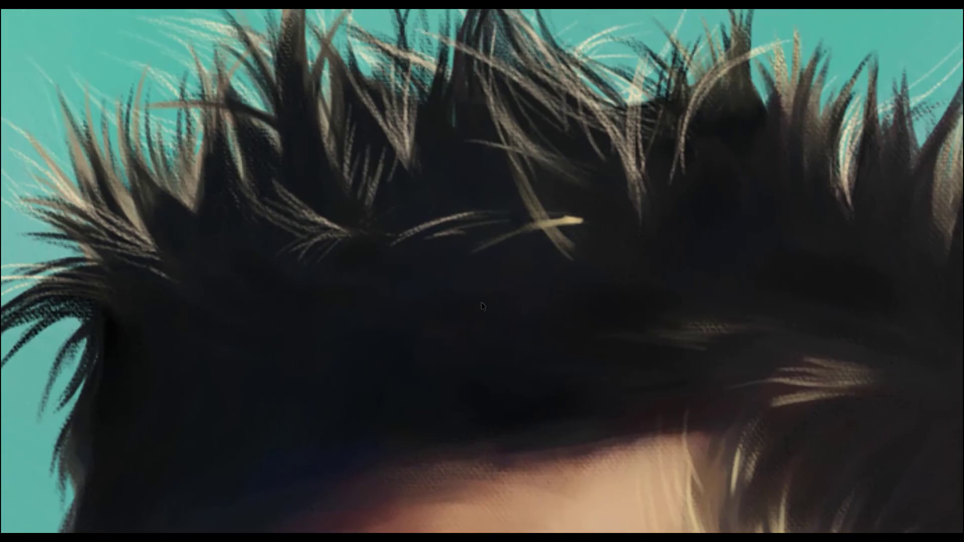
{"action": "left_click_drag", "start_coordinate": [574, 280], "coordinate": [443, 193]}
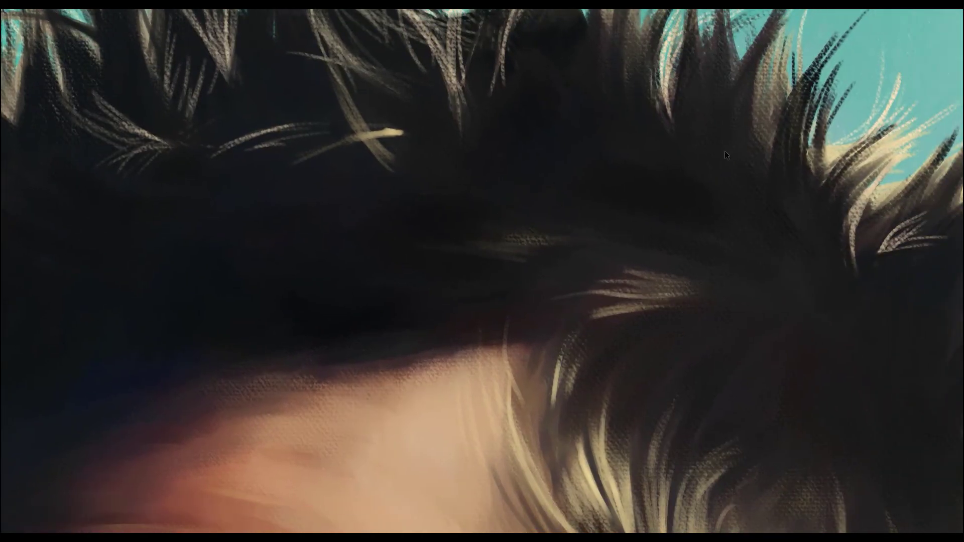
{"action": "key", "text": "ctrl+0"}
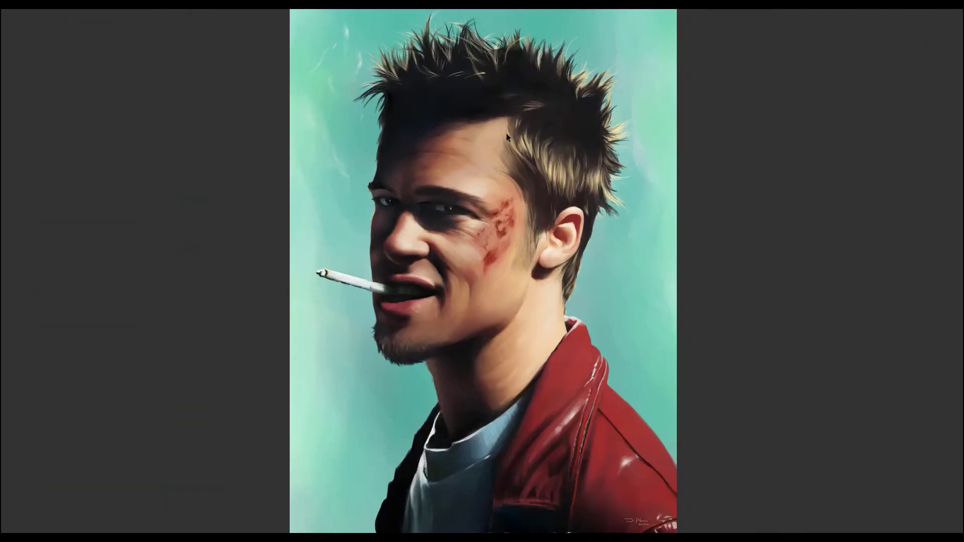
Step: Examine the cigarette and the red jacket's collar in the Tyler.jpg portrait up close, then leave the full-screen view
{"action": "scroll", "coordinate": [336, 306], "scroll_direction": "up", "scroll_amount": 5}
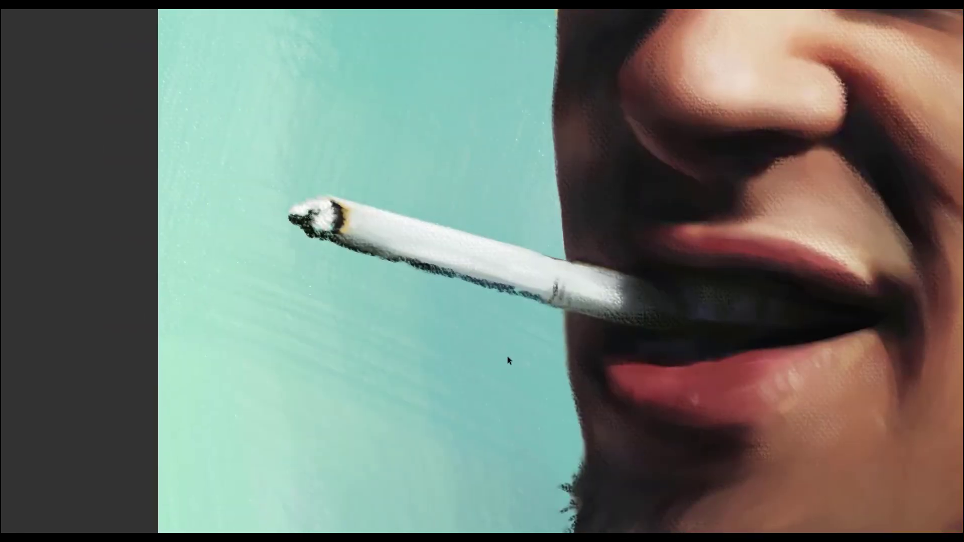
{"action": "key", "text": "ctrl+0"}
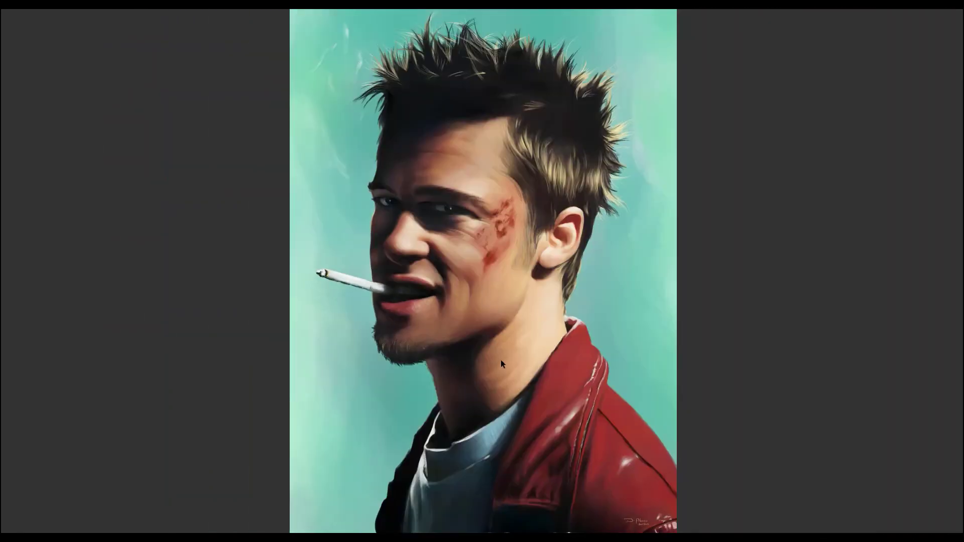
{"action": "scroll", "coordinate": [593, 443], "scroll_direction": "up", "scroll_amount": 5}
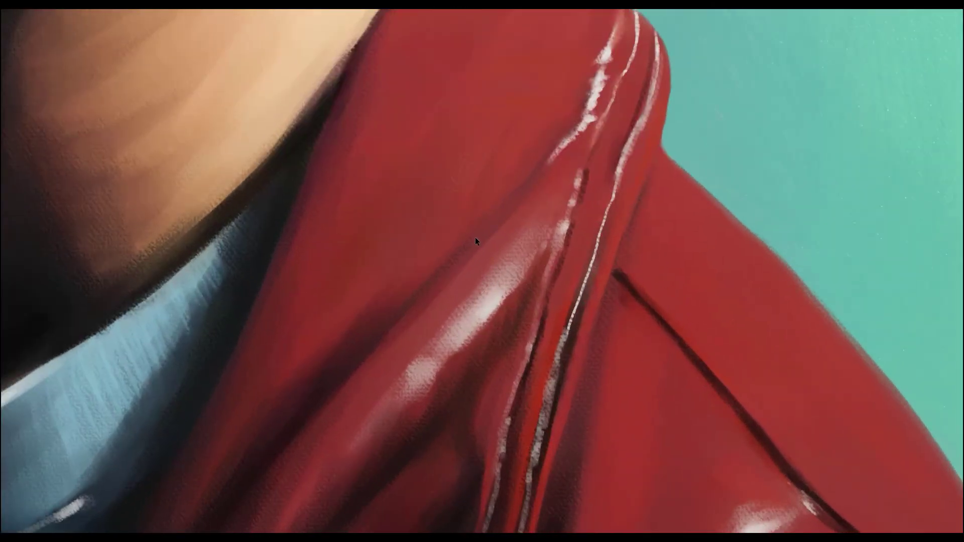
{"action": "key", "text": "Escape"}
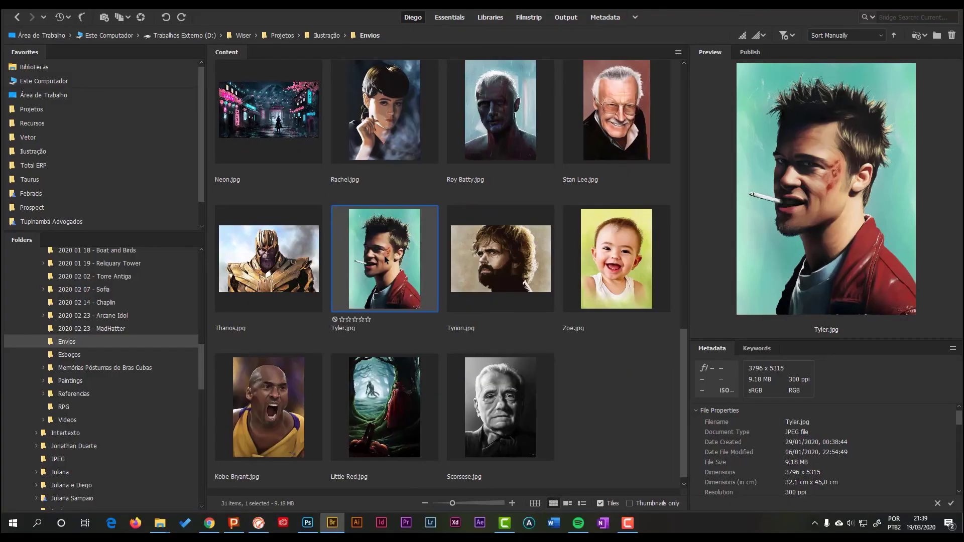